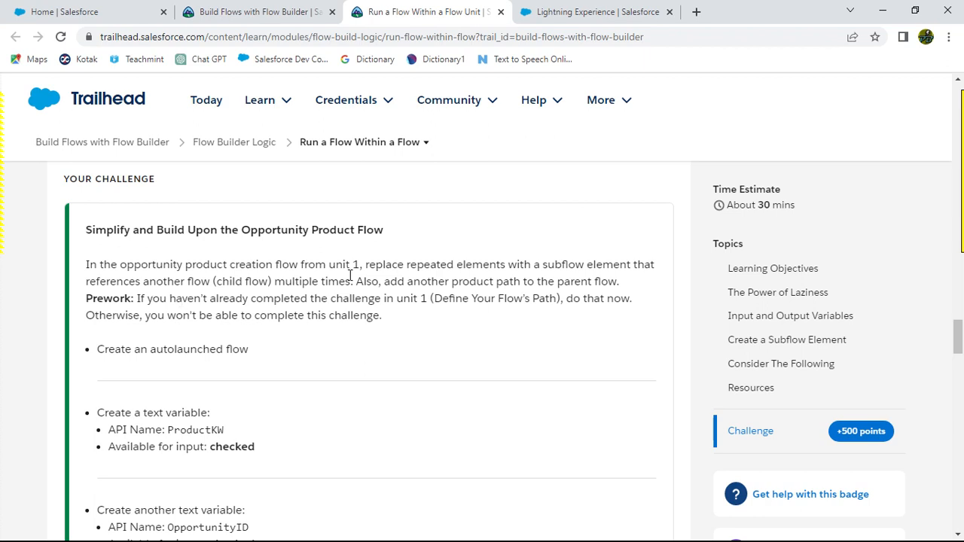
Step: Switch to the Salesforce Flows setup page and open the Add Generator Product to Named Opps flow
{"action": "key", "text": "alt+Tab"}
{"action": "key", "text": "alt+Tab"}
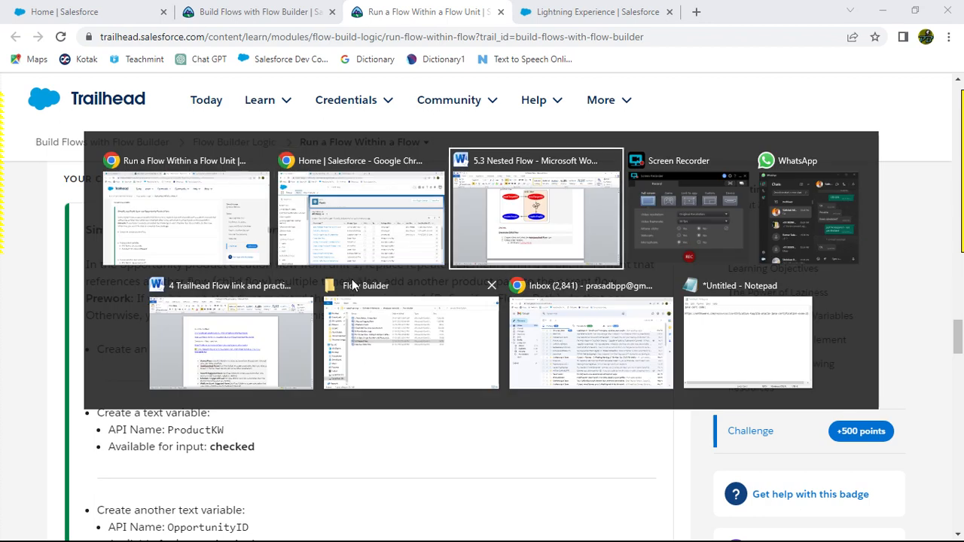
{"action": "key", "text": "alt+Tab"}
{"action": "key", "text": "alt+Tab"}
{"action": "key", "text": "alt+Tab"}
{"action": "key", "text": "alt+Tab"}
{"action": "key", "text": "alt+Tab"}
{"action": "key", "text": "alt+Tab"}
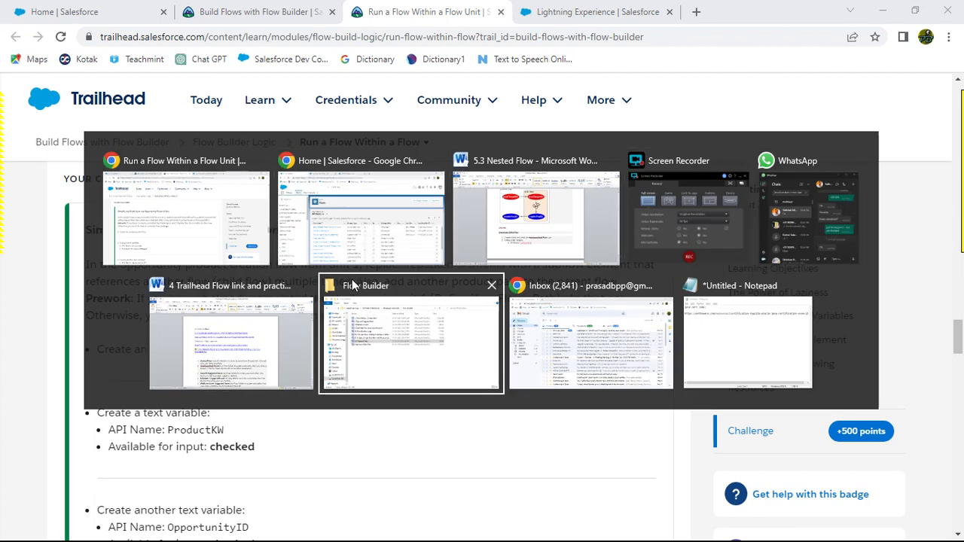
{"action": "key", "text": "alt+Tab"}
{"action": "key", "text": "alt+Tab"}
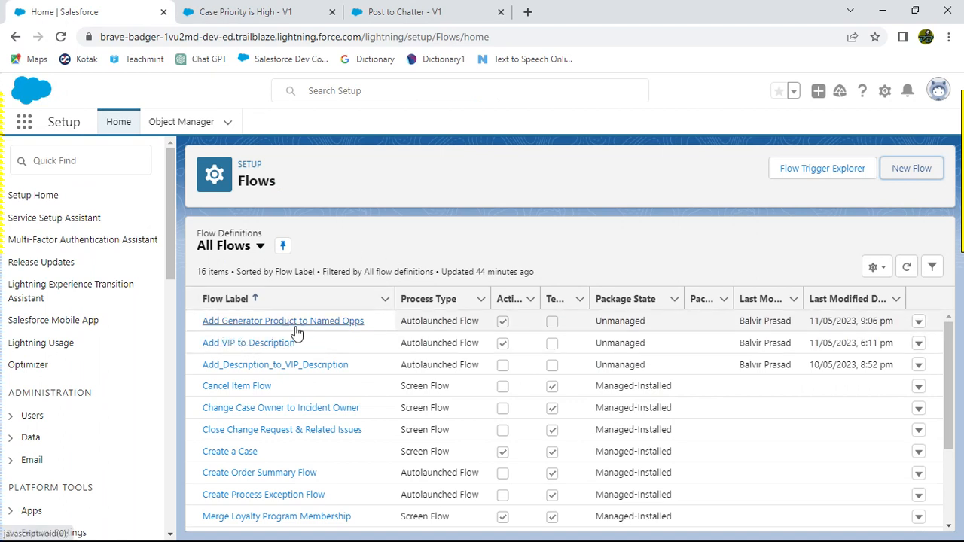
{"action": "left_click", "coordinate": [305, 323]}
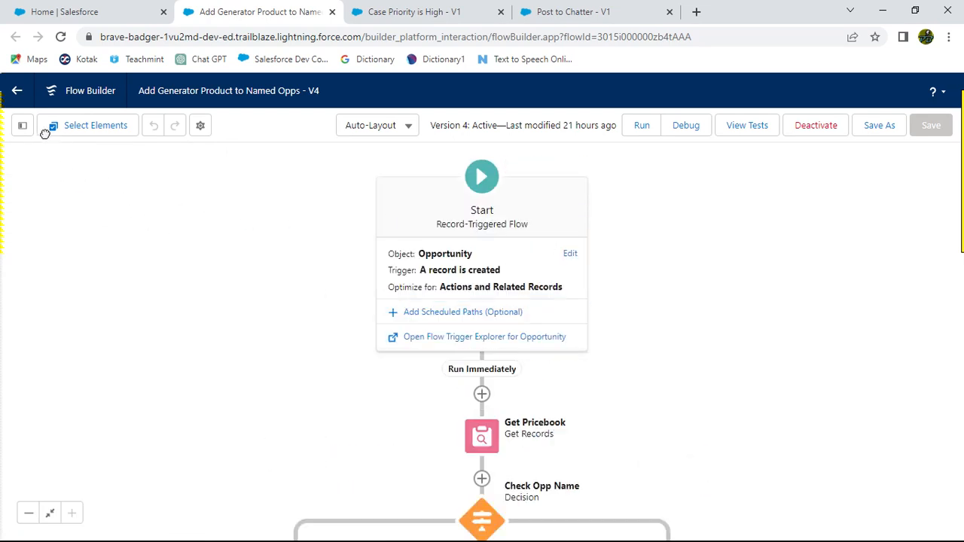
Step: Open the toolbox and inspect the Check Opp Name decision element and its branches in the flow
{"action": "left_click", "coordinate": [23, 125]}
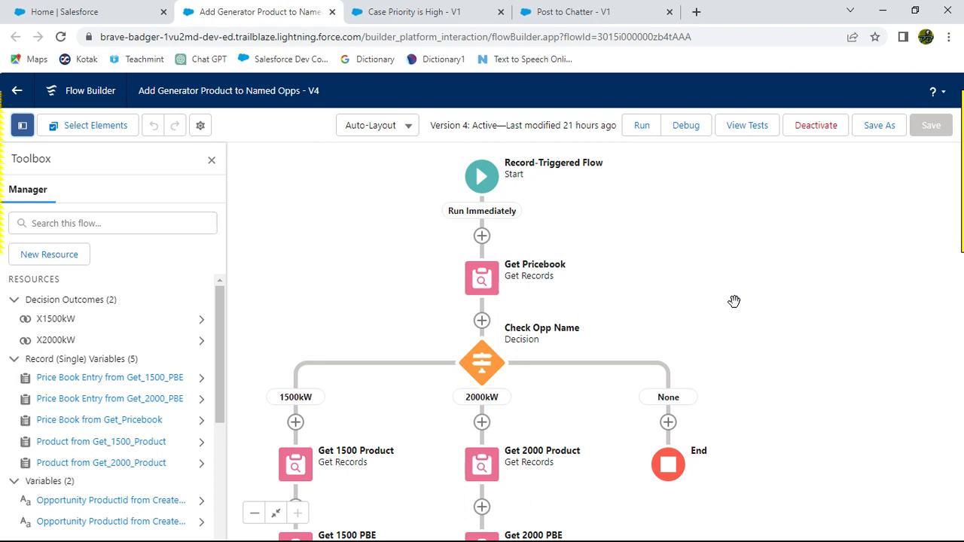
{"action": "scroll", "coordinate": [493, 282], "scroll_direction": "down", "scroll_amount": 2}
{"action": "scroll", "coordinate": [494, 282], "scroll_direction": "down", "scroll_amount": 2}
{"action": "left_click", "coordinate": [482, 211]}
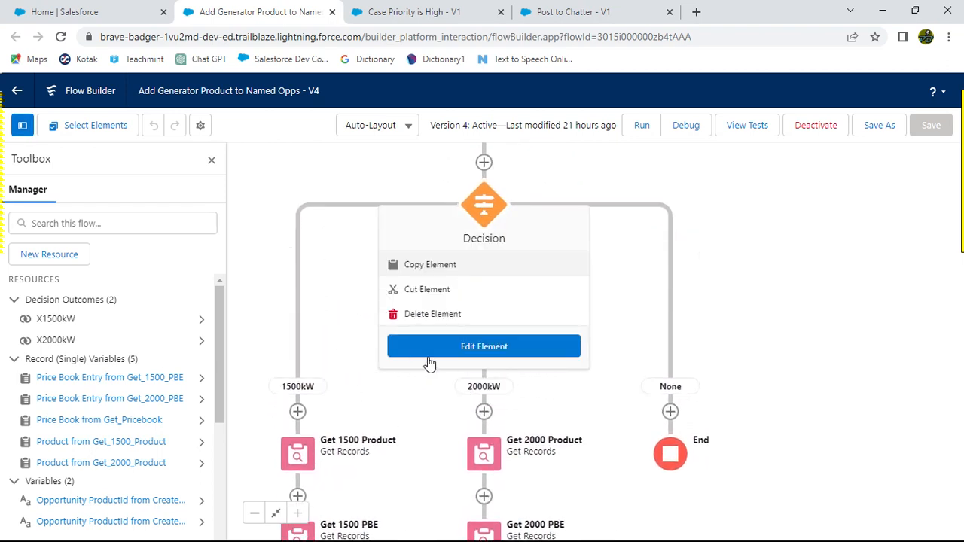
{"action": "left_click", "coordinate": [796, 322]}
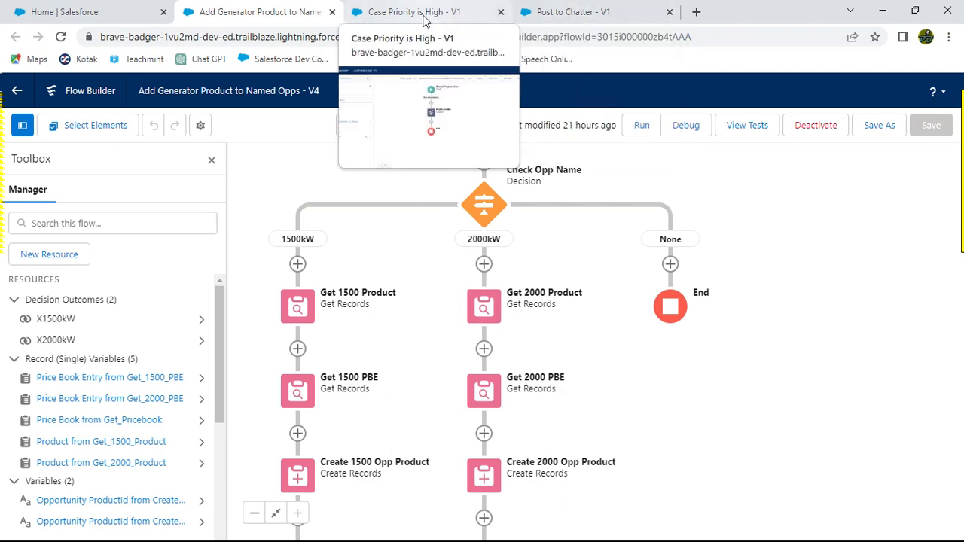
Step: Review the challenge's text variable requirements on the Trailhead page, switching back and forth with Flow Builder
{"action": "key", "text": "alt+Tab"}
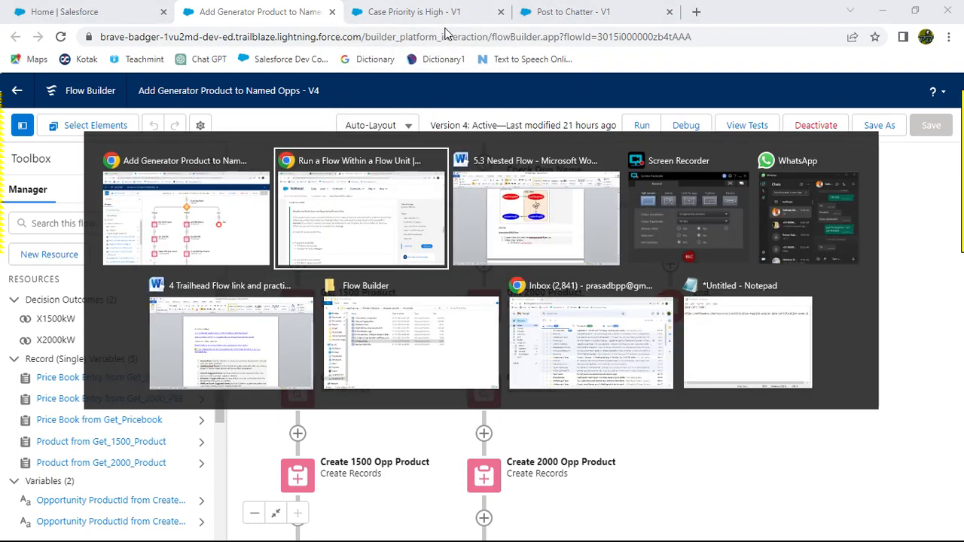
{"action": "scroll", "coordinate": [427, 366], "scroll_direction": "down", "scroll_amount": 2}
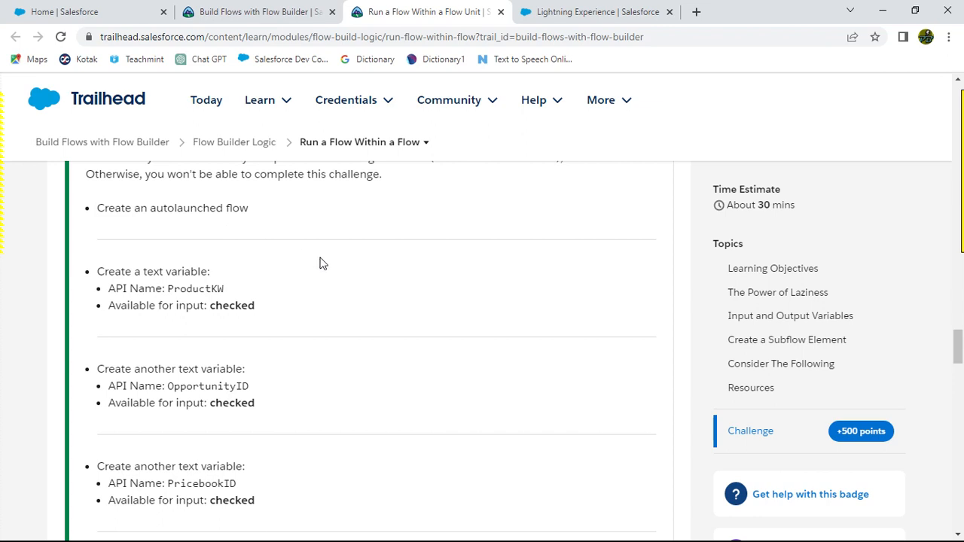
{"action": "key", "text": "alt+Tab"}
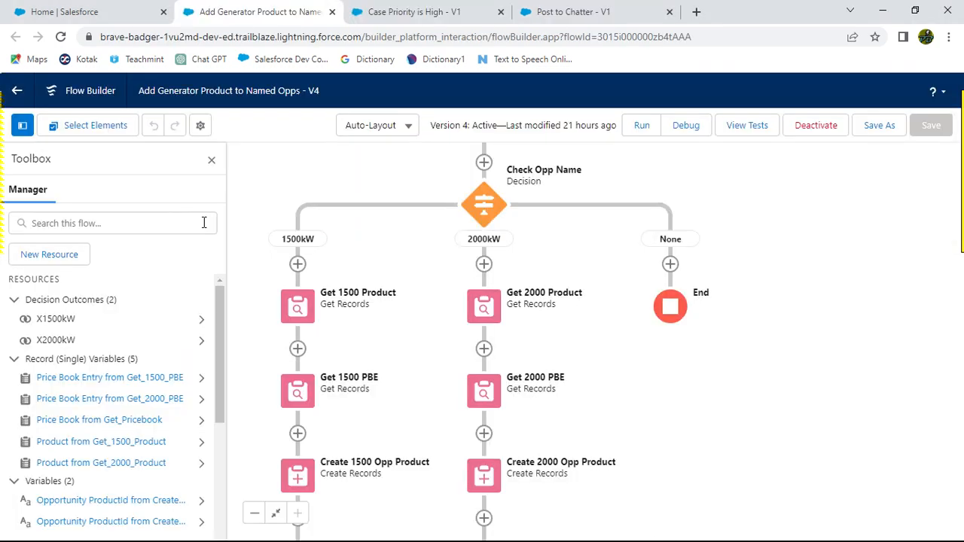
{"action": "key", "text": "alt+Tab"}
{"action": "key", "text": "alt+Tab"}
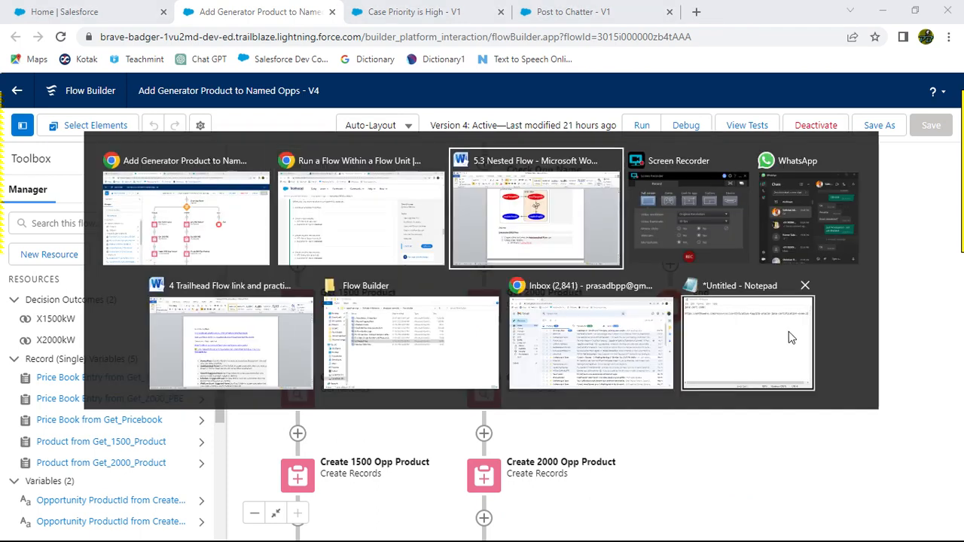
{"action": "key", "text": "alt+Tab"}
{"action": "key", "text": "alt+Tab"}
{"action": "key", "text": "alt+Tab"}
{"action": "key", "text": "alt+Tab"}
{"action": "key", "text": "alt+Tab"}
{"action": "key", "text": "alt+Tab"}
{"action": "key", "text": "alt+Tab"}
{"action": "key", "text": "alt+Tab"}
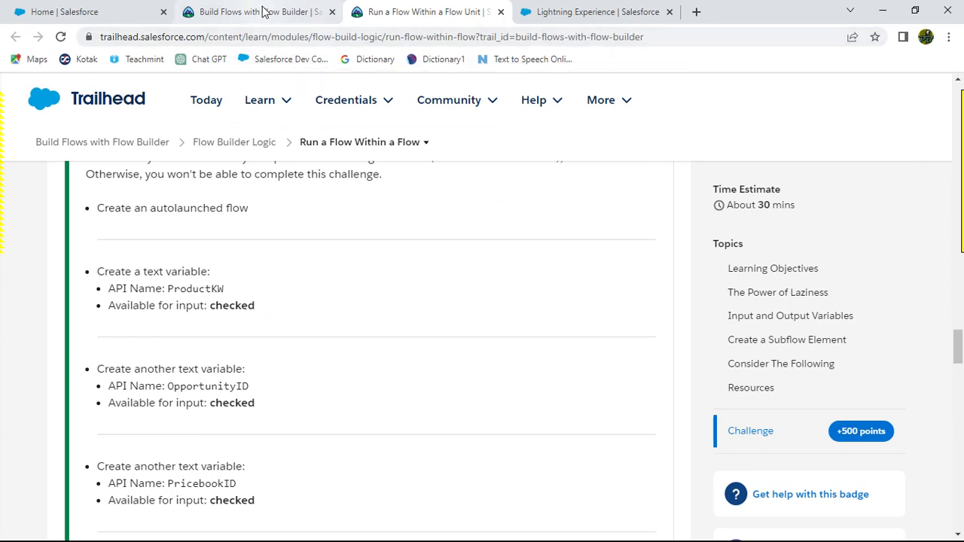
{"action": "key", "text": "alt+Tab"}
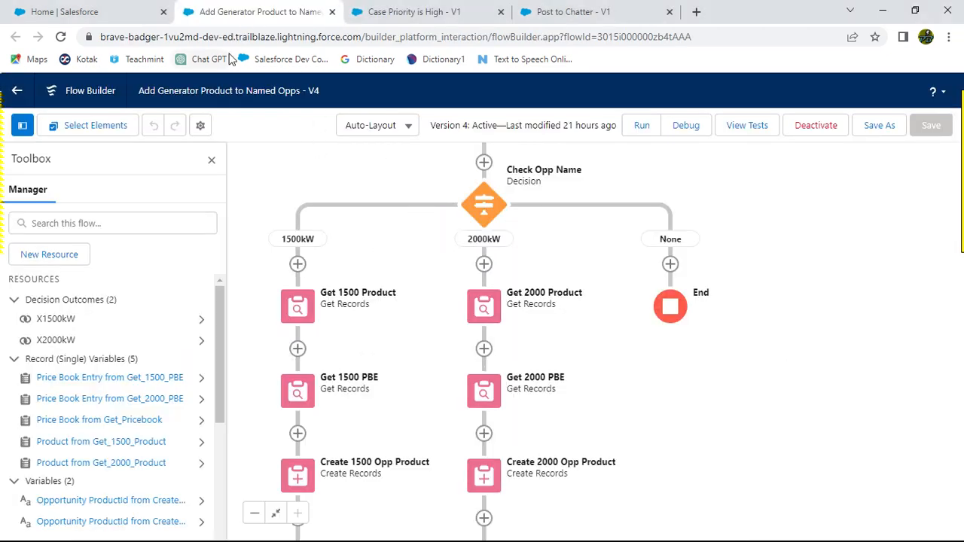
Step: Look at the Case Priority is High subflow example, then return to the Flows setup home tab
{"action": "left_click", "coordinate": [409, 12]}
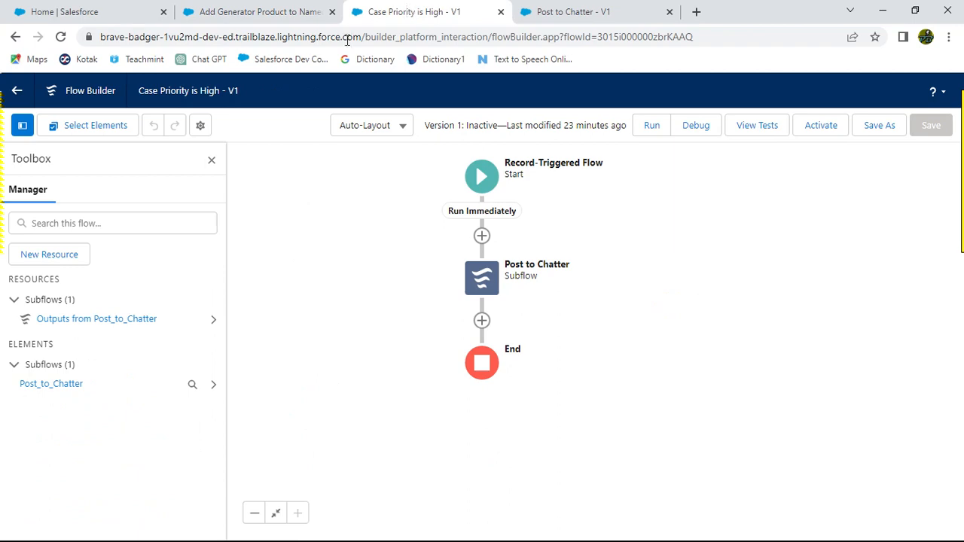
{"action": "left_click", "coordinate": [251, 15]}
{"action": "left_click", "coordinate": [107, 17]}
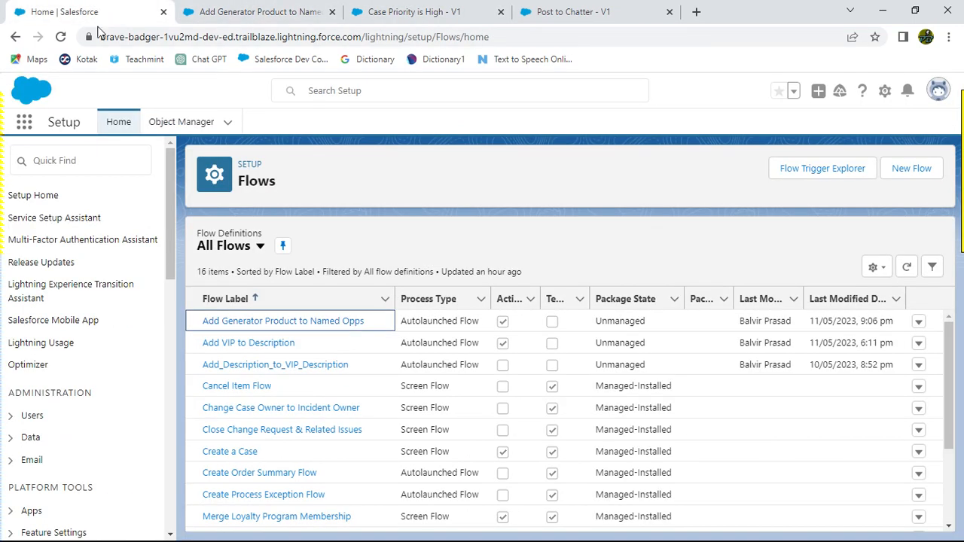
Step: Create a new flow of type Autolaunched Flow (No Trigger)
{"action": "left_click", "coordinate": [920, 170]}
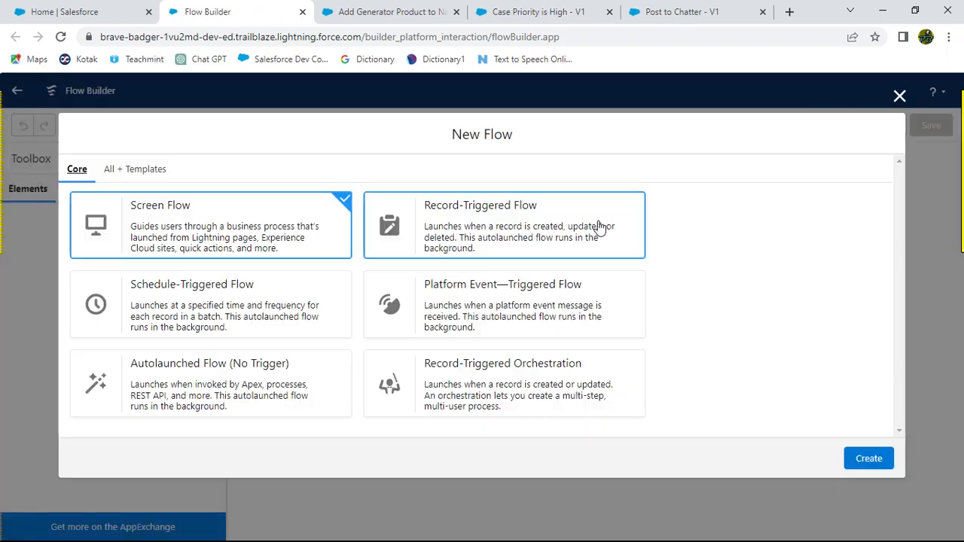
{"action": "left_click", "coordinate": [197, 381]}
{"action": "left_click", "coordinate": [880, 467]}
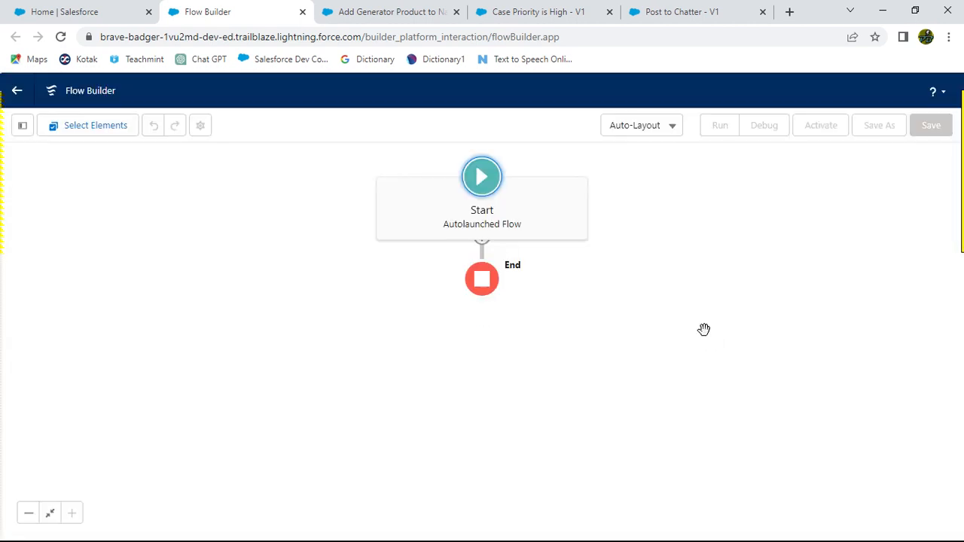
Step: Open the toolbox and start a new Variable resource, placing focus in its API Name field
{"action": "left_click", "coordinate": [25, 128]}
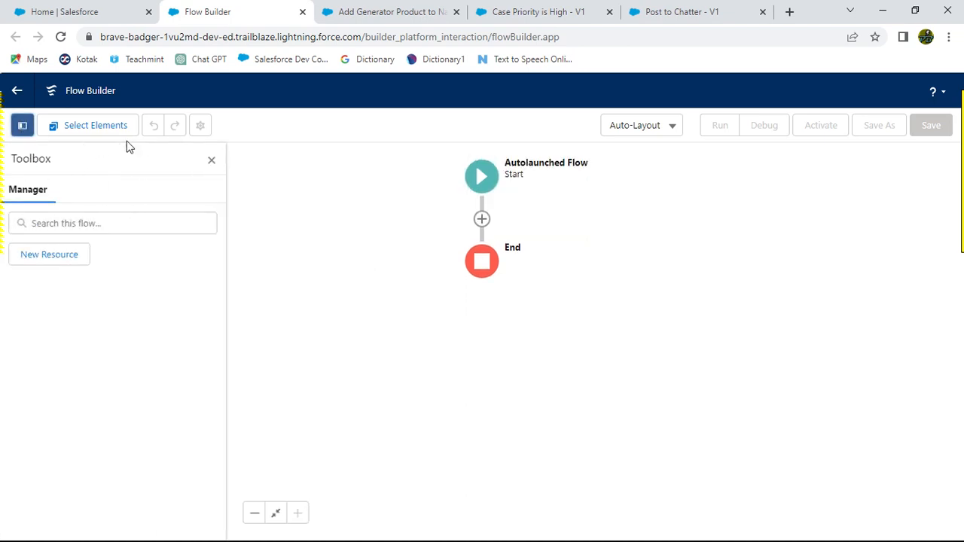
{"action": "key", "text": "alt+Tab"}
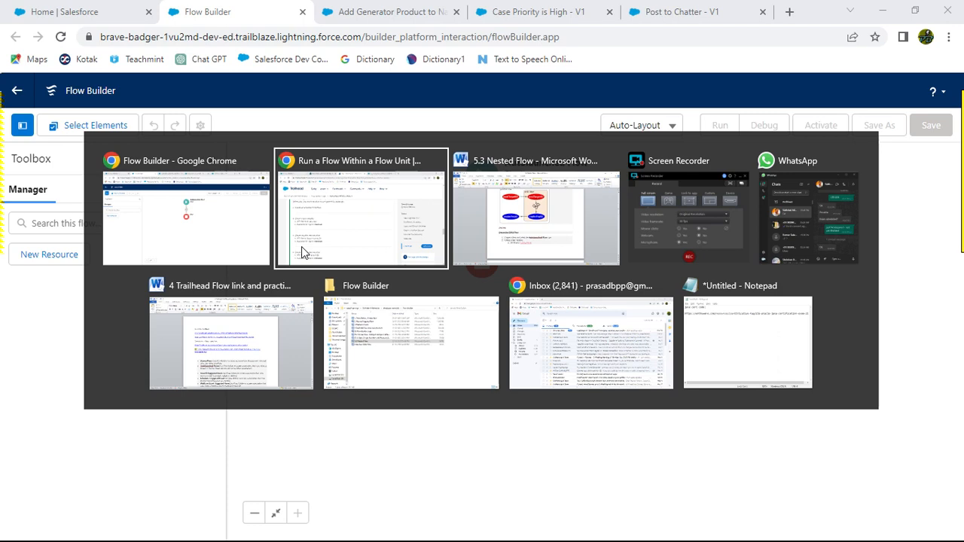
{"action": "left_click", "coordinate": [302, 246]}
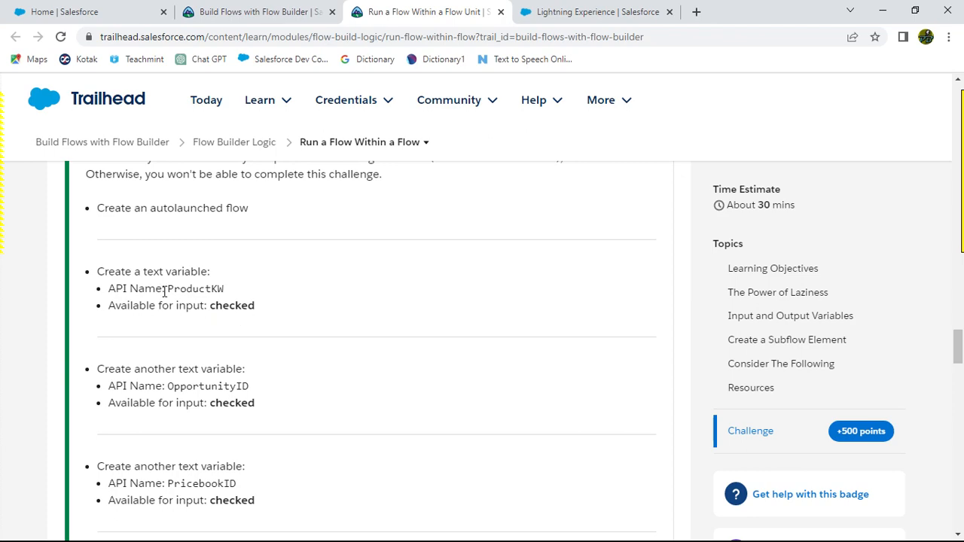
{"action": "key", "text": "alt+Tab"}
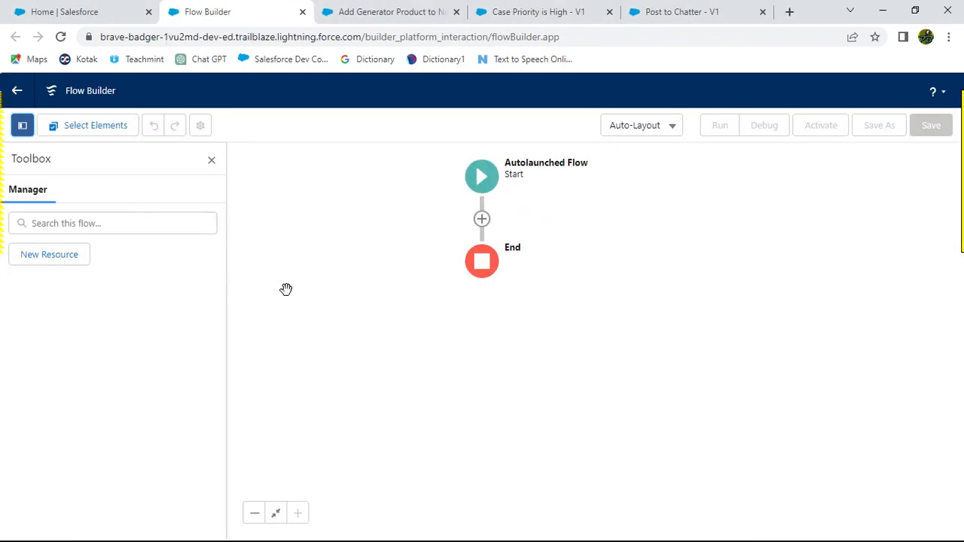
{"action": "left_click", "coordinate": [60, 254]}
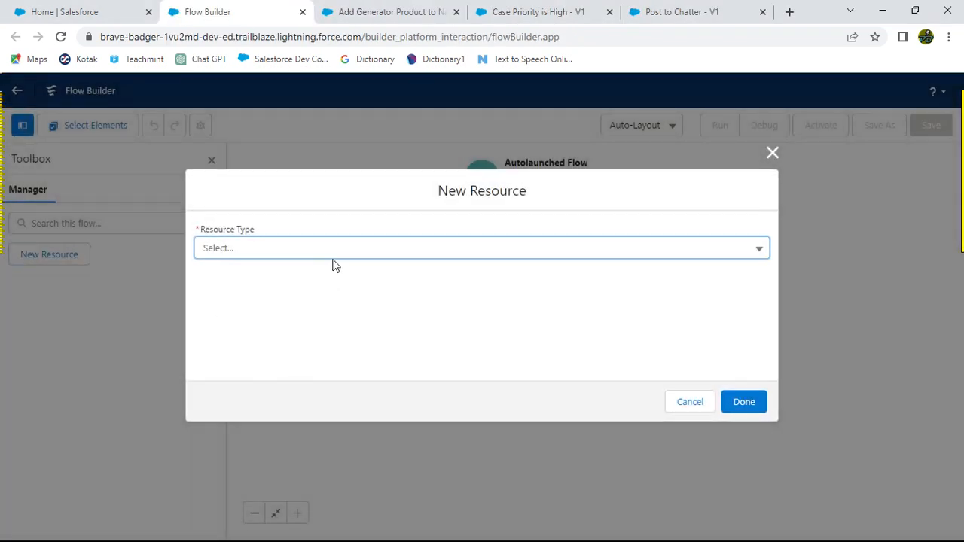
{"action": "left_click", "coordinate": [319, 251]}
{"action": "left_click", "coordinate": [274, 283]}
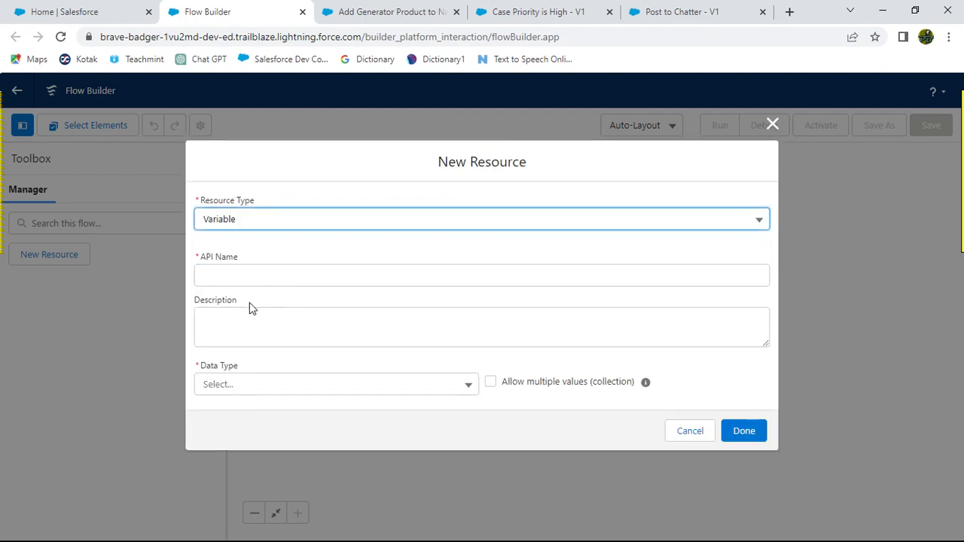
{"action": "left_click", "coordinate": [235, 275]}
Step: Copy ProductKW from the challenge instructions and paste it as the variable's API Name
{"action": "key", "text": "alt+Tab"}
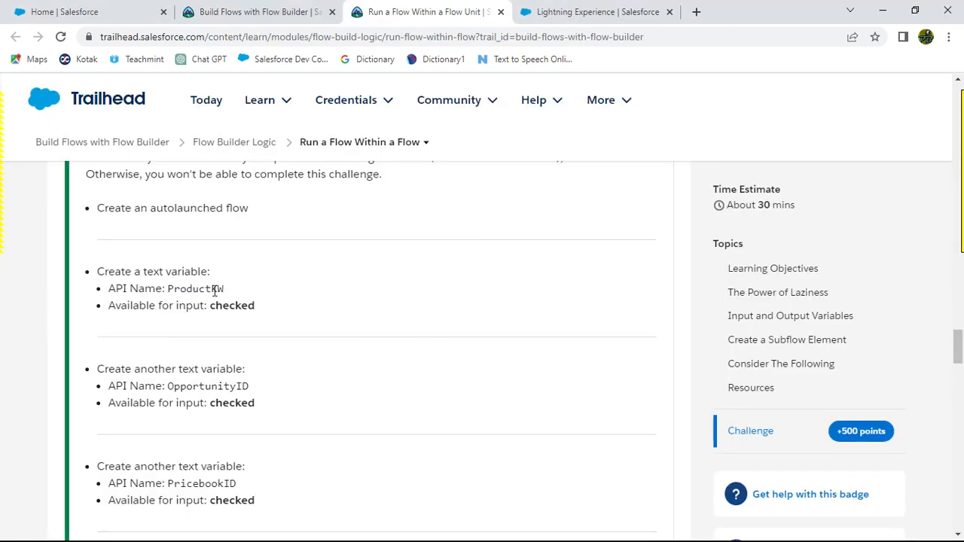
{"action": "left_click_drag", "start_coordinate": [169, 289], "coordinate": [231, 293]}
{"action": "key", "text": "ctrl+c"}
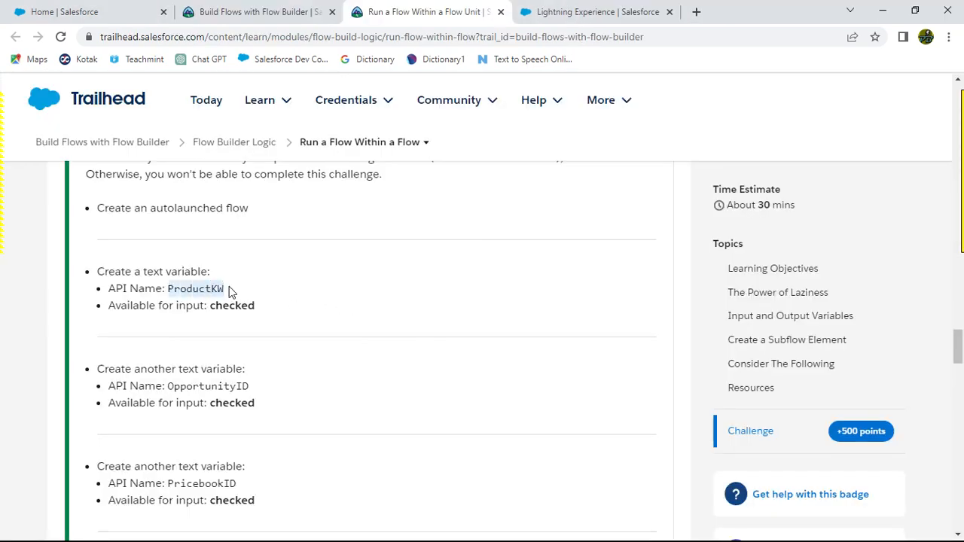
{"action": "key", "text": "alt+Tab"}
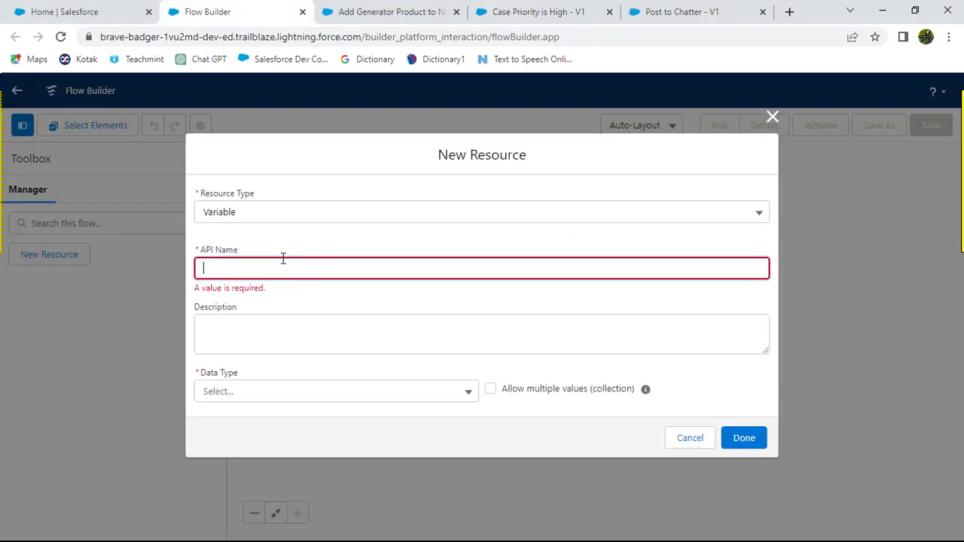
{"action": "key", "text": "ctrl+v"}
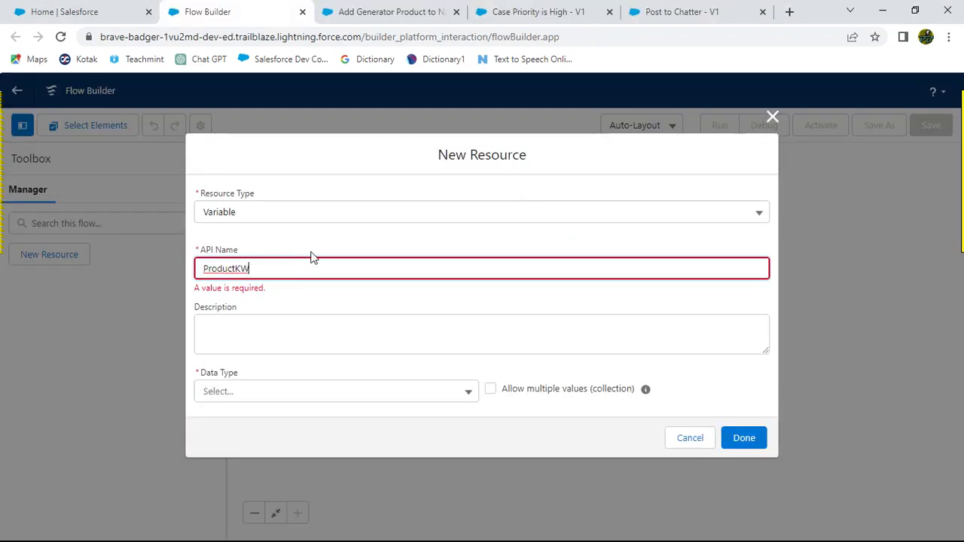
Step: Set the variable's Data Type to Text and mark it Available for input
{"action": "left_click", "coordinate": [341, 305]}
{"action": "left_click", "coordinate": [271, 383]}
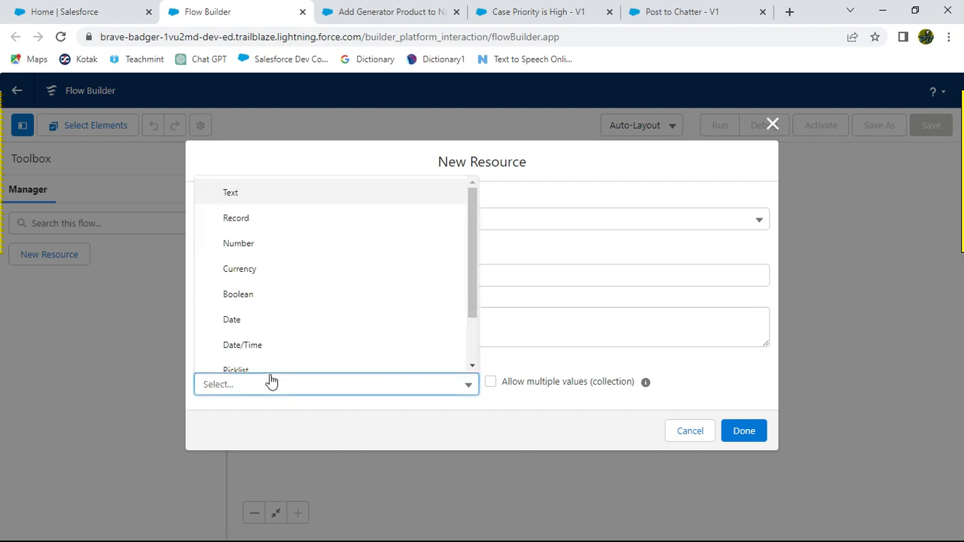
{"action": "left_click", "coordinate": [261, 201]}
{"action": "left_click", "coordinate": [340, 304]}
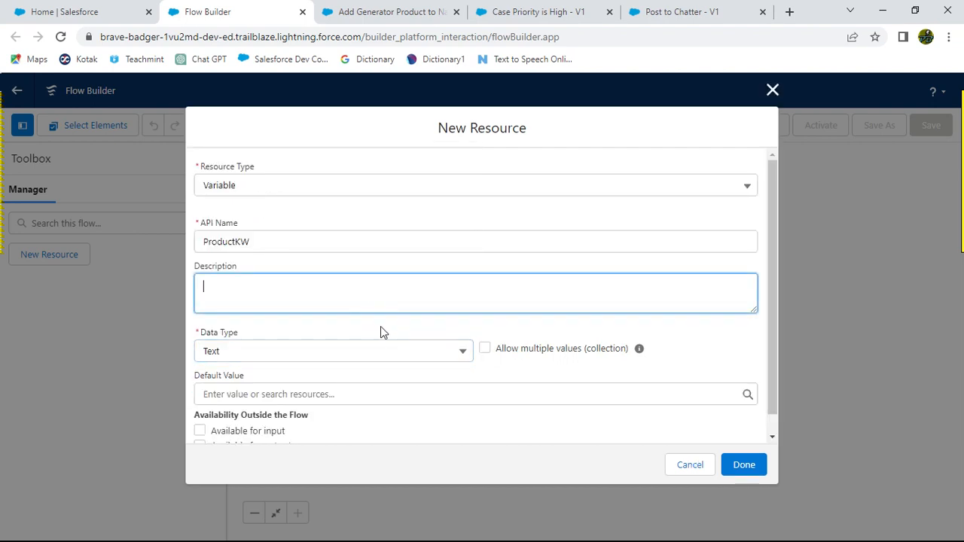
{"action": "scroll", "coordinate": [379, 328], "scroll_direction": "down", "scroll_amount": 1}
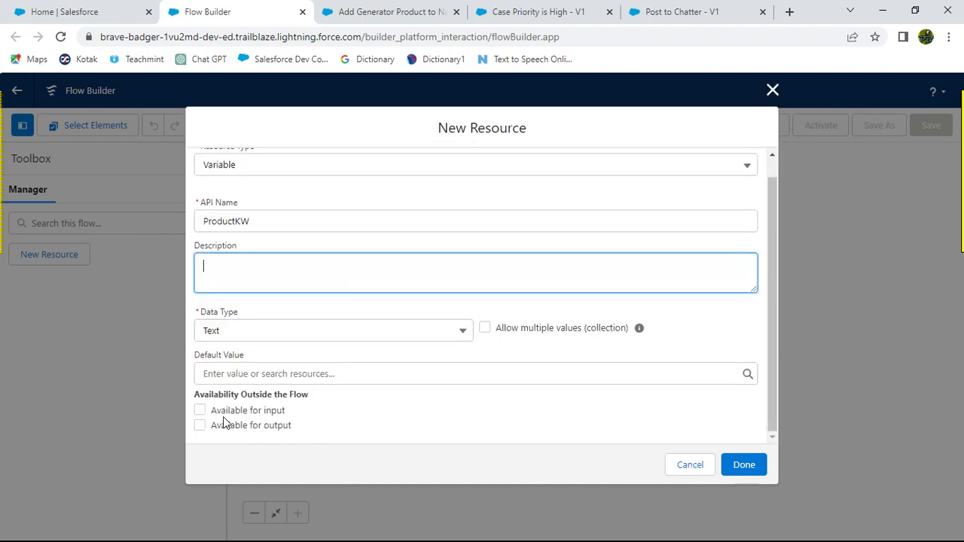
{"action": "left_click", "coordinate": [199, 413]}
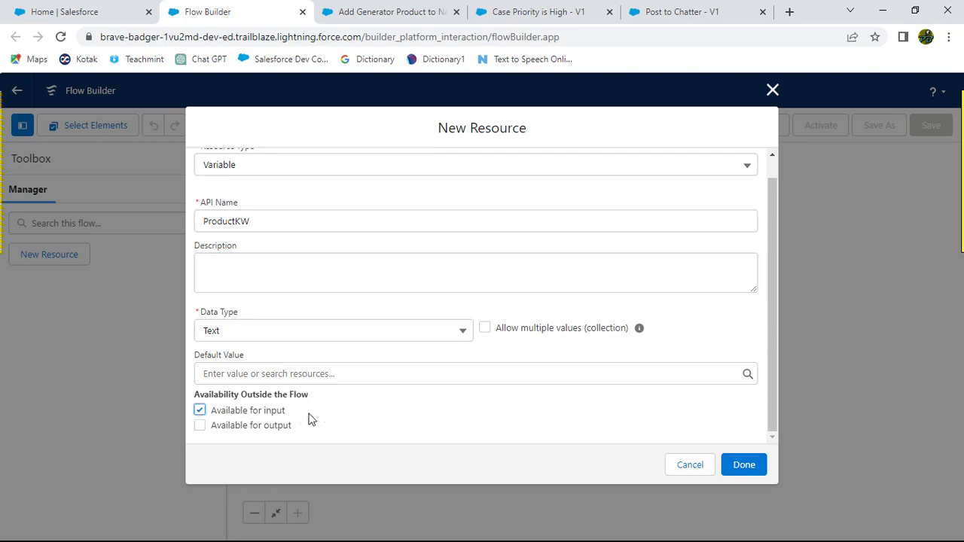
Step: Save the ProductKW variable after checking the next variable's API name in the challenge instructions
{"action": "key", "text": "alt+Tab"}
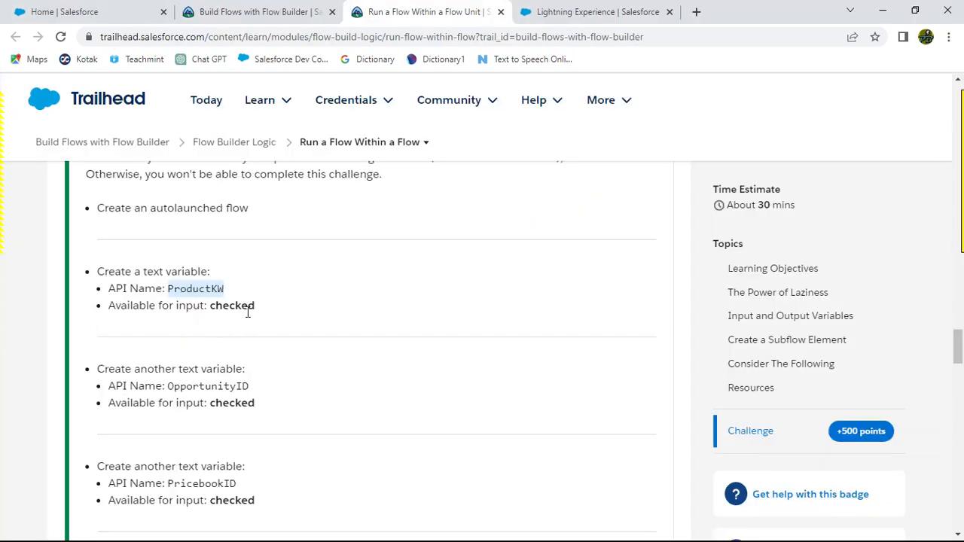
{"action": "left_click", "coordinate": [329, 363]}
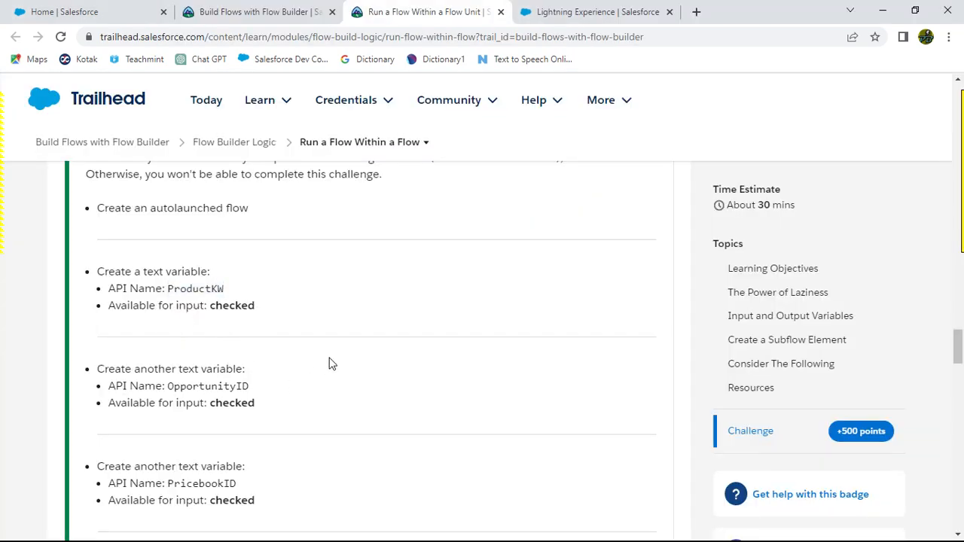
{"action": "scroll", "coordinate": [329, 355], "scroll_direction": "down", "scroll_amount": 2}
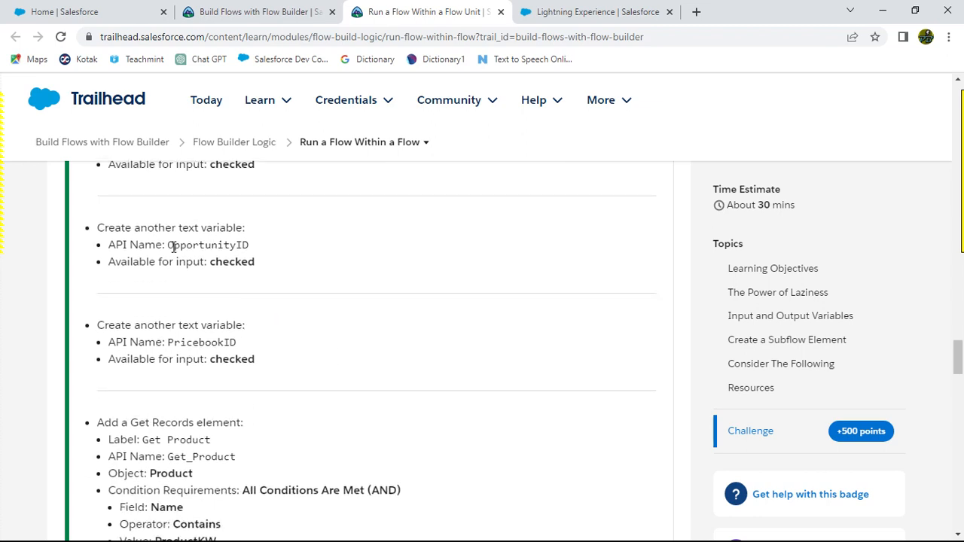
{"action": "left_click_drag", "start_coordinate": [170, 245], "coordinate": [250, 245]}
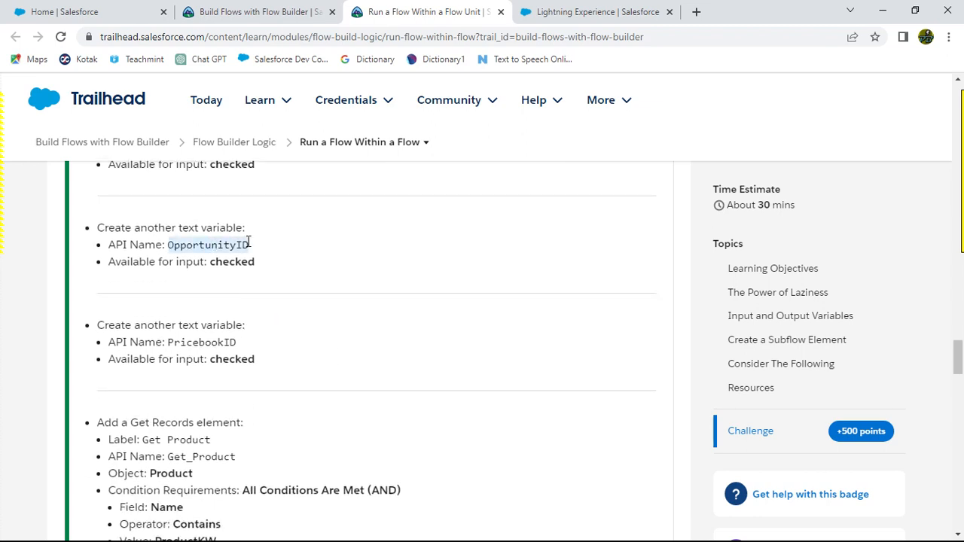
{"action": "key", "text": "alt+Tab"}
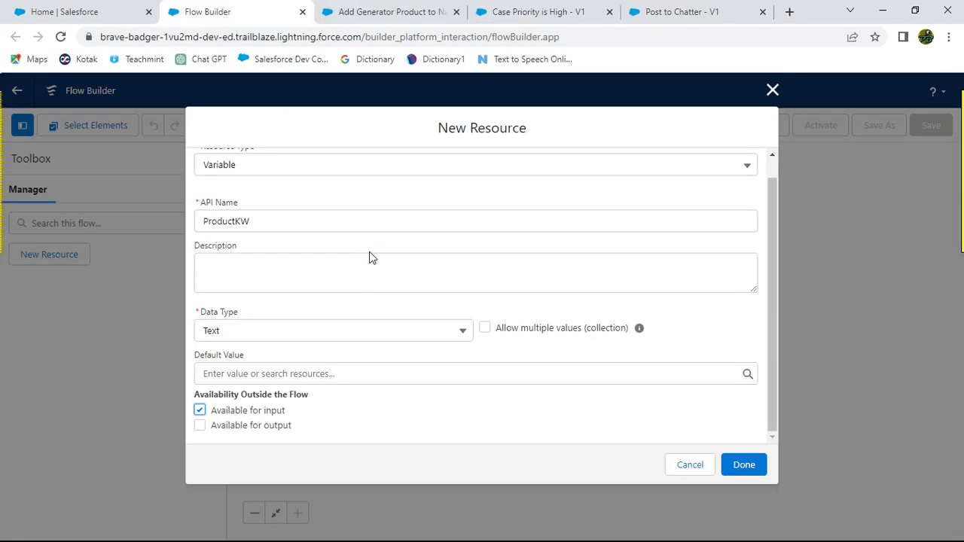
{"action": "left_click", "coordinate": [738, 465]}
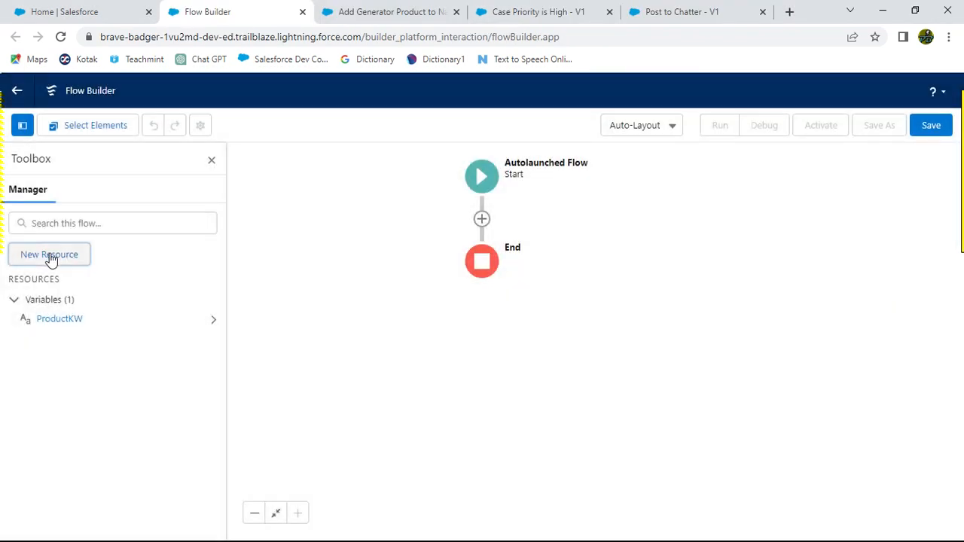
Step: Create a Text variable named OpportunityID and mark it Available for input
{"action": "left_click", "coordinate": [22, 256]}
{"action": "left_click", "coordinate": [248, 249]}
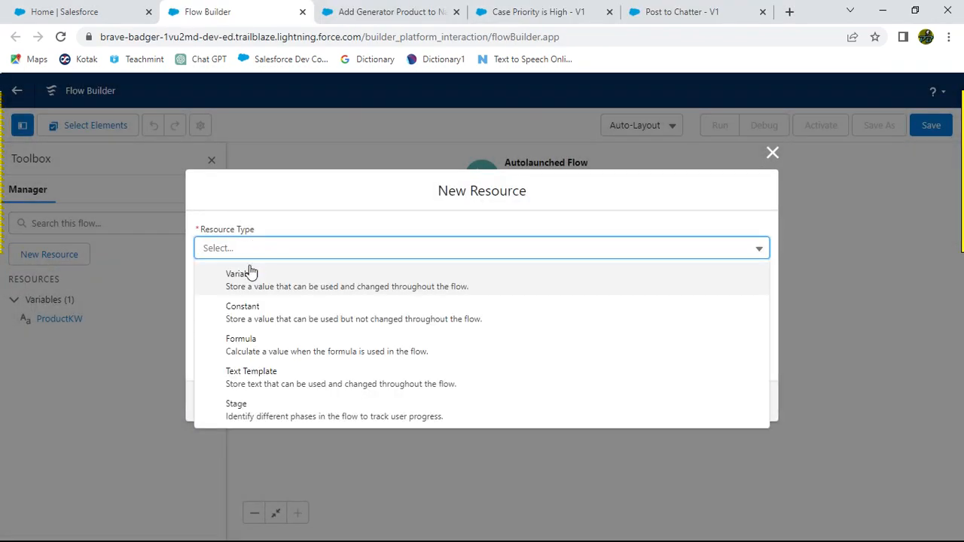
{"action": "left_click", "coordinate": [231, 274]}
{"action": "left_click", "coordinate": [232, 276]}
{"action": "type", "text": "OpportunityID"}
{"action": "left_click", "coordinate": [298, 311]}
{"action": "left_click", "coordinate": [248, 378]}
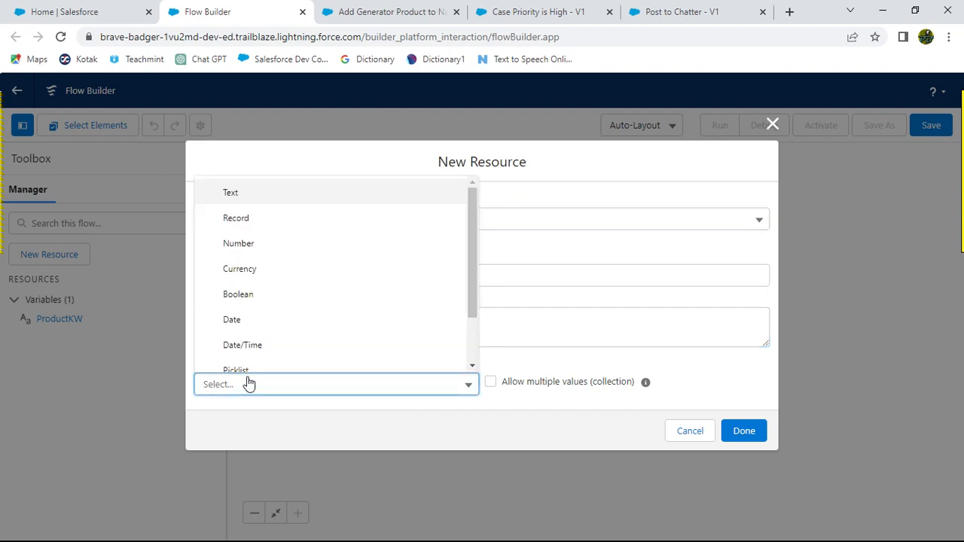
{"action": "left_click", "coordinate": [248, 192]}
{"action": "scroll", "coordinate": [393, 337], "scroll_direction": "down", "scroll_amount": 1}
{"action": "left_click", "coordinate": [200, 410]}
{"action": "left_click", "coordinate": [742, 465]}
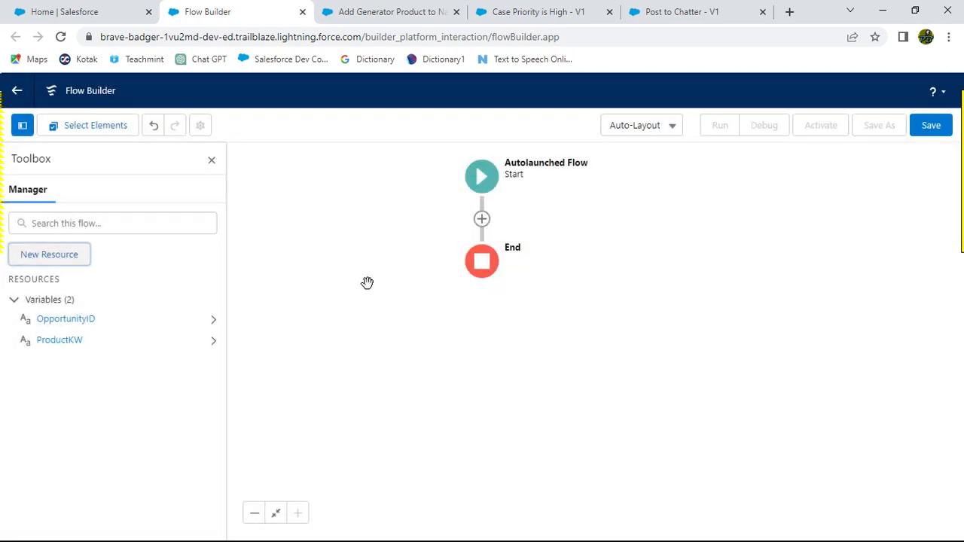
Step: Add a Get Records element on the connector between Start and End
{"action": "key", "text": "alt+Tab"}
{"action": "scroll", "coordinate": [305, 349], "scroll_direction": "down", "scroll_amount": 3}
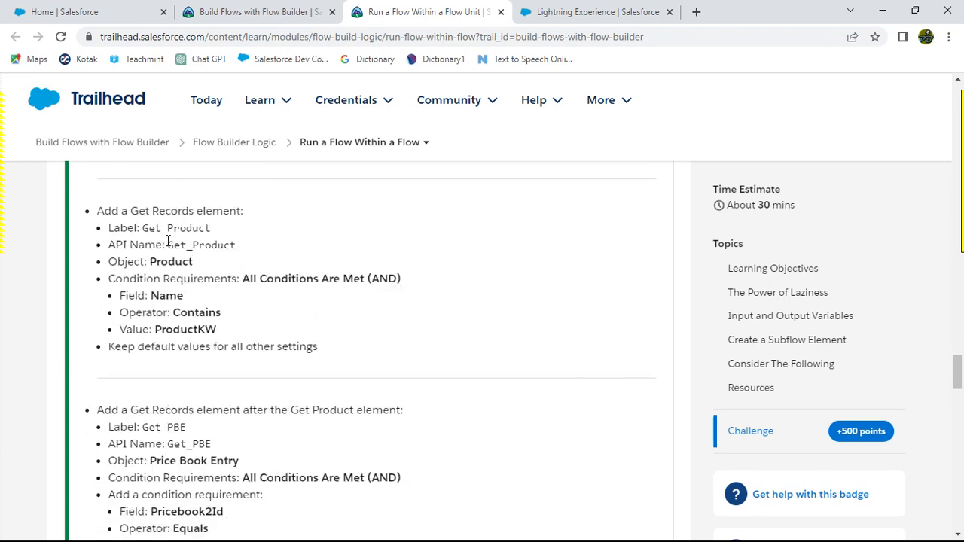
{"action": "left_click_drag", "start_coordinate": [142, 228], "coordinate": [213, 229]}
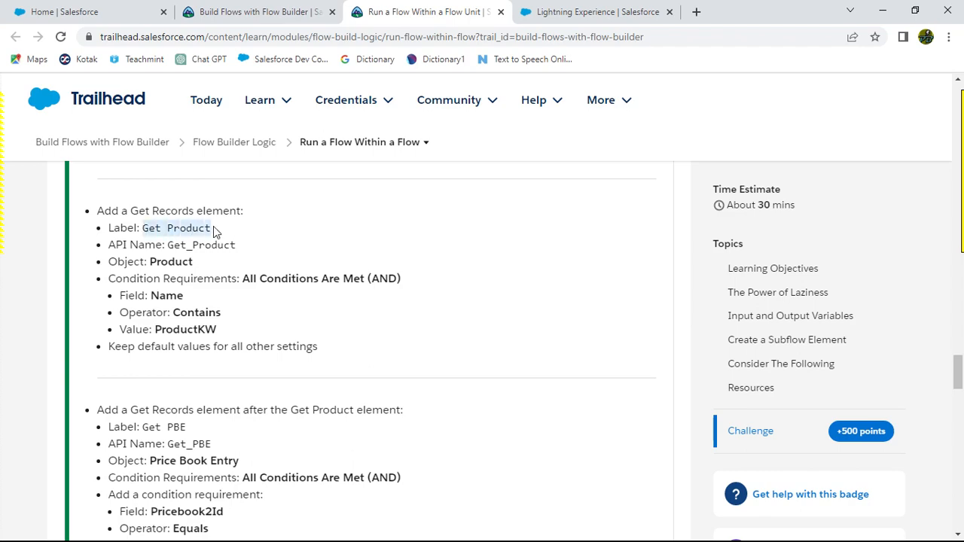
{"action": "key", "text": "alt+Tab"}
{"action": "left_click", "coordinate": [480, 223]}
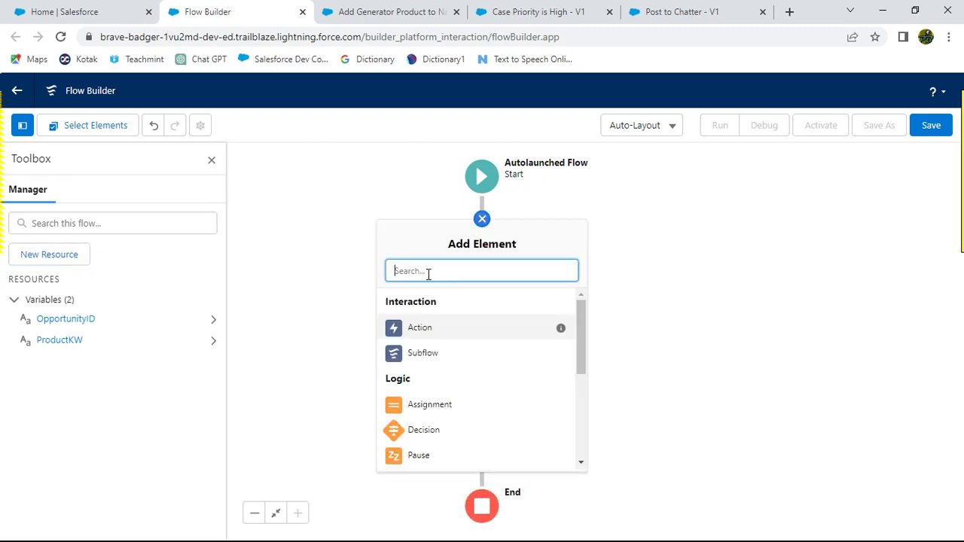
{"action": "type", "text": "Get"}
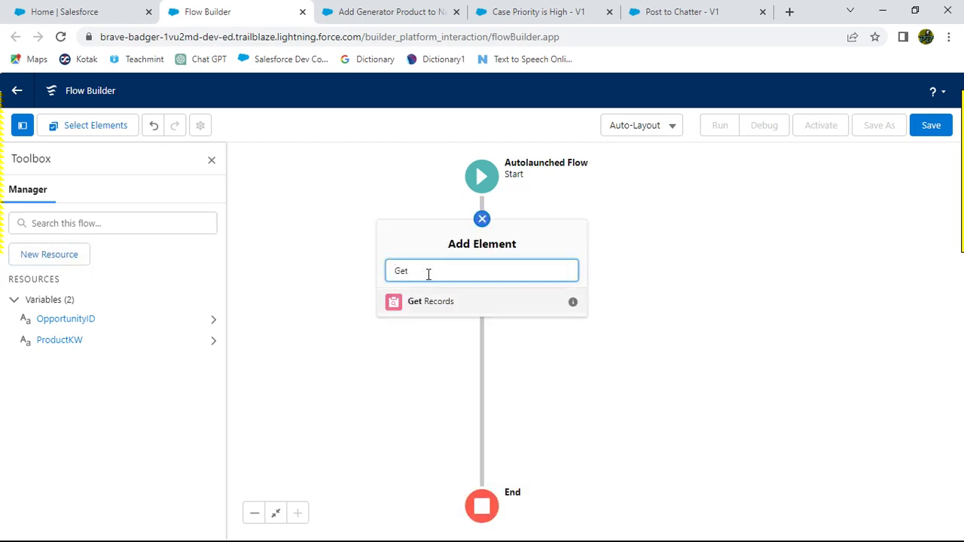
{"action": "left_click", "coordinate": [427, 304]}
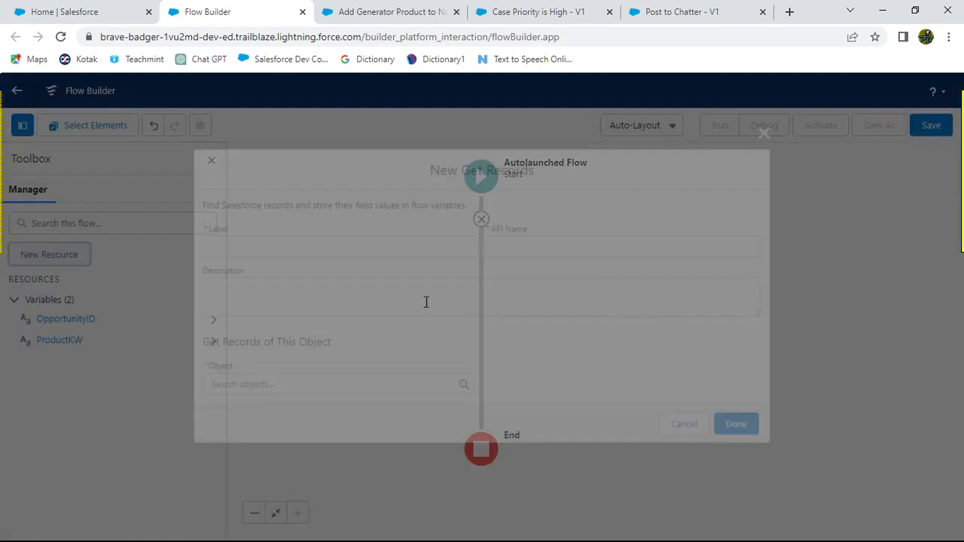
Step: Label the new Get Records element Get Product
{"action": "type", "text": "Get Product"}
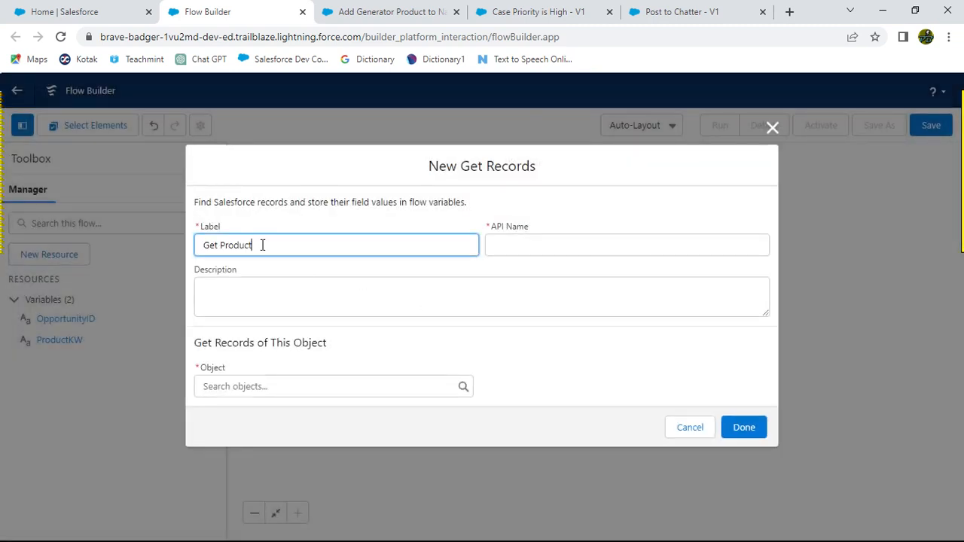
{"action": "left_click", "coordinate": [337, 221]}
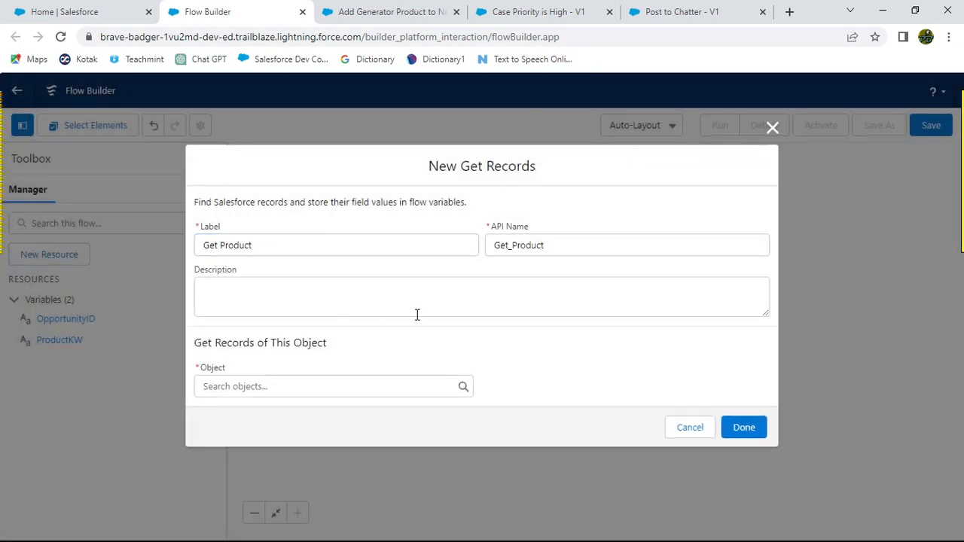
{"action": "key", "text": "alt+Tab"}
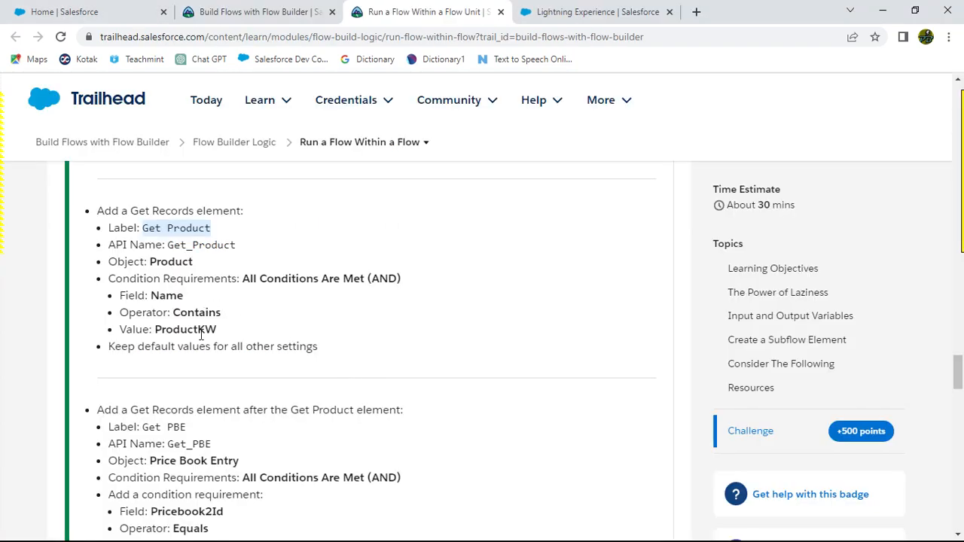
{"action": "key", "text": "alt+Tab"}
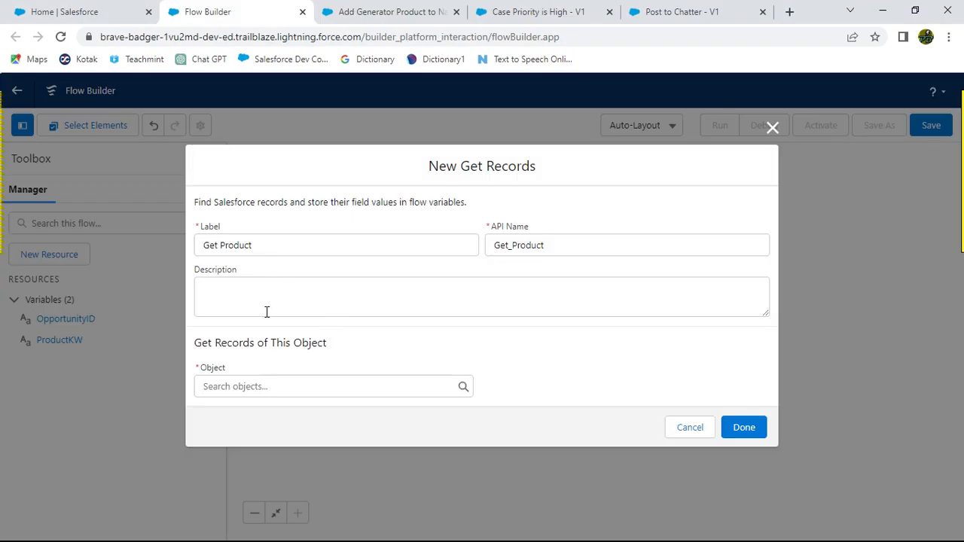
Step: Set the Get Records element's object to Product
{"action": "left_click", "coordinate": [277, 387]}
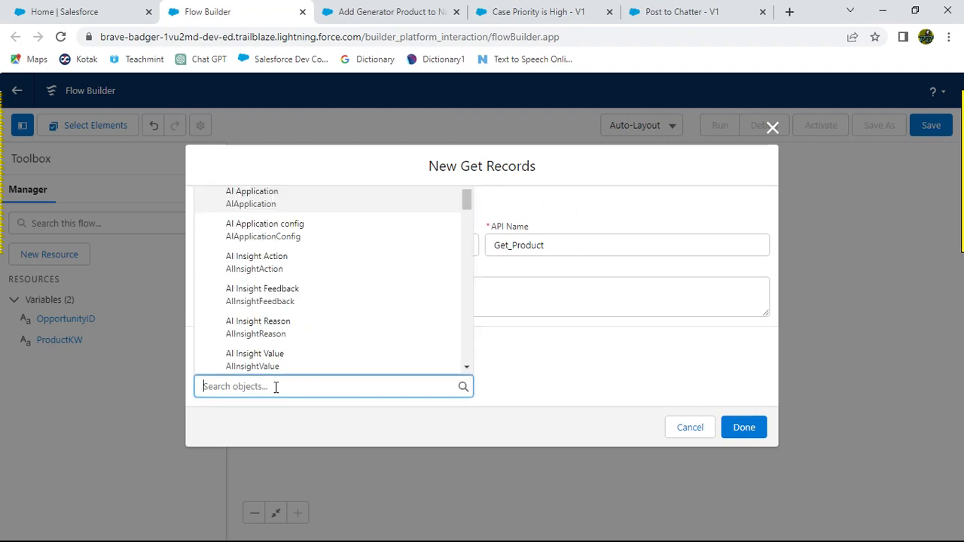
{"action": "key", "text": "alt+Tab"}
{"action": "key", "text": "alt+Tab"}
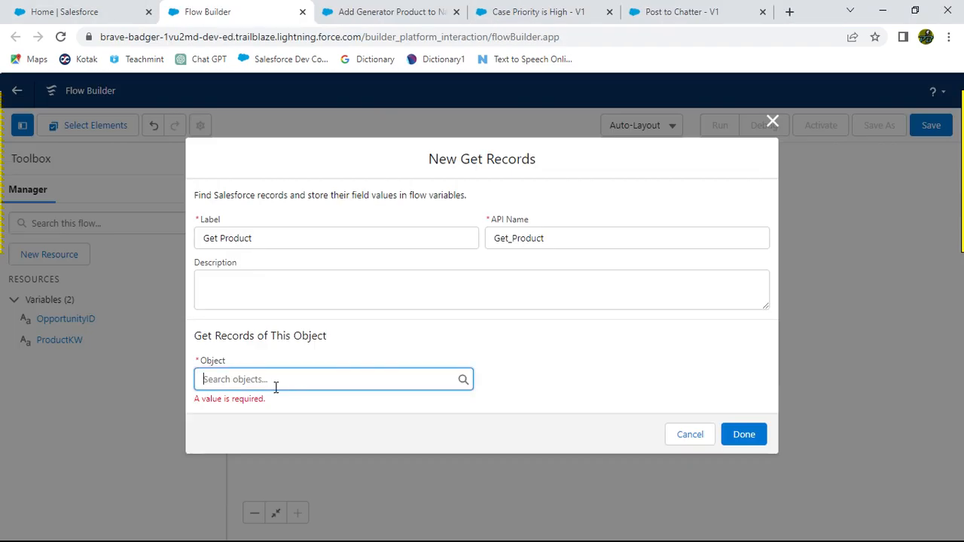
{"action": "type", "text": "Pro"}
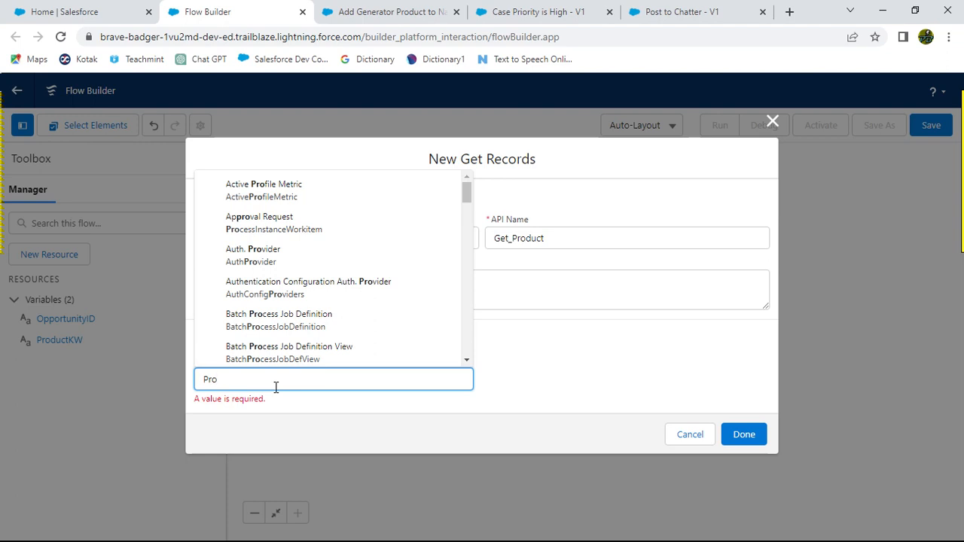
{"action": "type", "text": "cu"}
{"action": "key", "text": "BackSpace"}
{"action": "key", "text": "BackSpace"}
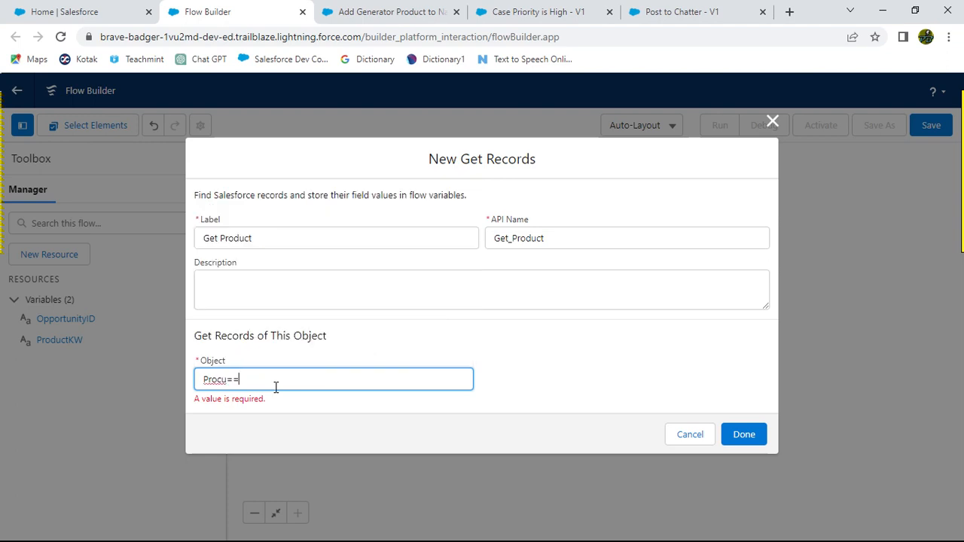
{"action": "type", "text": "c"}
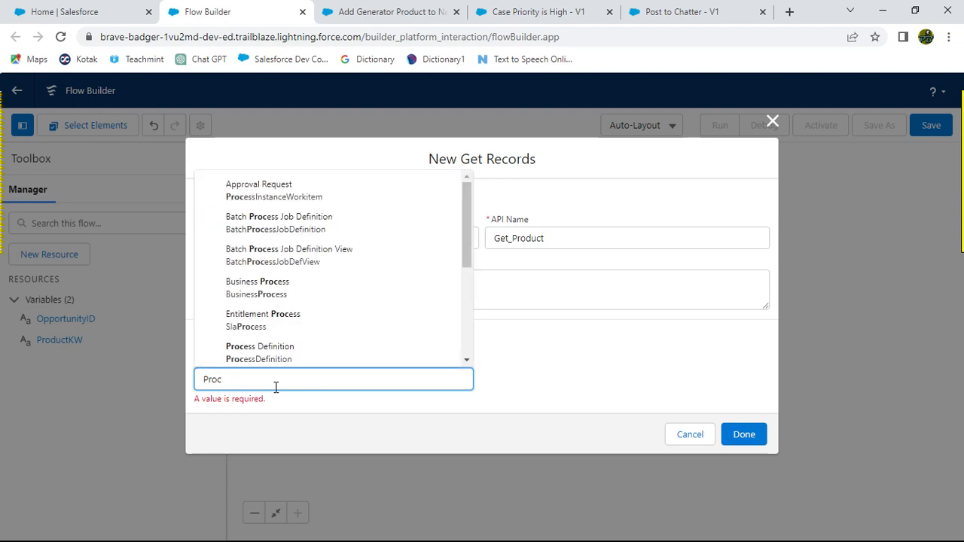
{"action": "key", "text": "BackSpace"}
{"action": "type", "text": "du"}
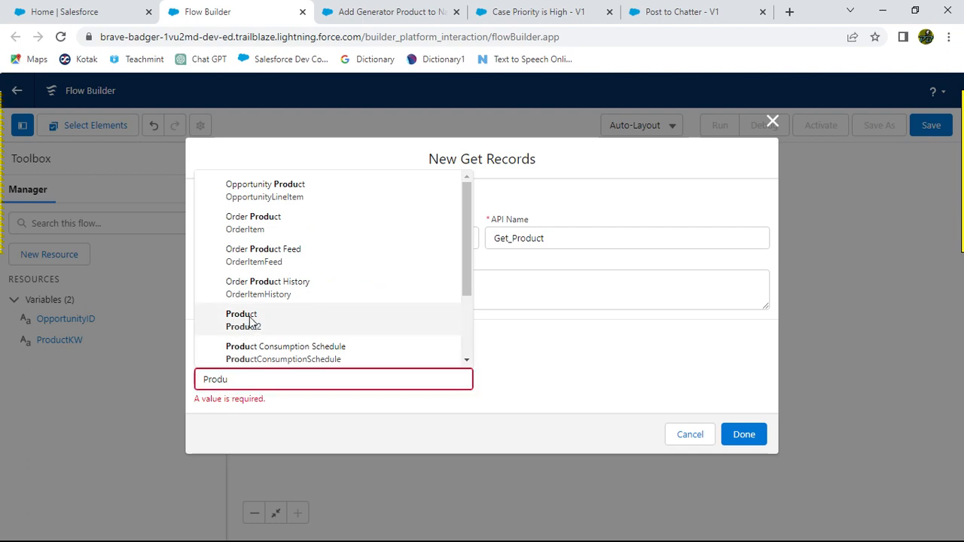
{"action": "left_click", "coordinate": [250, 322]}
Step: Set the first filter condition's field to Name
{"action": "scroll", "coordinate": [452, 323], "scroll_direction": "down", "scroll_amount": 2}
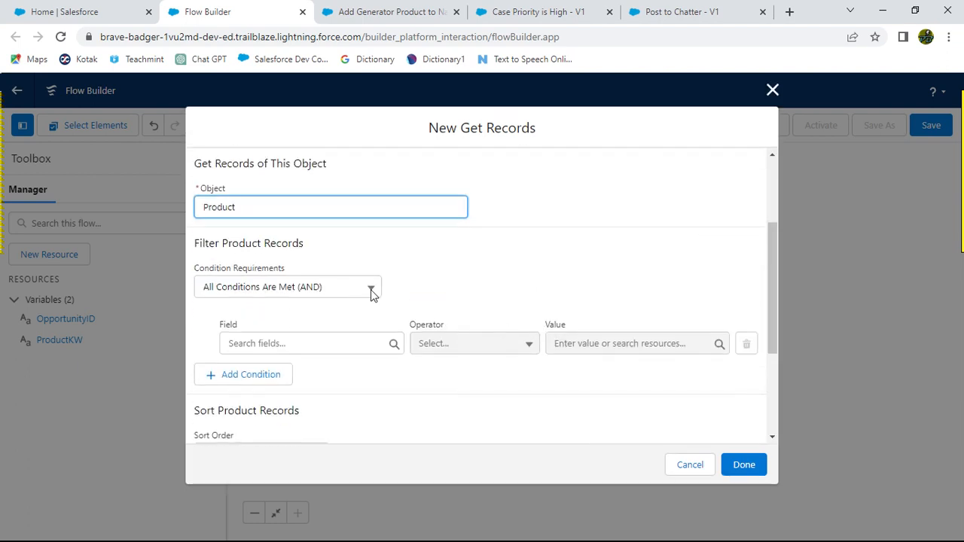
{"action": "key", "text": "alt+Tab"}
{"action": "key", "text": "alt+Tab"}
{"action": "left_click", "coordinate": [316, 345]}
{"action": "type", "text": "Nae"}
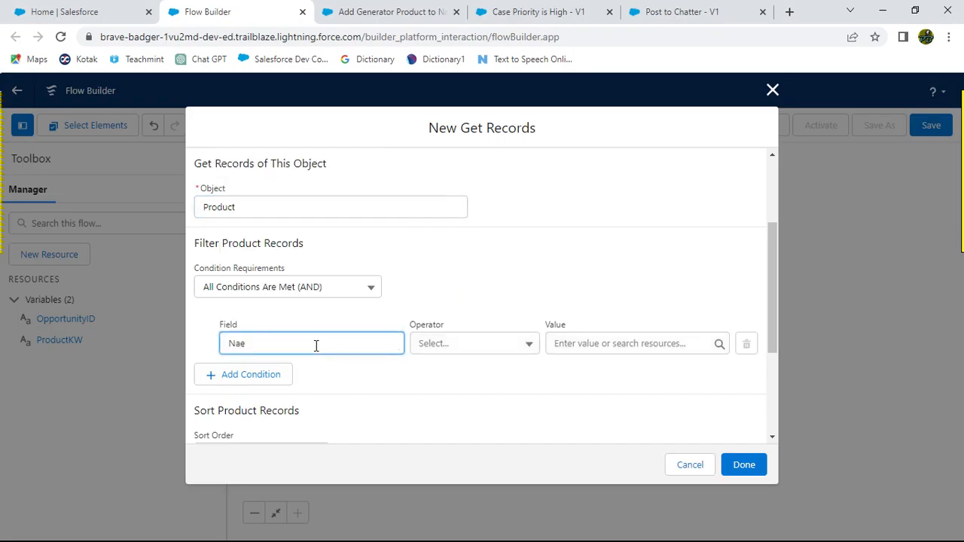
{"action": "key", "text": "BackSpace"}
{"action": "type", "text": "ma"}
{"action": "type", "text": "e"}
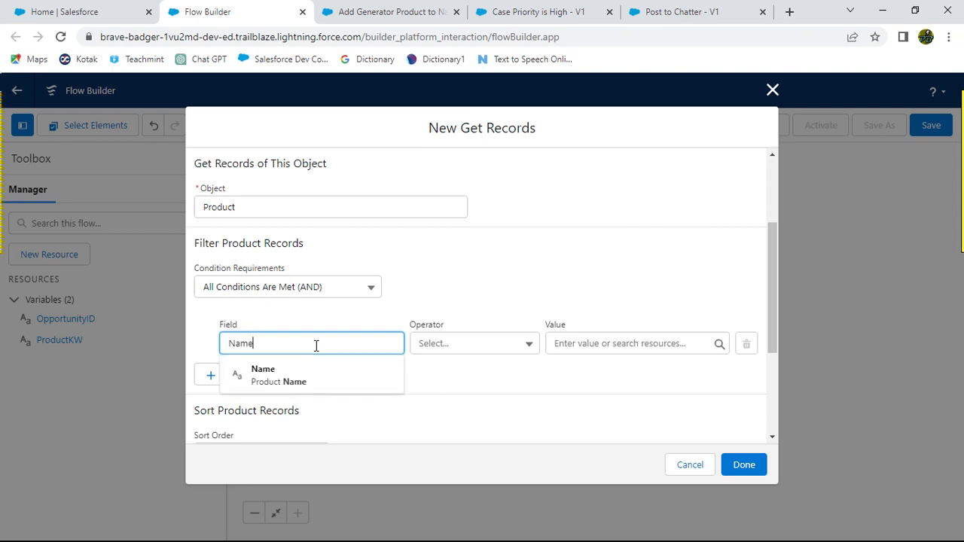
{"action": "left_click", "coordinate": [299, 376]}
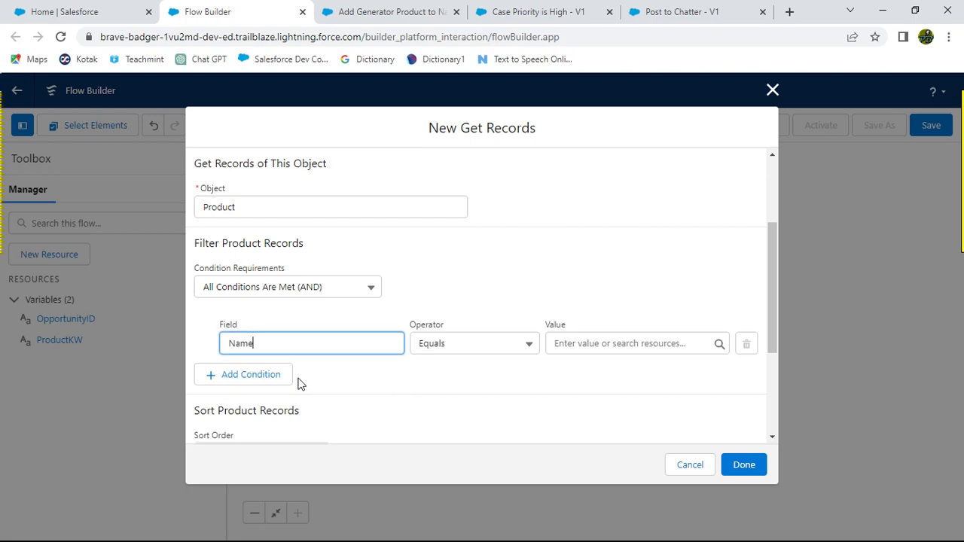
Step: Set the condition's operator to Contains and its value to the ProductKW variable
{"action": "left_click", "coordinate": [528, 344]}
{"action": "left_click", "coordinate": [474, 256]}
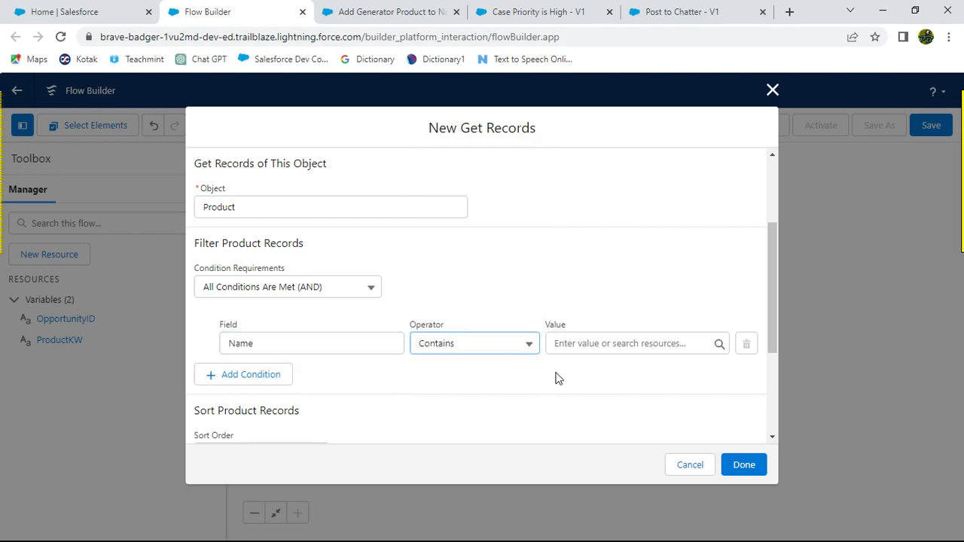
{"action": "key", "text": "alt+Tab"}
{"action": "key", "text": "alt+Tab"}
{"action": "left_click", "coordinate": [589, 344]}
{"action": "type", "text": "Pro"}
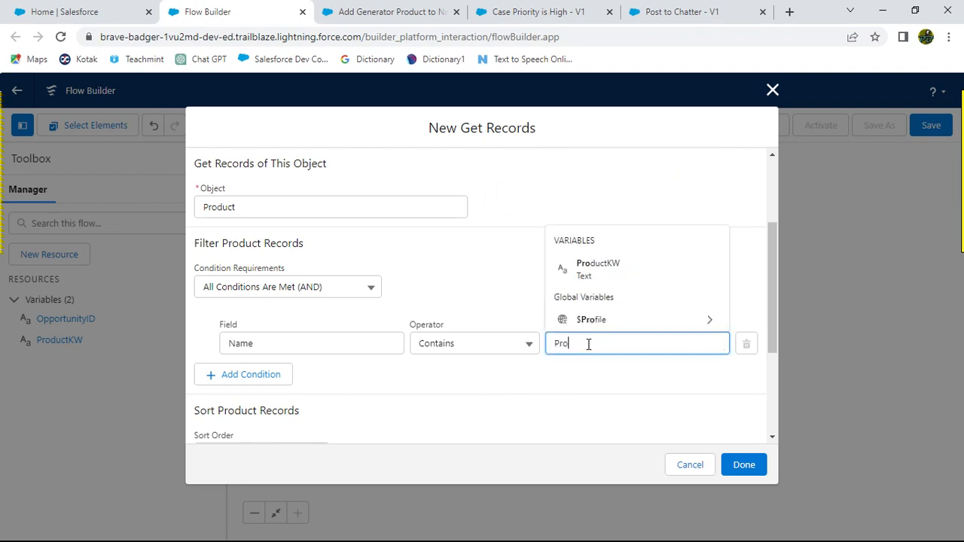
{"action": "left_click", "coordinate": [600, 269]}
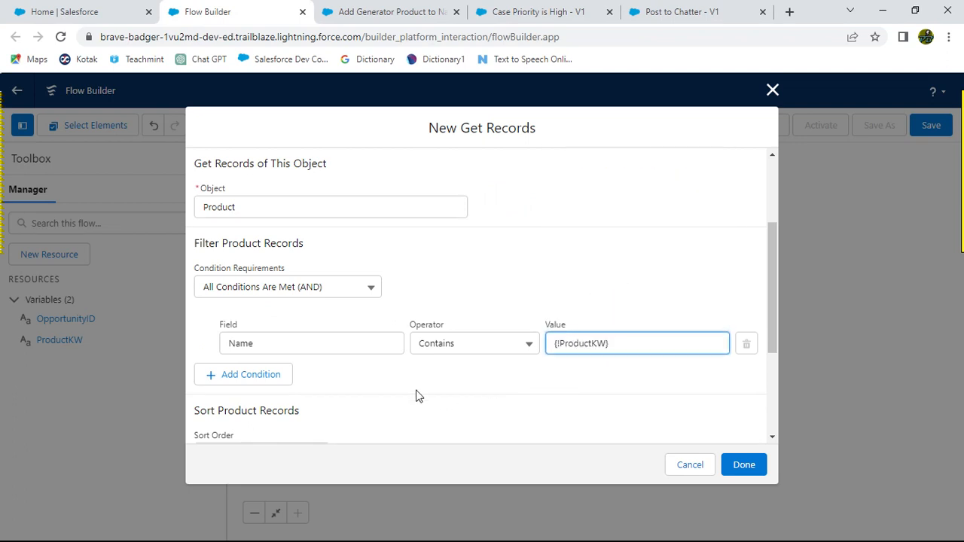
{"action": "key", "text": "alt+Tab"}
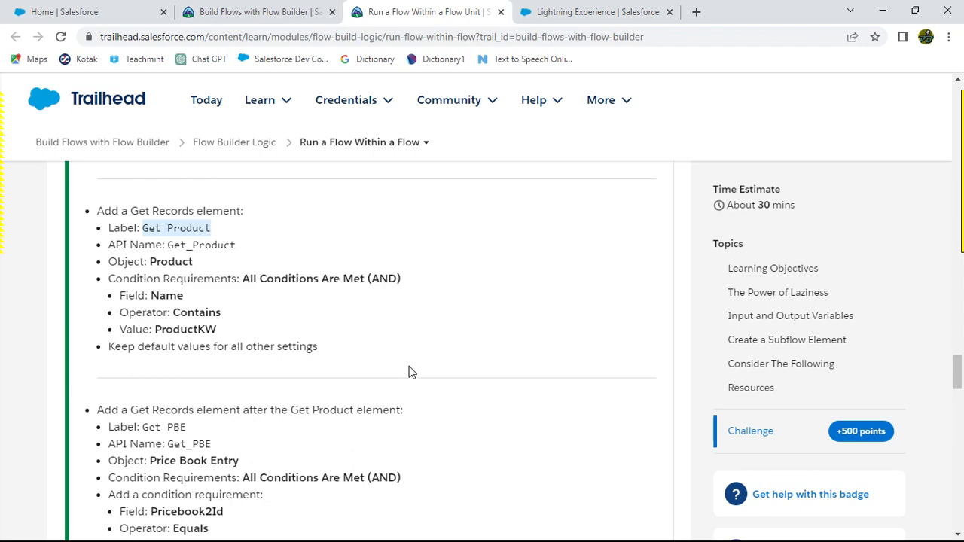
{"action": "scroll", "coordinate": [385, 365], "scroll_direction": "down", "scroll_amount": 2}
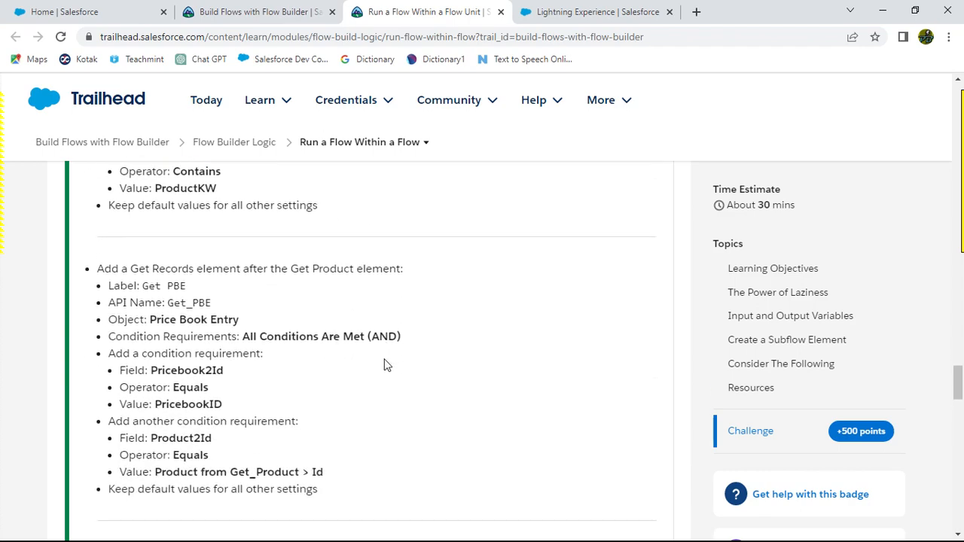
{"action": "key", "text": "alt+Tab"}
{"action": "scroll", "coordinate": [615, 378], "scroll_direction": "down", "scroll_amount": 5}
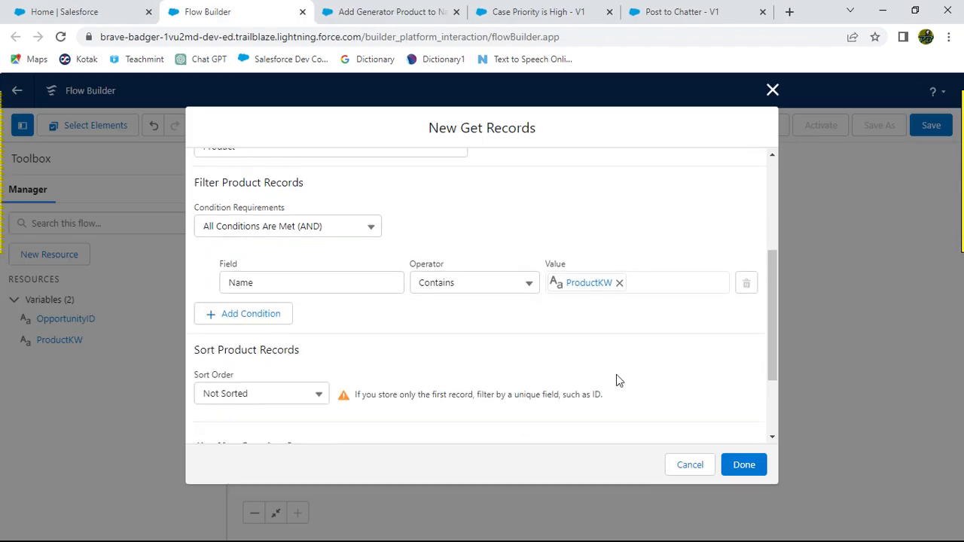
Step: Save the Get Product element and copy the label Get PBE from the challenge instructions
{"action": "left_click", "coordinate": [748, 469]}
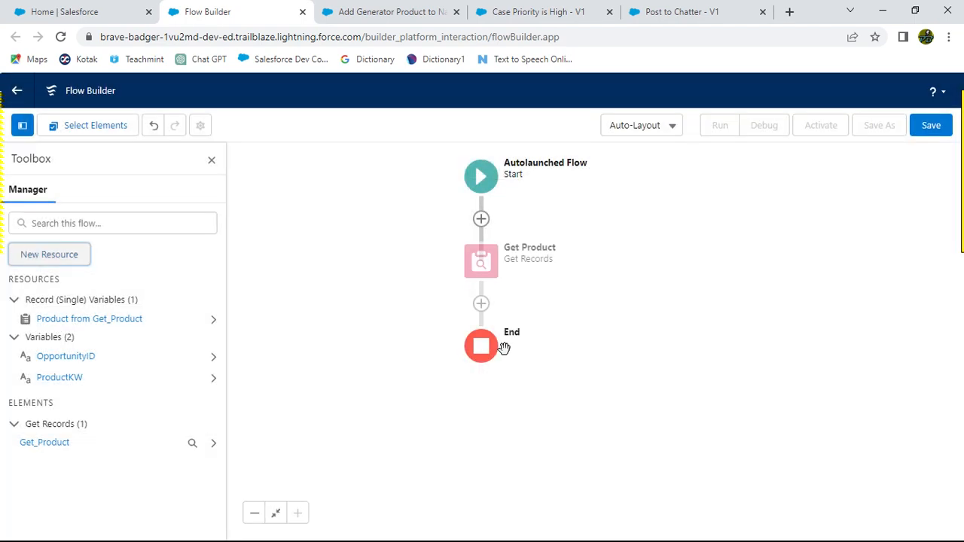
{"action": "key", "text": "alt+Tab"}
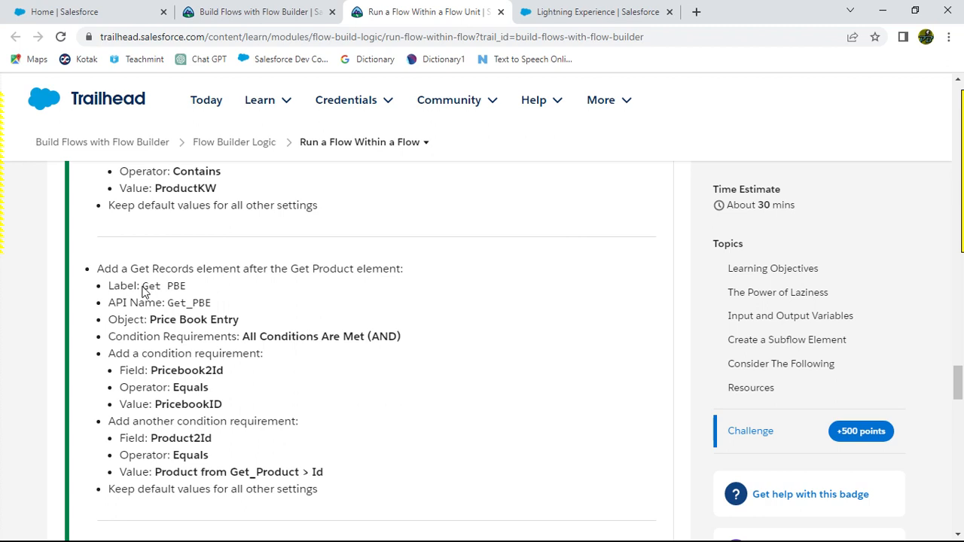
{"action": "left_click_drag", "start_coordinate": [142, 287], "coordinate": [190, 292]}
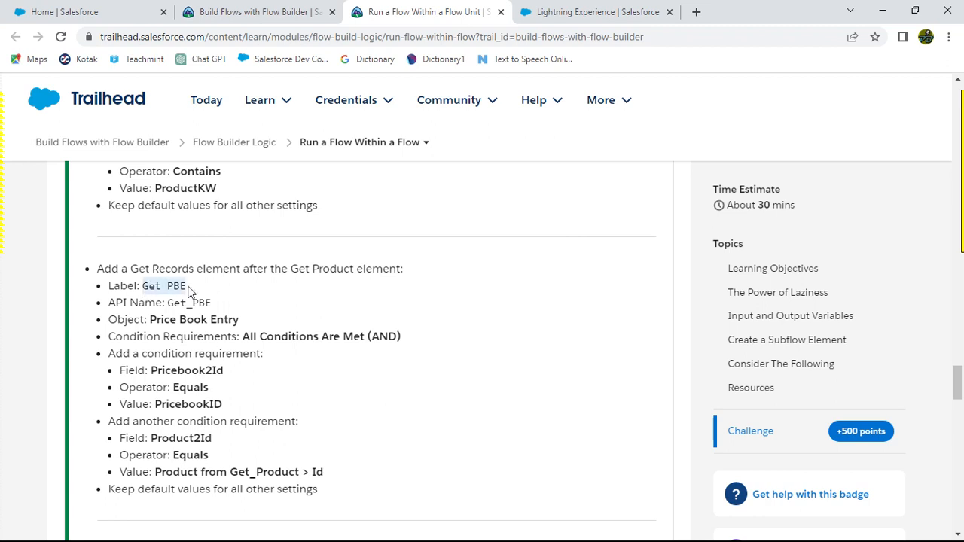
{"action": "key", "text": "alt+Tab"}
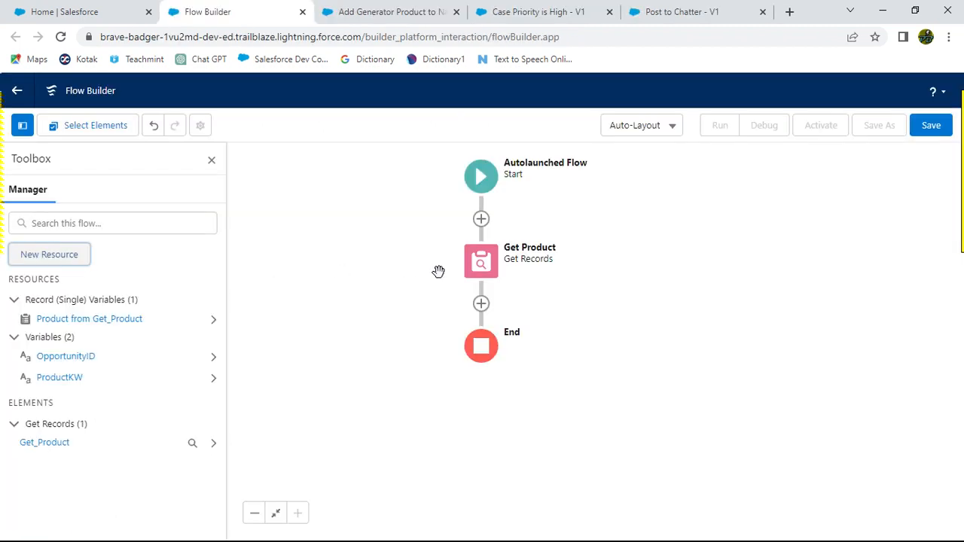
Step: Add a Get Records element after Get Product and label it Get PBE
{"action": "left_click", "coordinate": [481, 304]}
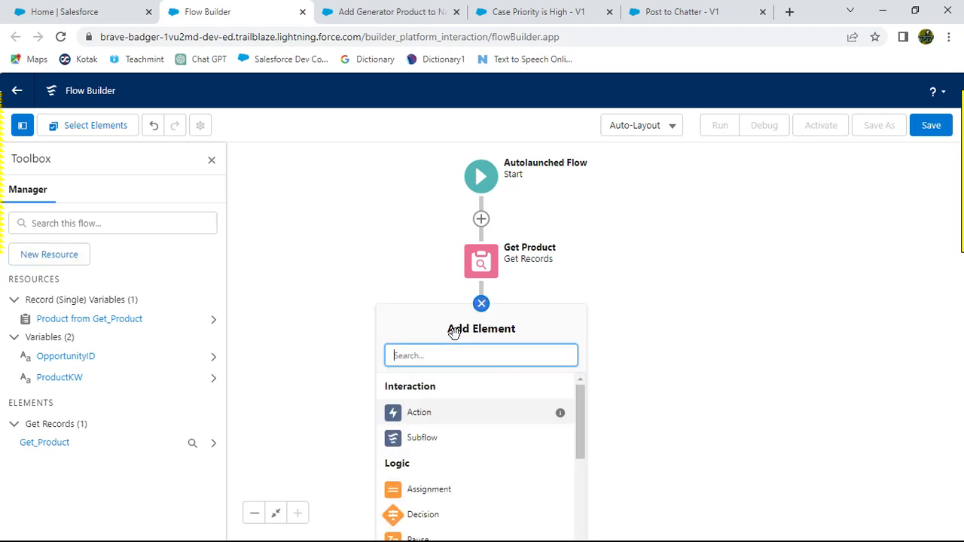
{"action": "type", "text": "Get"}
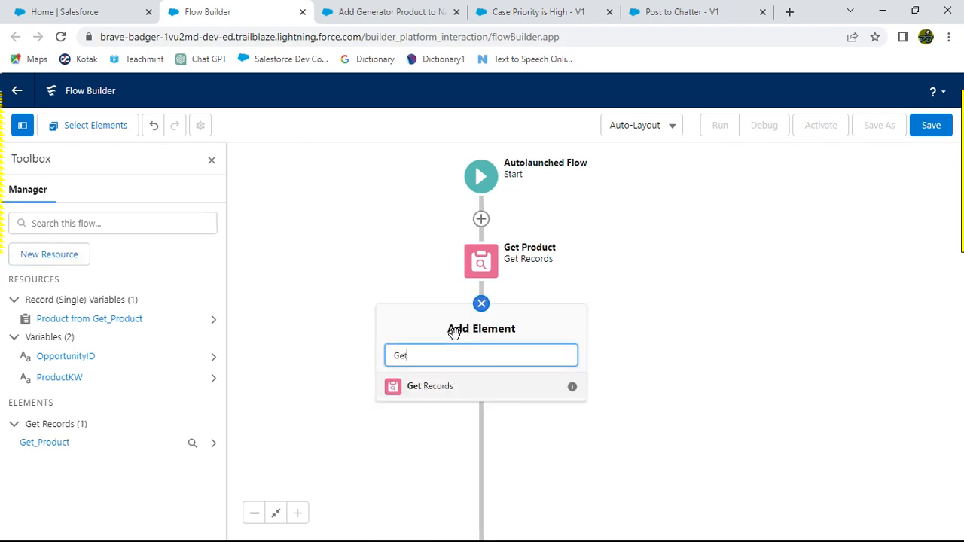
{"action": "left_click", "coordinate": [429, 388]}
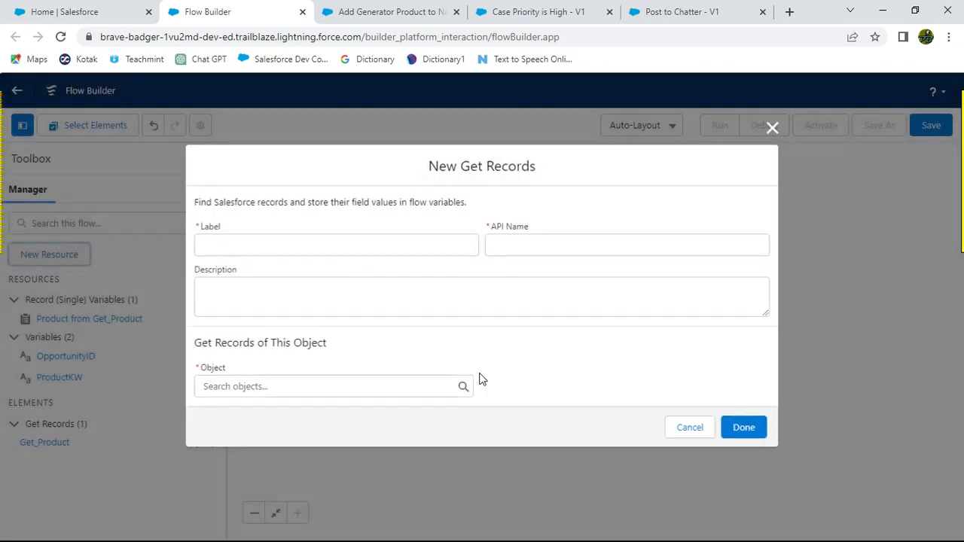
{"action": "type", "text": "Get PBE"}
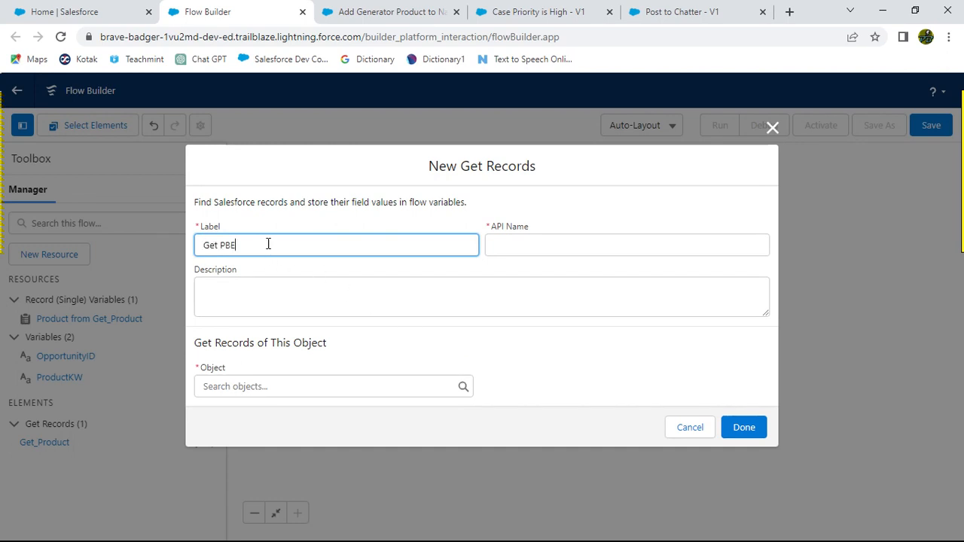
{"action": "left_click", "coordinate": [347, 227]}
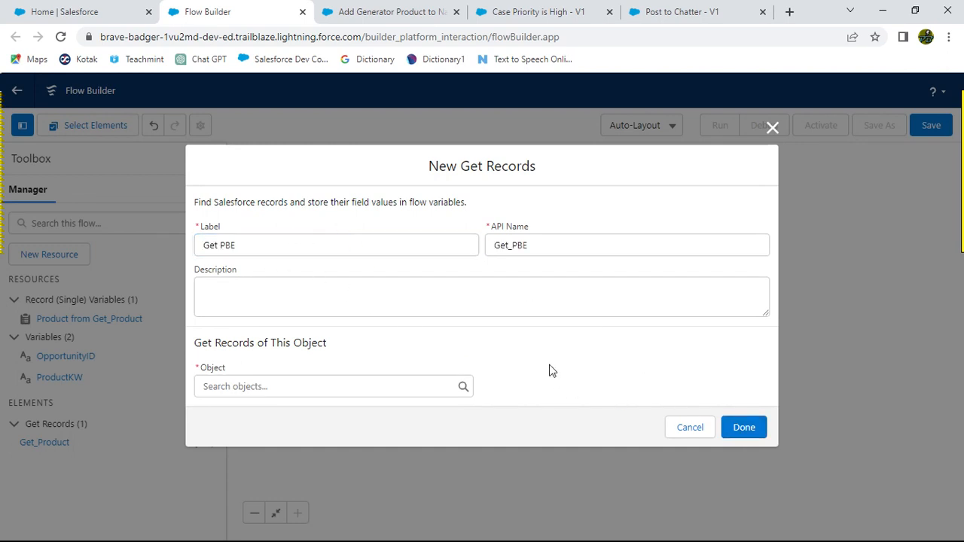
Step: Set the Get PBE element's object to Price Book Entry
{"action": "key", "text": "alt+Tab"}
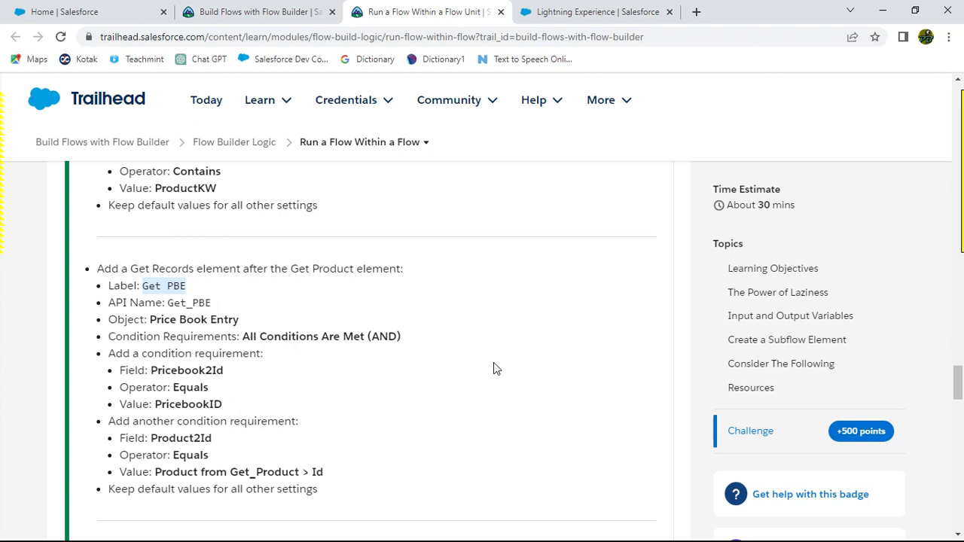
{"action": "left_click", "coordinate": [454, 376]}
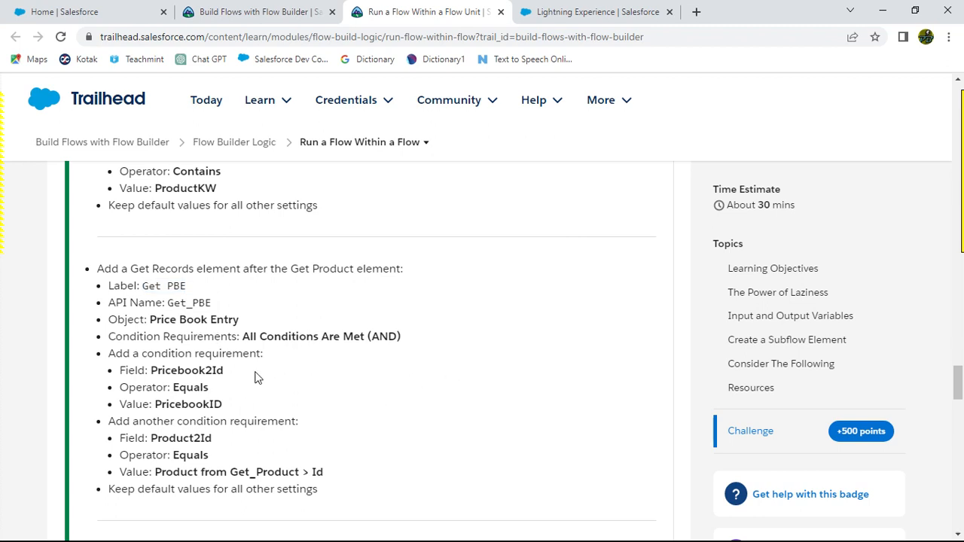
{"action": "key", "text": "alt+Tab"}
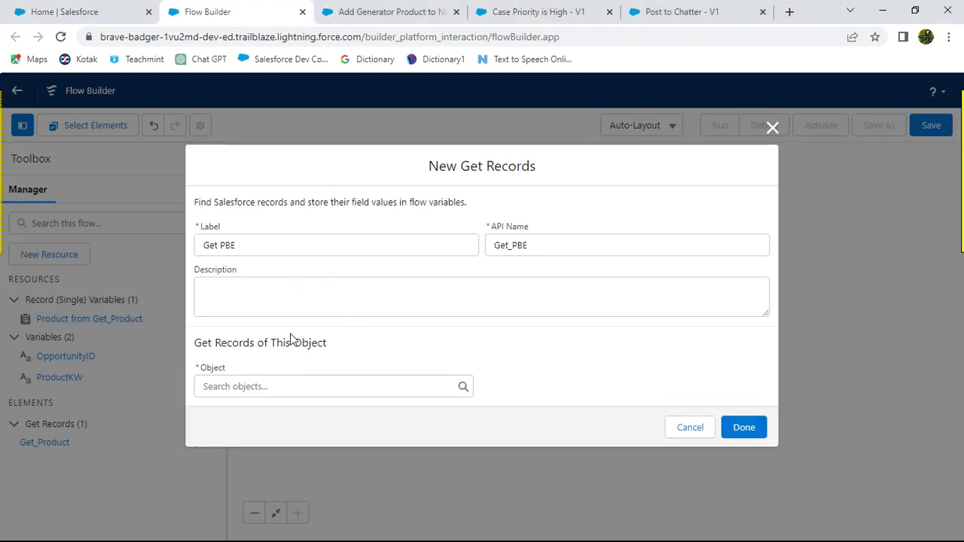
{"action": "left_click", "coordinate": [300, 385]}
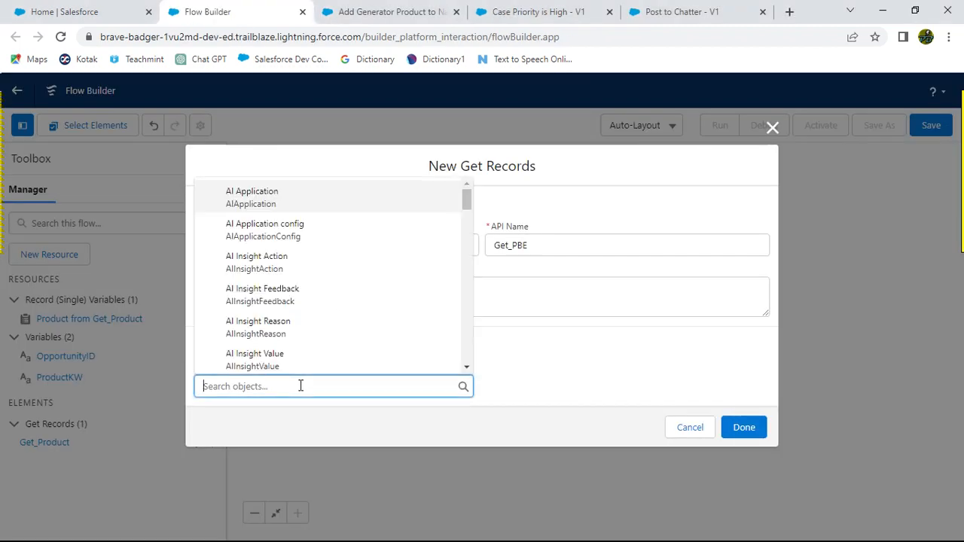
{"action": "type", "text": "Price"}
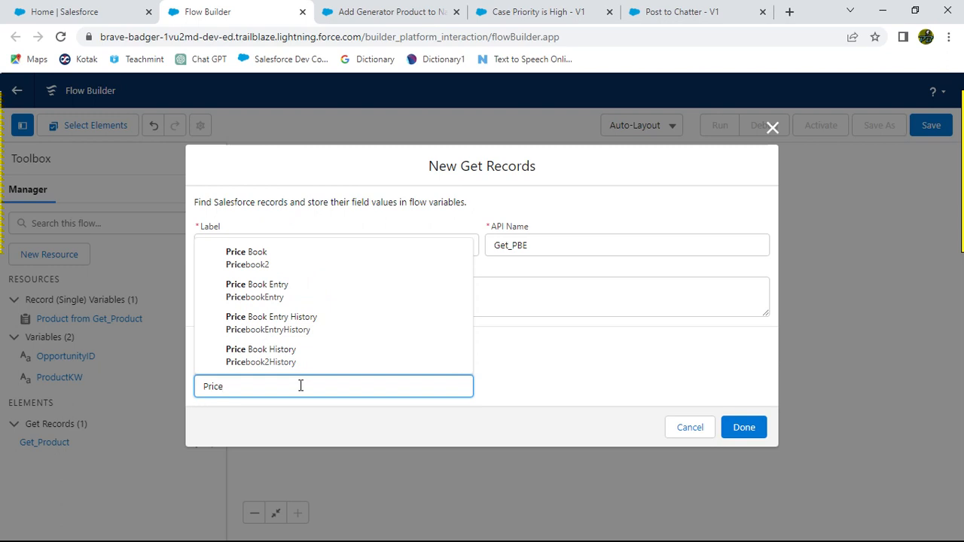
{"action": "left_click", "coordinate": [276, 291]}
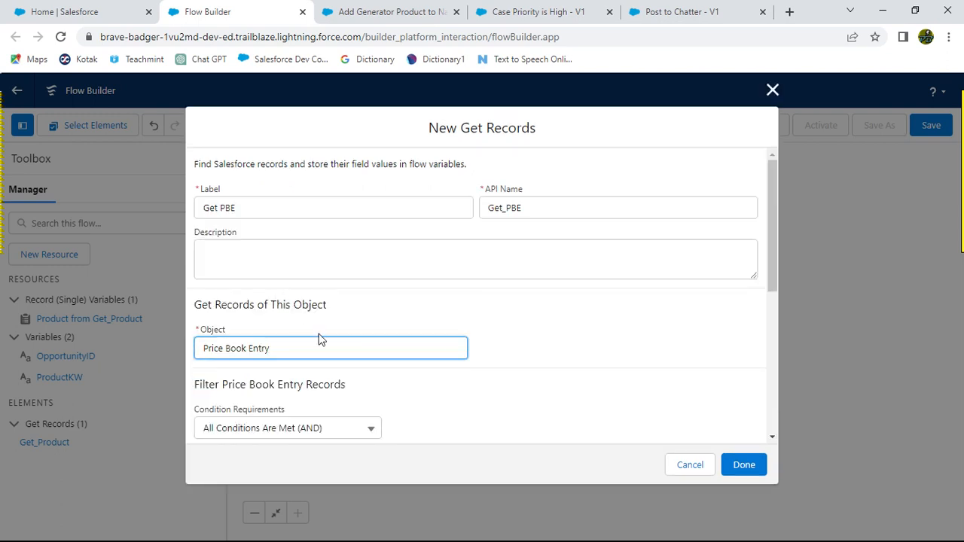
Step: Set the first filter condition's field to Pricebook2Id
{"action": "scroll", "coordinate": [532, 342], "scroll_direction": "down", "scroll_amount": 2}
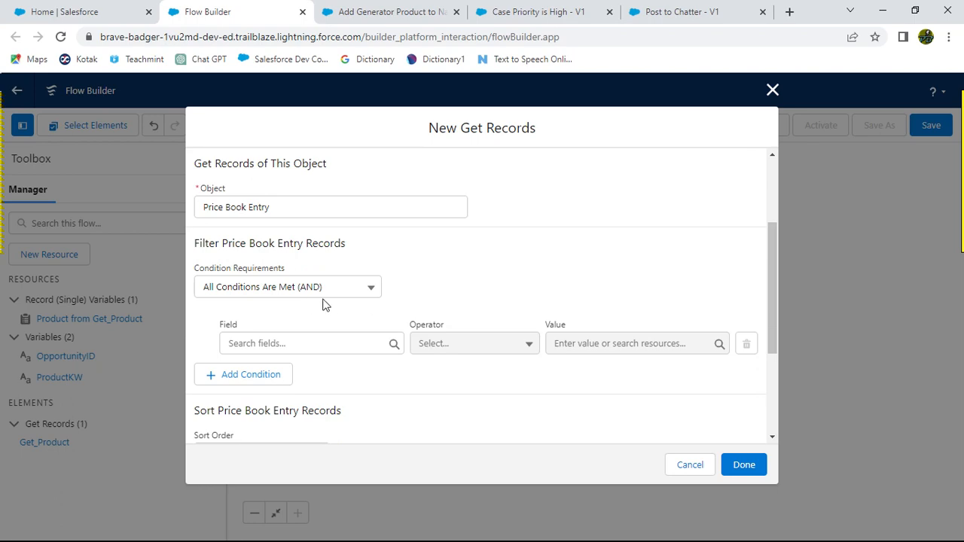
{"action": "key", "text": "alt+Tab"}
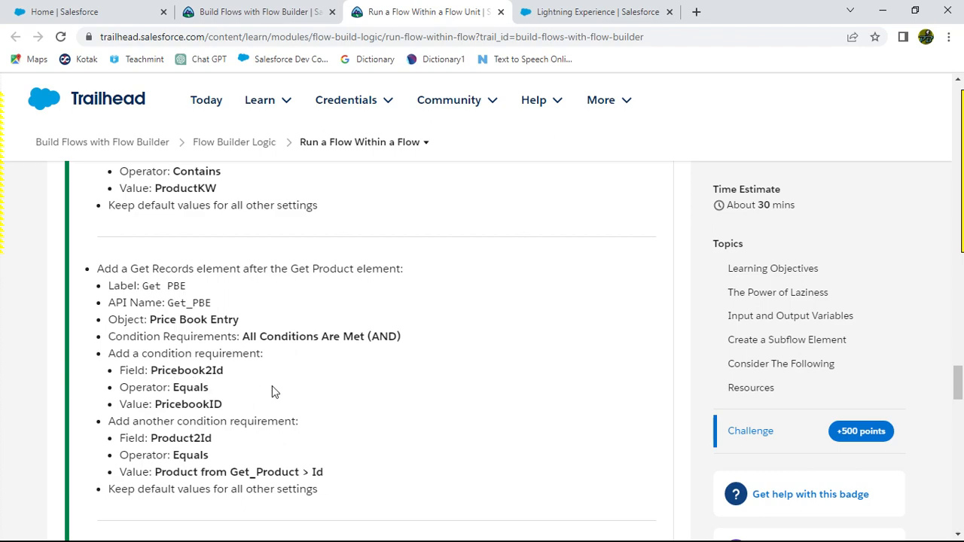
{"action": "key", "text": "alt+Tab"}
{"action": "left_click", "coordinate": [290, 343]}
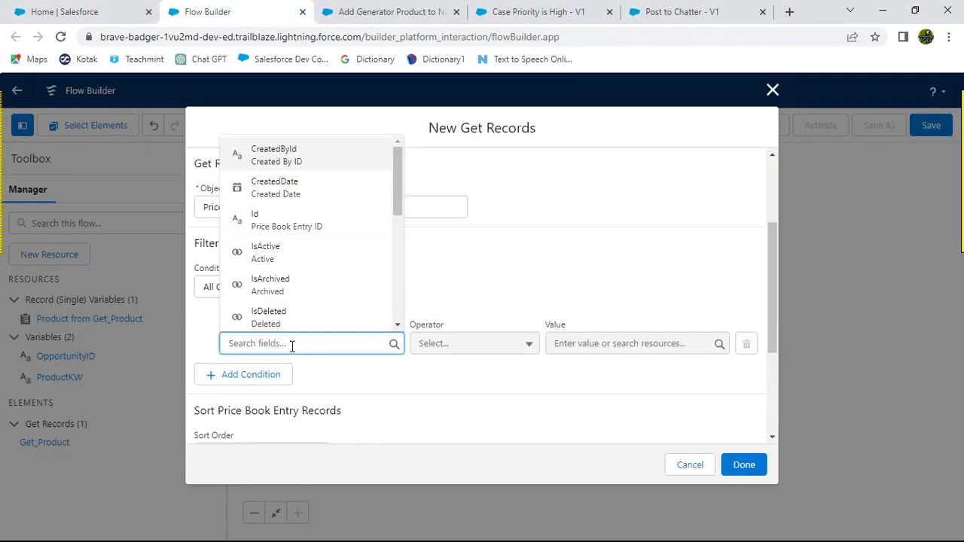
{"action": "type", "text": "P"}
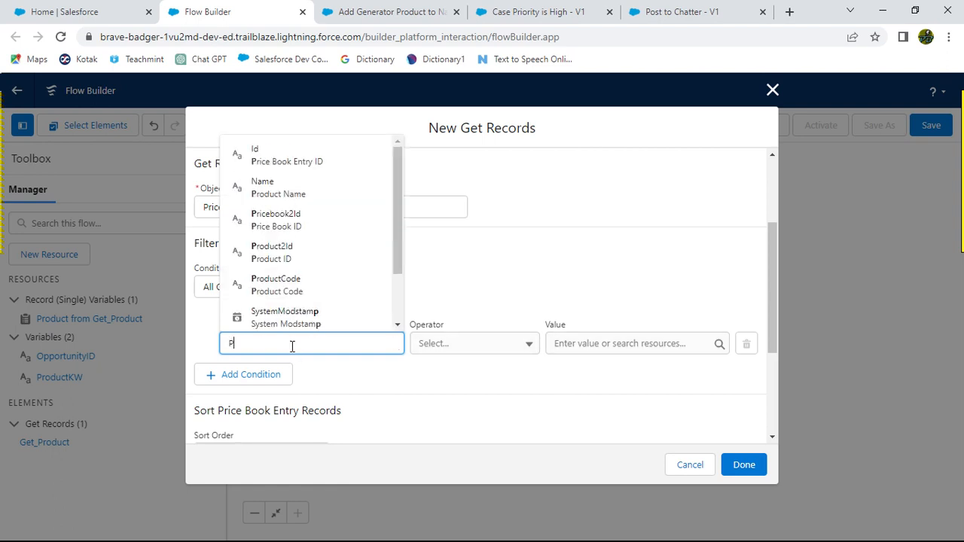
{"action": "type", "text": "rice"}
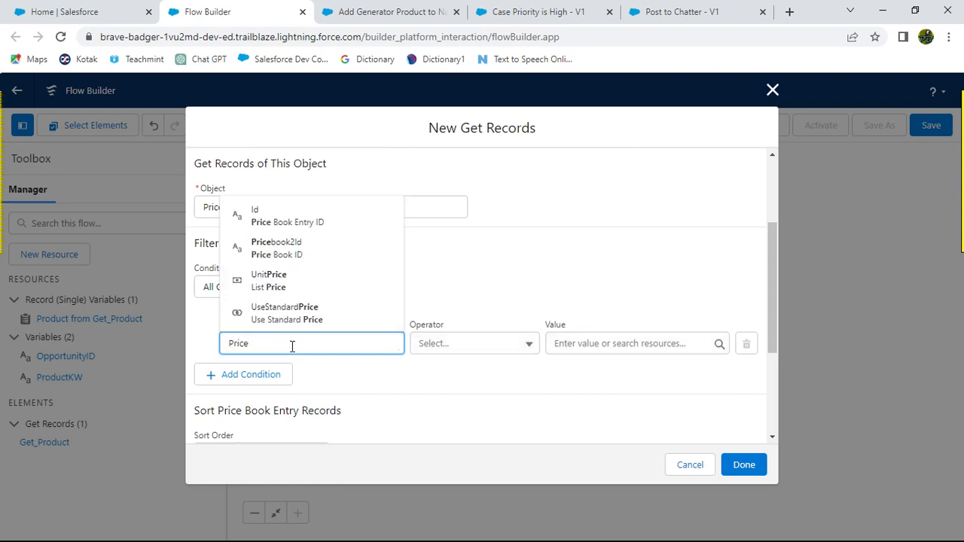
{"action": "left_click", "coordinate": [297, 250]}
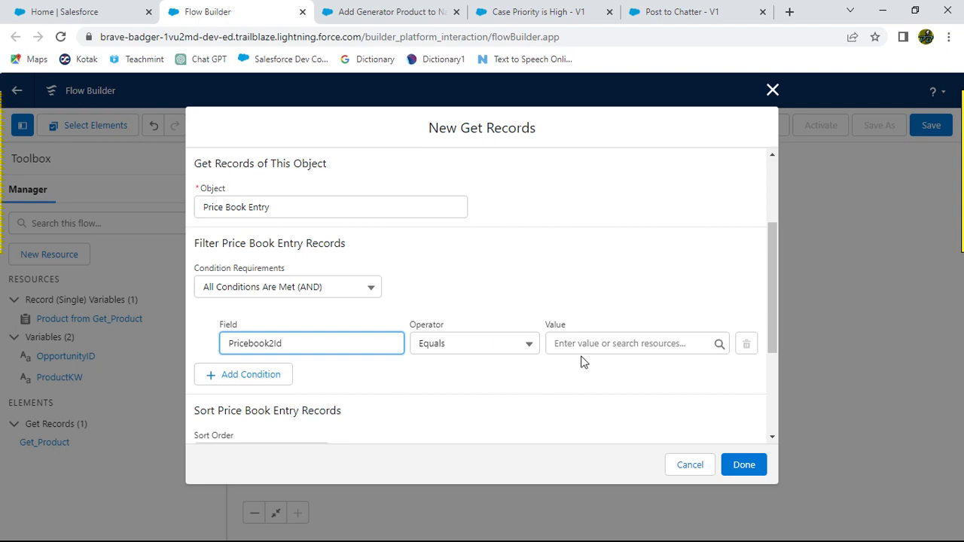
Step: Set the first condition's value to PricebookID, copied from the challenge instructions
{"action": "key", "text": "alt+Tab"}
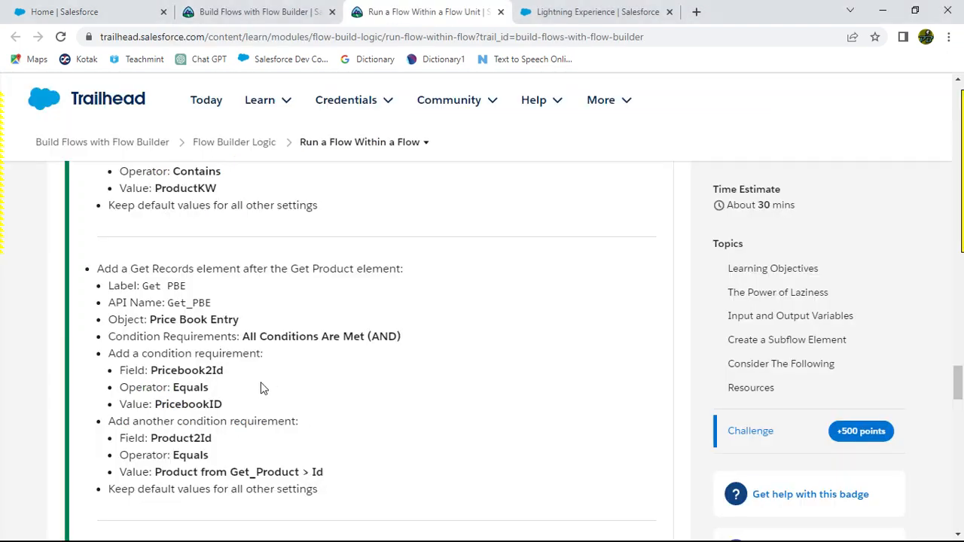
{"action": "left_click_drag", "start_coordinate": [154, 405], "coordinate": [221, 404]}
{"action": "key", "text": "ctrl+c"}
{"action": "key", "text": "alt+Tab"}
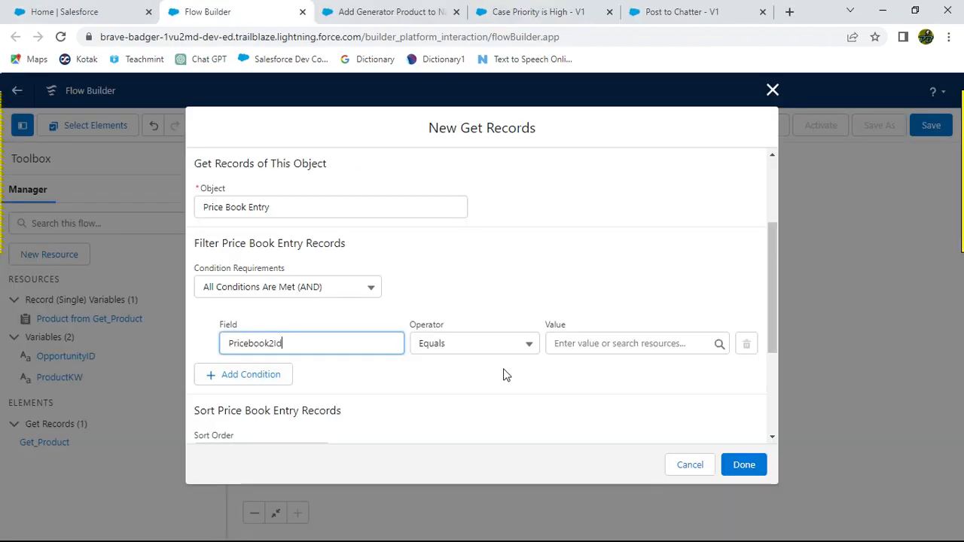
{"action": "left_click", "coordinate": [561, 344]}
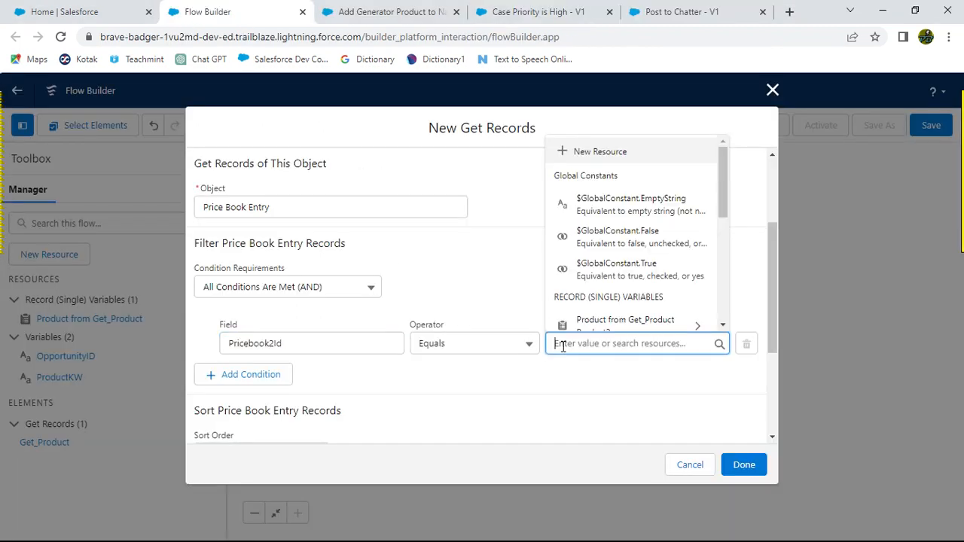
{"action": "type", "text": "Pr"}
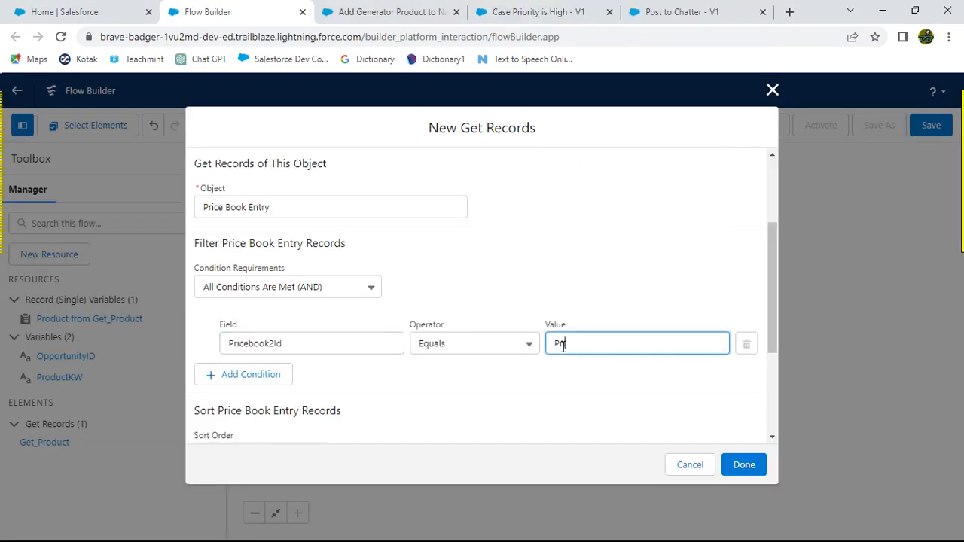
{"action": "key", "text": "BackSpace"}
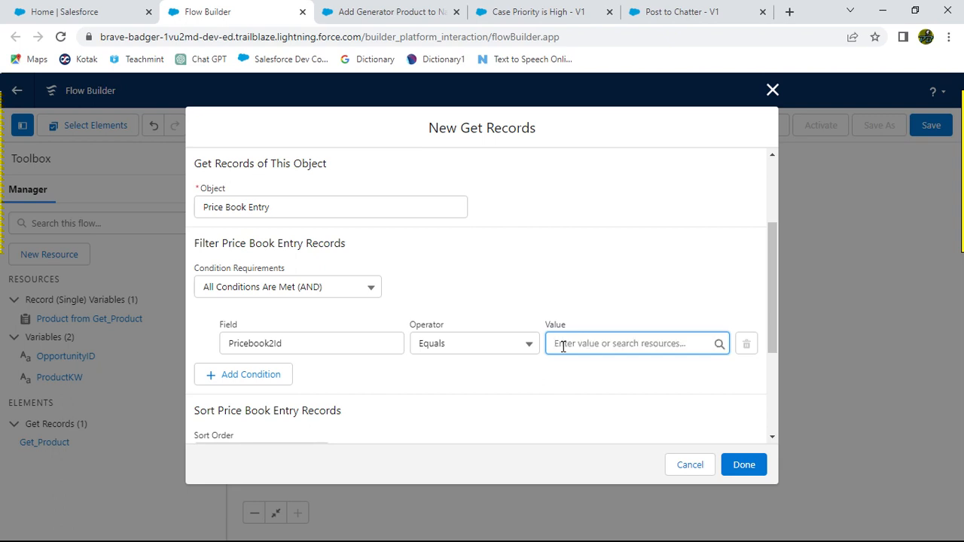
{"action": "key", "text": "ctrl+v"}
{"action": "left_click", "coordinate": [589, 302]}
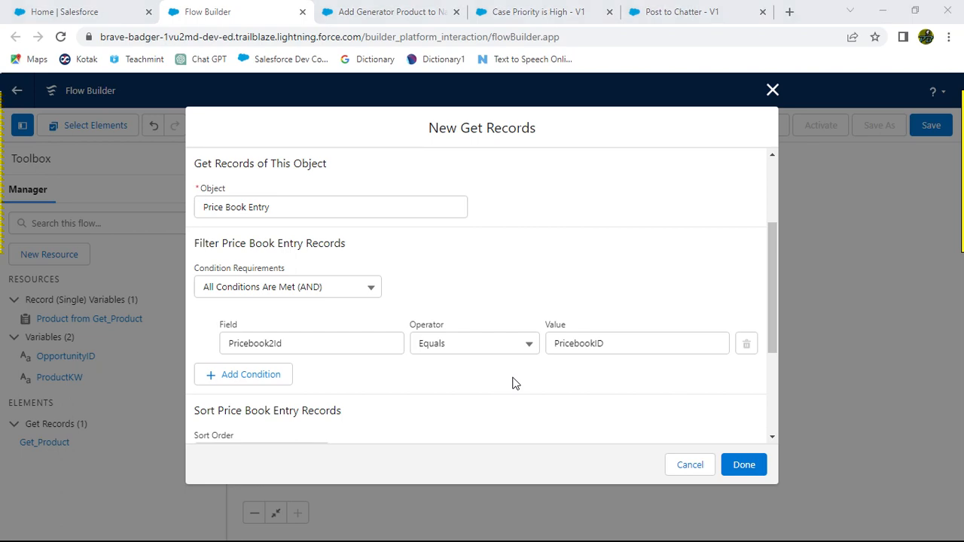
Step: Add a second filter condition and set its field to Product2Id
{"action": "key", "text": "alt+Tab"}
{"action": "scroll", "coordinate": [360, 370], "scroll_direction": "down", "scroll_amount": 2}
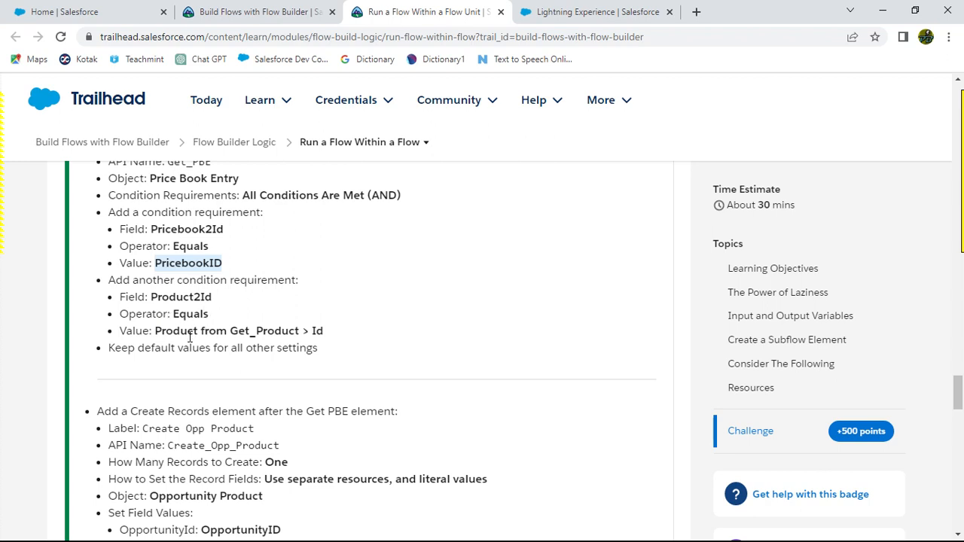
{"action": "left_click_drag", "start_coordinate": [156, 331], "coordinate": [304, 331]}
{"action": "left_click", "coordinate": [449, 317]}
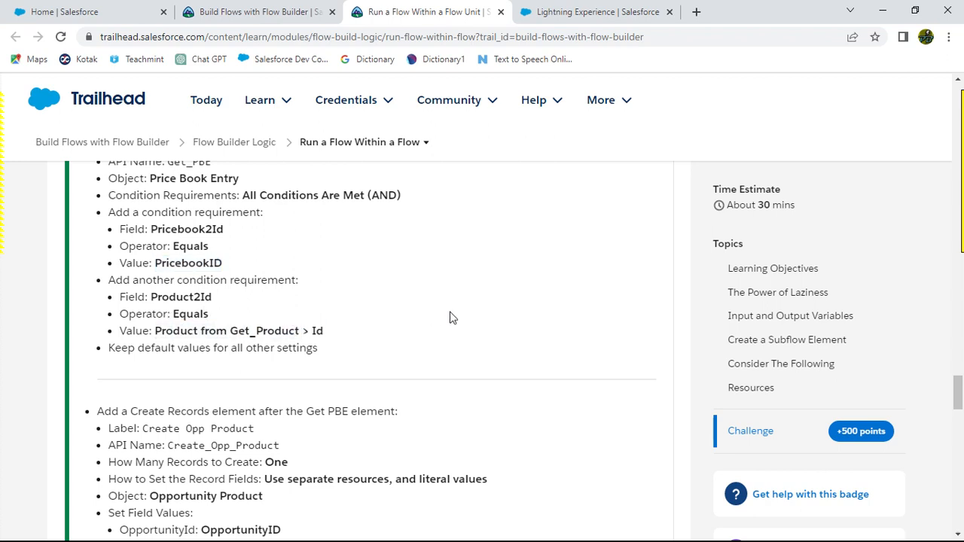
{"action": "key", "text": "alt+Tab"}
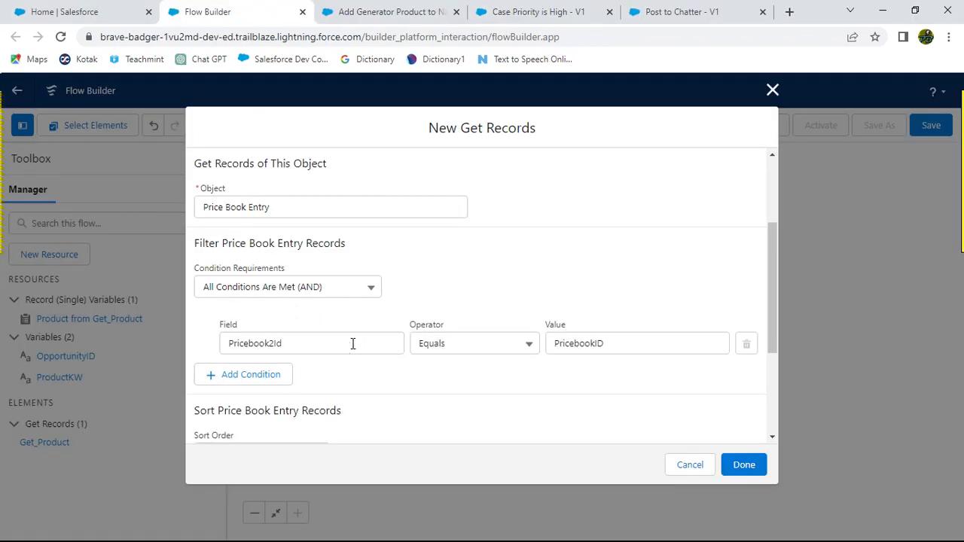
{"action": "left_click", "coordinate": [272, 377]}
{"action": "left_click", "coordinate": [281, 388]}
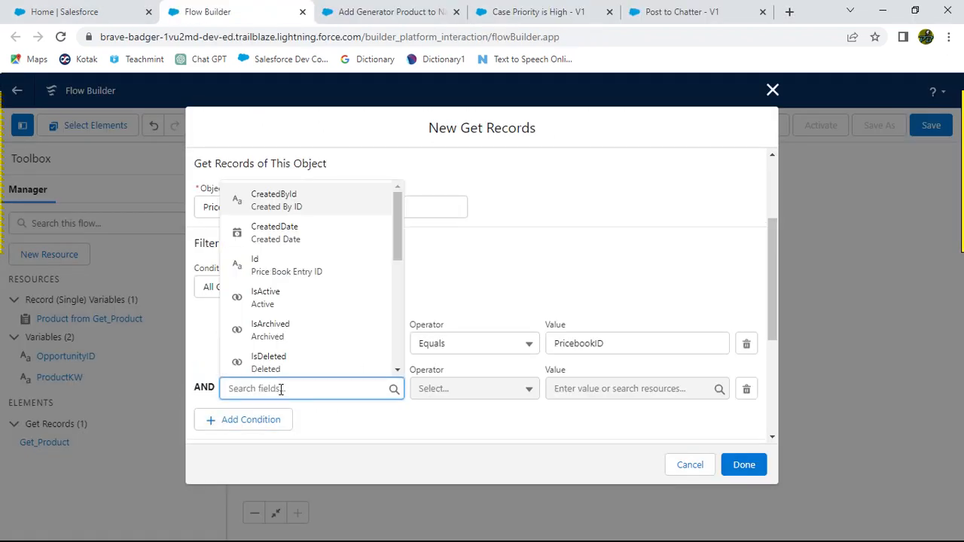
{"action": "type", "text": "Pro"}
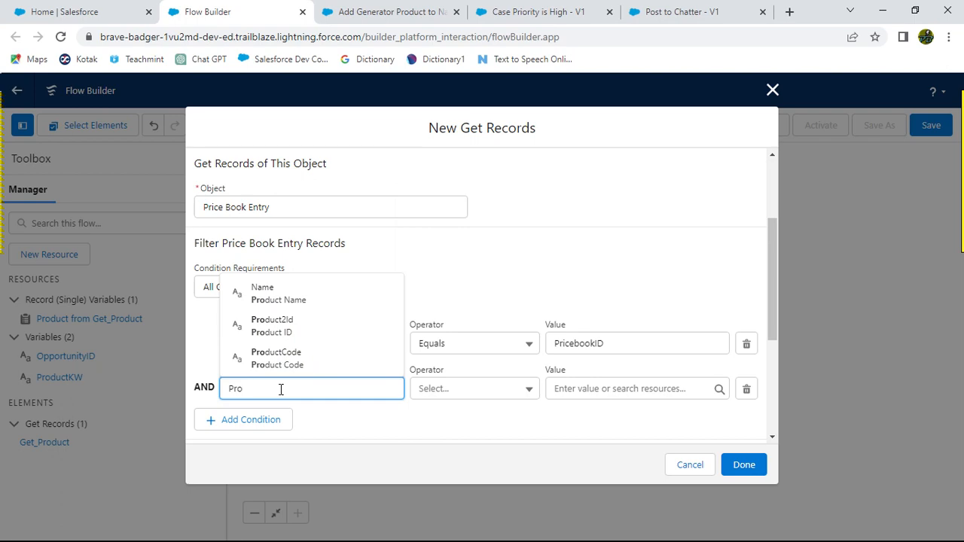
{"action": "left_click", "coordinate": [305, 327]}
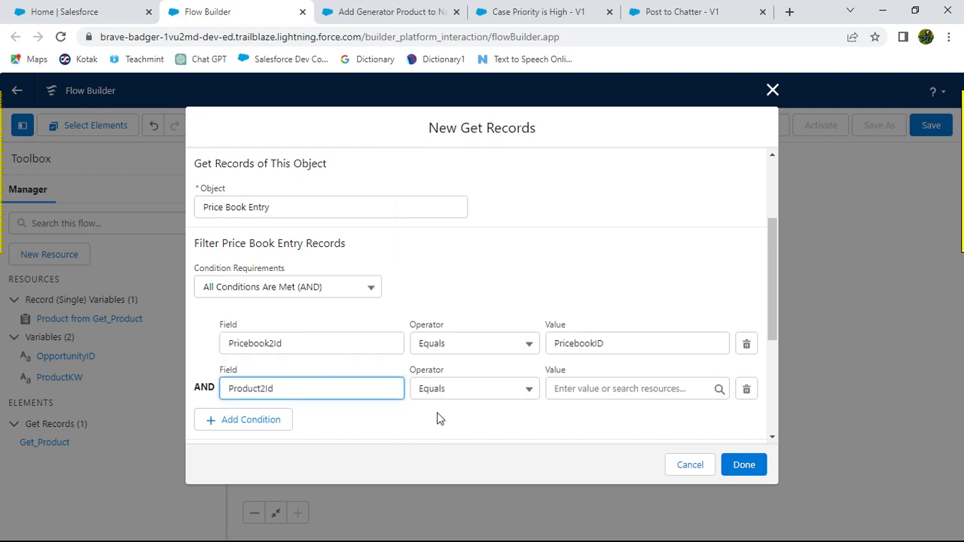
{"action": "key", "text": "alt+Tab"}
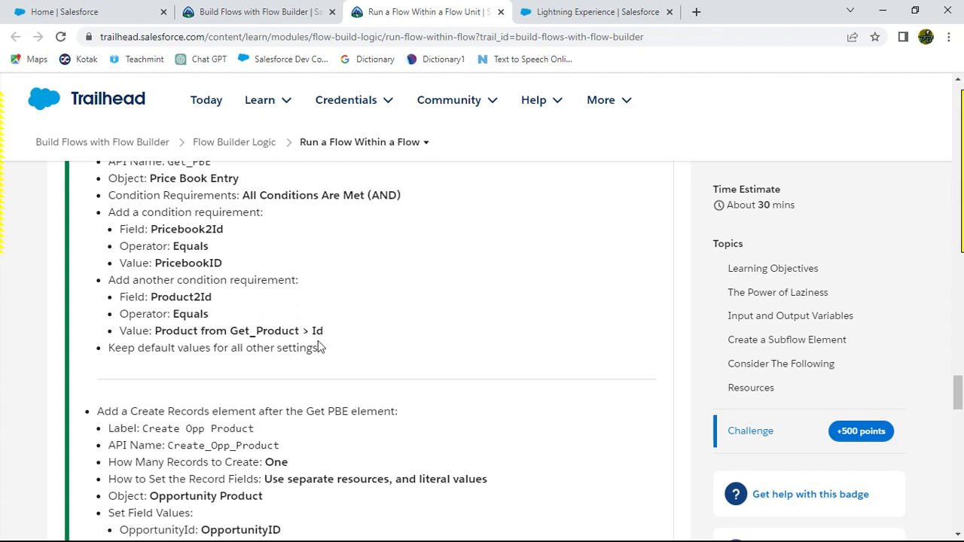
{"action": "key", "text": "alt+Tab"}
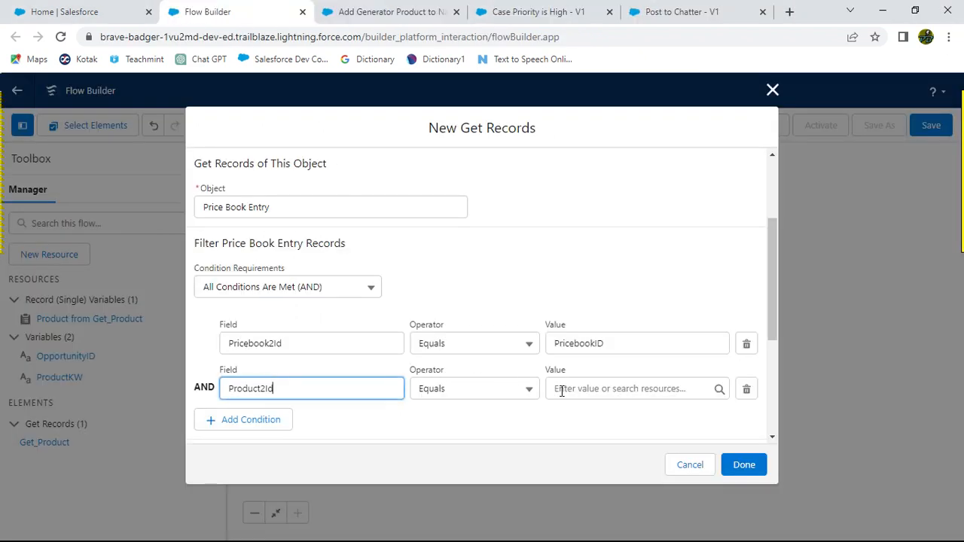
Step: Set the second condition's value to the Id of Product from Get_Product
{"action": "left_click", "coordinate": [561, 388]}
{"action": "type", "text": "Por"}
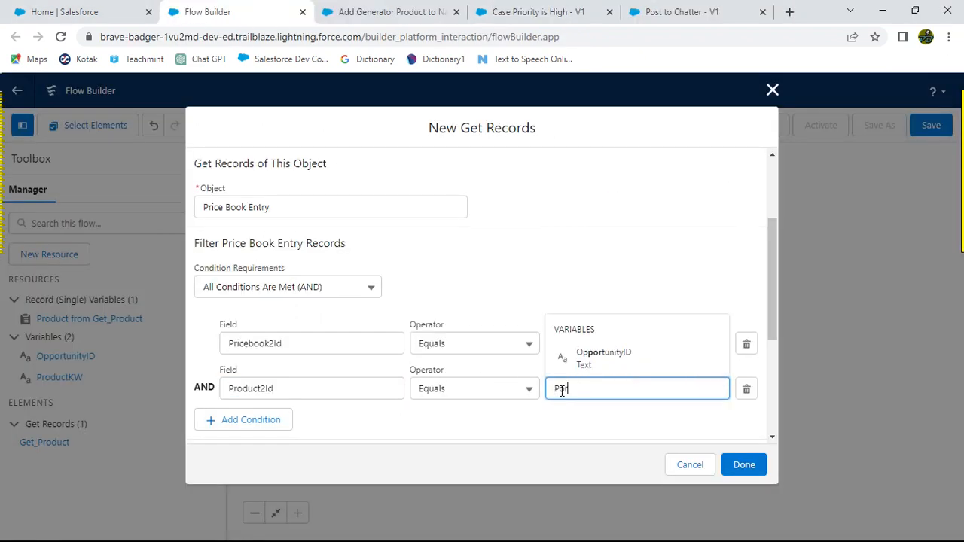
{"action": "key", "text": "BackSpace"}
{"action": "key", "text": "BackSpace"}
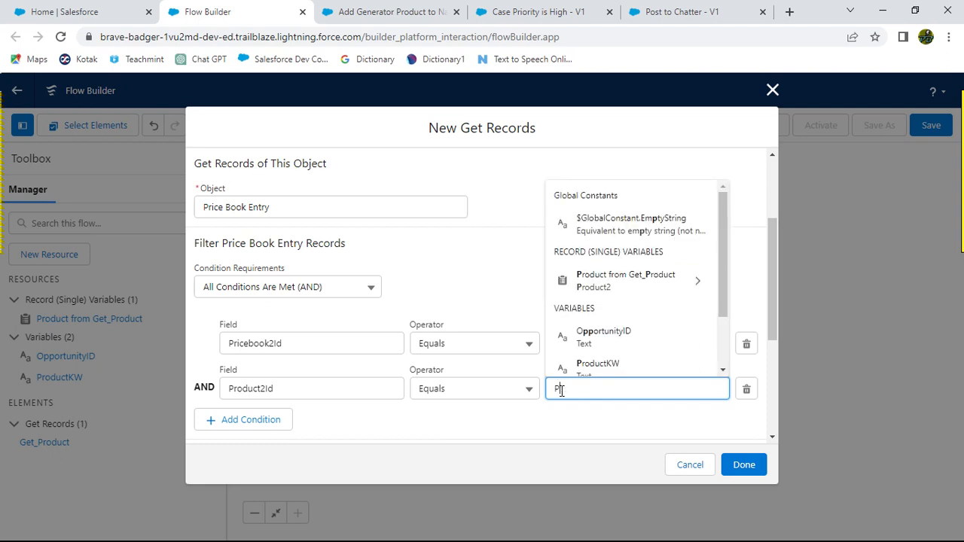
{"action": "type", "text": "rodu"}
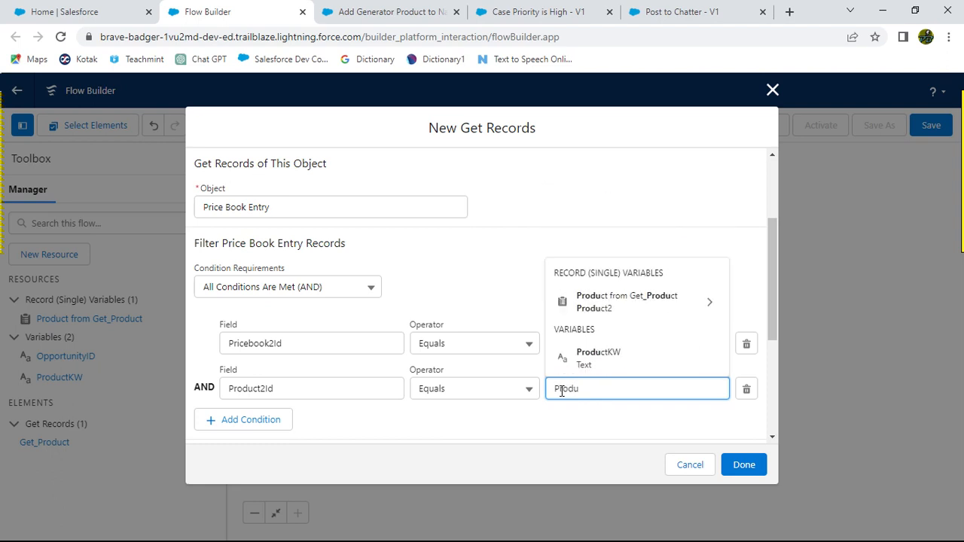
{"action": "left_click", "coordinate": [705, 306]}
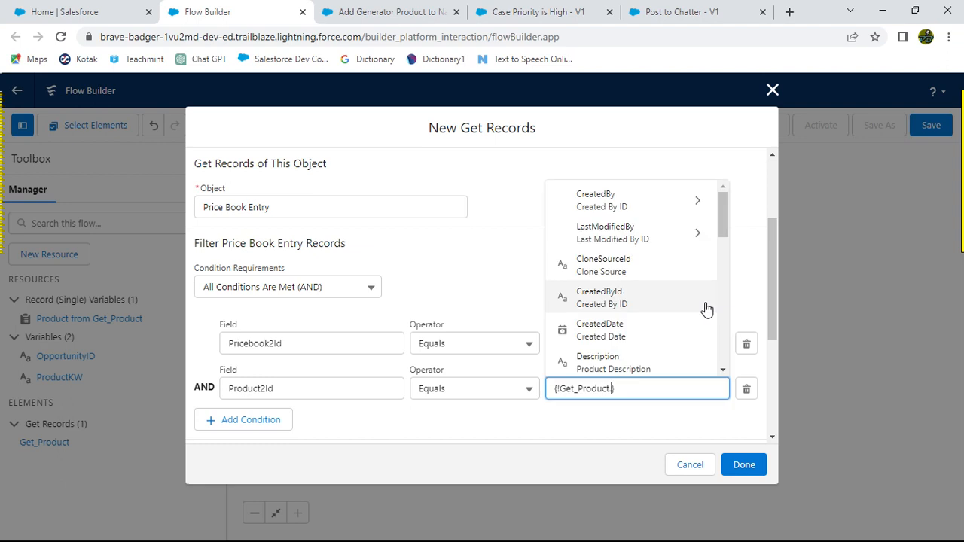
{"action": "type", "text": "Id"}
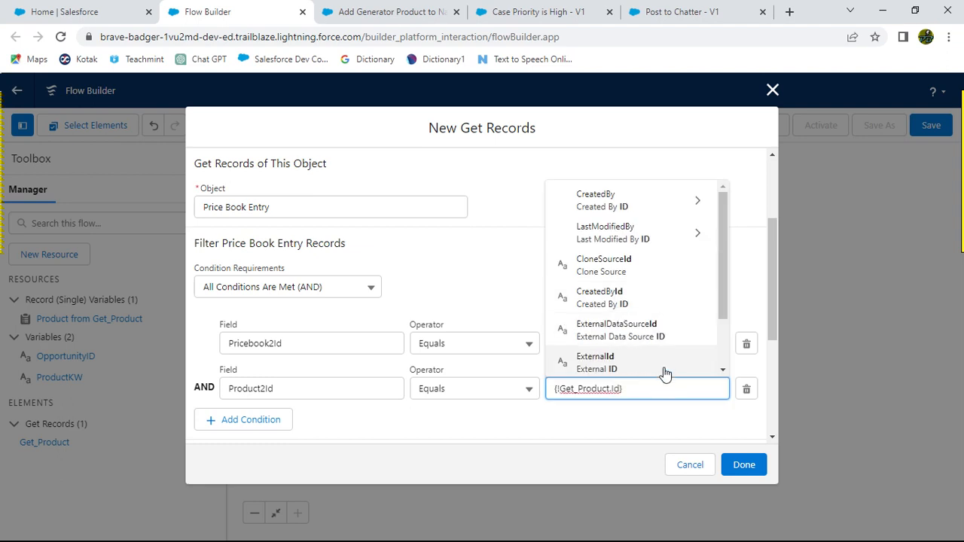
{"action": "scroll", "coordinate": [668, 363], "scroll_direction": "down", "scroll_amount": 2}
{"action": "left_click", "coordinate": [616, 333]}
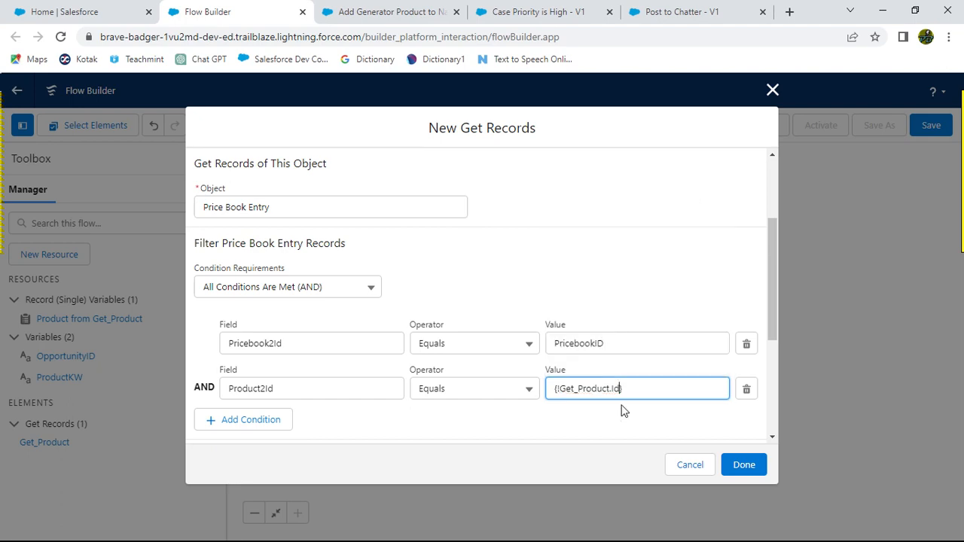
{"action": "left_click", "coordinate": [608, 420]}
Step: Check the Get PBE instructions and finish the element with default settings for everything else
{"action": "key", "text": "alt+Tab"}
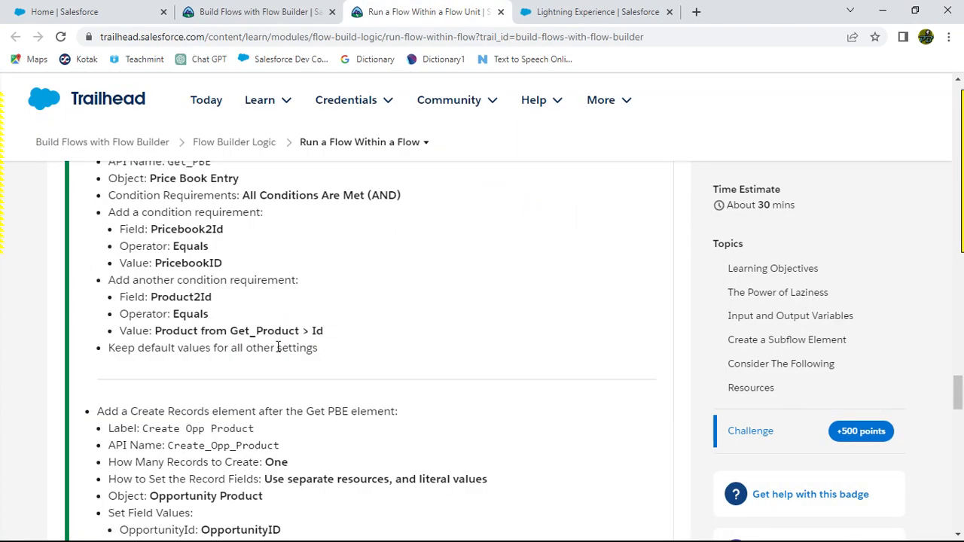
{"action": "scroll", "coordinate": [452, 351], "scroll_direction": "down", "scroll_amount": 2}
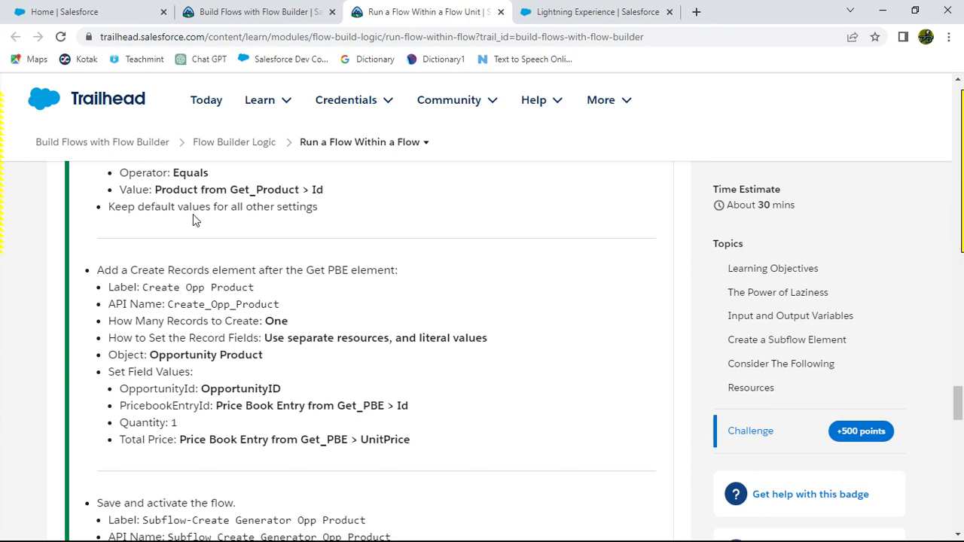
{"action": "key", "text": "alt+Tab"}
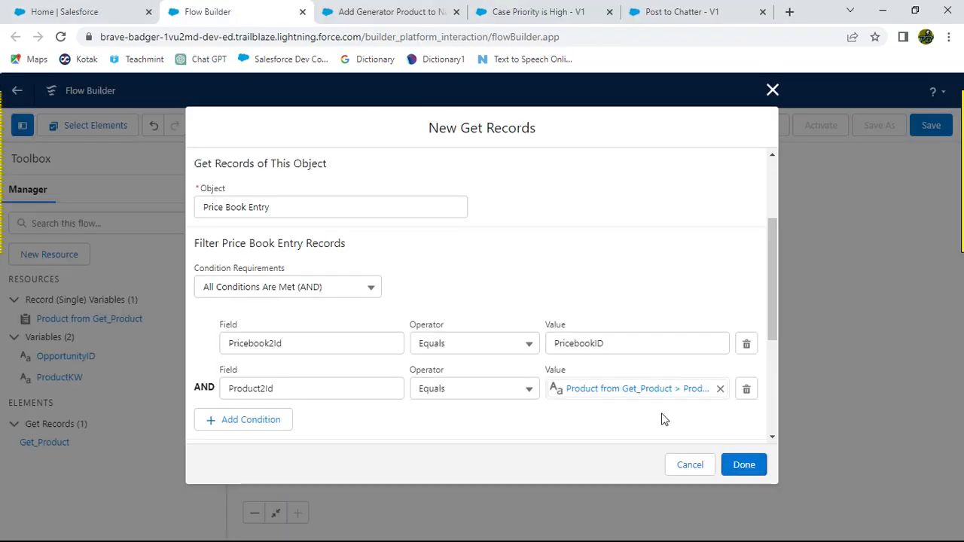
{"action": "scroll", "coordinate": [602, 410], "scroll_direction": "down", "scroll_amount": 3}
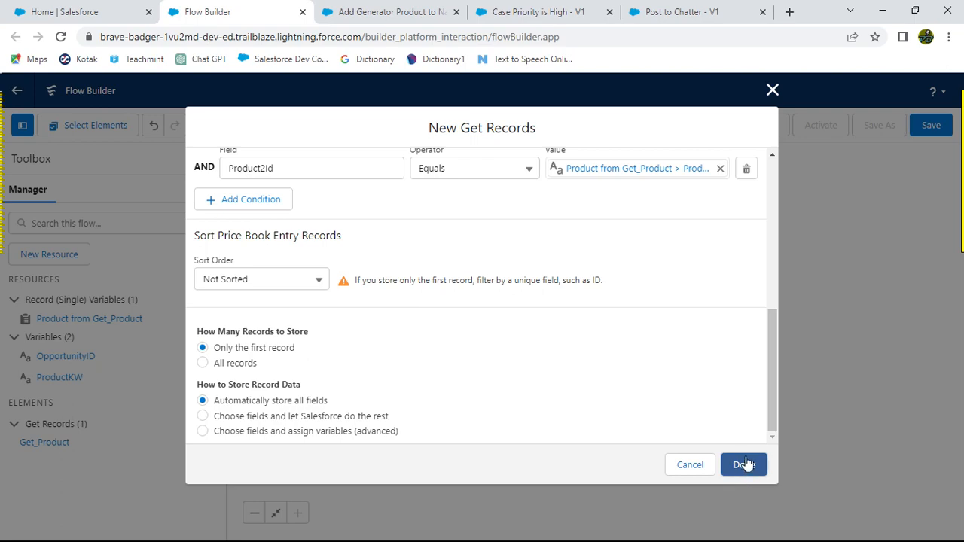
{"action": "left_click", "coordinate": [748, 468]}
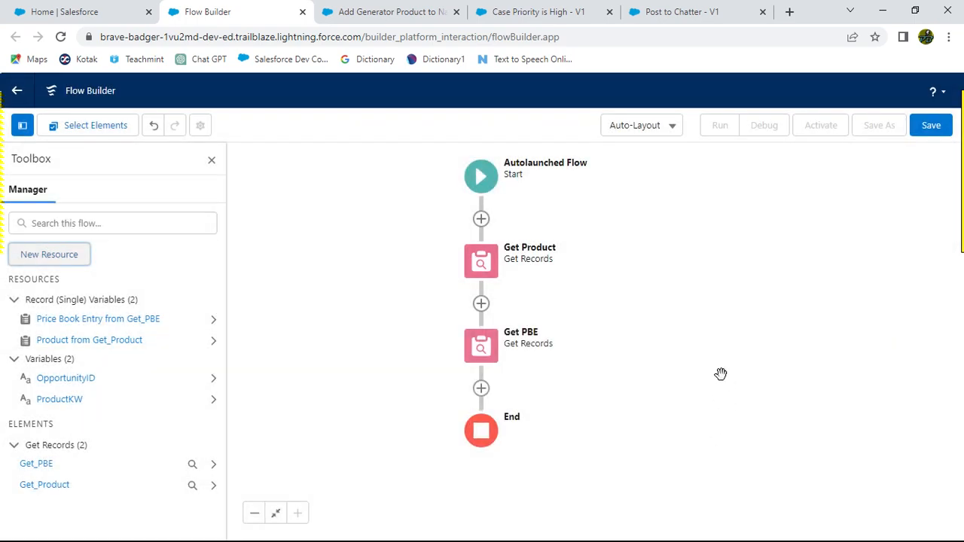
Step: Copy the Create Opp Product label from the challenge's Create Records instructions
{"action": "key", "text": "alt+Tab"}
{"action": "scroll", "coordinate": [595, 362], "scroll_direction": "down", "scroll_amount": 3}
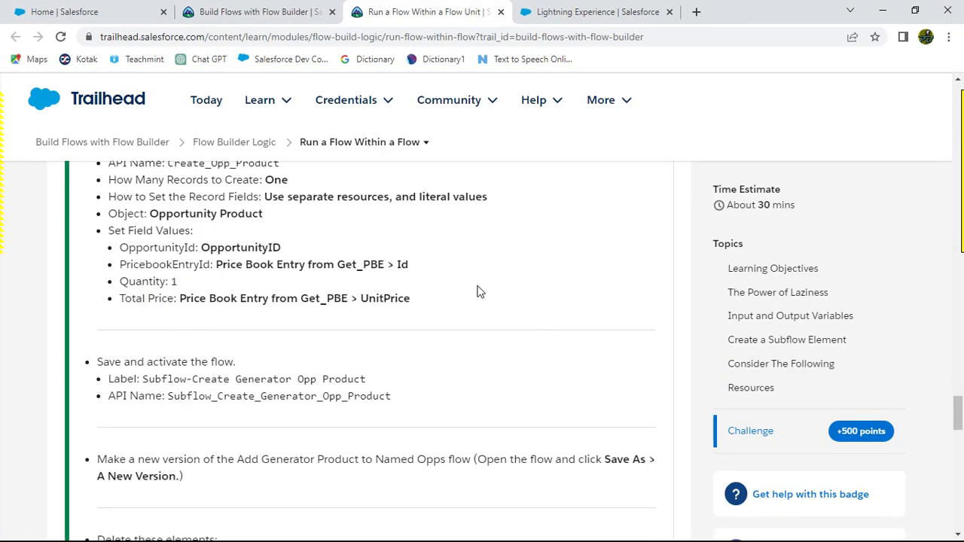
{"action": "scroll", "coordinate": [484, 309], "scroll_direction": "up", "scroll_amount": 1}
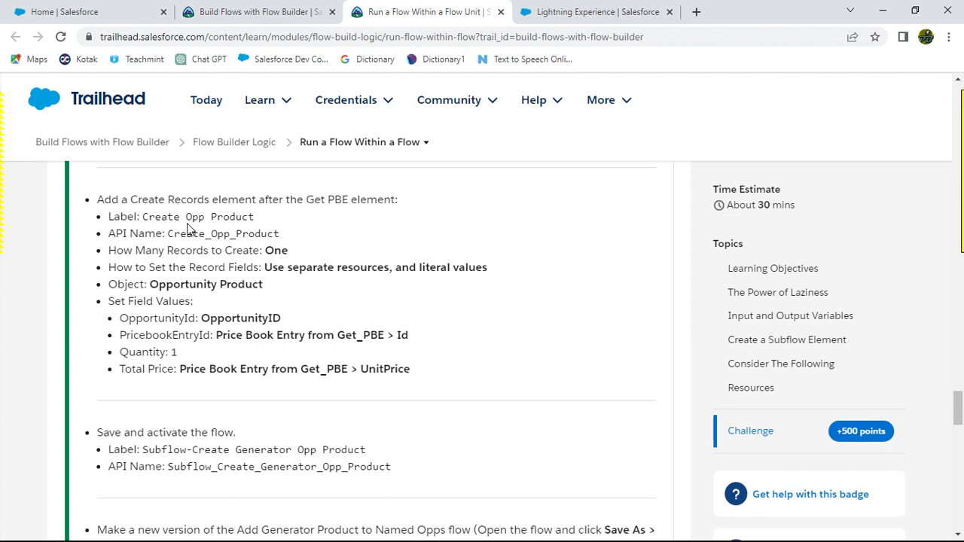
{"action": "left_click_drag", "start_coordinate": [143, 217], "coordinate": [256, 219]}
{"action": "key", "text": "ctrl+c"}
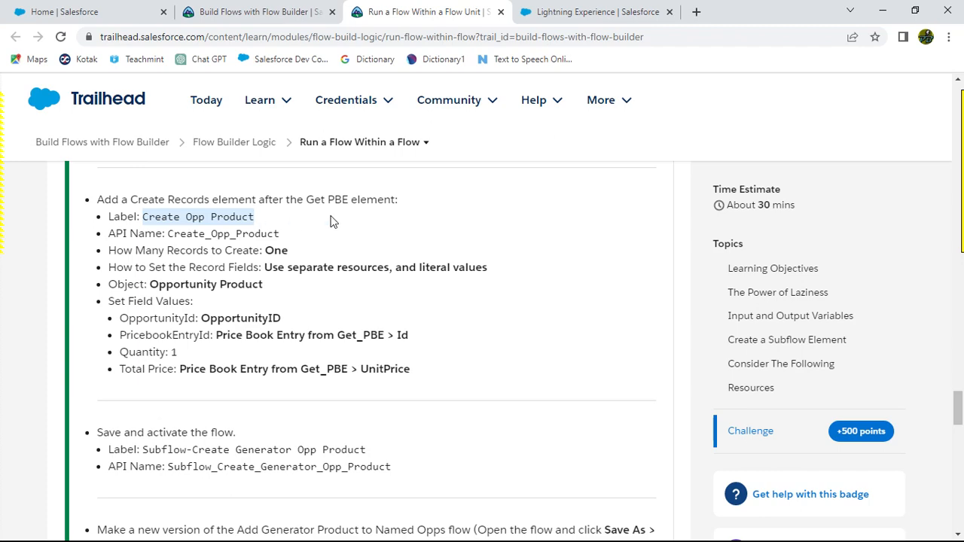
Step: Add a Create Records element after Get PBE and paste Create Opp Product as its label
{"action": "key", "text": "alt+Tab"}
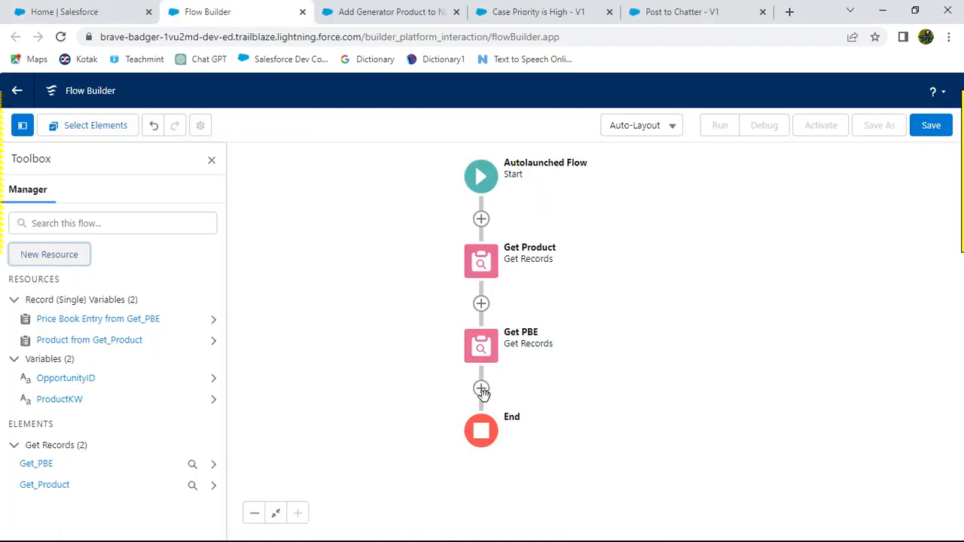
{"action": "key", "text": "alt+Tab"}
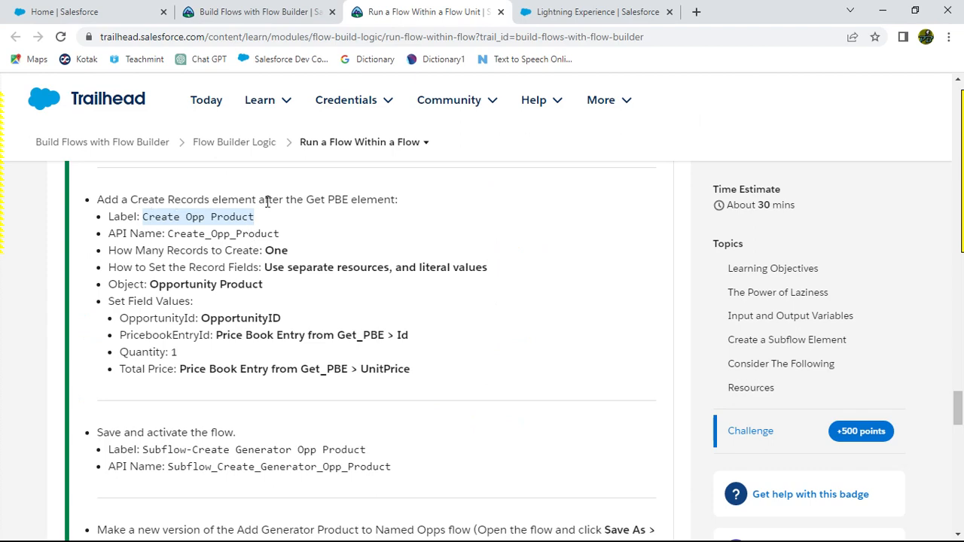
{"action": "key", "text": "alt+Tab"}
{"action": "key", "text": "alt+Tab"}
{"action": "key", "text": "alt+Tab"}
{"action": "left_click", "coordinate": [481, 389]}
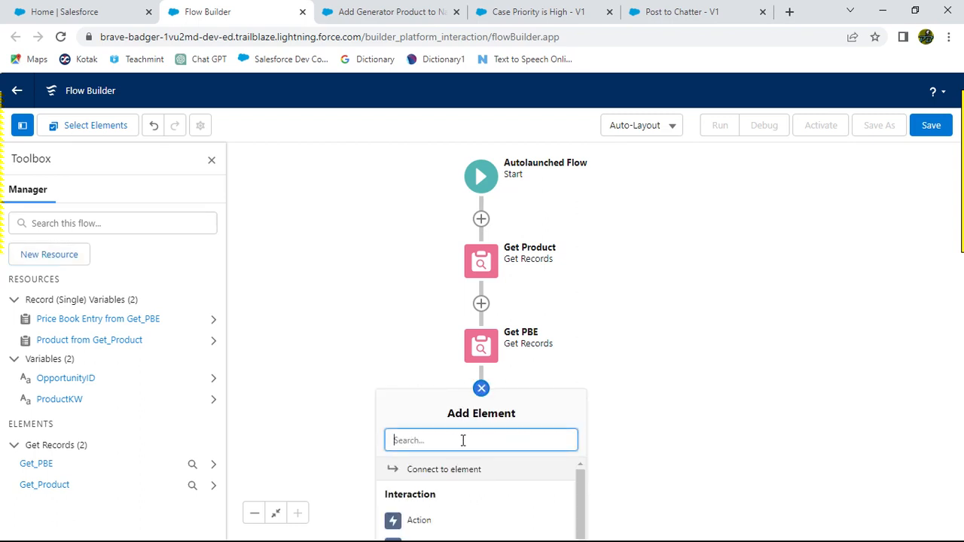
{"action": "type", "text": "creat"}
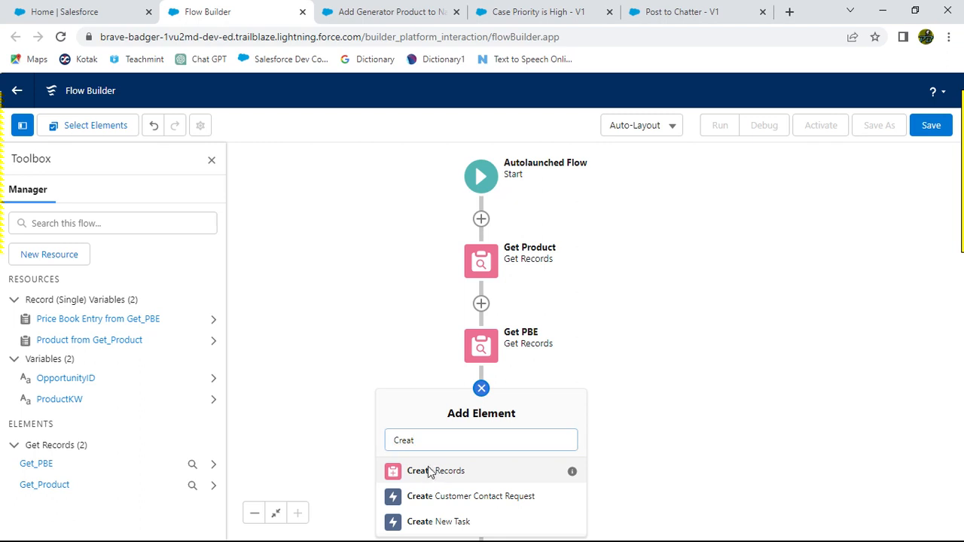
{"action": "left_click", "coordinate": [431, 471]}
{"action": "key", "text": "ctrl+v"}
{"action": "left_click", "coordinate": [336, 234]}
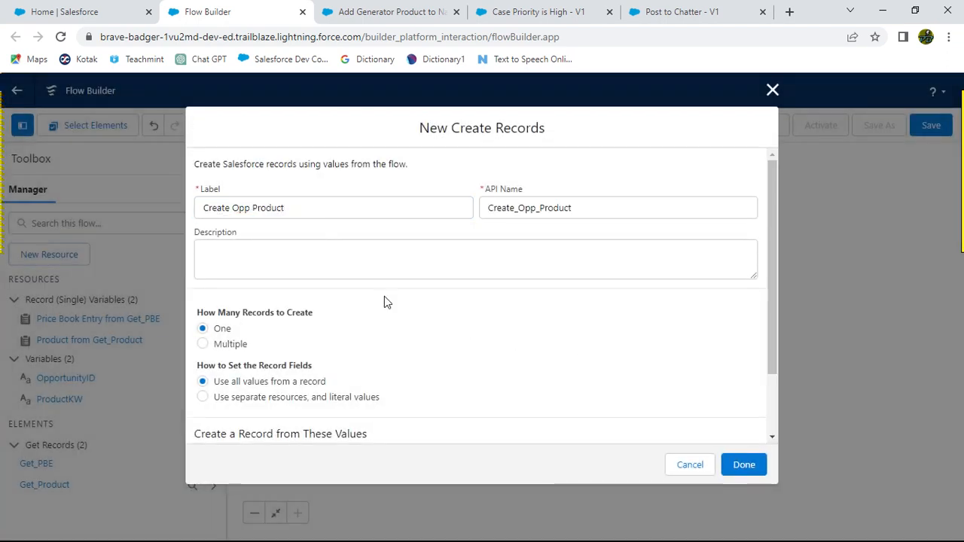
Step: Set the record fields to use separate resources and literal values
{"action": "scroll", "coordinate": [384, 296], "scroll_direction": "down", "scroll_amount": 1}
{"action": "key", "text": "alt+Tab"}
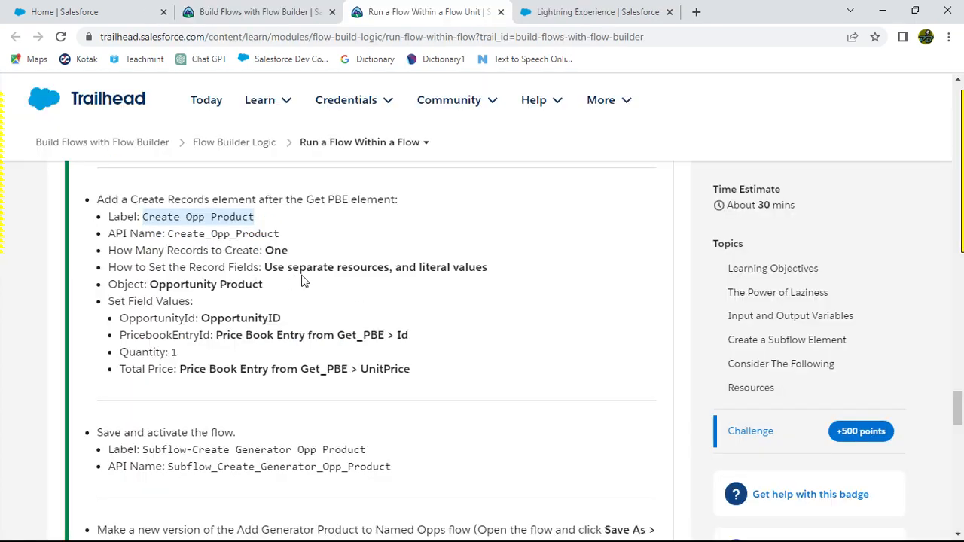
{"action": "key", "text": "alt+Tab"}
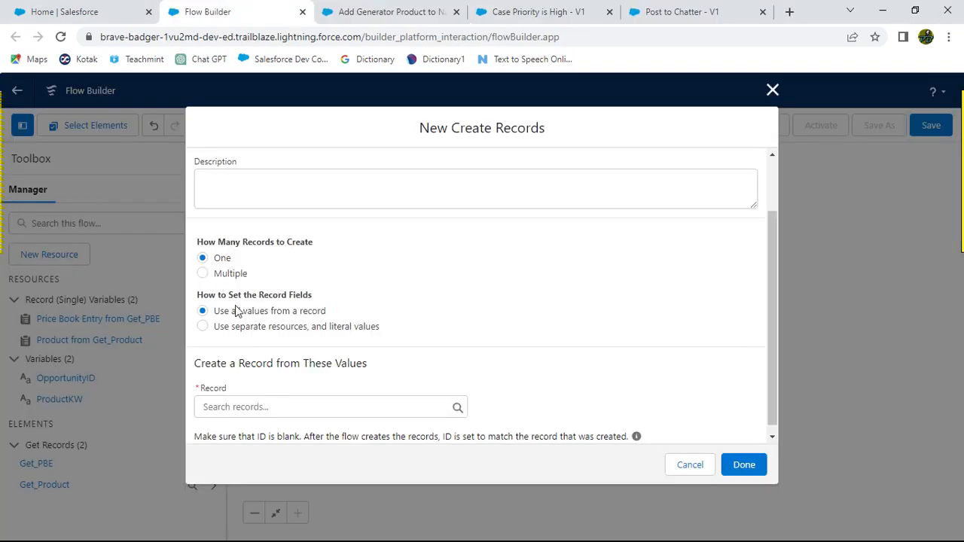
{"action": "left_click", "coordinate": [204, 327]}
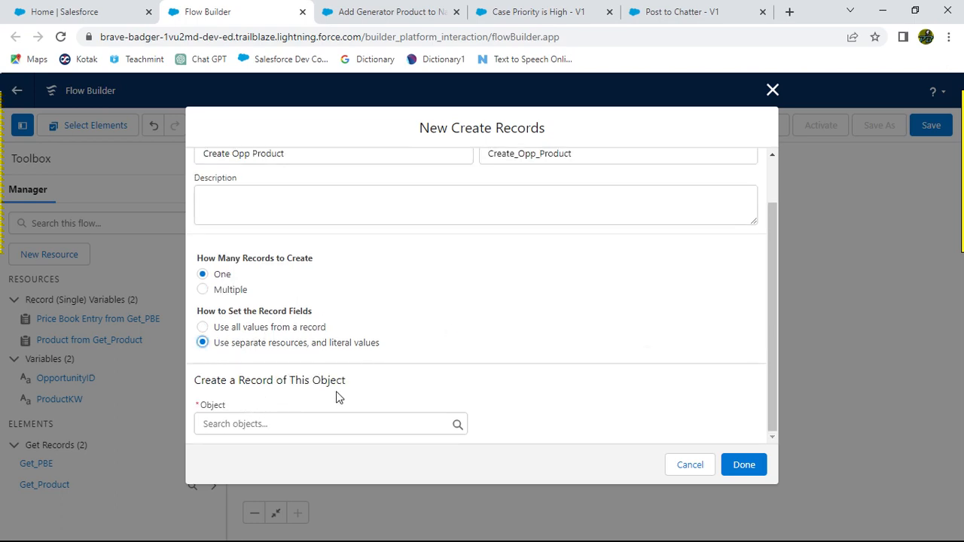
Step: Set the Create Records object to Opportunity Product
{"action": "key", "text": "alt+Tab"}
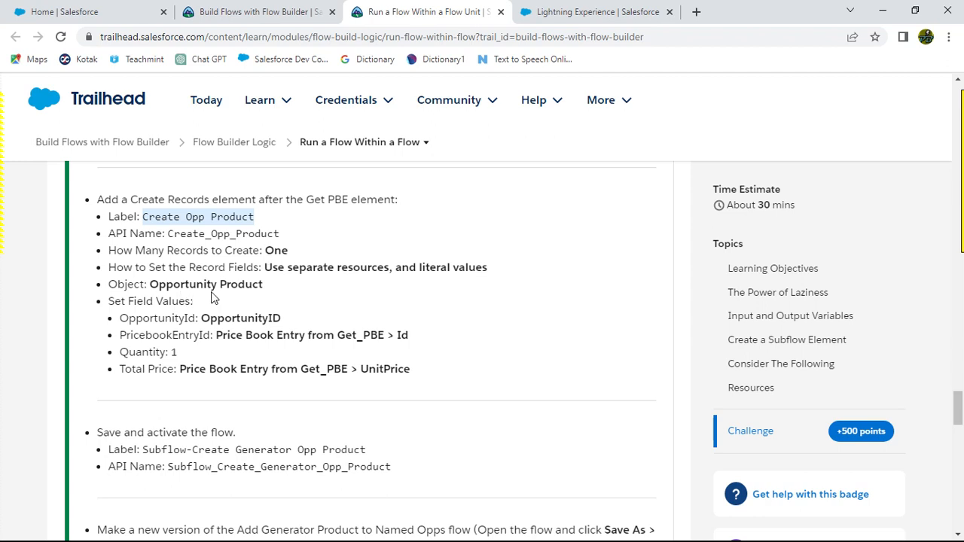
{"action": "key", "text": "alt+Tab"}
{"action": "left_click", "coordinate": [261, 424]}
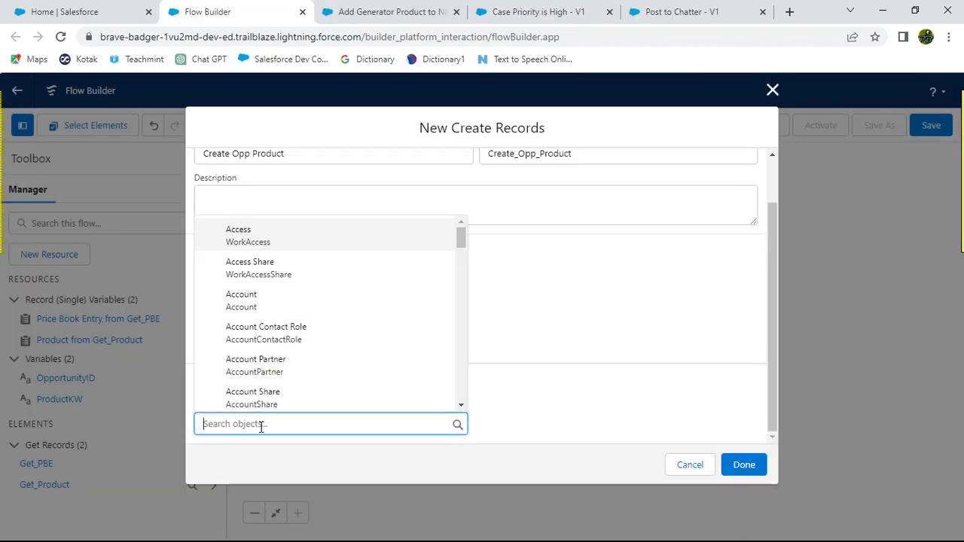
{"action": "type", "text": "Opp"}
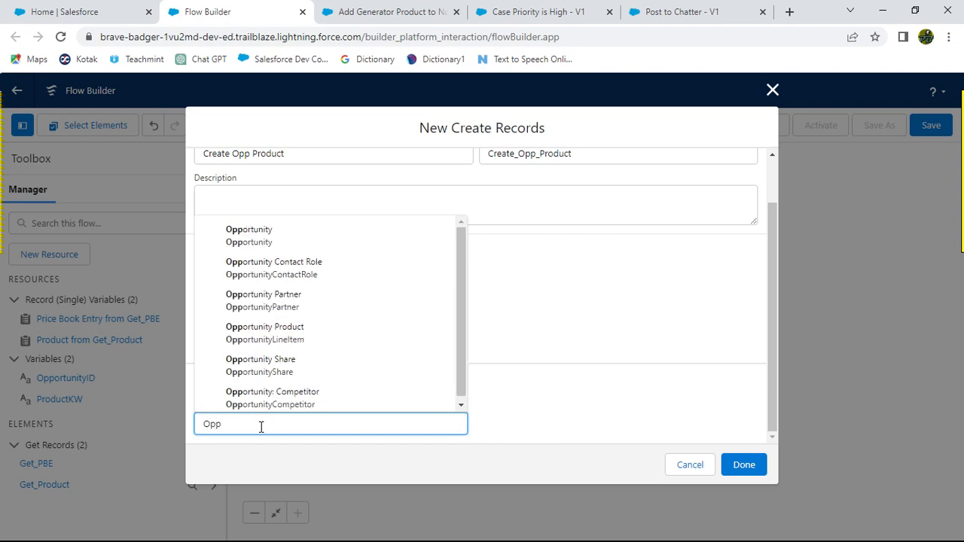
{"action": "type", "text": "ort"}
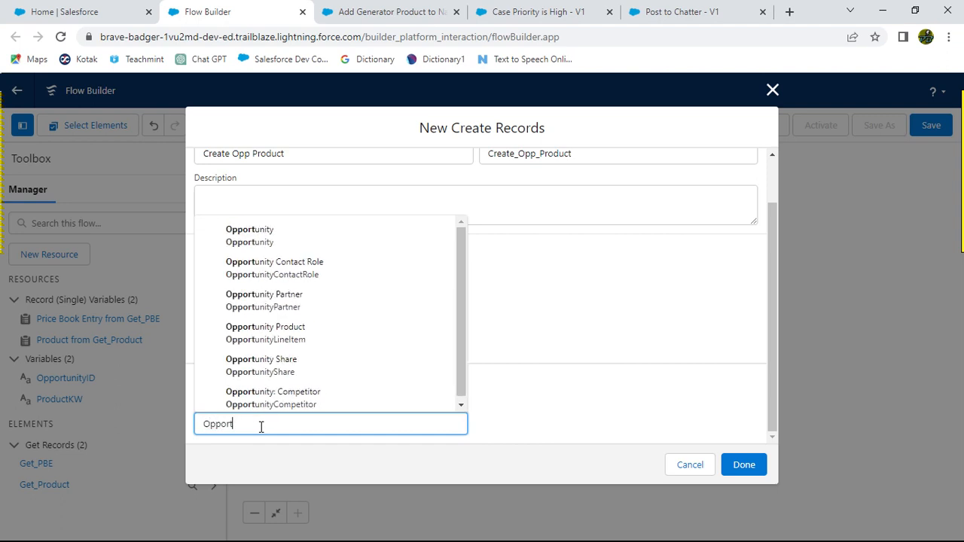
{"action": "type", "text": "tunity"}
{"action": "key", "text": "BackSpace"}
{"action": "key", "text": "BackSpace"}
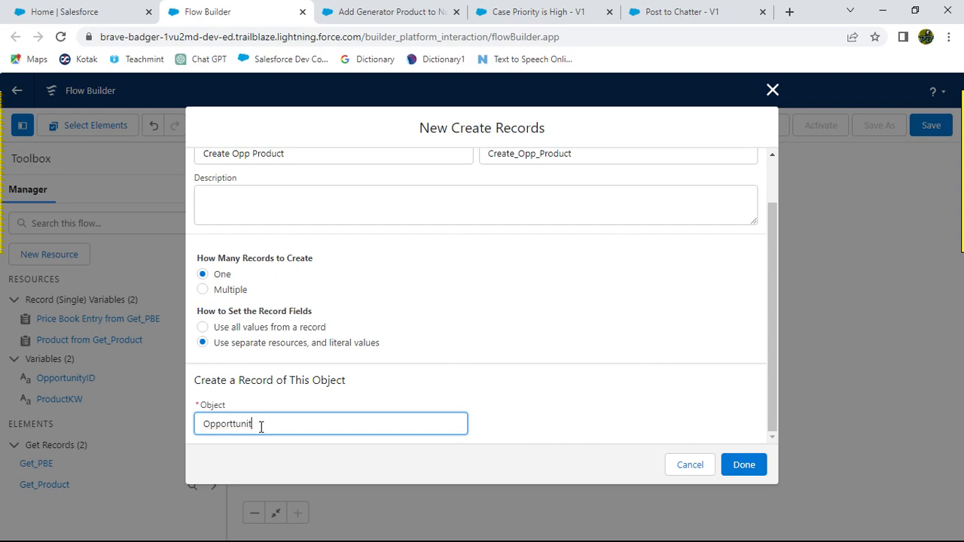
{"action": "key", "text": "BackSpace"}
{"action": "key", "text": "BackSpace"}
{"action": "key", "text": "BackSpace"}
{"action": "key", "text": "BackSpace"}
{"action": "key", "text": "BackSpace"}
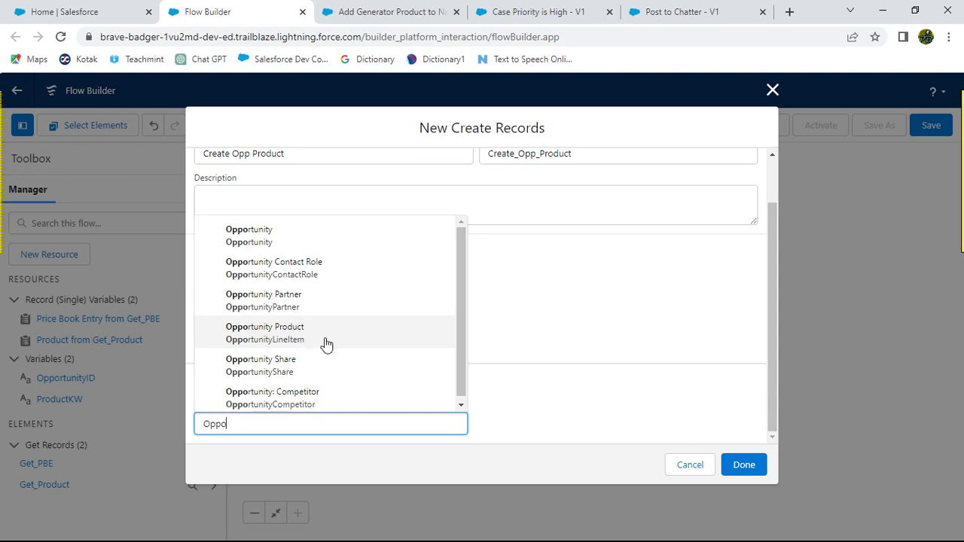
{"action": "left_click", "coordinate": [298, 339]}
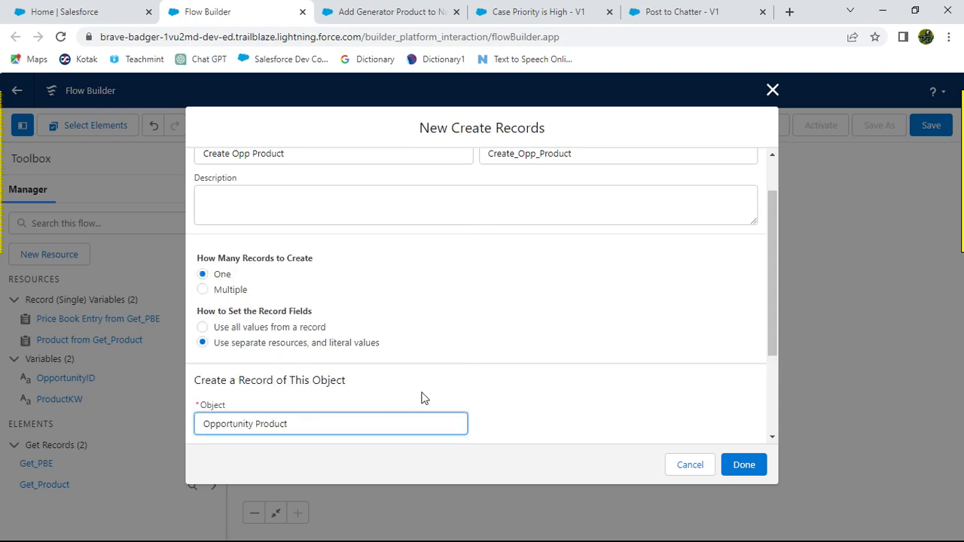
Step: Review the challenge's Set Field Values instructions for the Create Opp Product element
{"action": "scroll", "coordinate": [471, 397], "scroll_direction": "down", "scroll_amount": 5}
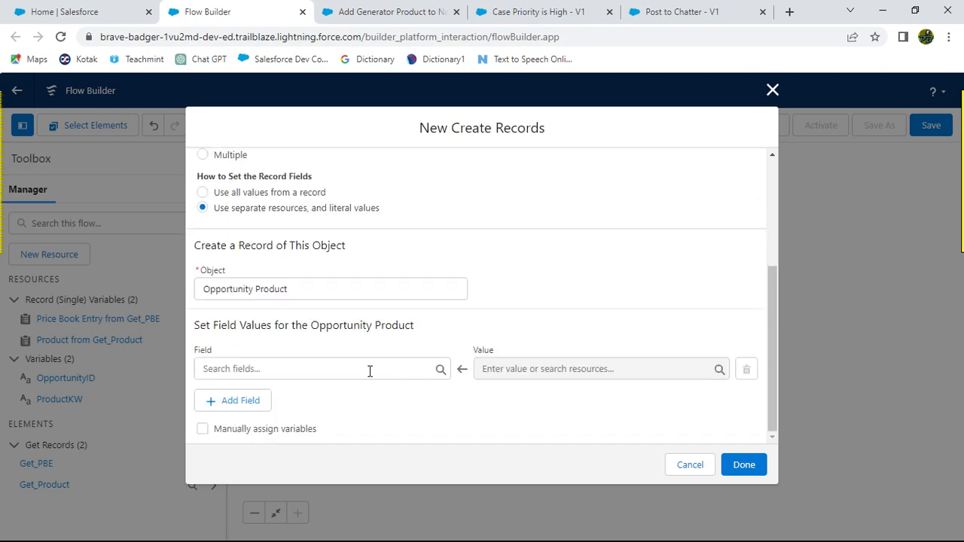
{"action": "key", "text": "alt+Tab"}
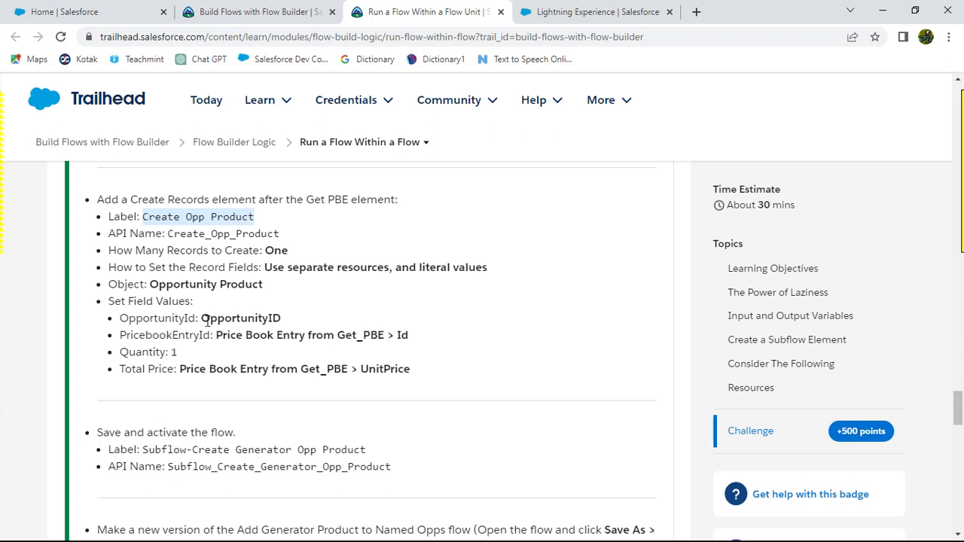
{"action": "key", "text": "alt+Tab"}
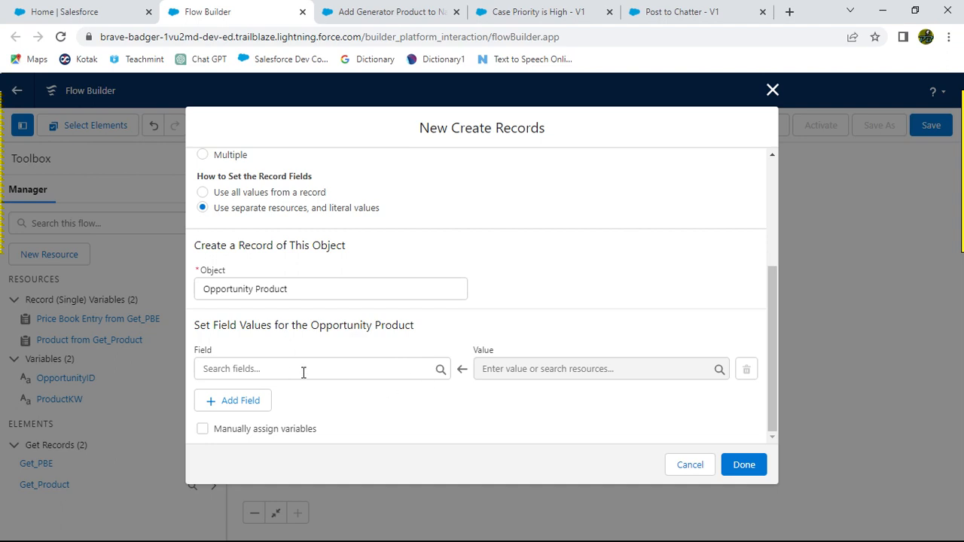
{"action": "key", "text": "alt+Tab"}
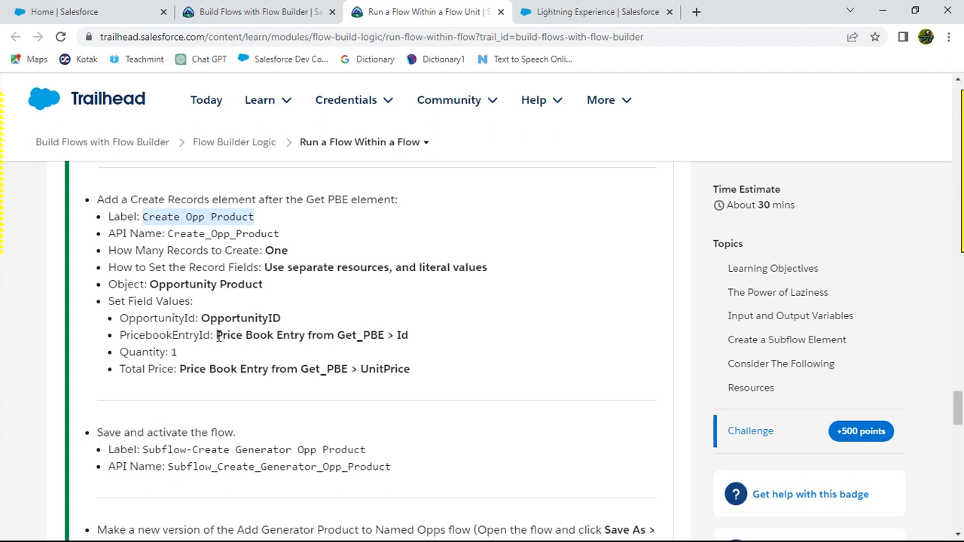
{"action": "left_click_drag", "start_coordinate": [218, 336], "coordinate": [389, 336]}
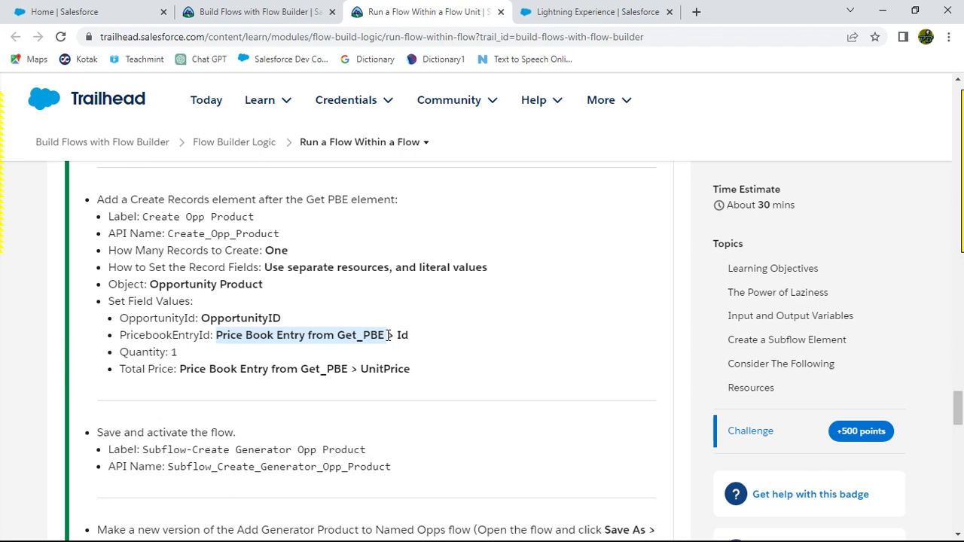
{"action": "key", "text": "alt+Tab"}
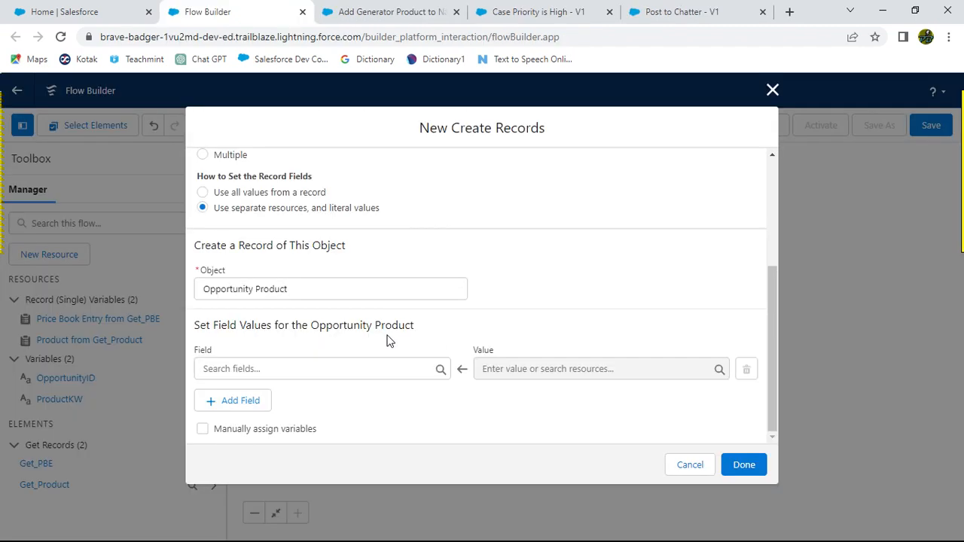
Step: Set the first field row of the Opportunity Product values to OpportunityId
{"action": "left_click", "coordinate": [354, 368]}
{"action": "type", "text": "Op"}
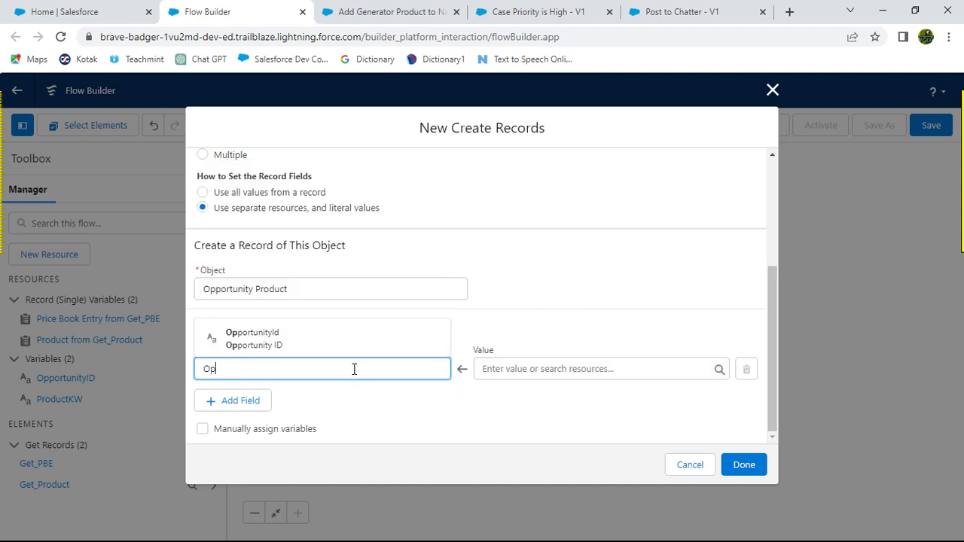
{"action": "left_click", "coordinate": [359, 335]}
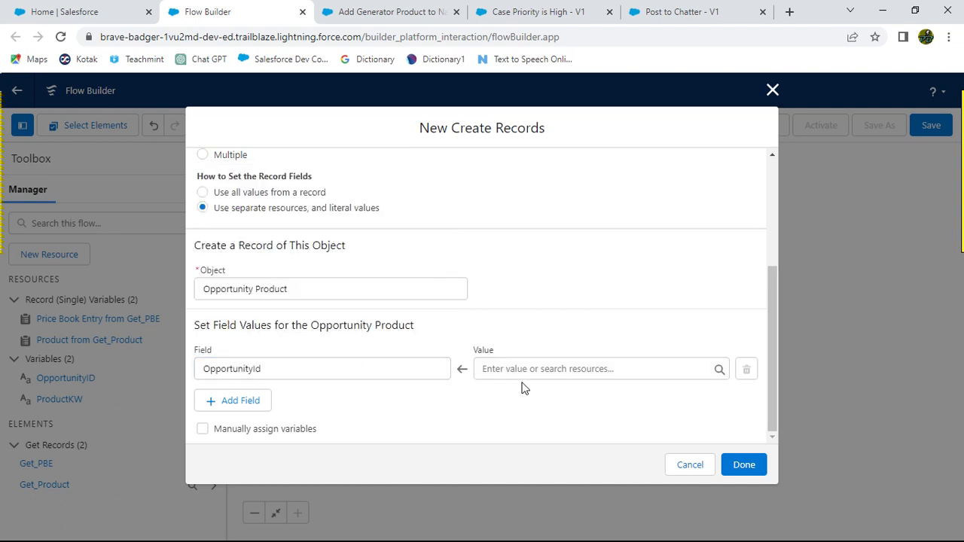
{"action": "key", "text": "alt+Tab"}
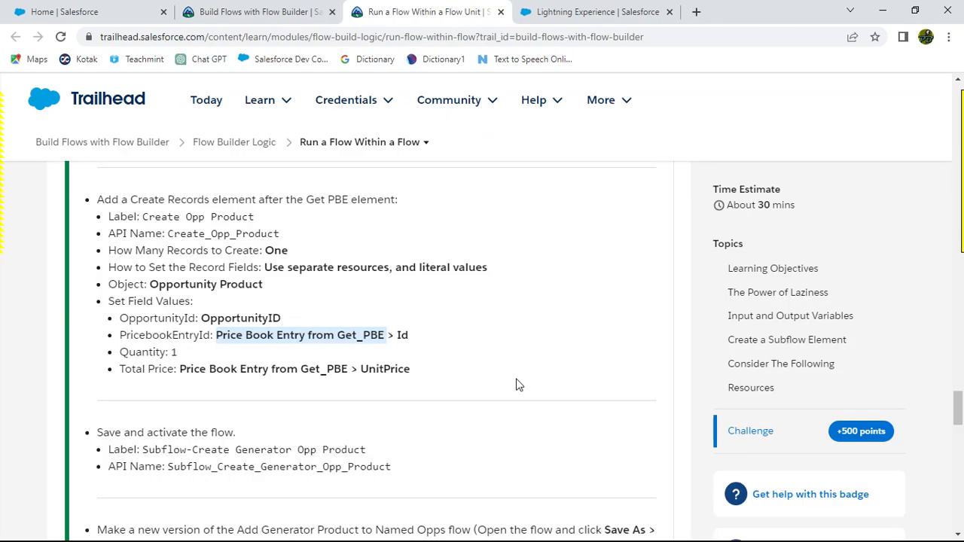
{"action": "key", "text": "alt+Tab"}
Step: Assign Price Book Entry from Get_PBE > Id as the OpportunityId value
{"action": "left_click", "coordinate": [521, 368]}
{"action": "type", "text": "Pri"}
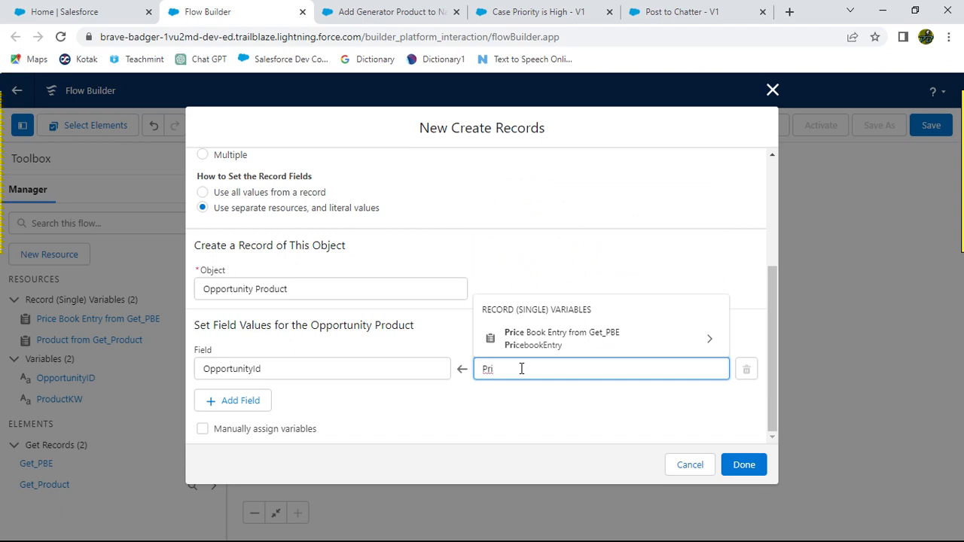
{"action": "left_click", "coordinate": [705, 340]}
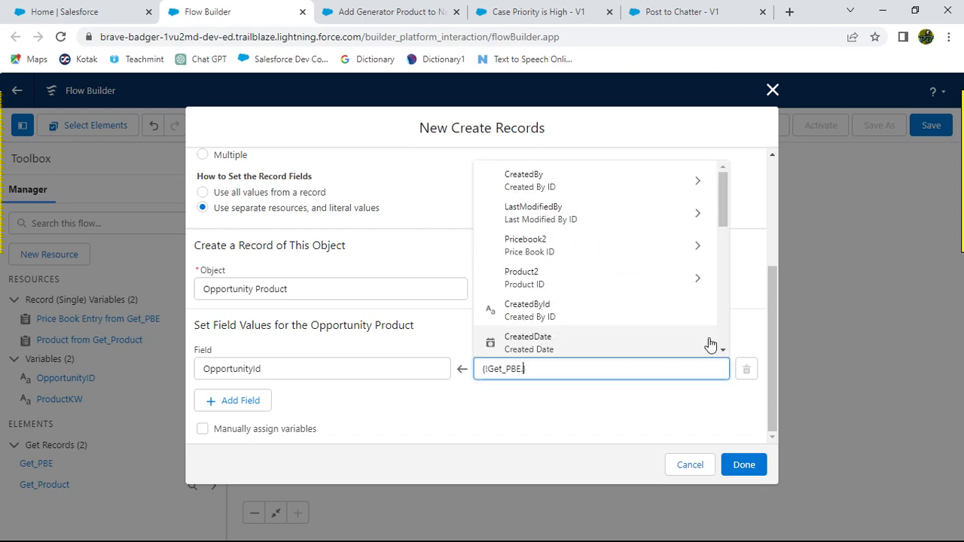
{"action": "type", "text": "Id"}
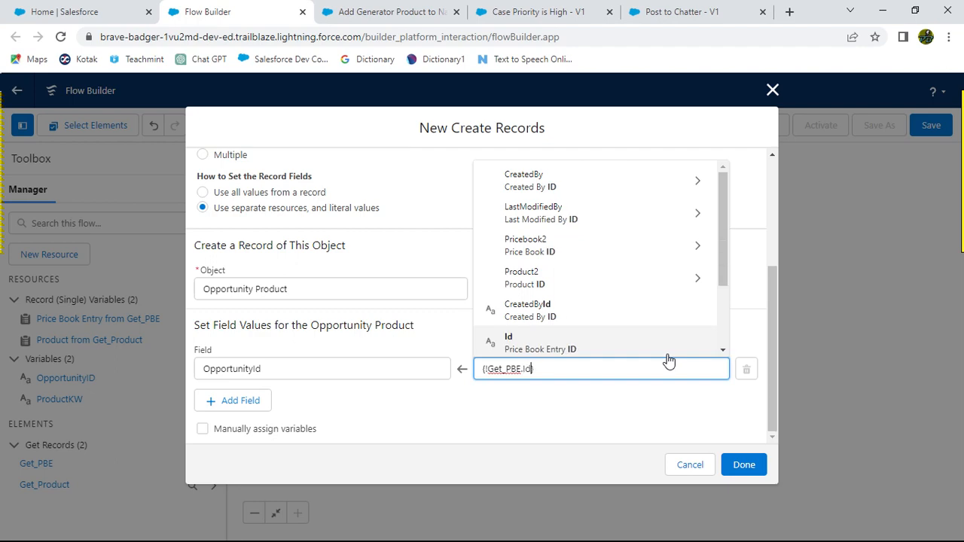
{"action": "left_click", "coordinate": [605, 345]}
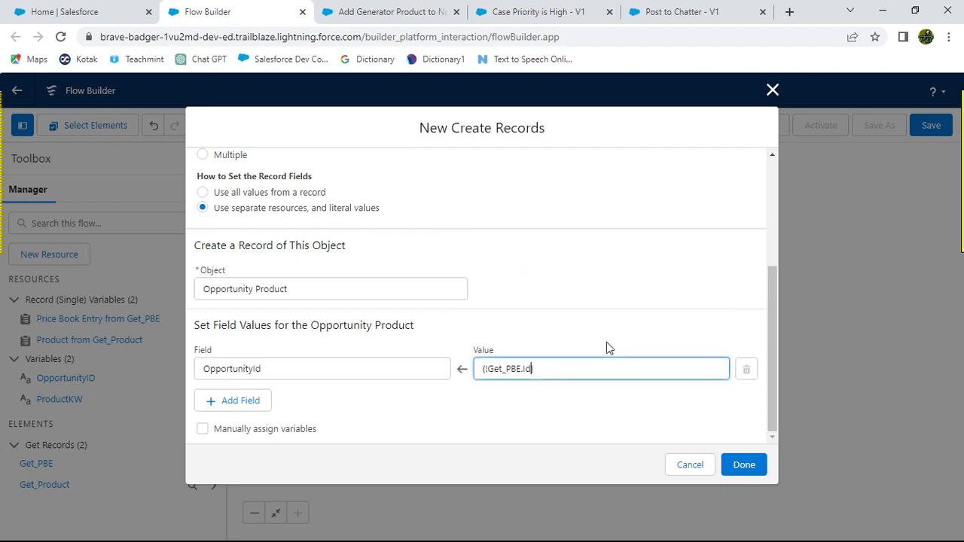
{"action": "left_click", "coordinate": [602, 418]}
Step: Add a second field row for Quantity and set its value to 1
{"action": "key", "text": "alt+Tab"}
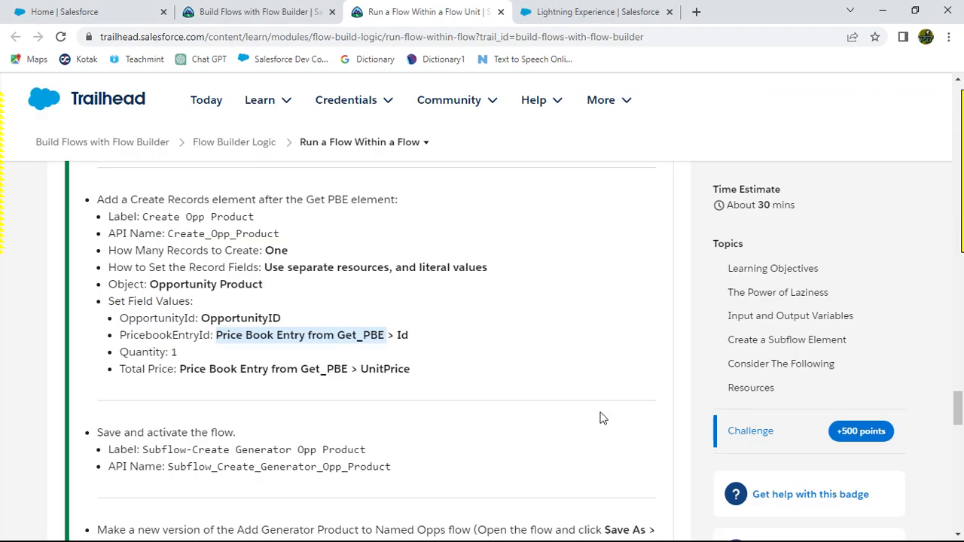
{"action": "scroll", "coordinate": [508, 374], "scroll_direction": "down", "scroll_amount": 1}
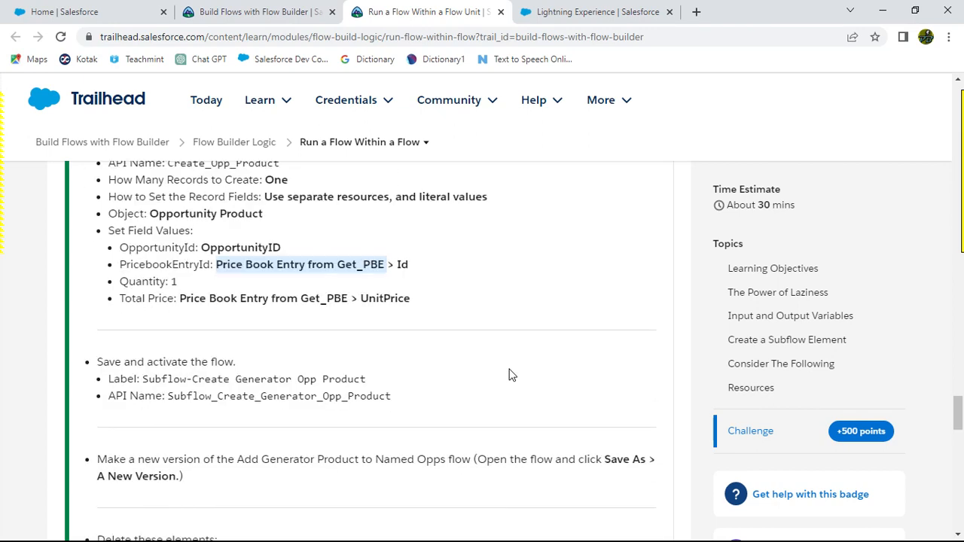
{"action": "key", "text": "alt+Tab"}
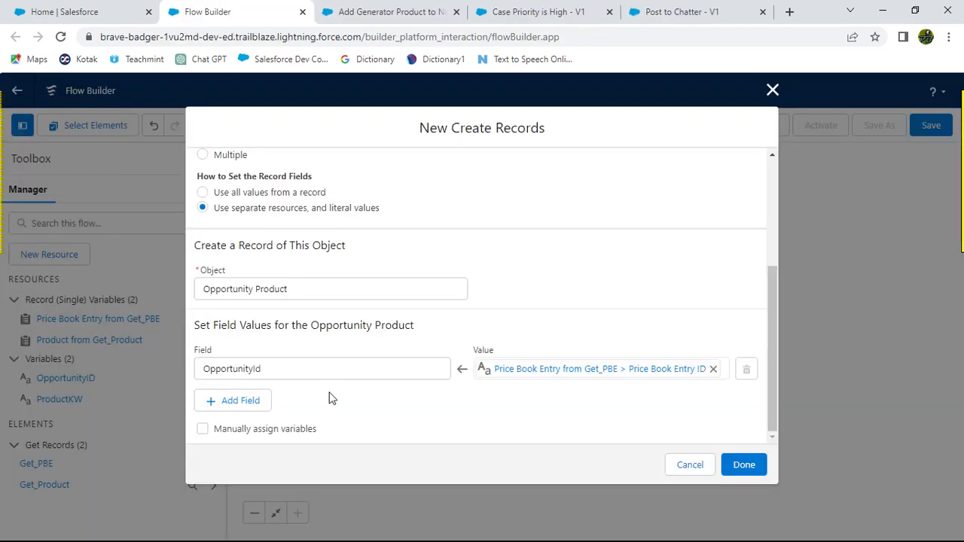
{"action": "left_click", "coordinate": [262, 399]}
{"action": "left_click", "coordinate": [260, 414]}
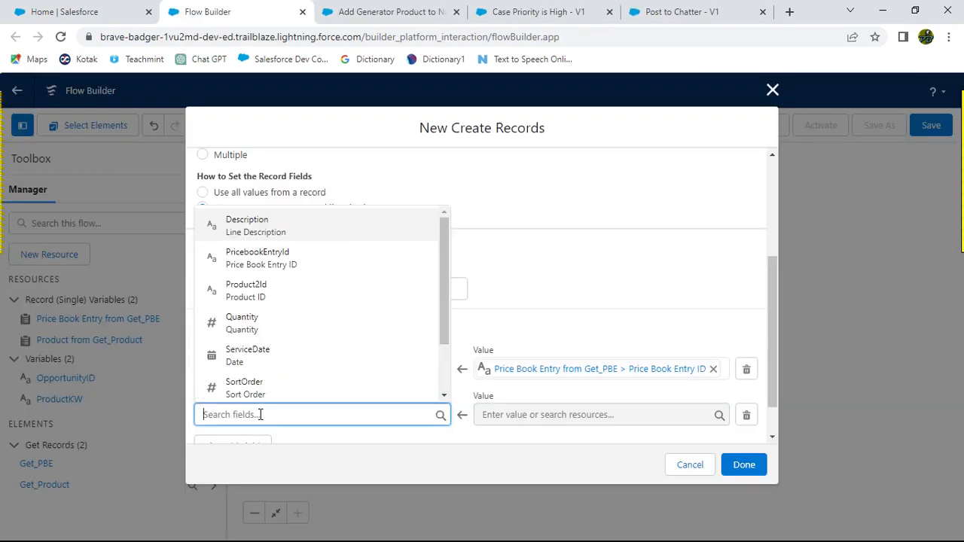
{"action": "type", "text": "Qu"}
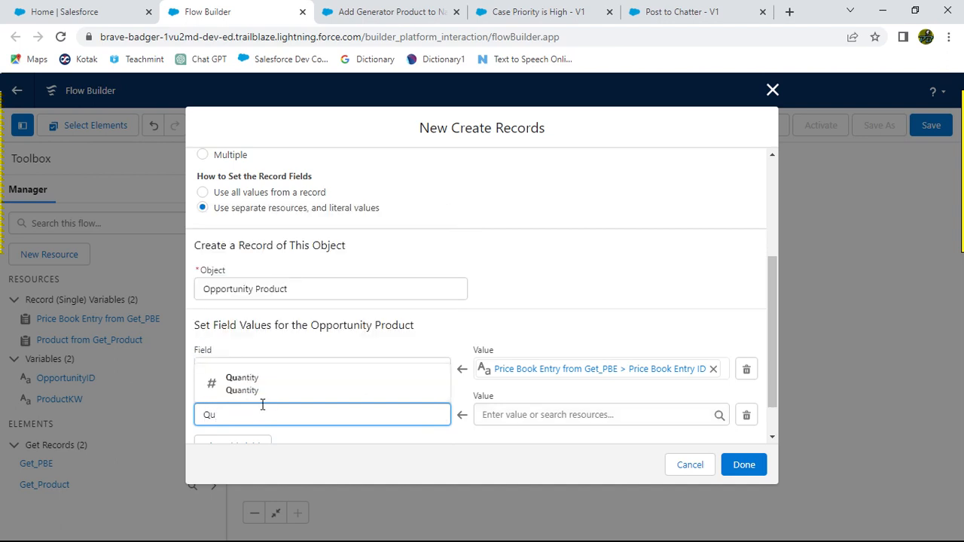
{"action": "left_click", "coordinate": [269, 394]}
{"action": "left_click", "coordinate": [490, 415]}
{"action": "type", "text": "1"}
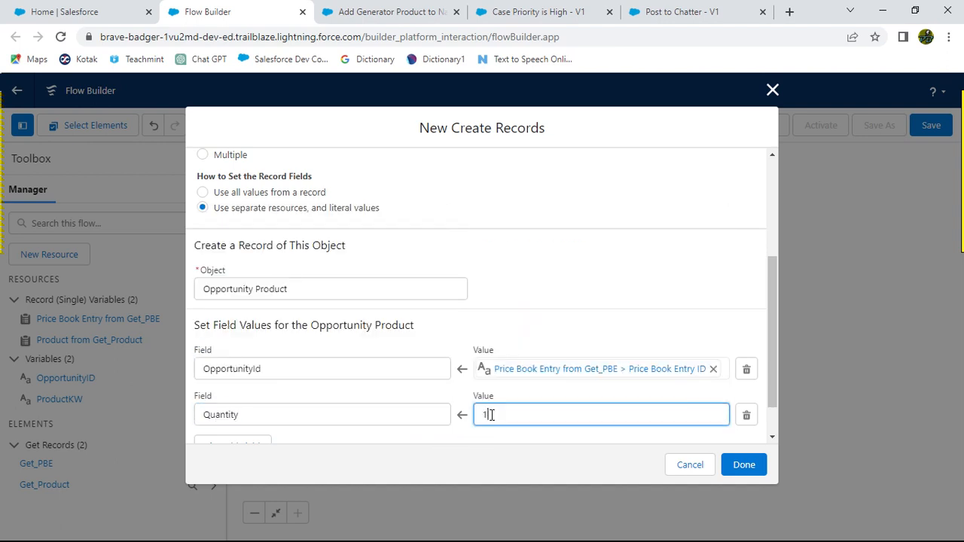
Step: Add a third field row and set its field to TotalPrice
{"action": "scroll", "coordinate": [560, 327], "scroll_direction": "down", "scroll_amount": 1}
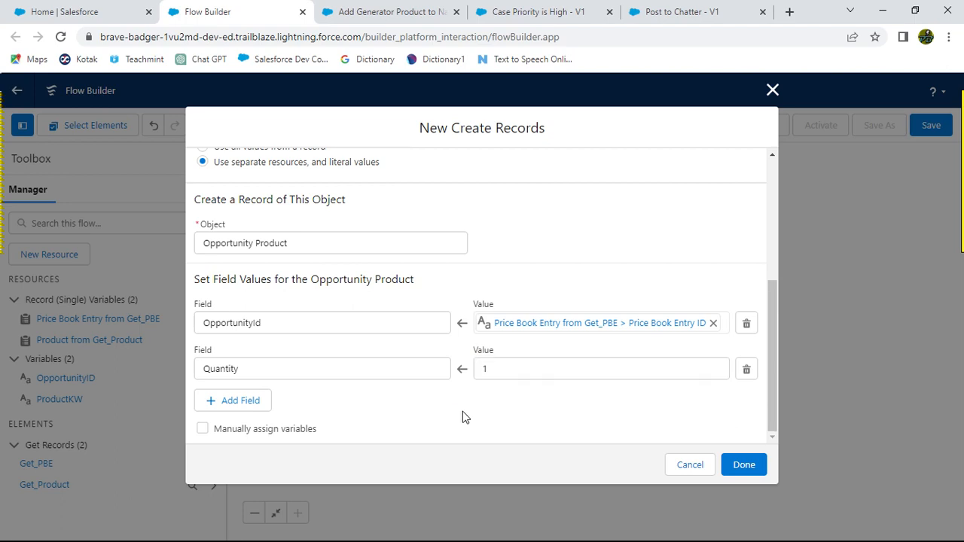
{"action": "key", "text": "alt+Tab"}
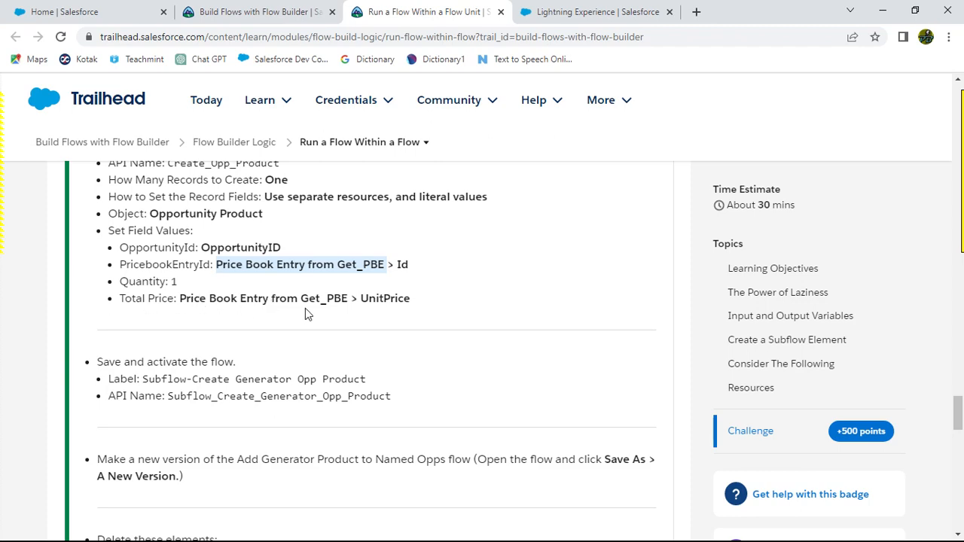
{"action": "key", "text": "alt+Tab"}
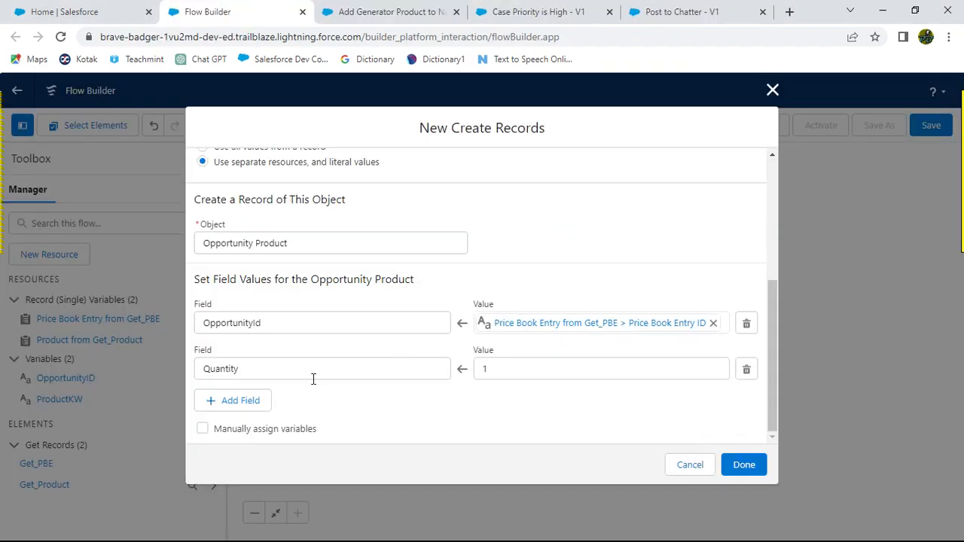
{"action": "left_click", "coordinate": [239, 400]}
{"action": "scroll", "coordinate": [329, 392], "scroll_direction": "down", "scroll_amount": 1}
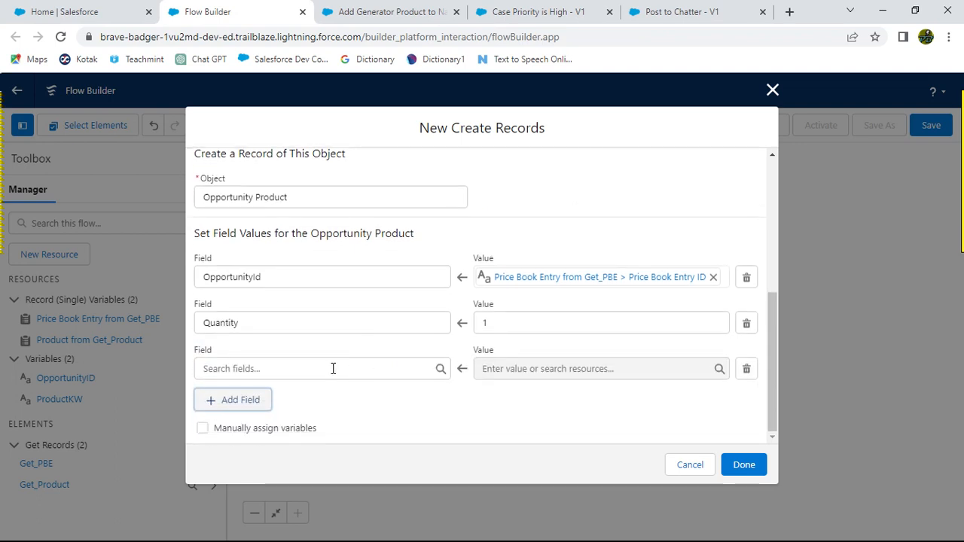
{"action": "left_click", "coordinate": [257, 369]}
{"action": "type", "text": "Toat"}
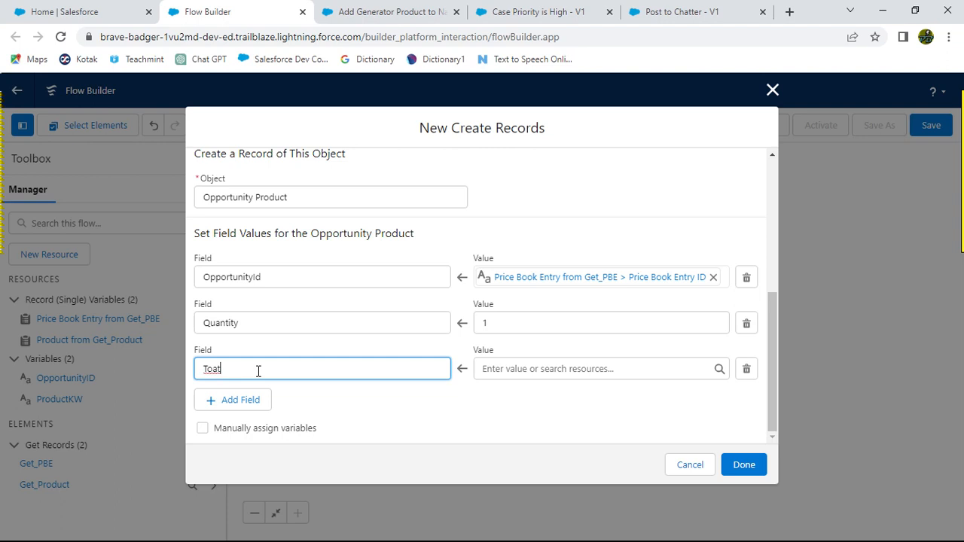
{"action": "key", "text": "BackSpace"}
{"action": "key", "text": "BackSpace"}
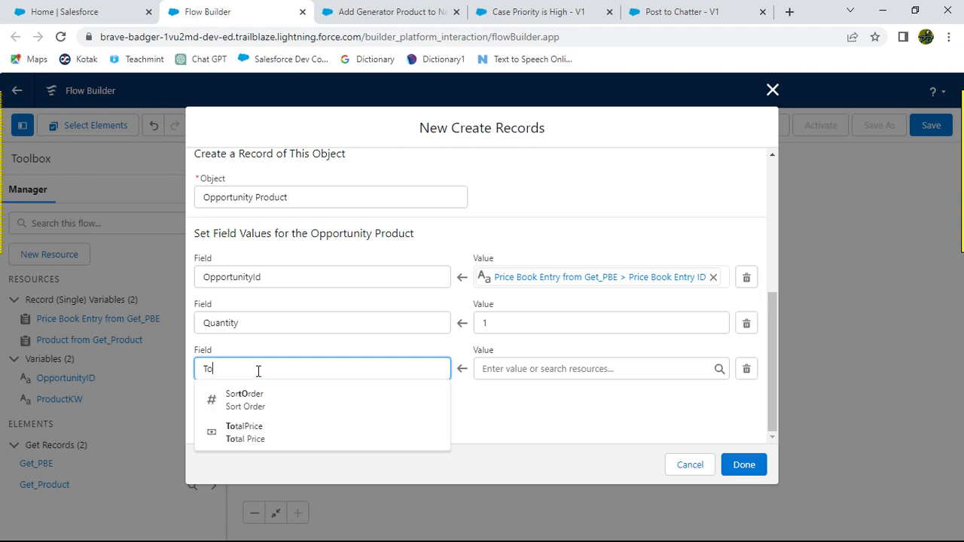
{"action": "left_click", "coordinate": [255, 429]}
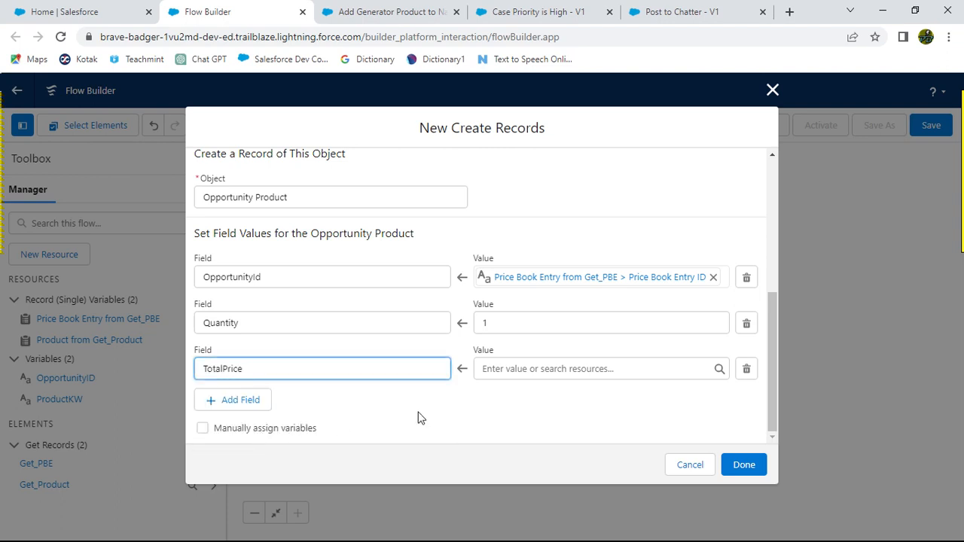
Step: Set the TotalPrice value to Price Book Entry from Get_PBE > UnitPrice
{"action": "key", "text": "alt+Tab"}
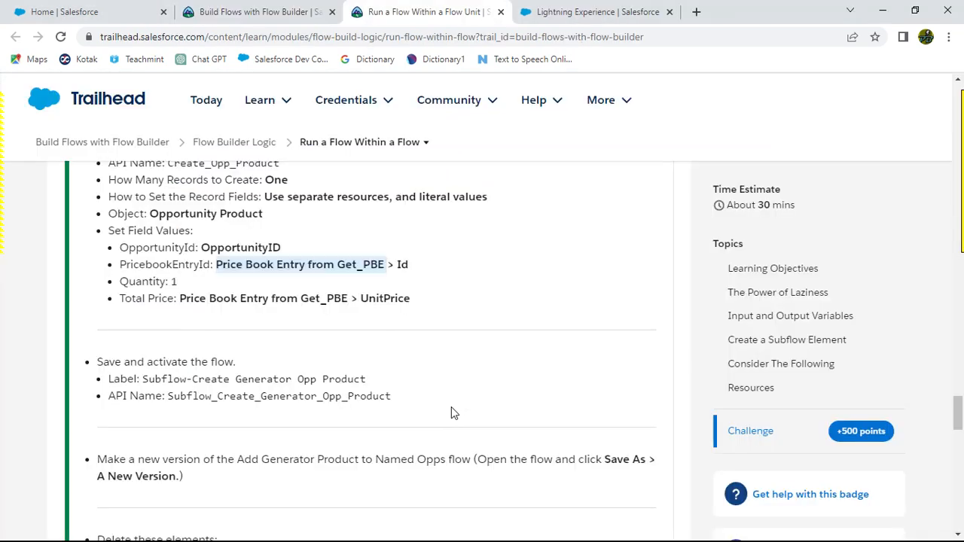
{"action": "key", "text": "alt+Tab"}
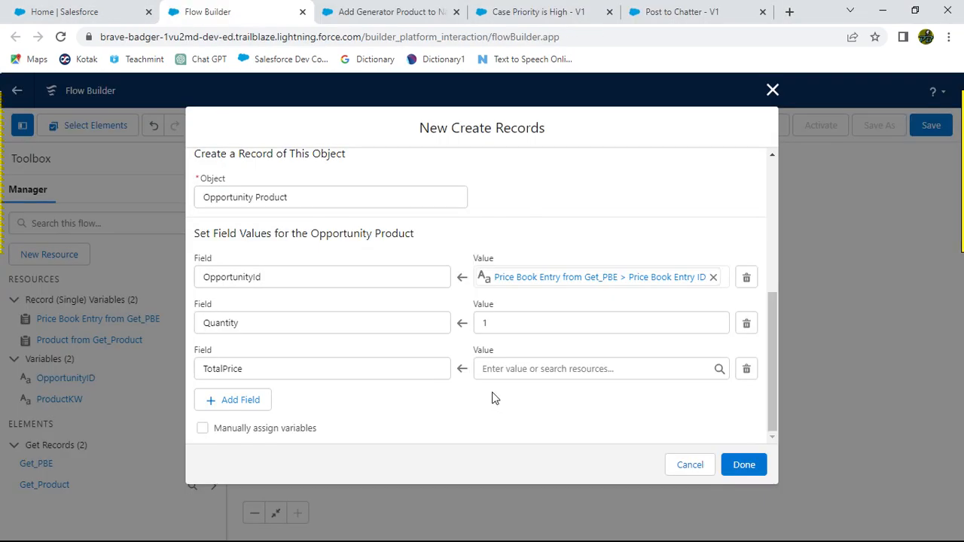
{"action": "left_click", "coordinate": [509, 370]}
{"action": "type", "text": "Price"}
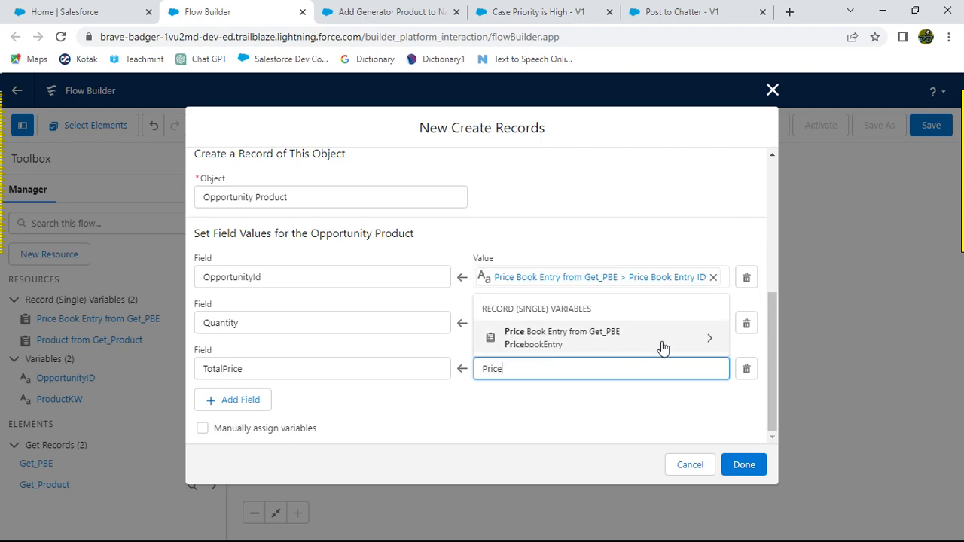
{"action": "left_click", "coordinate": [709, 340]}
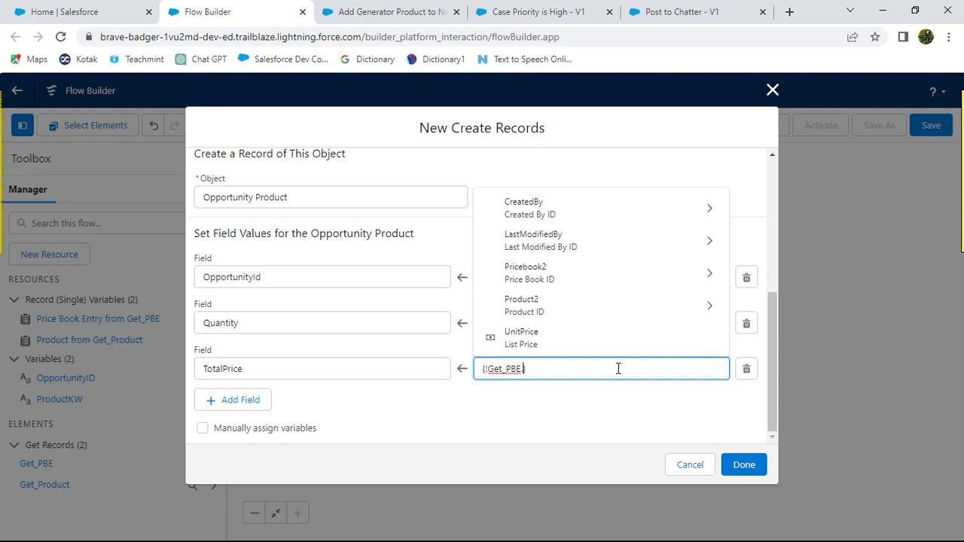
{"action": "left_click", "coordinate": [541, 341]}
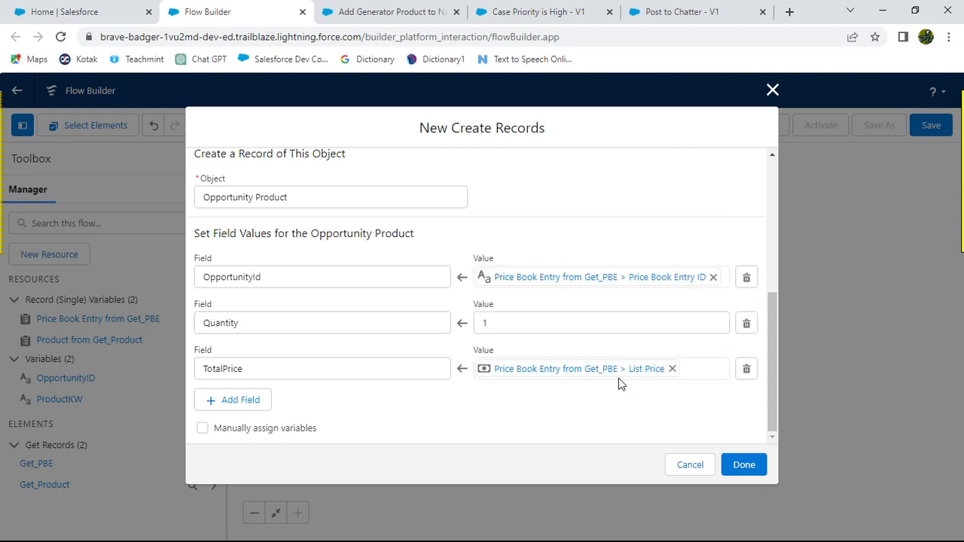
{"action": "key", "text": "alt+Tab"}
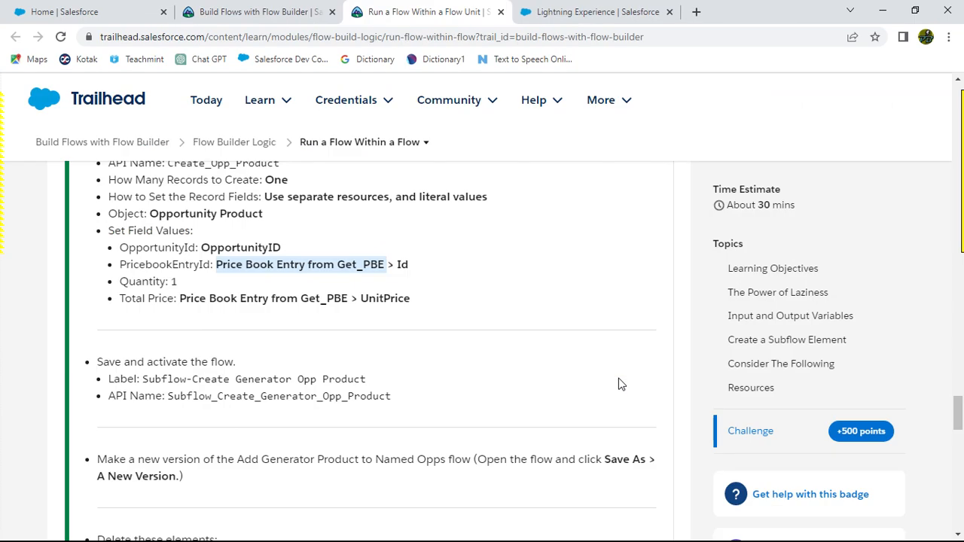
{"action": "key", "text": "alt+Tab"}
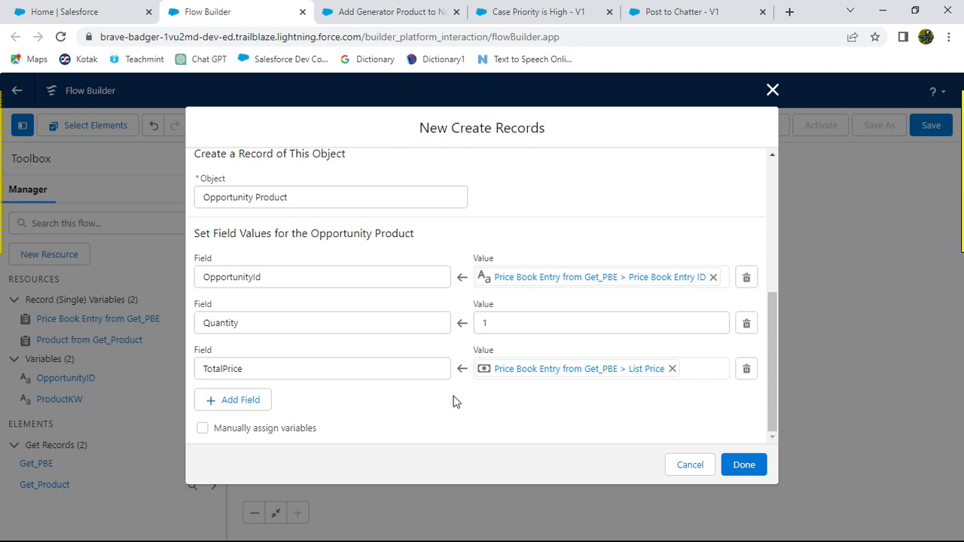
Step: Reselect the TotalPrice value as Price Book Entry from Get_PBE > UnitPrice
{"action": "left_click", "coordinate": [672, 368]}
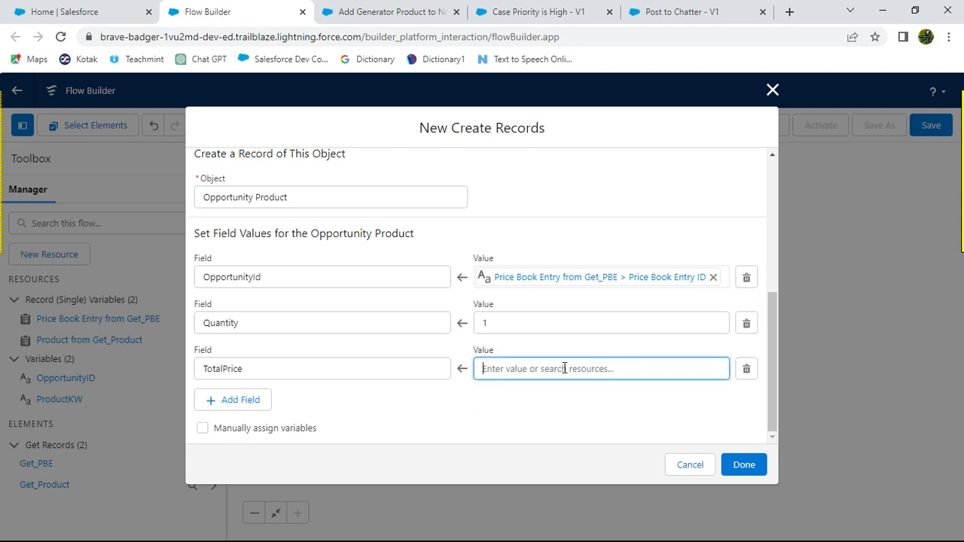
{"action": "left_click", "coordinate": [548, 369]}
{"action": "type", "text": "Pric"}
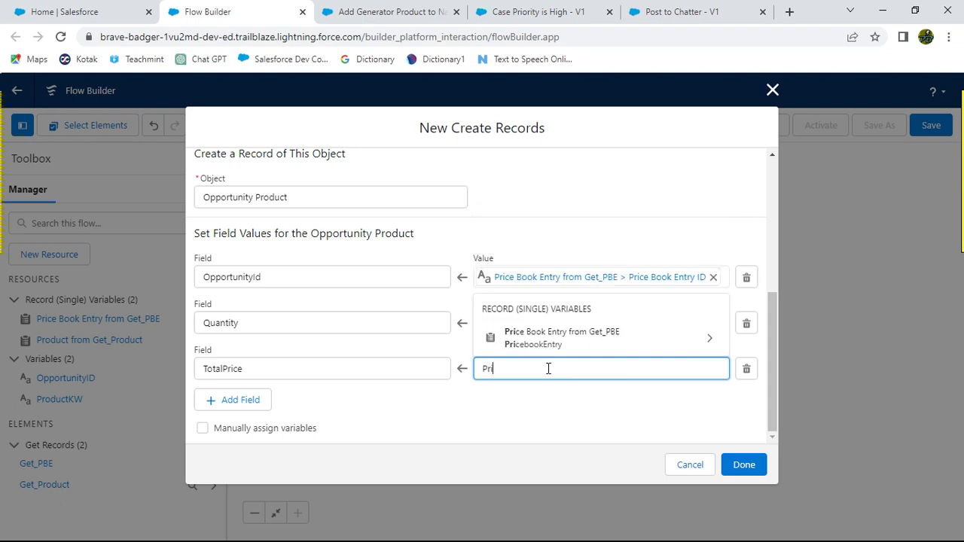
{"action": "left_click", "coordinate": [708, 342]}
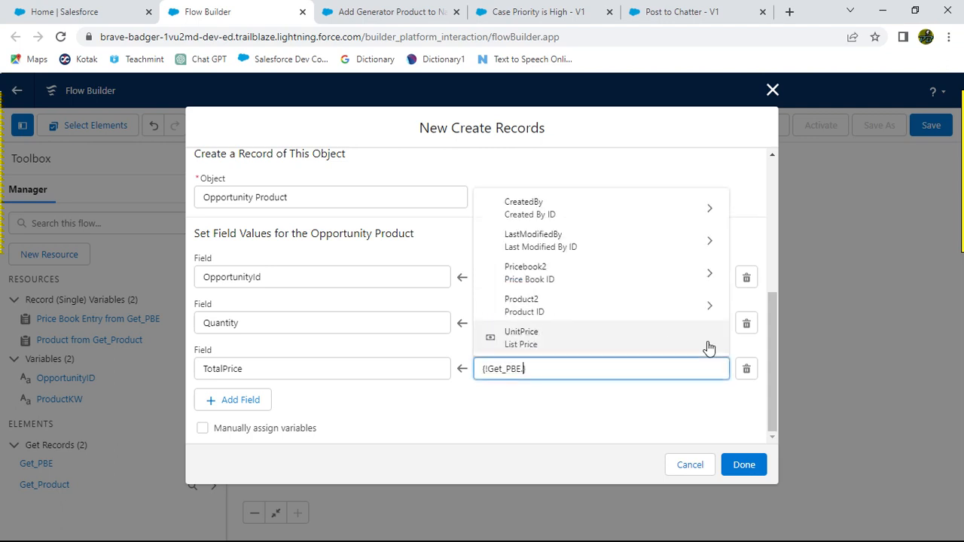
{"action": "type", "text": "Unit"}
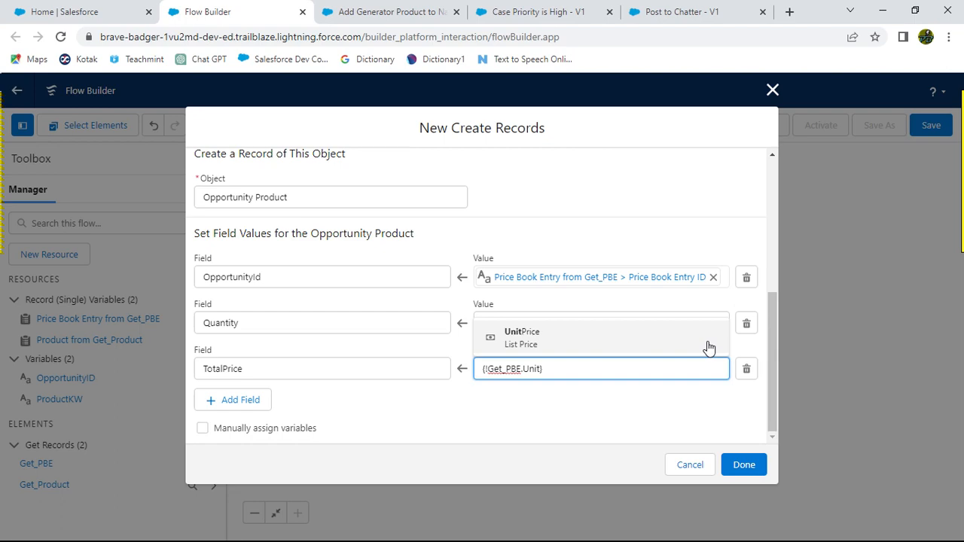
{"action": "left_click", "coordinate": [650, 338]}
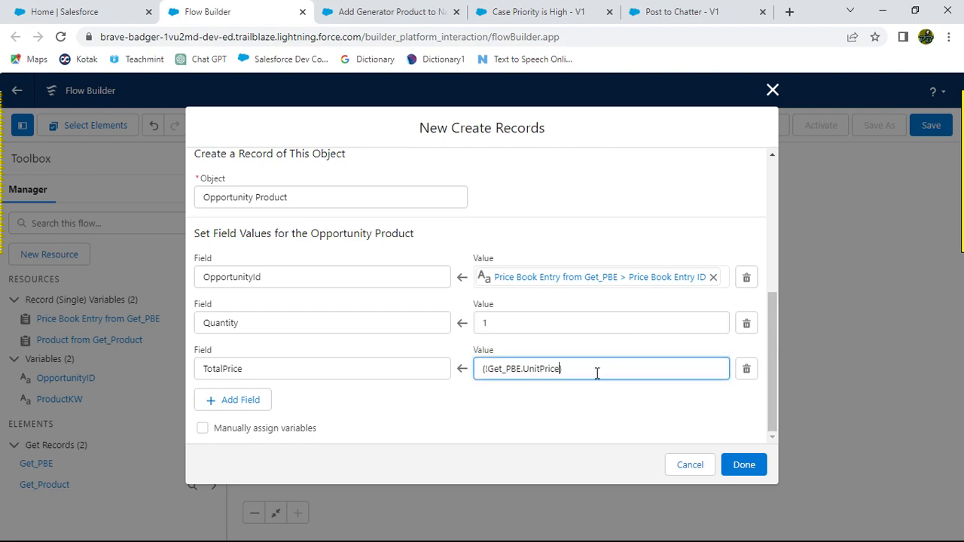
{"action": "left_click", "coordinate": [575, 409]}
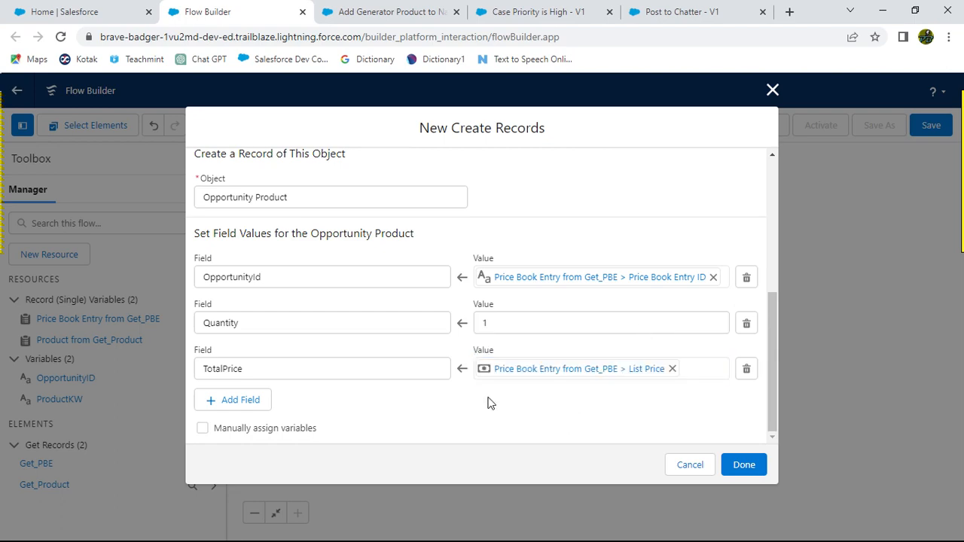
Step: Copy the label Subflow-Create Generator Opp Product from the challenge instructions
{"action": "key", "text": "alt+Tab"}
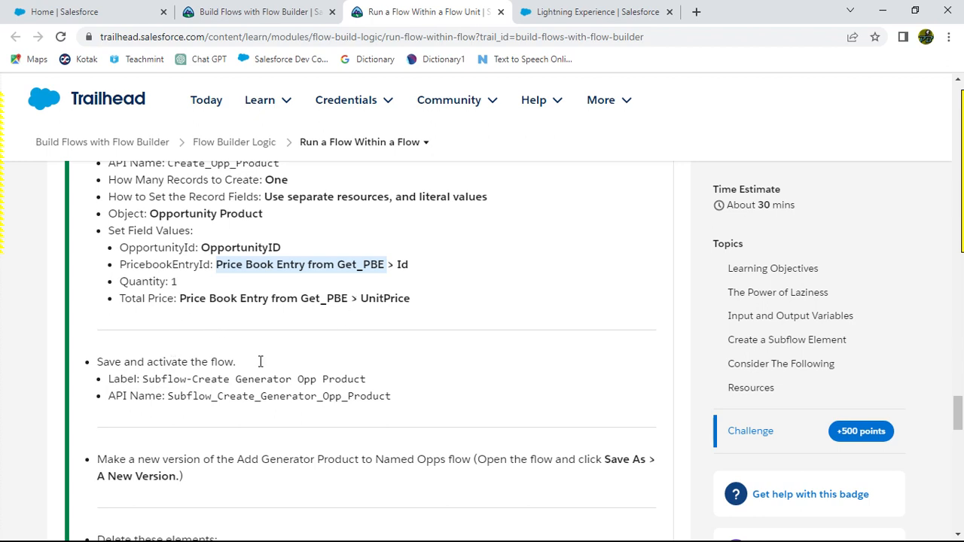
{"action": "scroll", "coordinate": [381, 363], "scroll_direction": "down", "scroll_amount": 2}
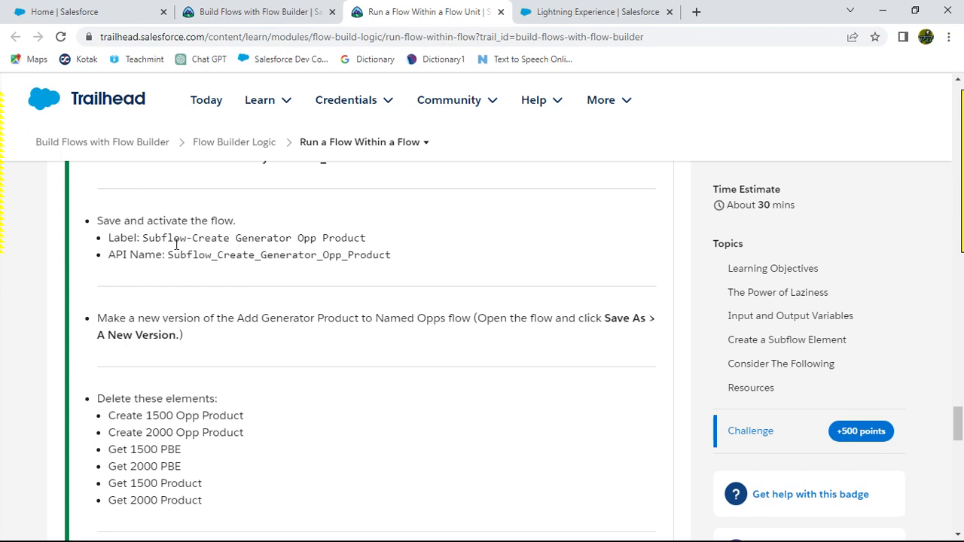
{"action": "left_click_drag", "start_coordinate": [143, 238], "coordinate": [295, 237]}
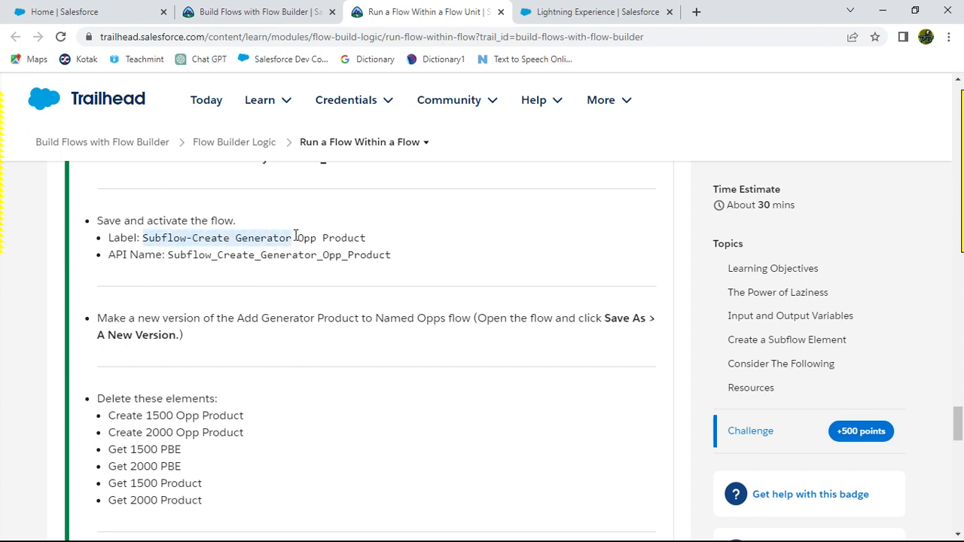
{"action": "left_click_drag", "start_coordinate": [295, 237], "coordinate": [367, 237]}
{"action": "key", "text": "ctrl+c"}
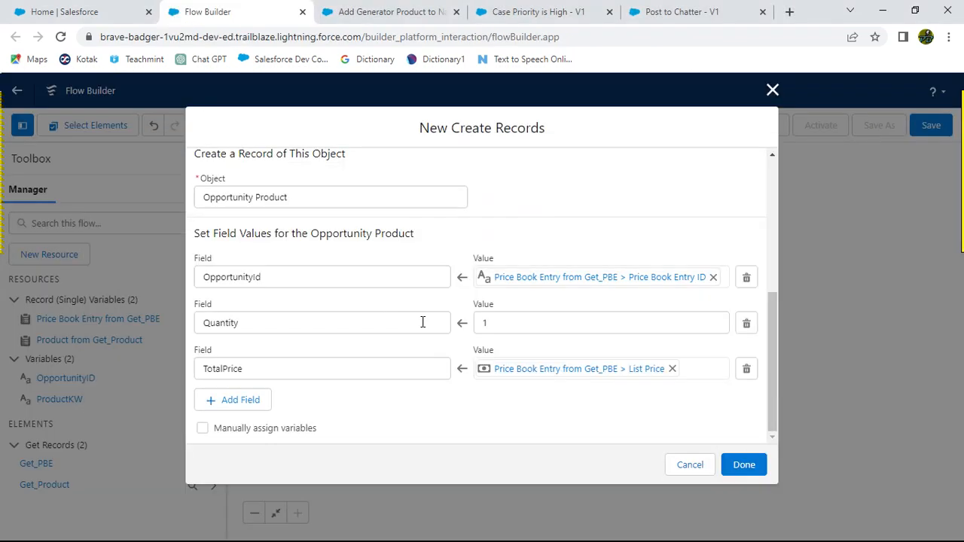
Step: Finish the Create Records element and save the flow with the label Subflow-Create Generator Opp Product
{"action": "left_click", "coordinate": [741, 465]}
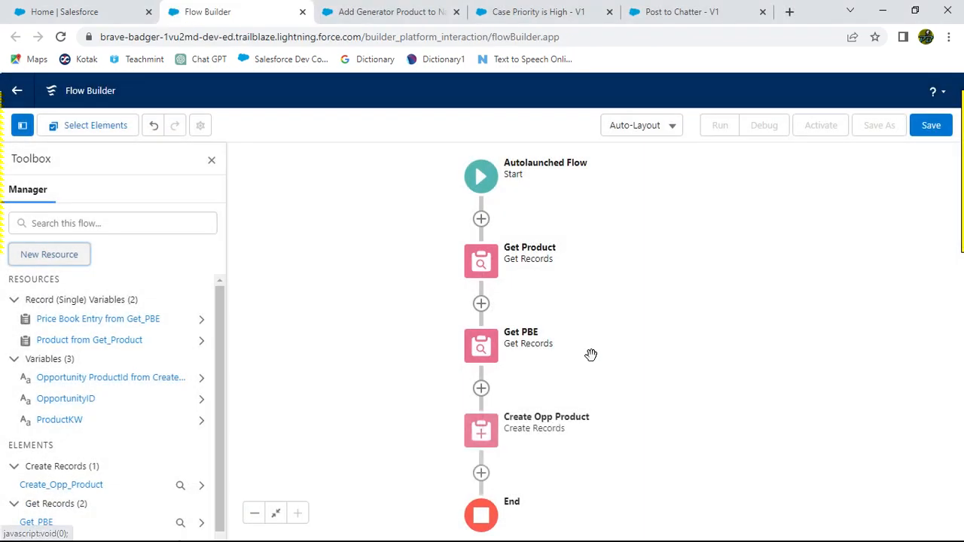
{"action": "left_click", "coordinate": [931, 125]}
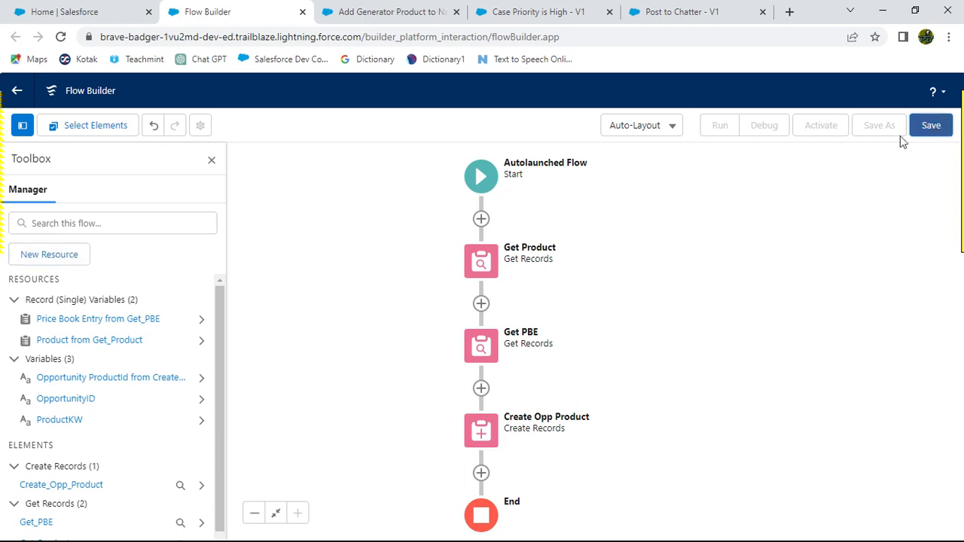
{"action": "left_click", "coordinate": [272, 254]}
{"action": "key", "text": "ctrl+v"}
{"action": "left_click", "coordinate": [314, 214]}
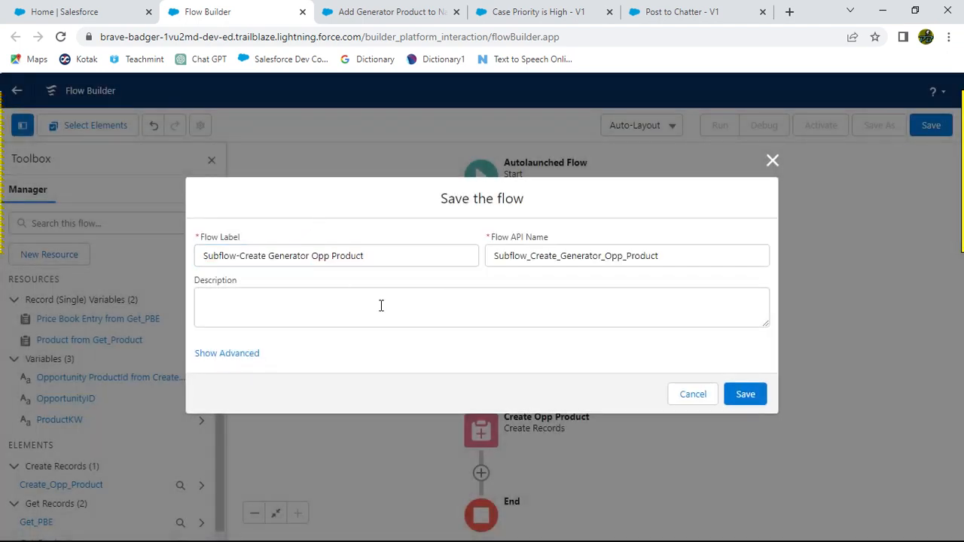
{"action": "left_click", "coordinate": [746, 394]}
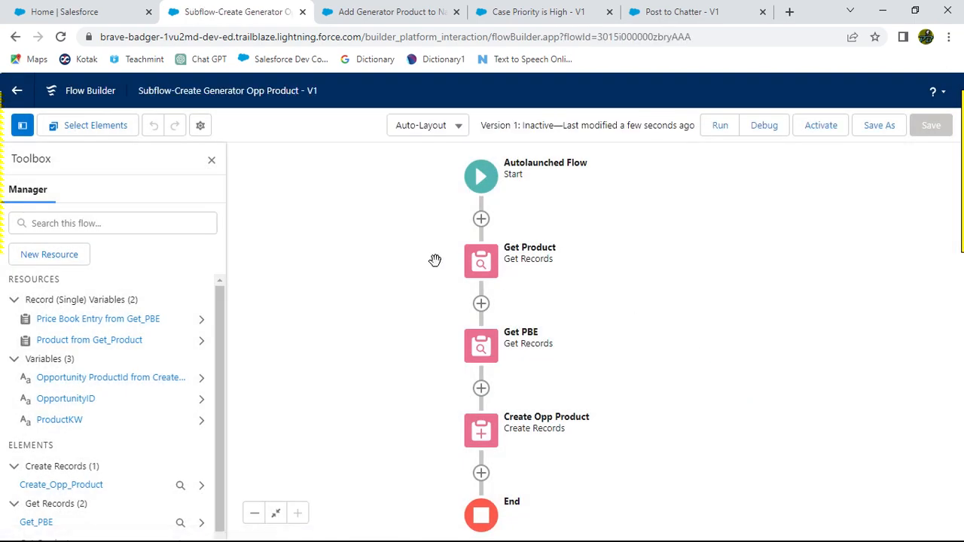
Step: Open the Add Generator Product to Named Opps flow and save it as a new version
{"action": "key", "text": "alt+Tab"}
{"action": "scroll", "coordinate": [395, 351], "scroll_direction": "down", "scroll_amount": 1}
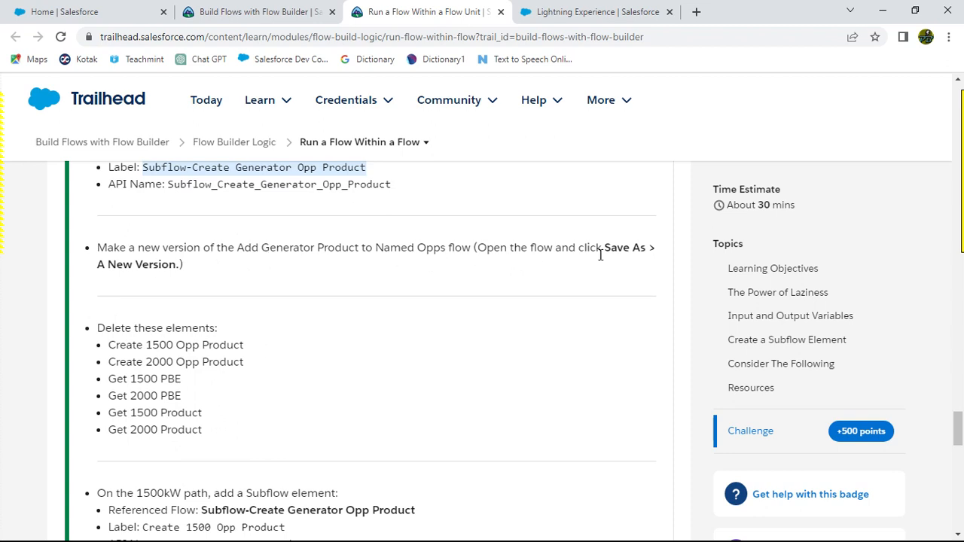
{"action": "key", "text": "alt+Tab"}
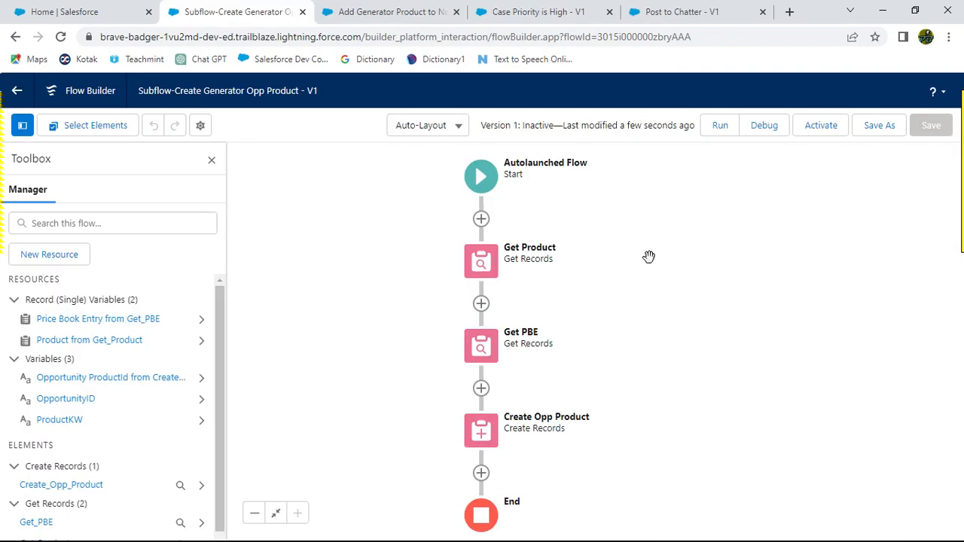
{"action": "left_click", "coordinate": [397, 12]}
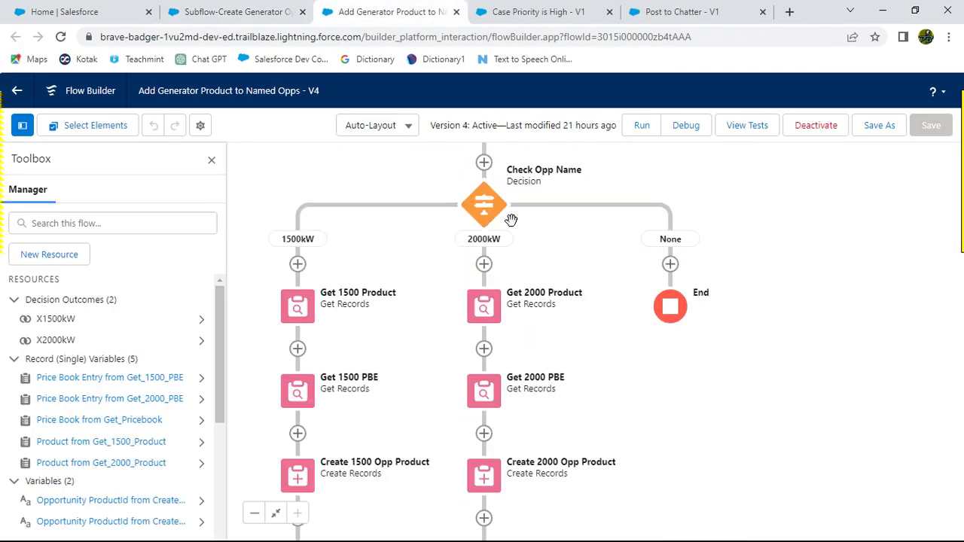
{"action": "left_click", "coordinate": [879, 127]}
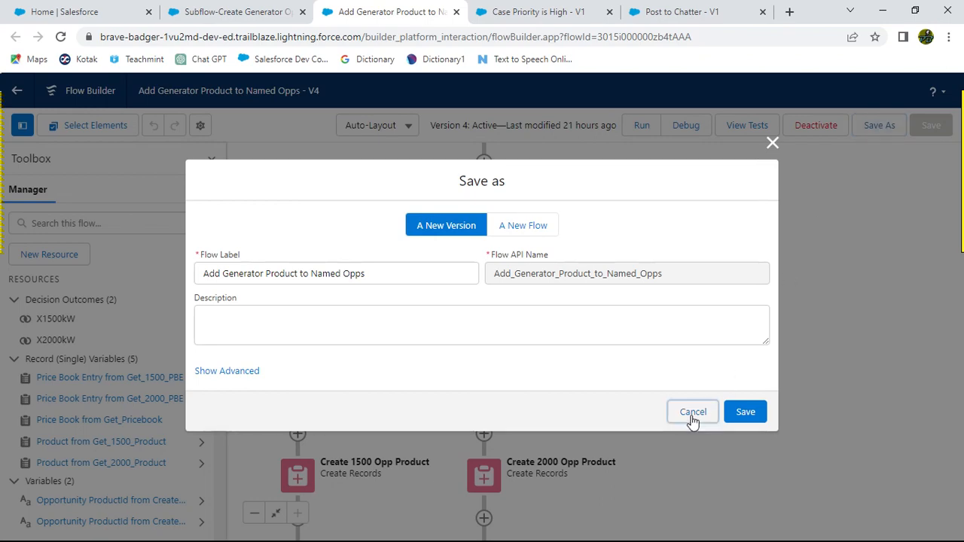
{"action": "left_click", "coordinate": [689, 412]}
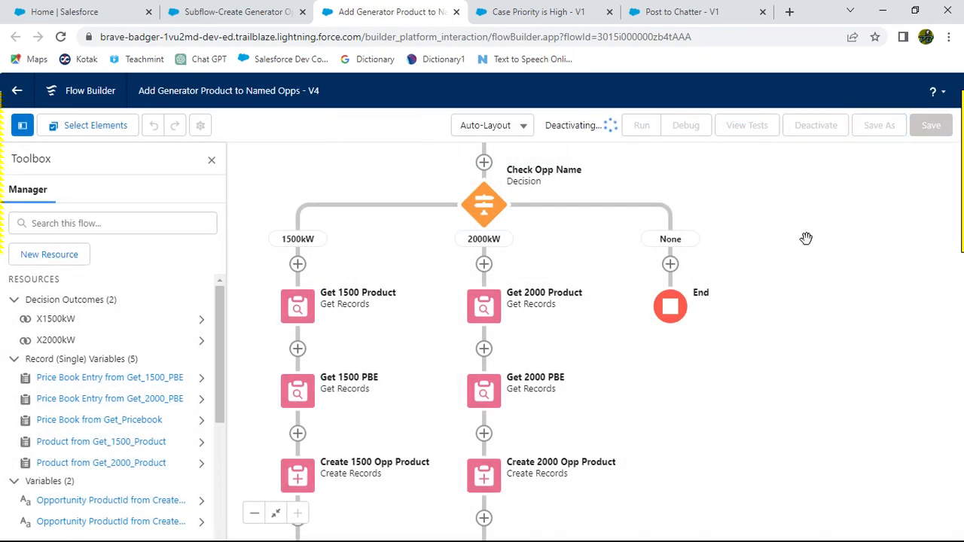
{"action": "left_click", "coordinate": [881, 126]}
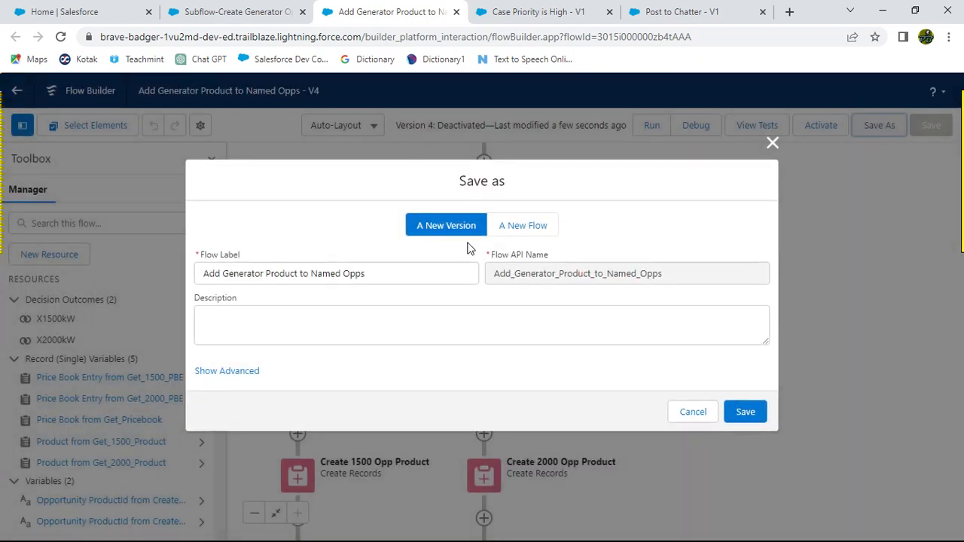
{"action": "left_click", "coordinate": [744, 412]}
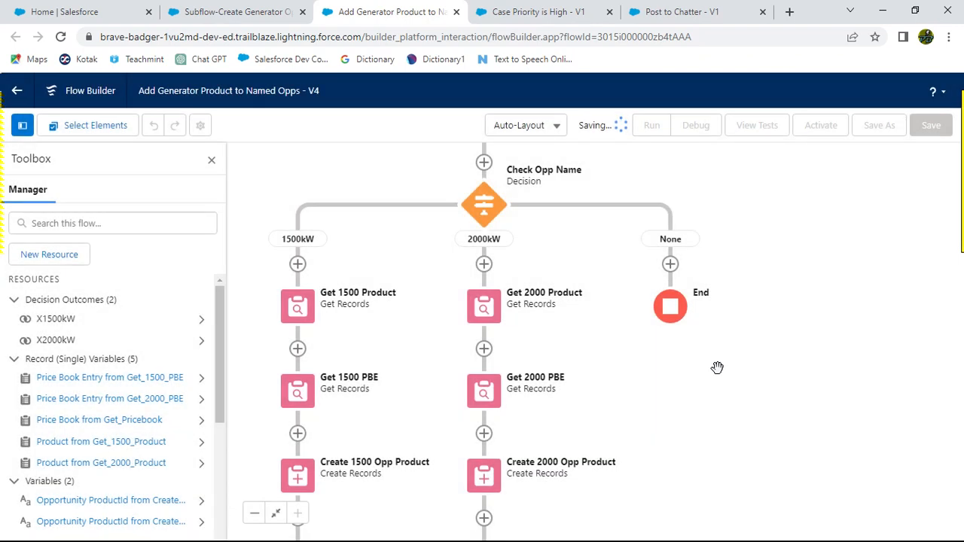
Step: Delete the Create 1500 Opp Product and Create 2000 Opp Product elements from the parent flow
{"action": "key", "text": "alt+Tab"}
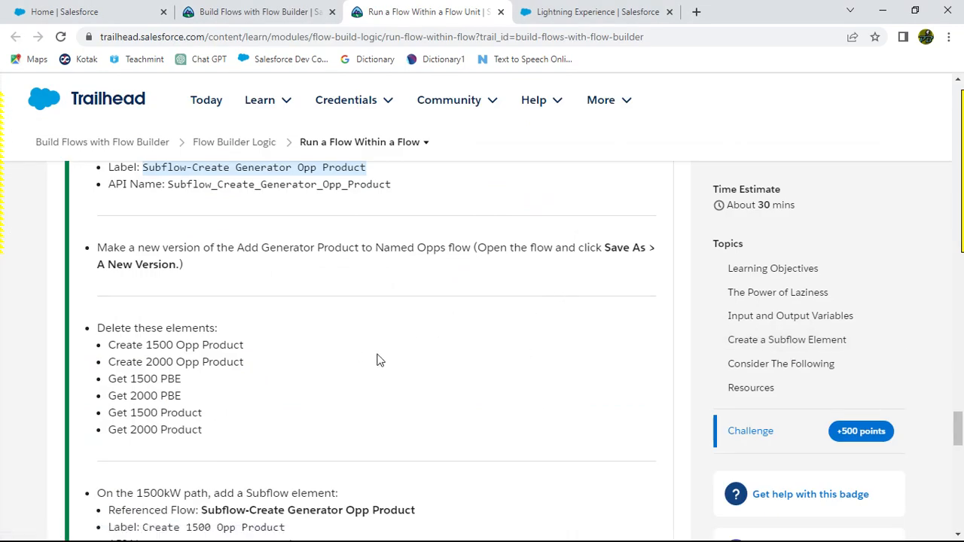
{"action": "scroll", "coordinate": [381, 360], "scroll_direction": "down", "scroll_amount": 2}
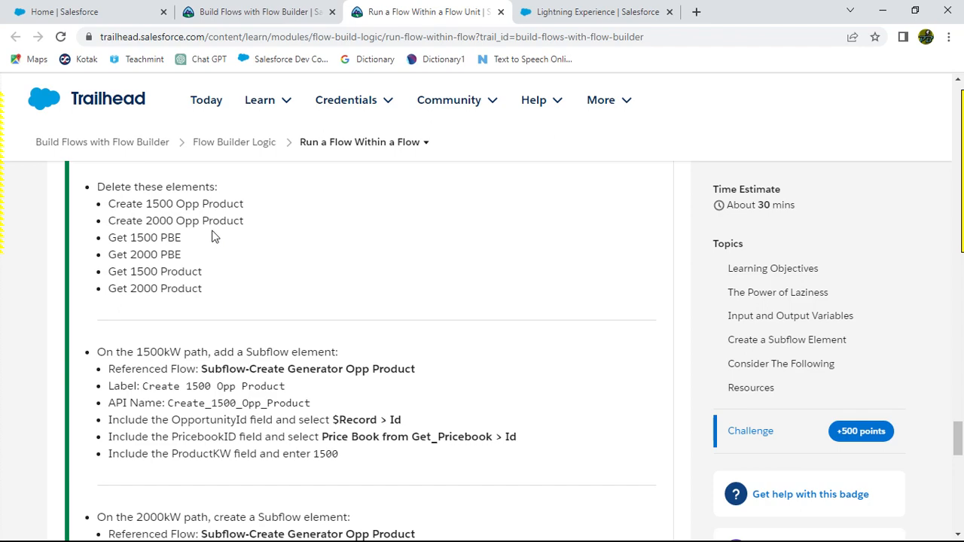
{"action": "key", "text": "alt+Tab"}
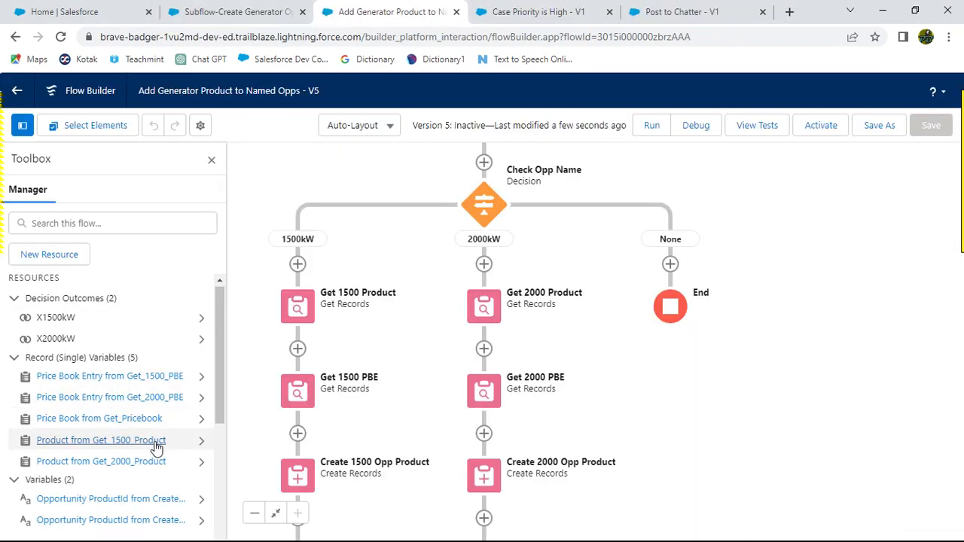
{"action": "scroll", "coordinate": [155, 448], "scroll_direction": "down", "scroll_amount": 5}
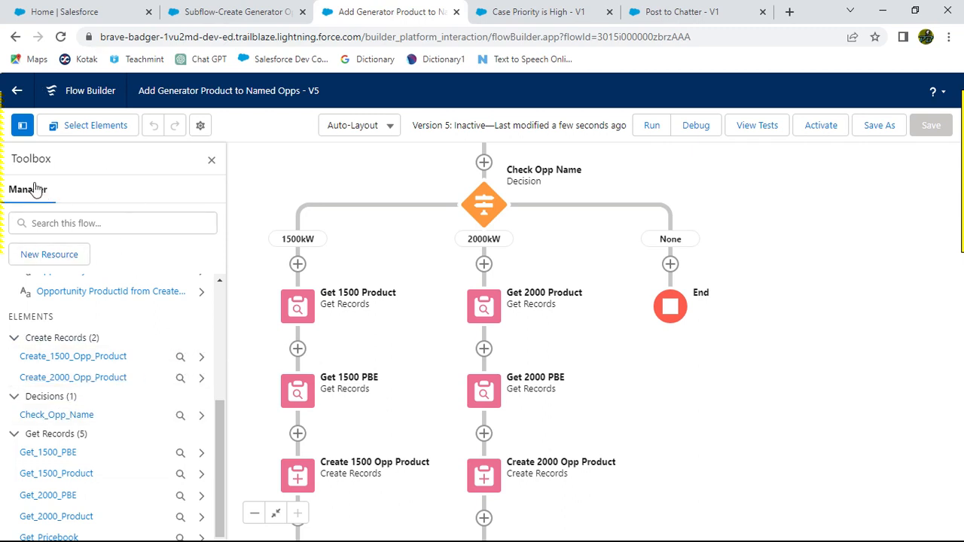
{"action": "left_click", "coordinate": [201, 360]}
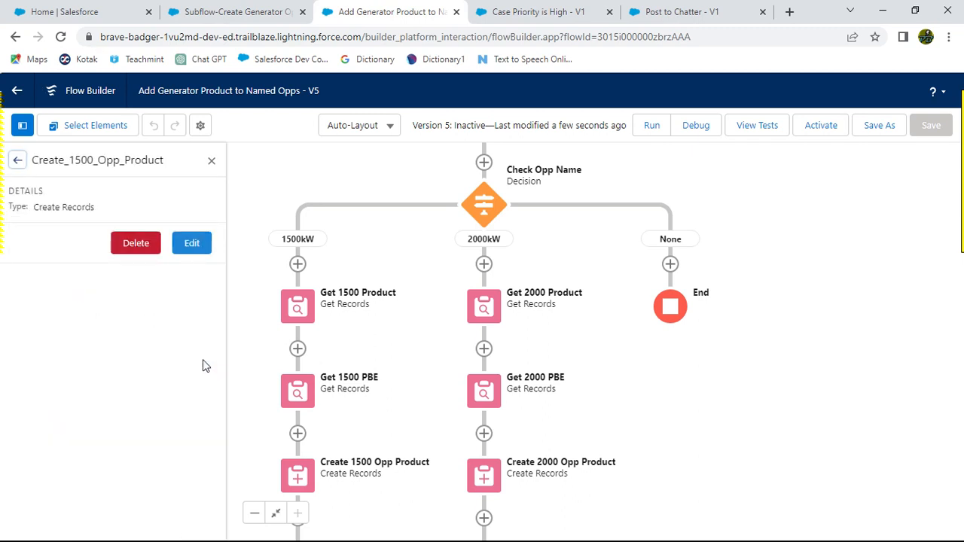
{"action": "left_click", "coordinate": [136, 247]}
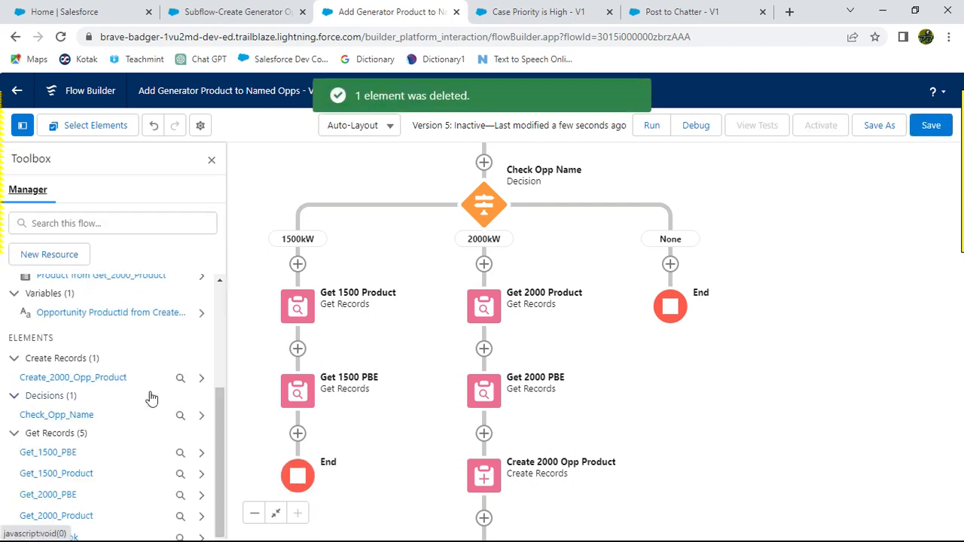
{"action": "left_click", "coordinate": [201, 377]}
{"action": "left_click", "coordinate": [143, 248]}
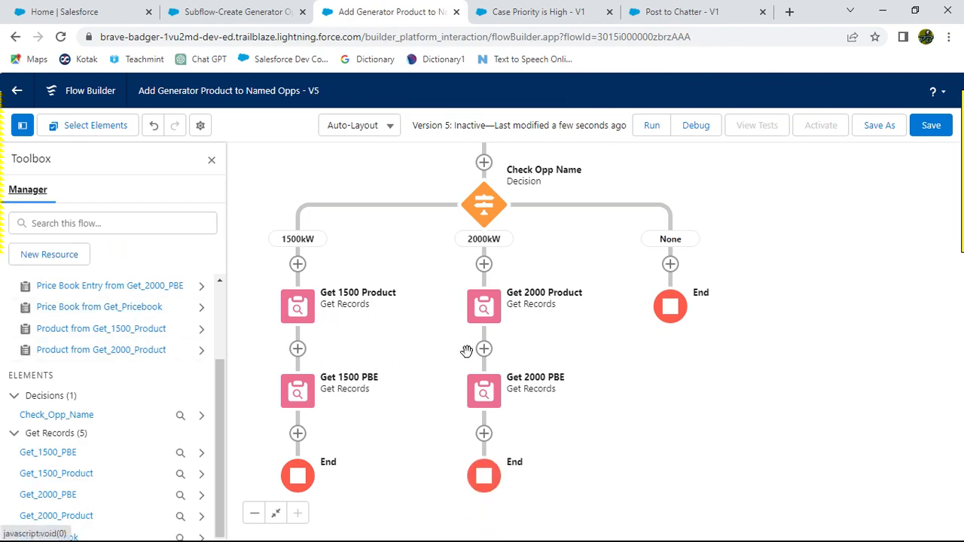
Step: Delete the Get 1500 PBE and Get 2000 PBE elements from the parent flow
{"action": "key", "text": "alt+Tab"}
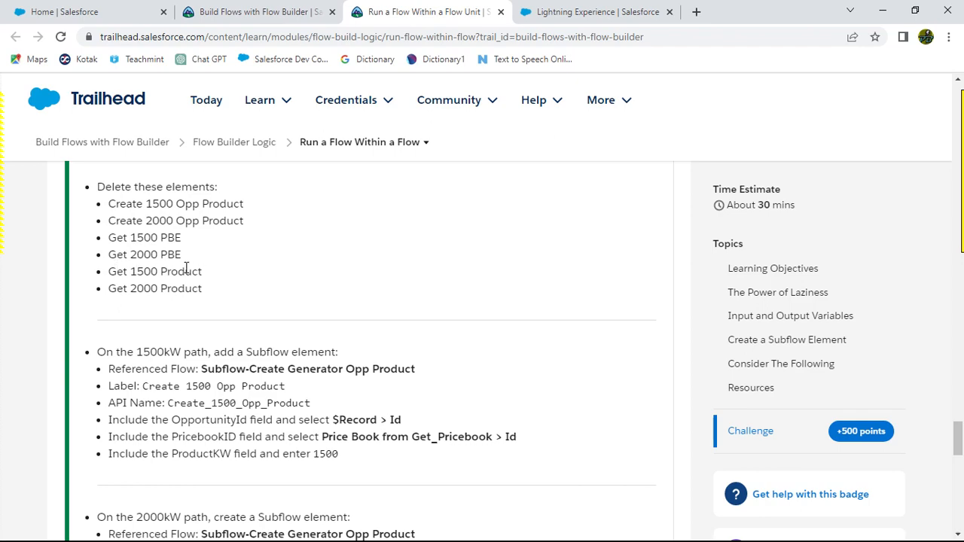
{"action": "key", "text": "alt+Tab"}
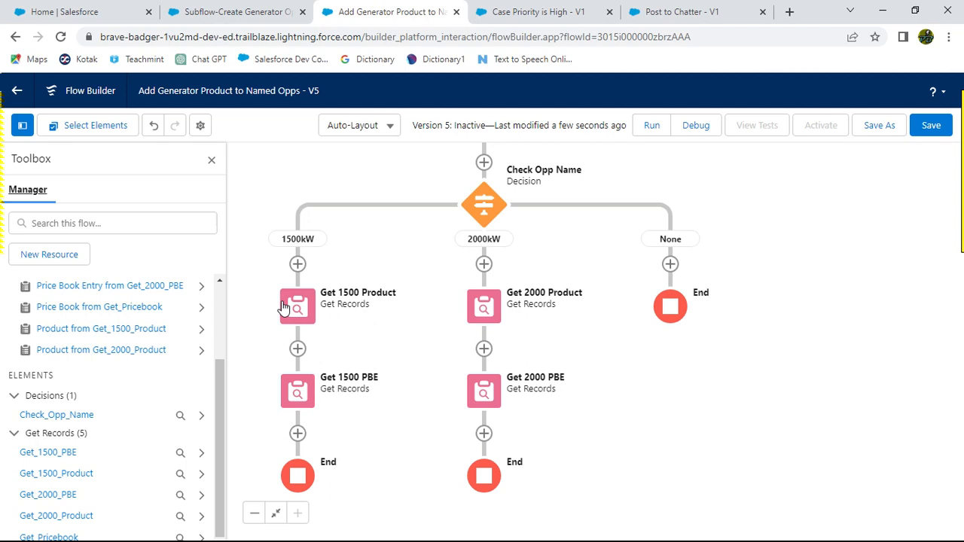
{"action": "key", "text": "alt+Tab"}
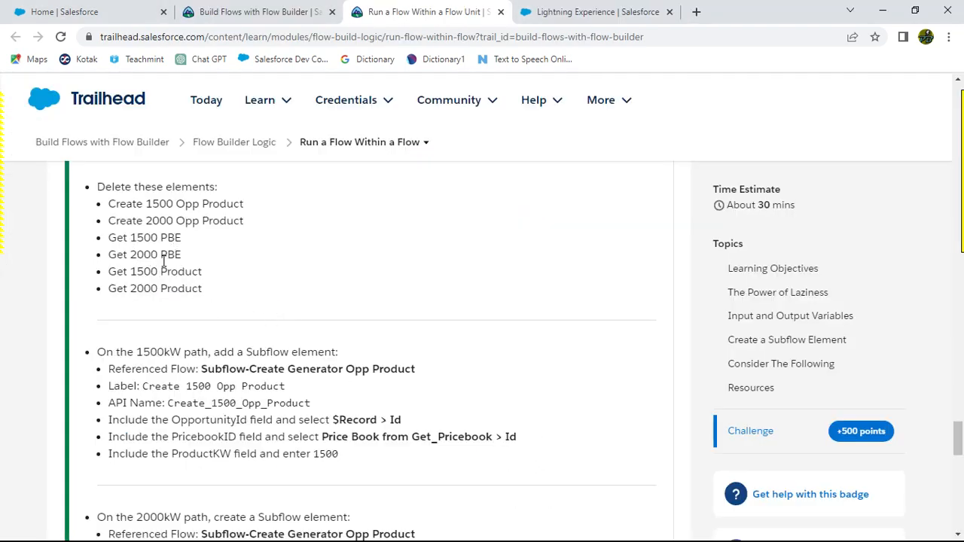
{"action": "key", "text": "alt+Tab"}
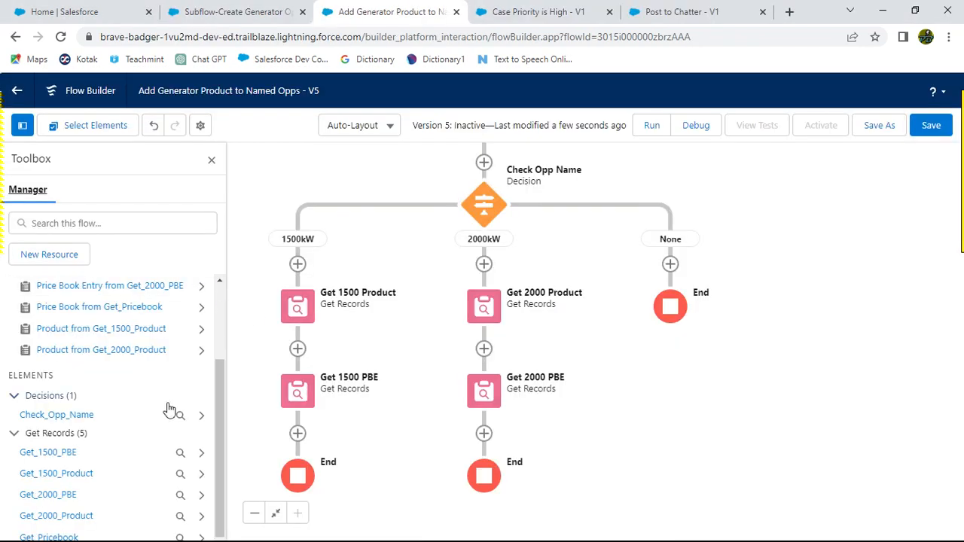
{"action": "left_click", "coordinate": [199, 454]}
{"action": "left_click", "coordinate": [135, 243]}
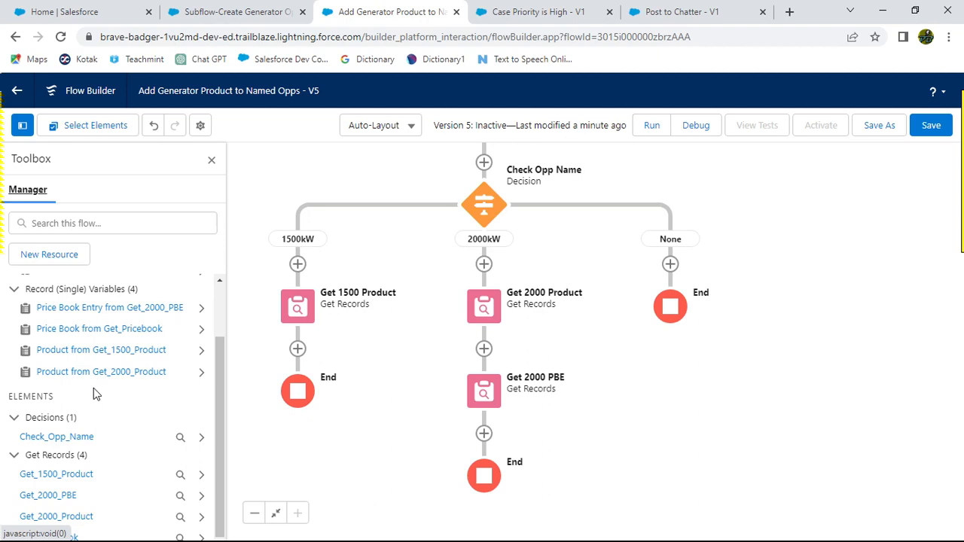
{"action": "key", "text": "alt+Tab"}
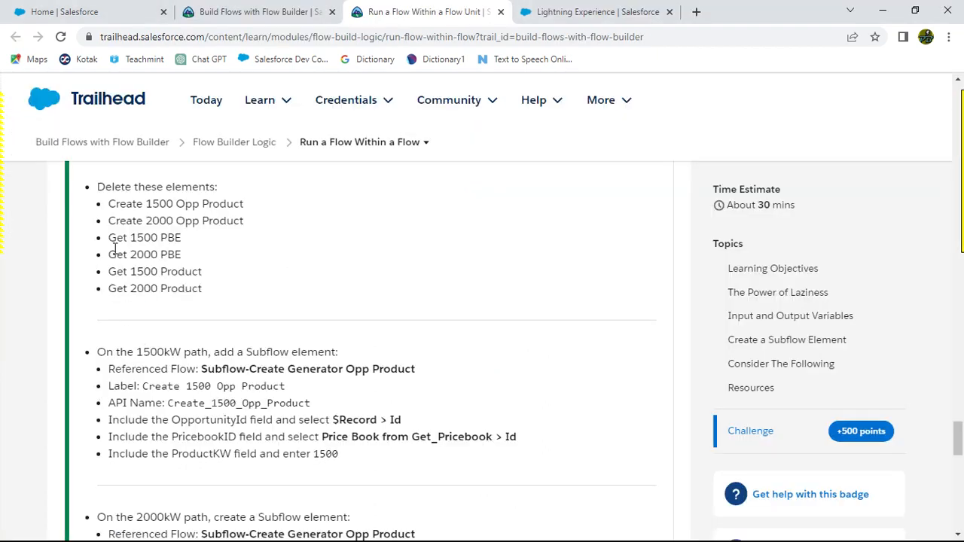
{"action": "key", "text": "alt+Tab"}
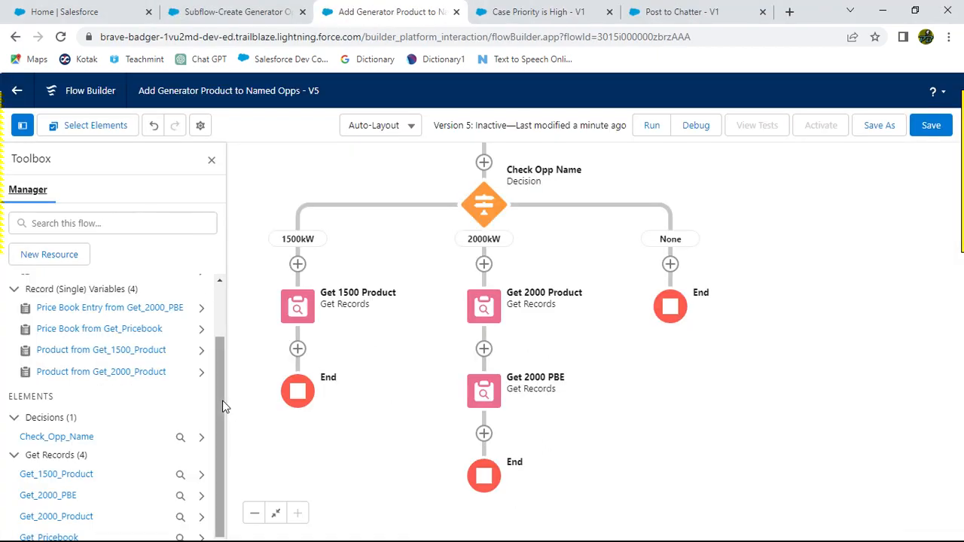
{"action": "left_click", "coordinate": [201, 497]}
{"action": "left_click", "coordinate": [141, 242]}
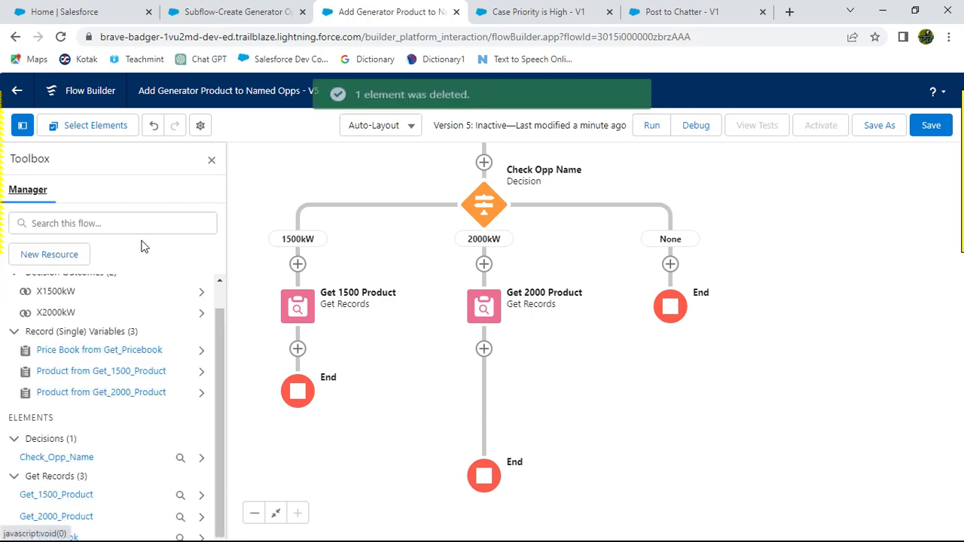
Step: Delete the Get 1500 Product and Get 2000 Product elements from the parent flow
{"action": "key", "text": "alt+Tab"}
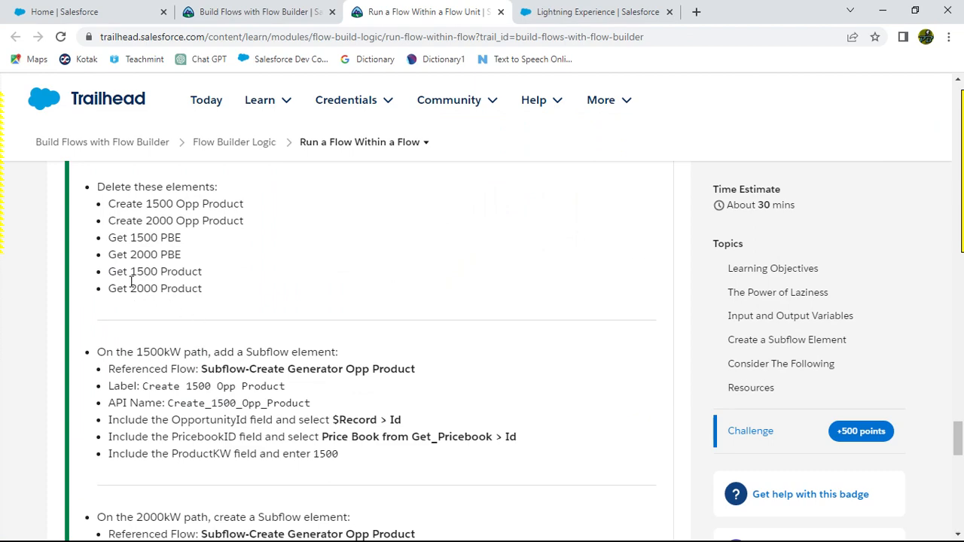
{"action": "key", "text": "alt+Tab"}
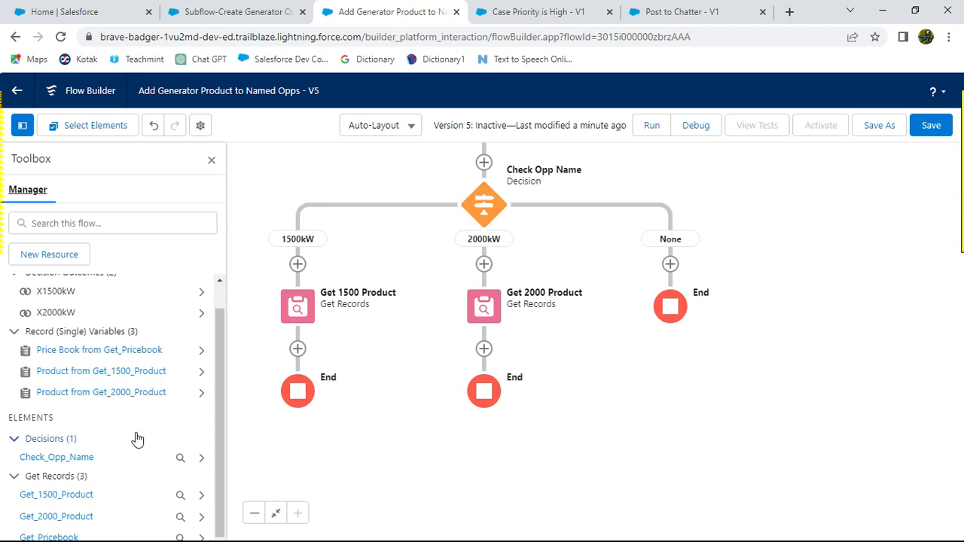
{"action": "left_click", "coordinate": [201, 495]}
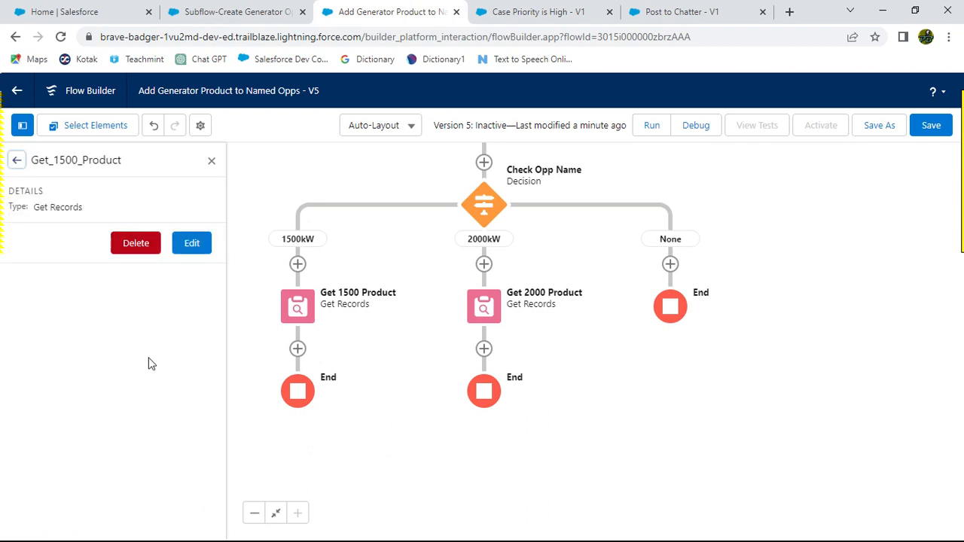
{"action": "left_click", "coordinate": [136, 244]}
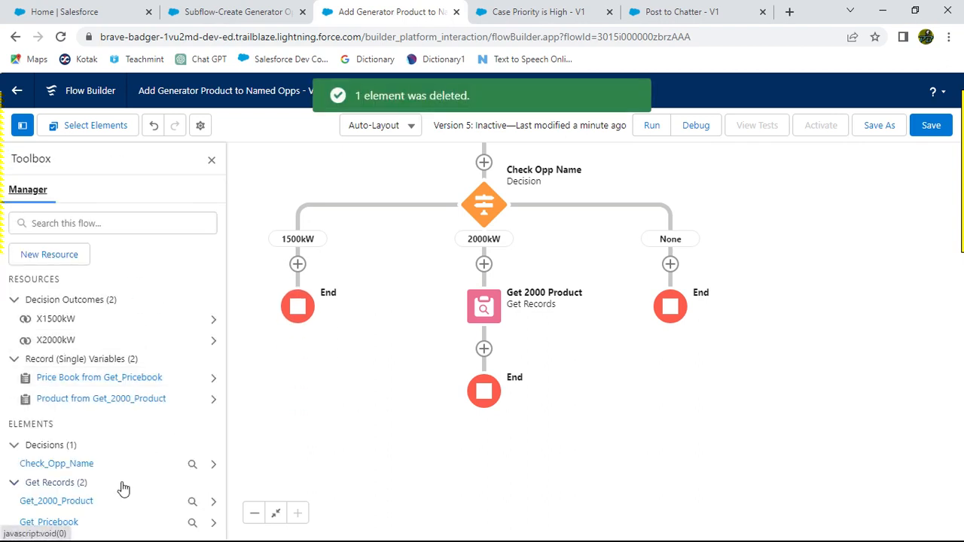
{"action": "key", "text": "alt+Tab"}
{"action": "key", "text": "alt+Tab"}
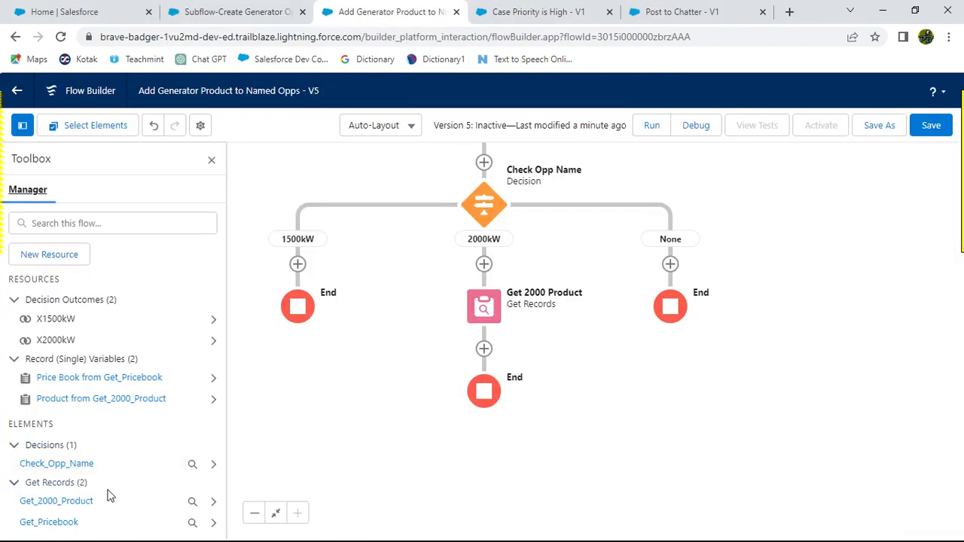
{"action": "left_click", "coordinate": [212, 502]}
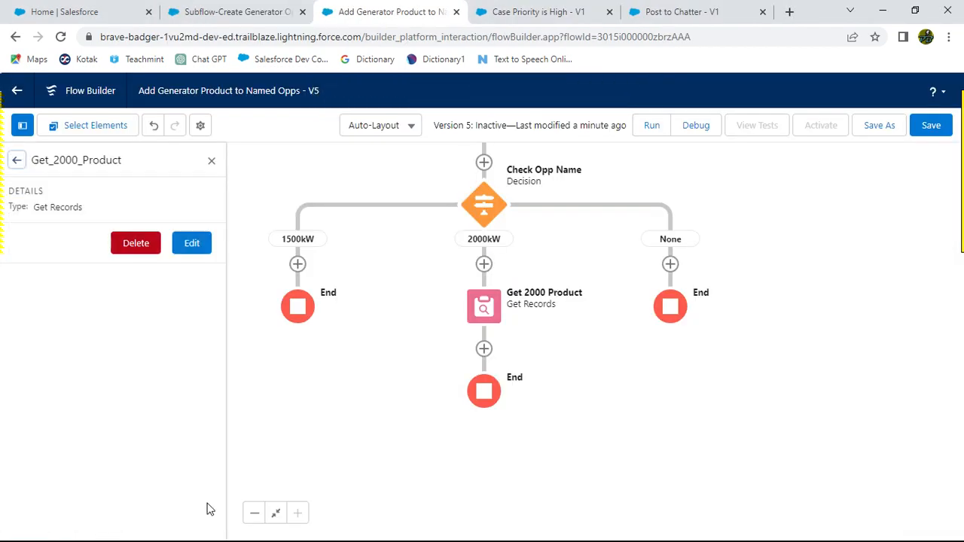
{"action": "left_click", "coordinate": [136, 242]}
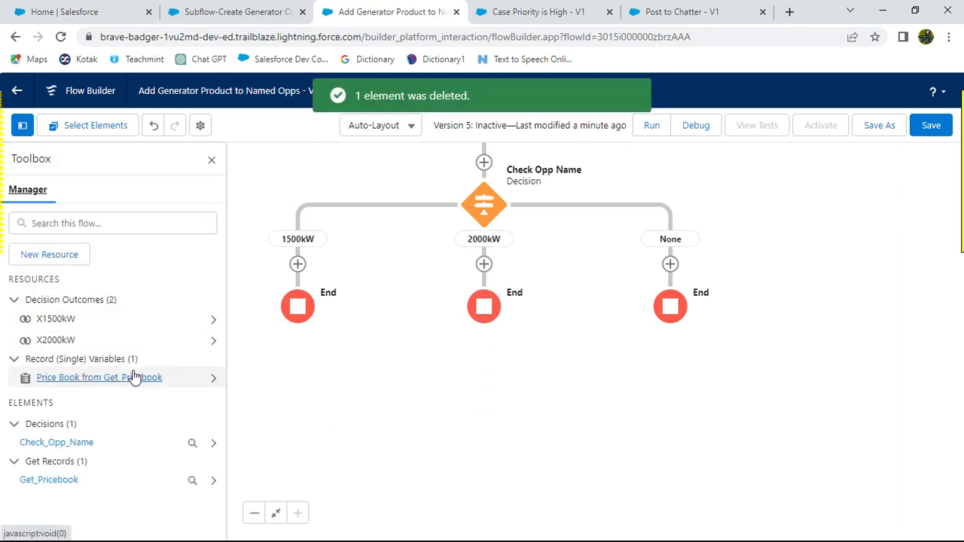
Step: Review the challenge instructions for adding the Subflow element on the 1500kW path
{"action": "key", "text": "alt+Tab"}
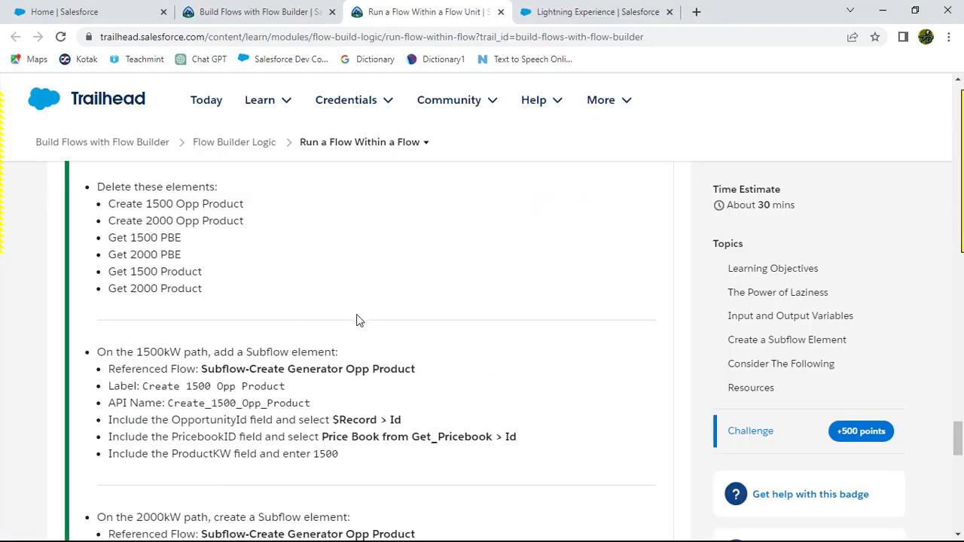
{"action": "scroll", "coordinate": [366, 307], "scroll_direction": "down", "scroll_amount": 1}
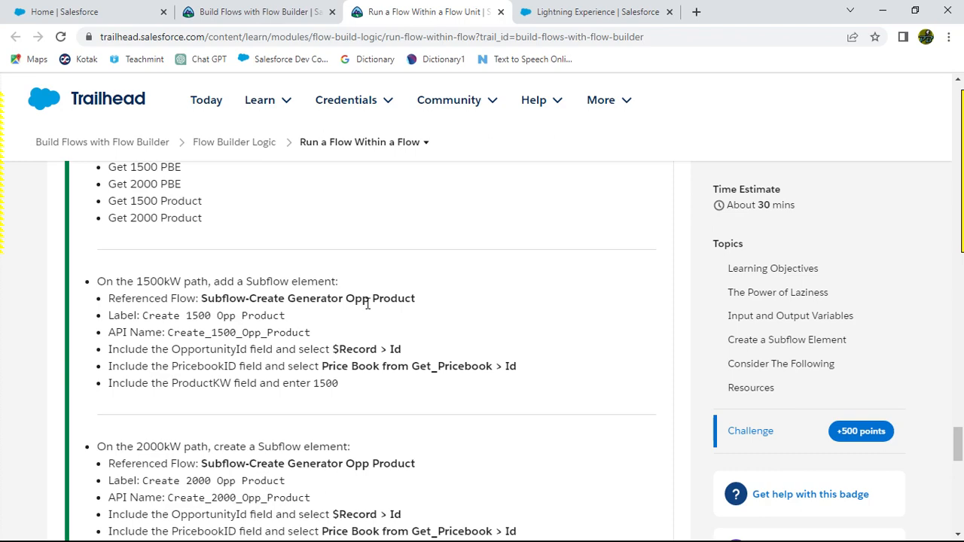
{"action": "scroll", "coordinate": [367, 303], "scroll_direction": "up", "scroll_amount": 2}
{"action": "scroll", "coordinate": [367, 303], "scroll_direction": "down", "scroll_amount": 2}
{"action": "key", "text": "alt+Tab"}
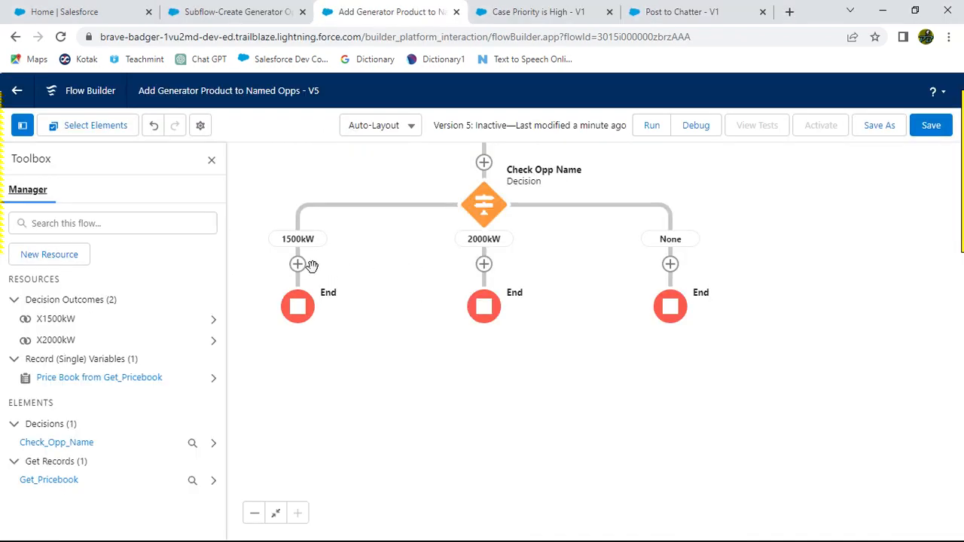
{"action": "key", "text": "alt+Tab"}
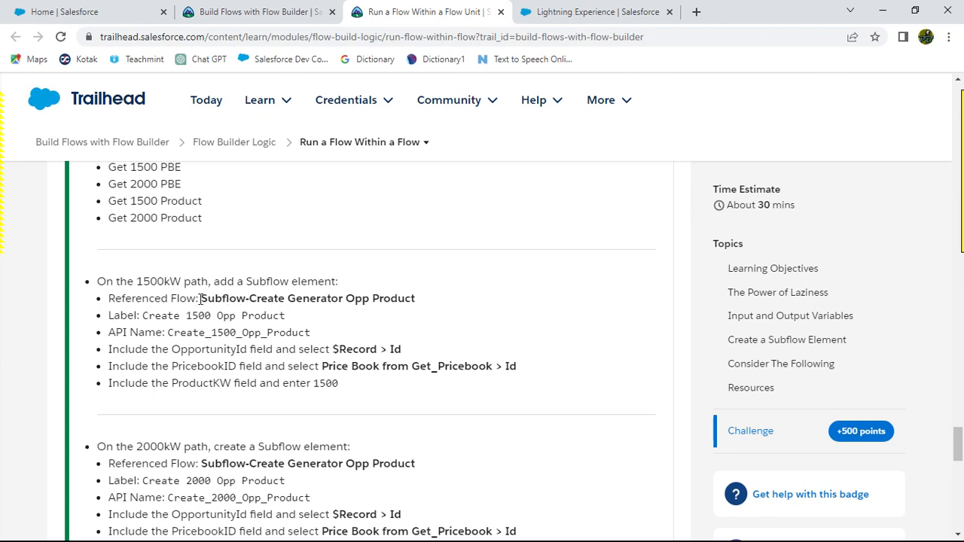
{"action": "left_click_drag", "start_coordinate": [141, 315], "coordinate": [284, 315]}
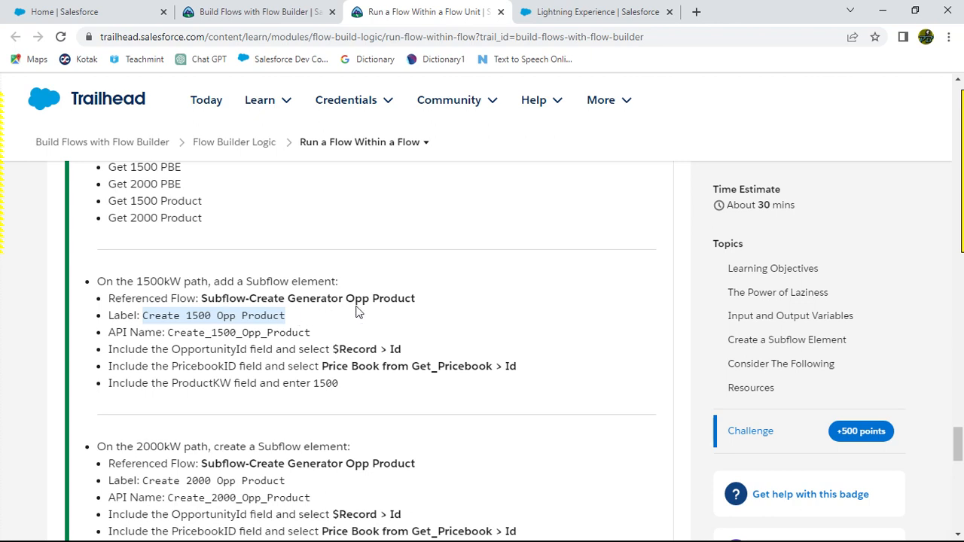
{"action": "key", "text": "alt+Tab"}
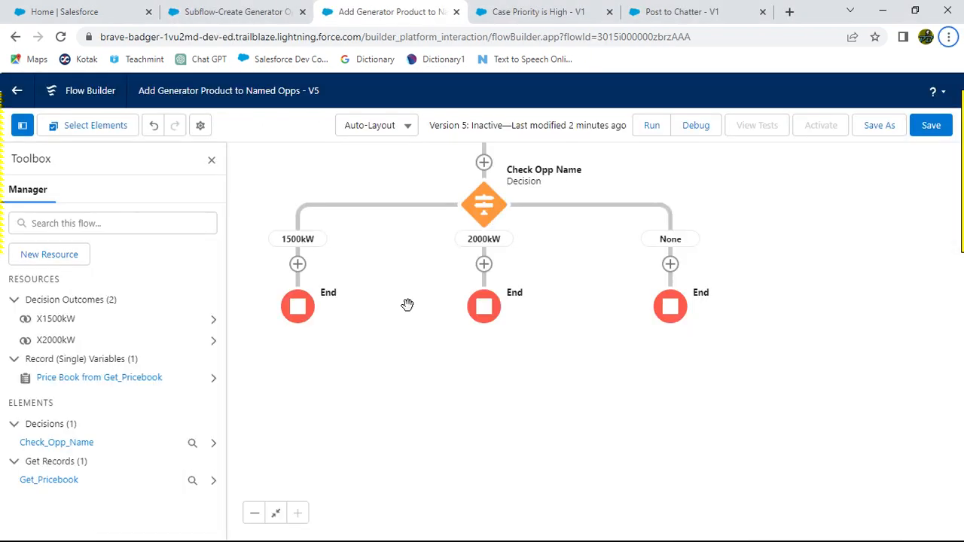
Step: Try to add a Subflow element on the 1500kW path by searching for the referenced flow, cancelling the dialog
{"action": "left_click", "coordinate": [297, 264]}
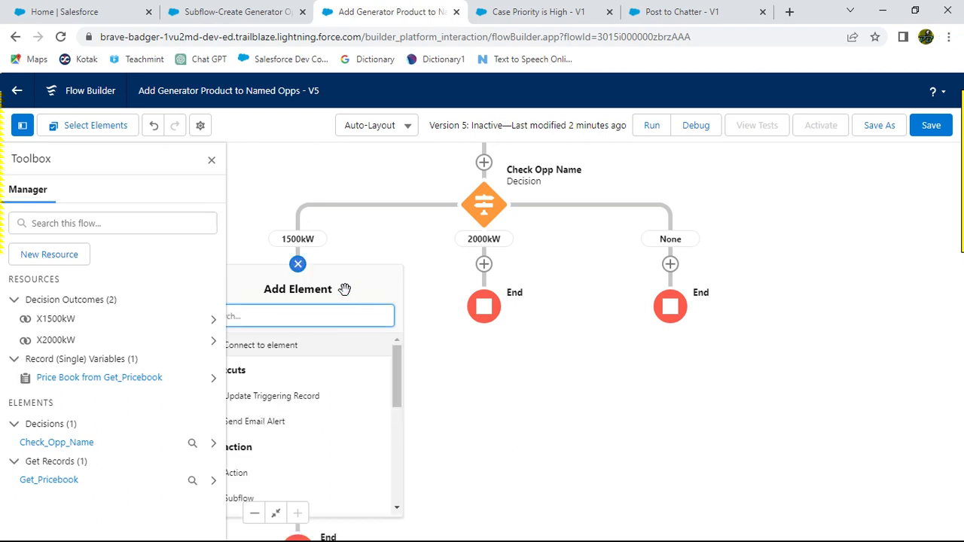
{"action": "left_click_drag", "start_coordinate": [497, 216], "coordinate": [633, 209]}
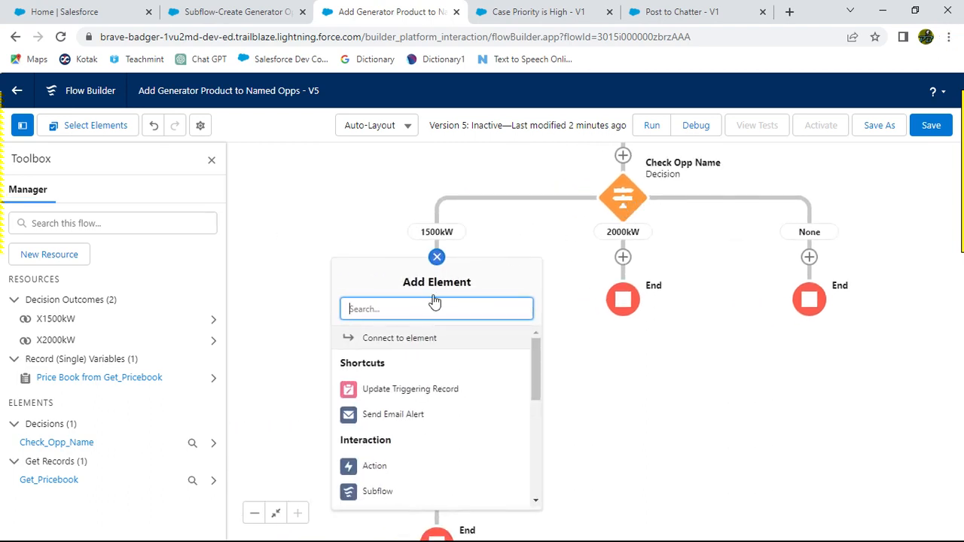
{"action": "left_click", "coordinate": [625, 200]}
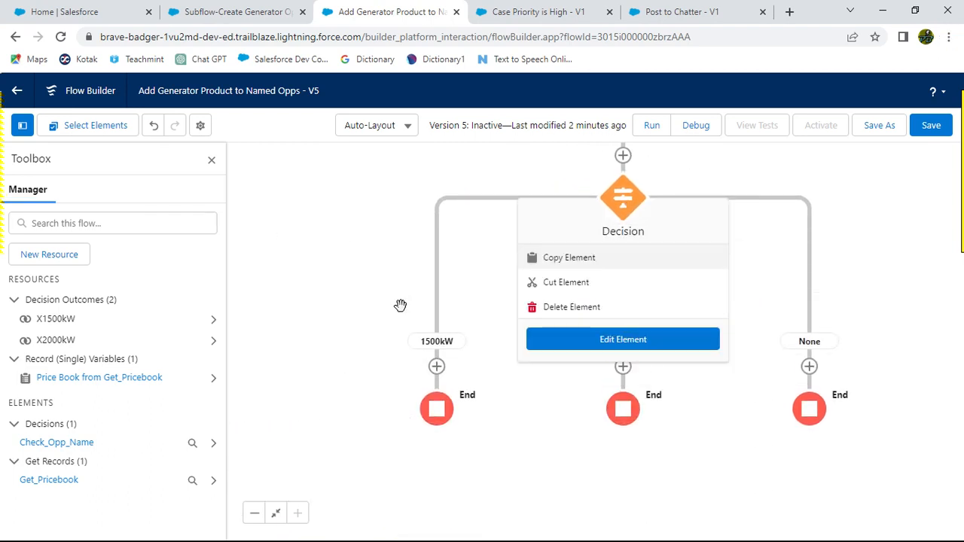
{"action": "left_click", "coordinate": [373, 189]}
{"action": "left_click", "coordinate": [436, 257]}
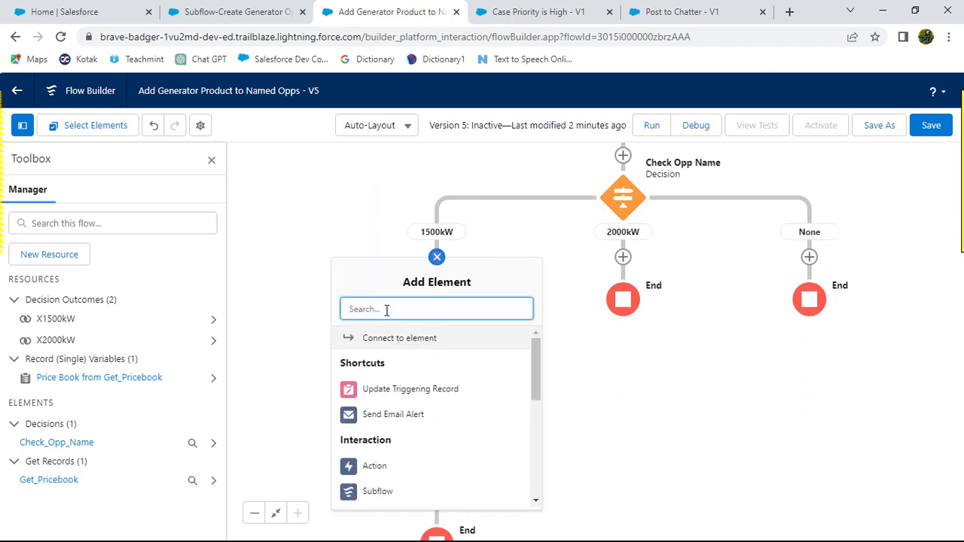
{"action": "type", "text": "sub"}
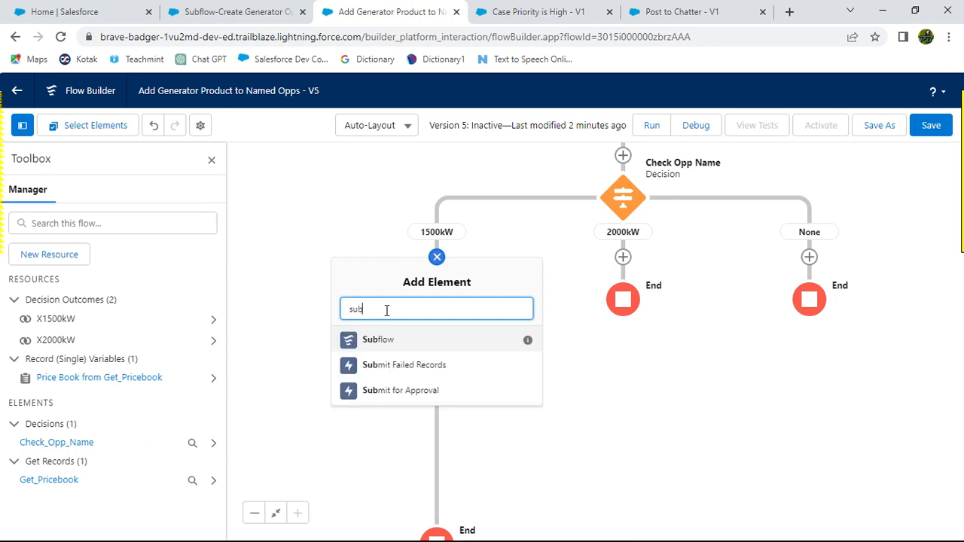
{"action": "left_click", "coordinate": [349, 341]}
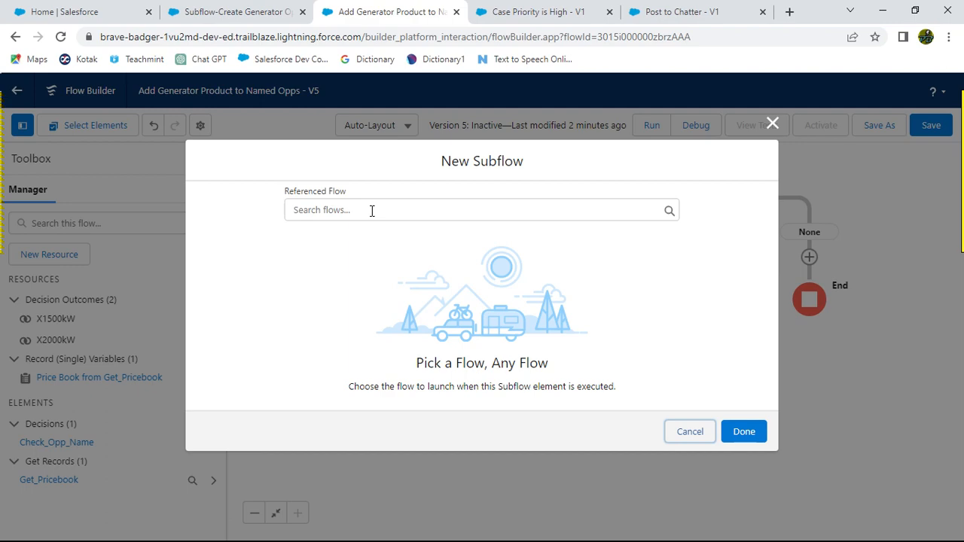
{"action": "left_click", "coordinate": [372, 210]}
{"action": "key", "text": "alt+Tab"}
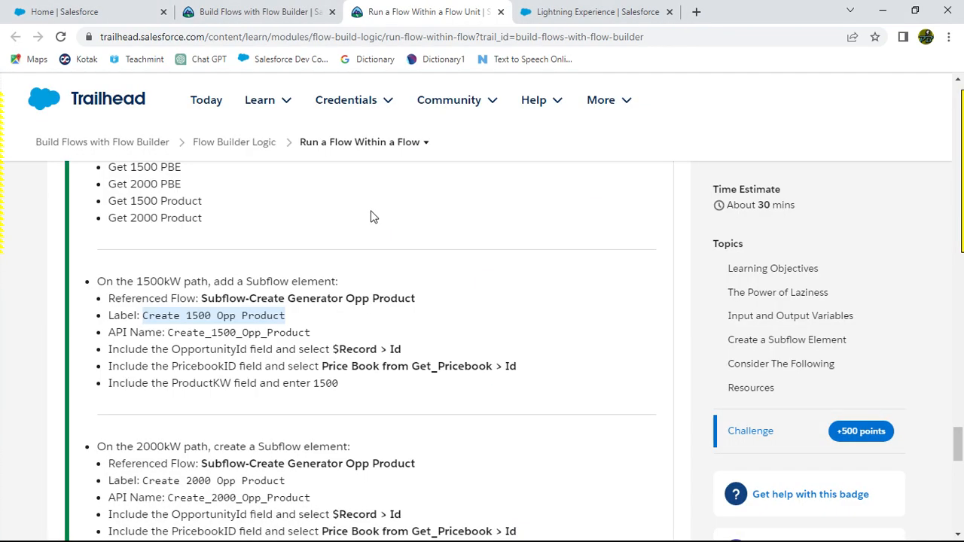
{"action": "key", "text": "alt+Tab"}
{"action": "left_click", "coordinate": [370, 209]}
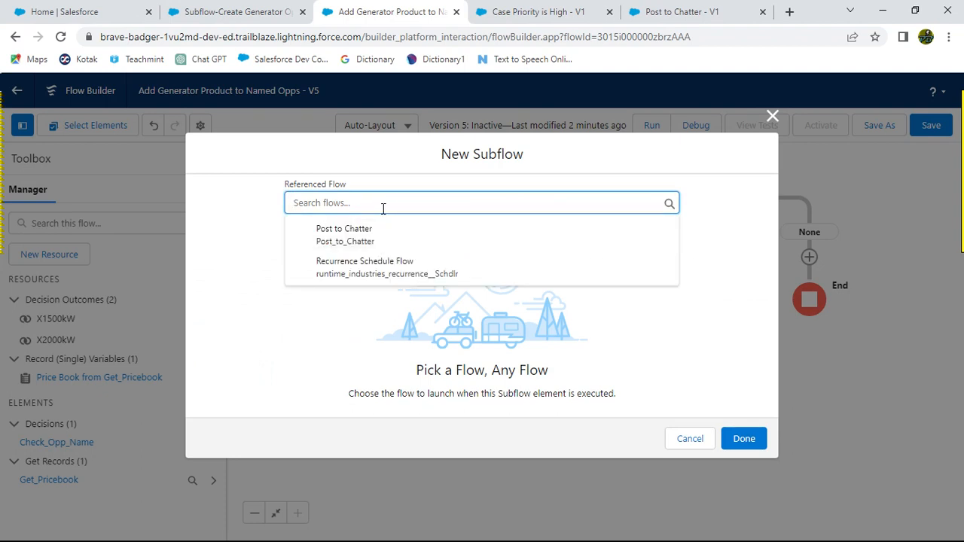
{"action": "type", "text": "su"}
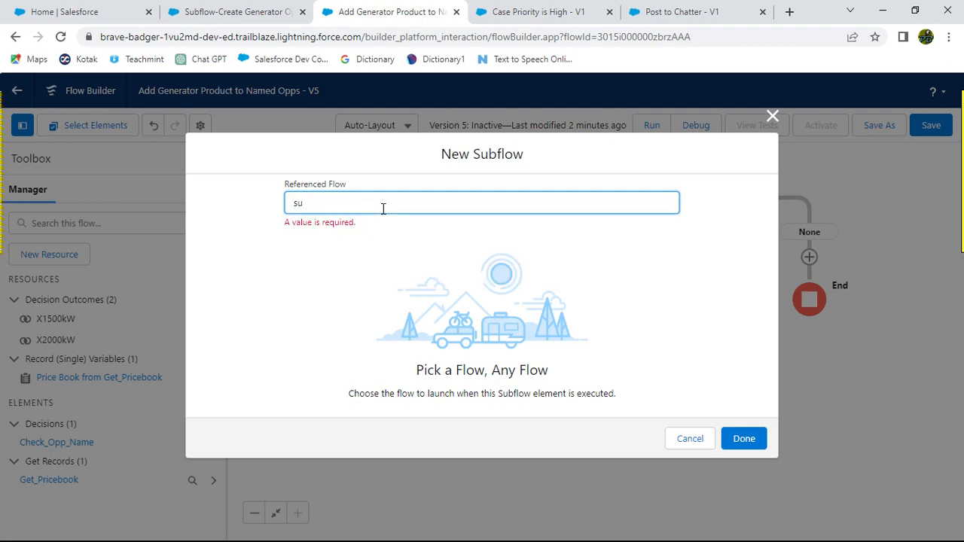
{"action": "key", "text": "BackSpace"}
{"action": "key", "text": "BackSpace"}
{"action": "key", "text": "alt+Tab"}
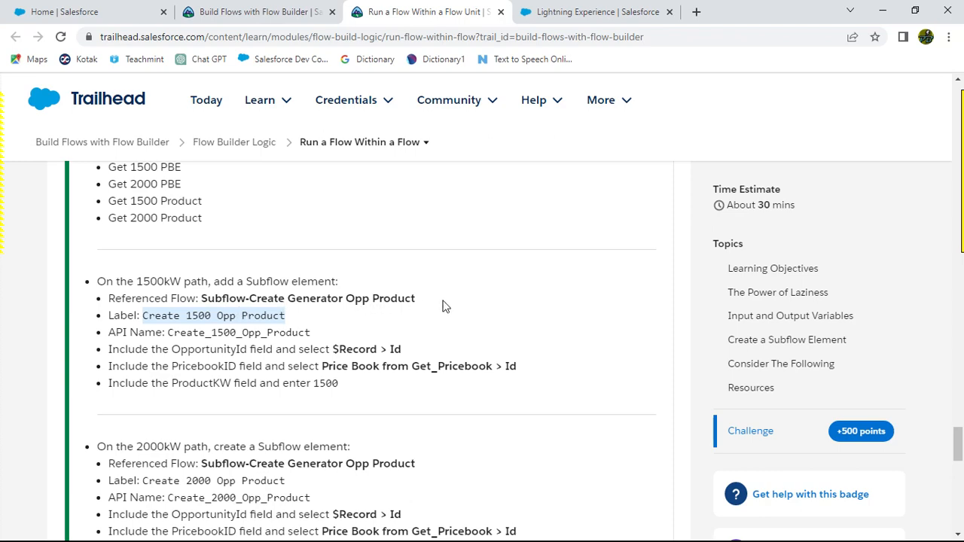
{"action": "key", "text": "alt+Tab"}
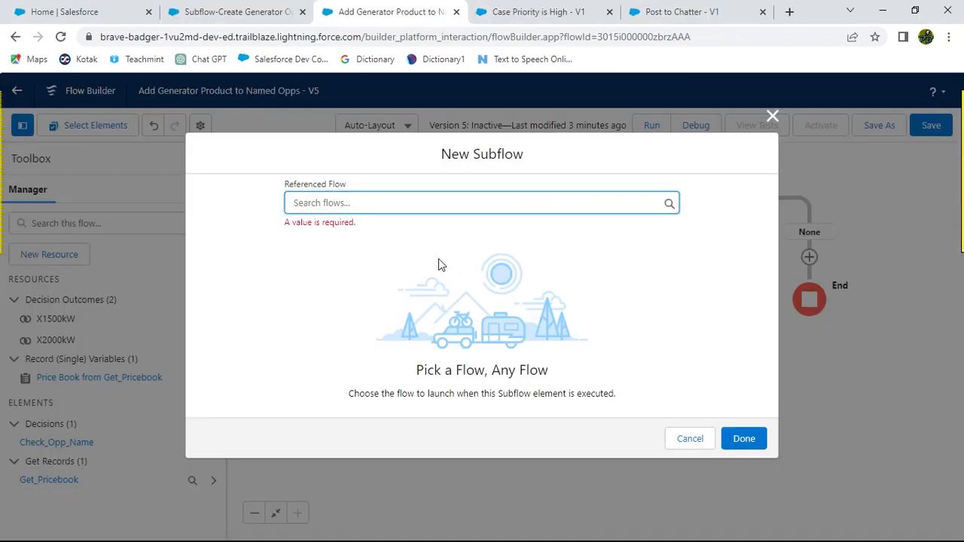
{"action": "left_click", "coordinate": [672, 438]}
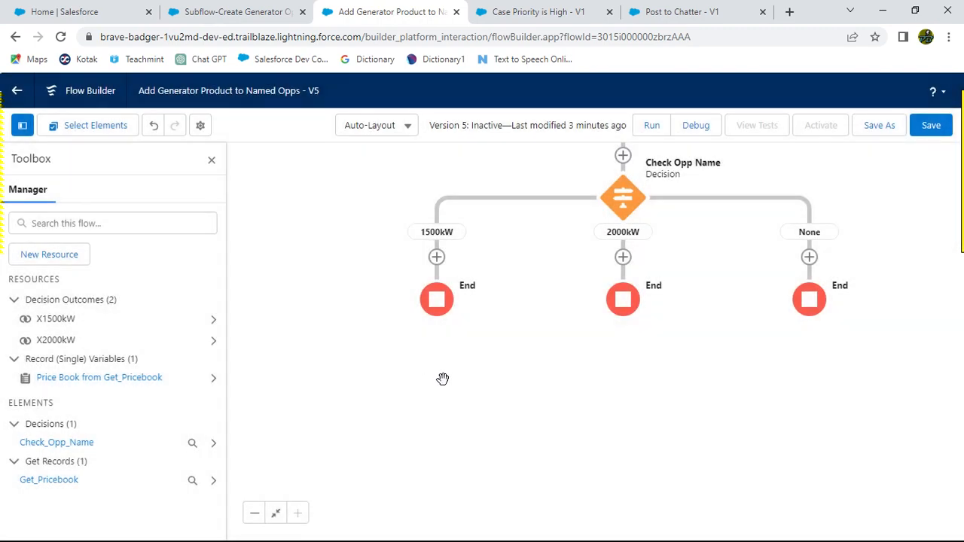
Step: Try again to add a Subflow element on the 1500kW path referencing Subflow-Create Generator Opp Product, cancelling the dialog
{"action": "key", "text": "alt+Tab"}
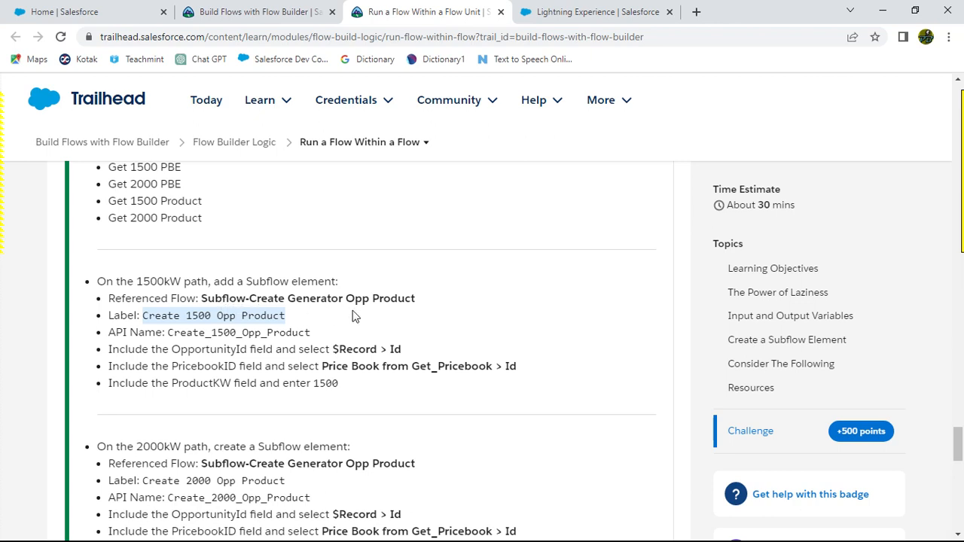
{"action": "left_click_drag", "start_coordinate": [201, 298], "coordinate": [314, 299]}
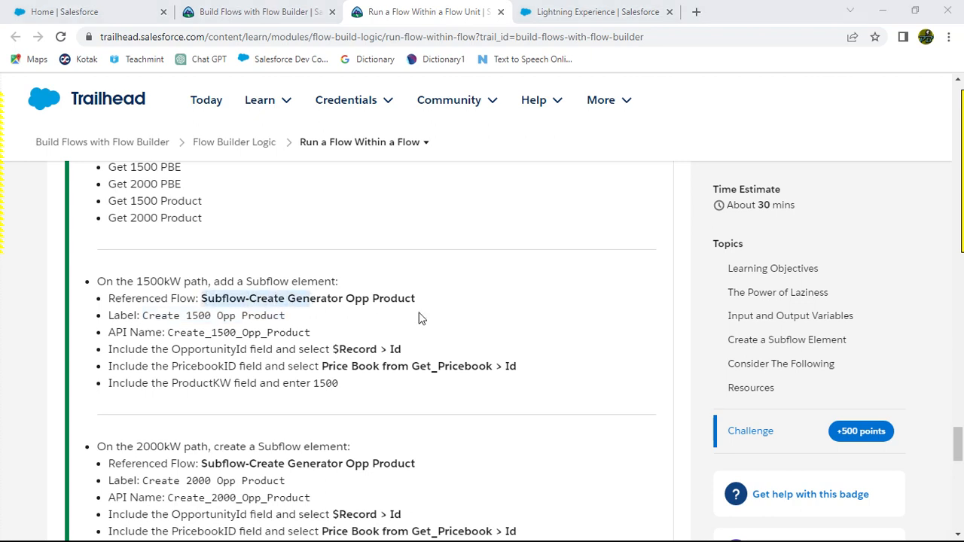
{"action": "key", "text": "alt+Tab"}
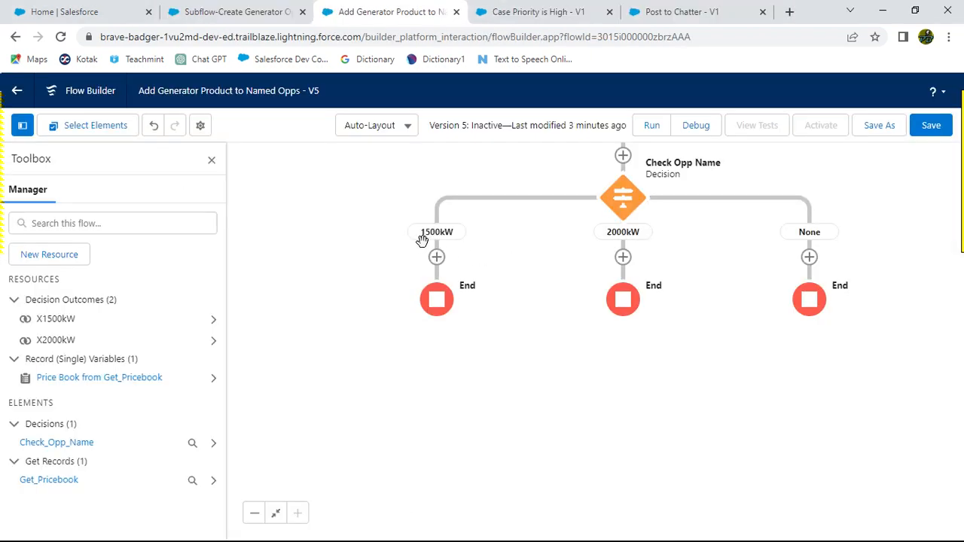
{"action": "left_click", "coordinate": [437, 257]}
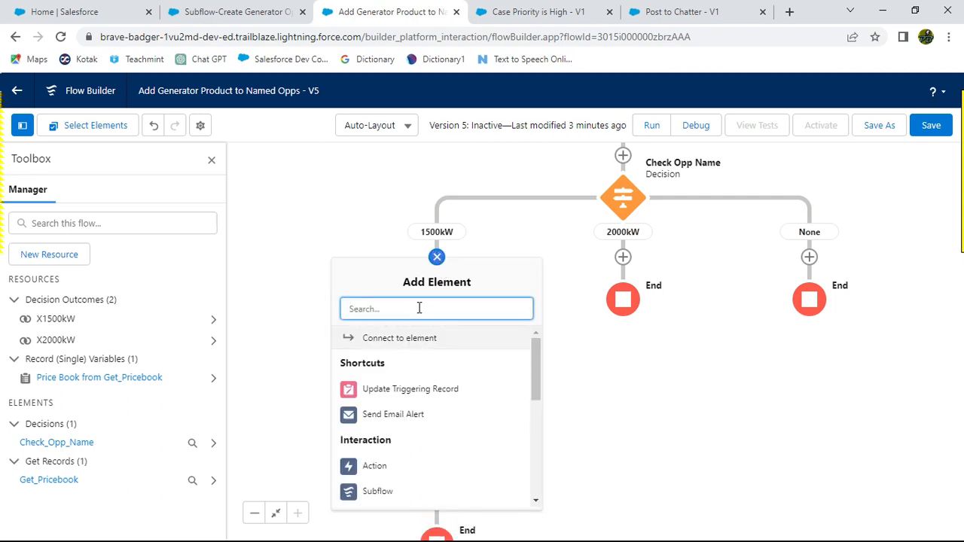
{"action": "type", "text": "su"}
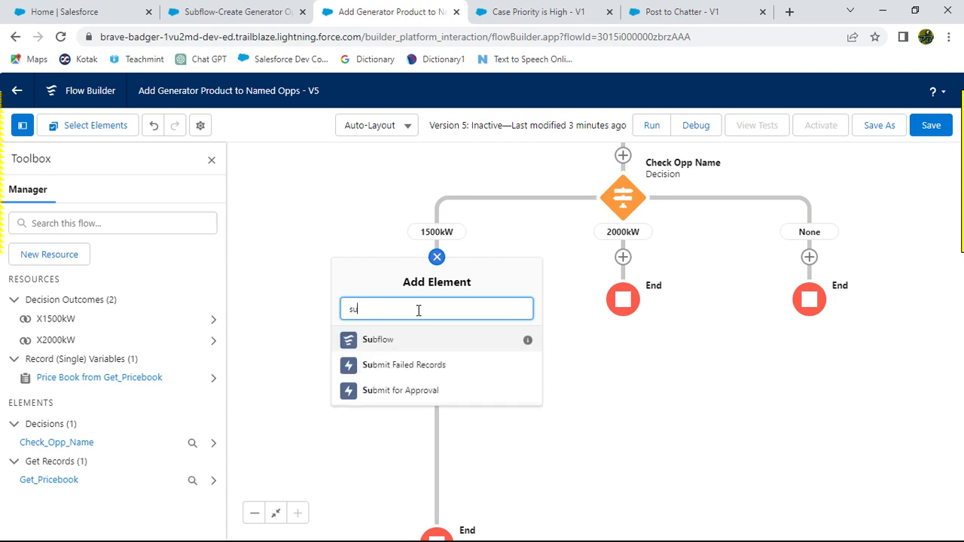
{"action": "left_click", "coordinate": [394, 340]}
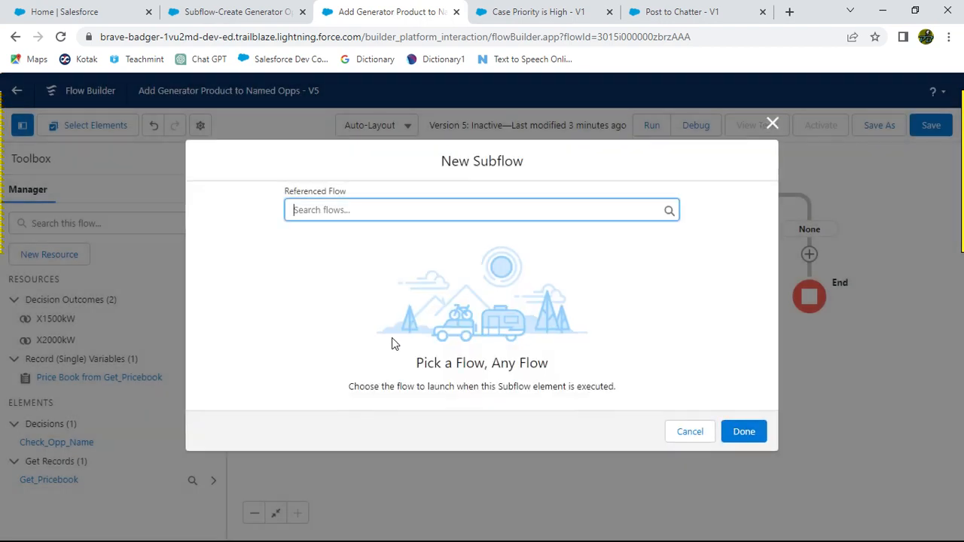
{"action": "left_click", "coordinate": [356, 208]}
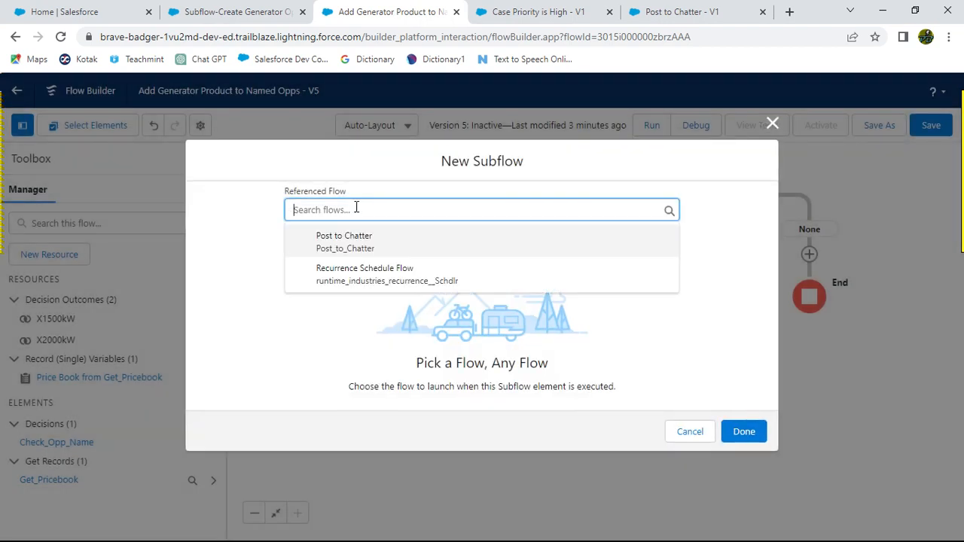
{"action": "left_click", "coordinate": [687, 433]}
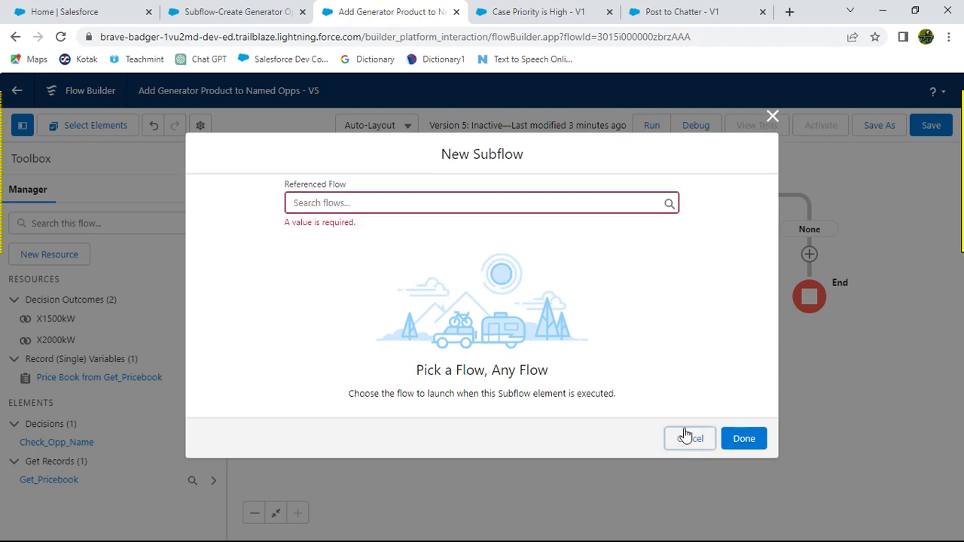
{"action": "key", "text": "alt+Tab"}
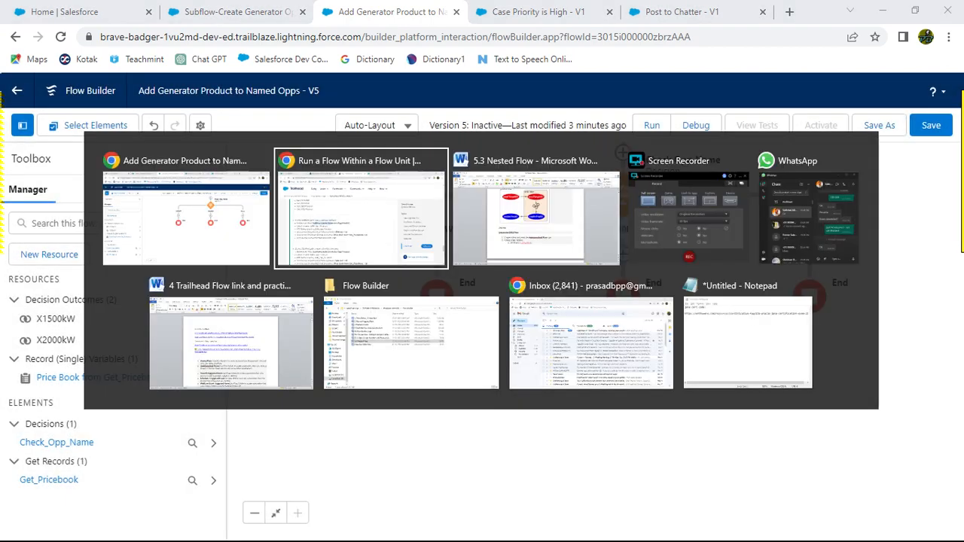
{"action": "key", "text": "alt+Tab"}
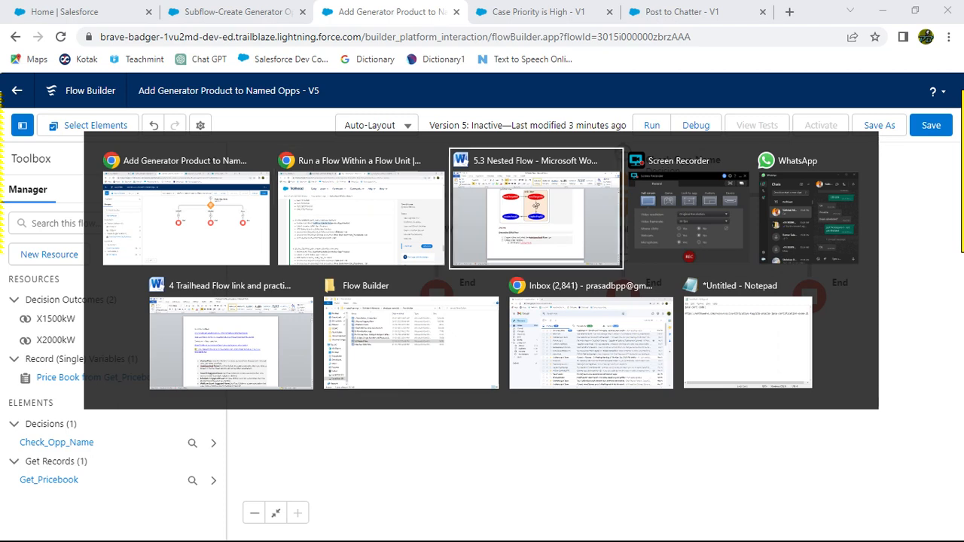
{"action": "key", "text": "alt+Tab"}
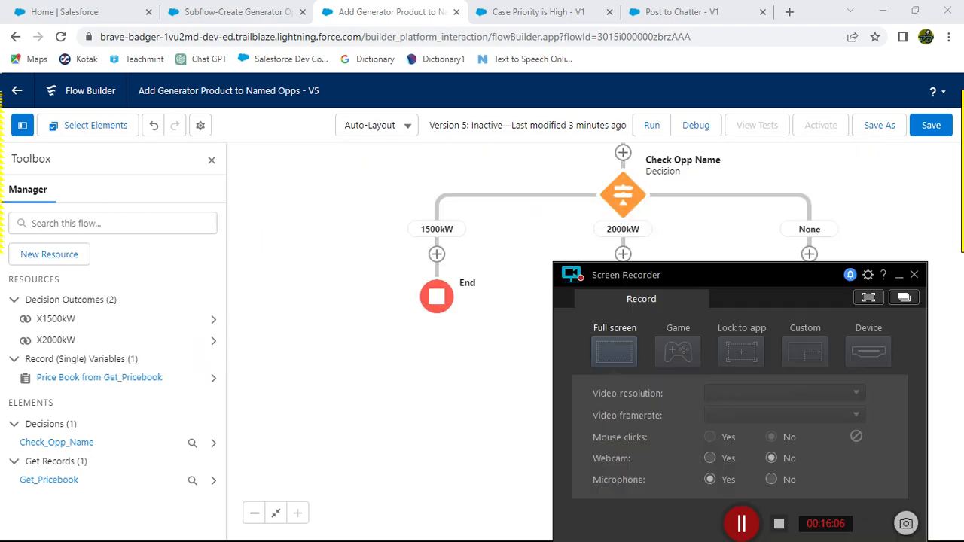
{"action": "left_click", "coordinate": [741, 524]}
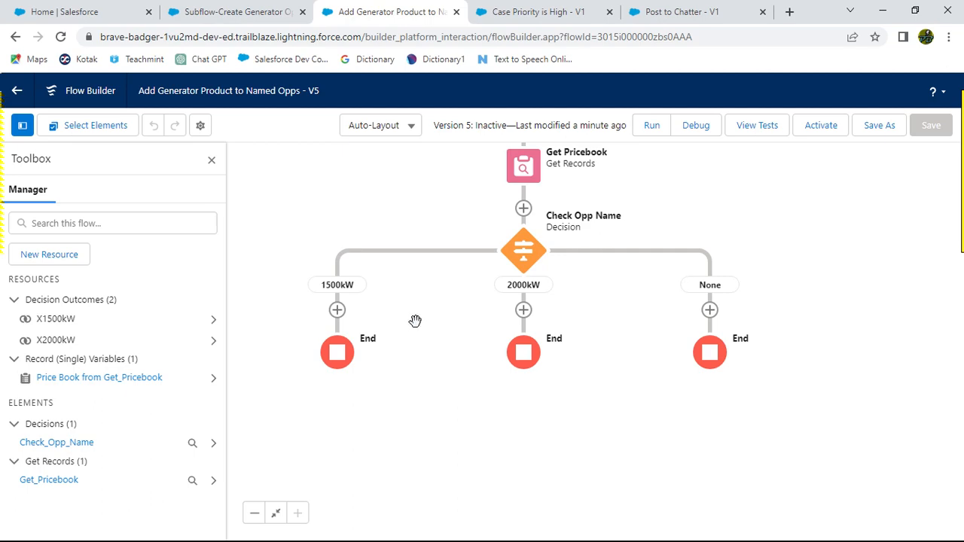
{"action": "key", "text": "alt+Tab"}
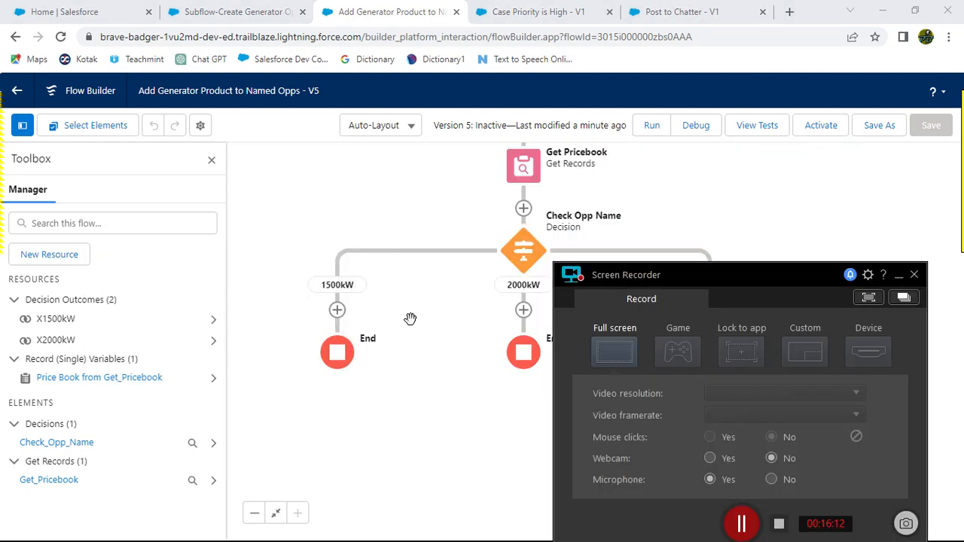
{"action": "key", "text": "alt+Tab"}
{"action": "key", "text": "alt+Tab"}
{"action": "key", "text": "alt+Tab"}
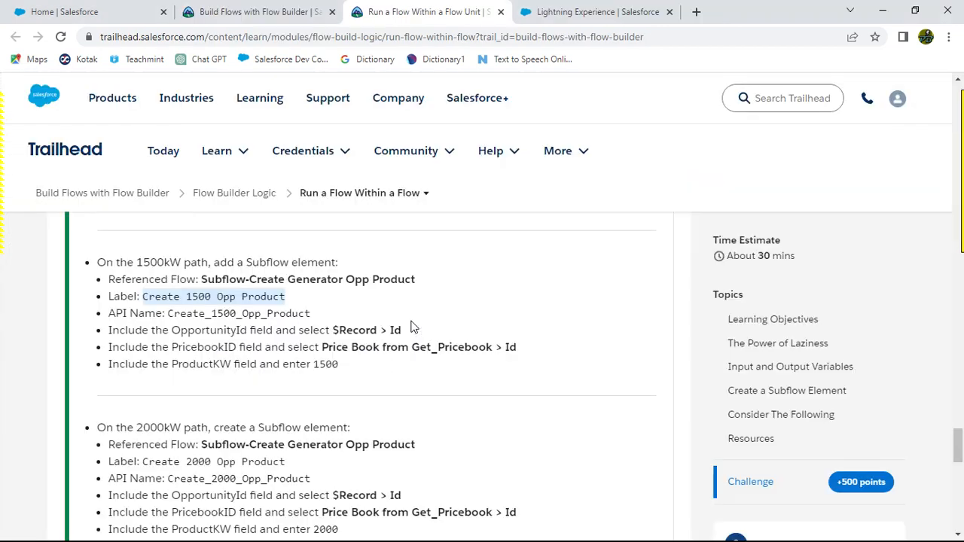
Step: Review the challenge instructions for the 1500kW Subflow element and compare the subflow and parent flow canvases
{"action": "scroll", "coordinate": [377, 296], "scroll_direction": "up", "scroll_amount": 2}
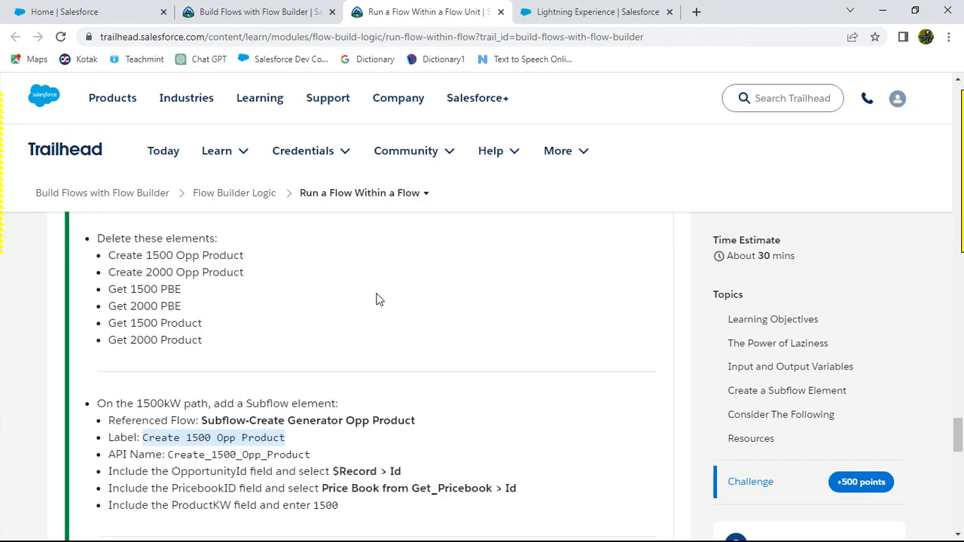
{"action": "scroll", "coordinate": [224, 271], "scroll_direction": "down", "scroll_amount": 3}
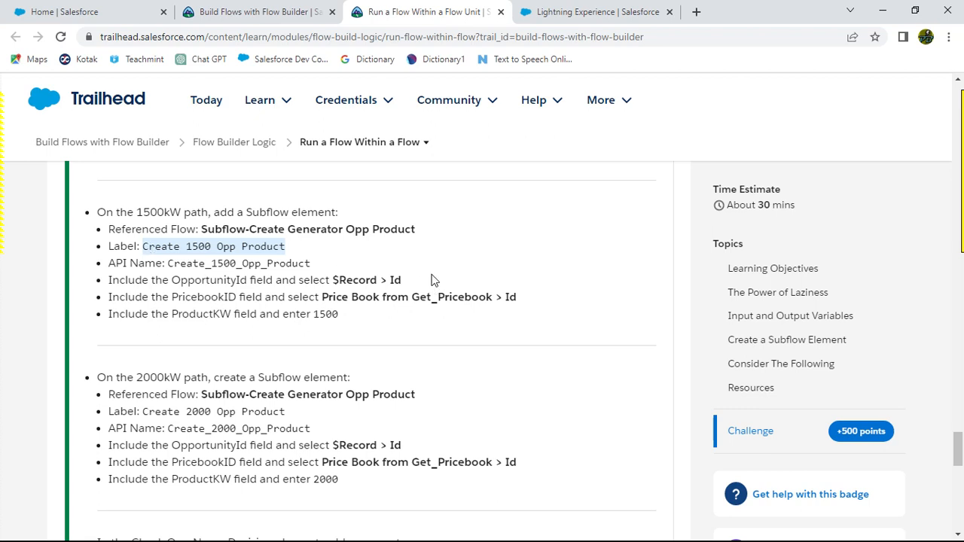
{"action": "key", "text": "alt+Tab"}
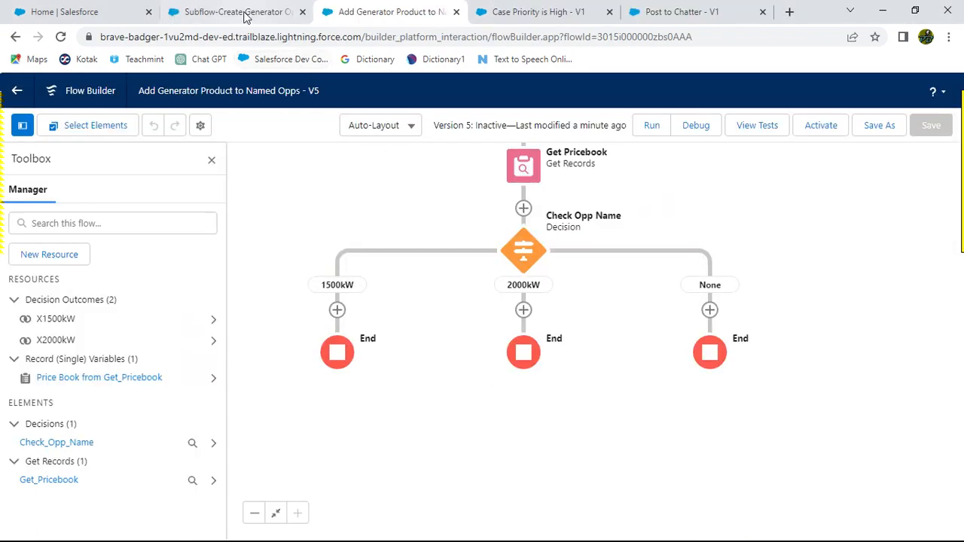
{"action": "left_click", "coordinate": [233, 12]}
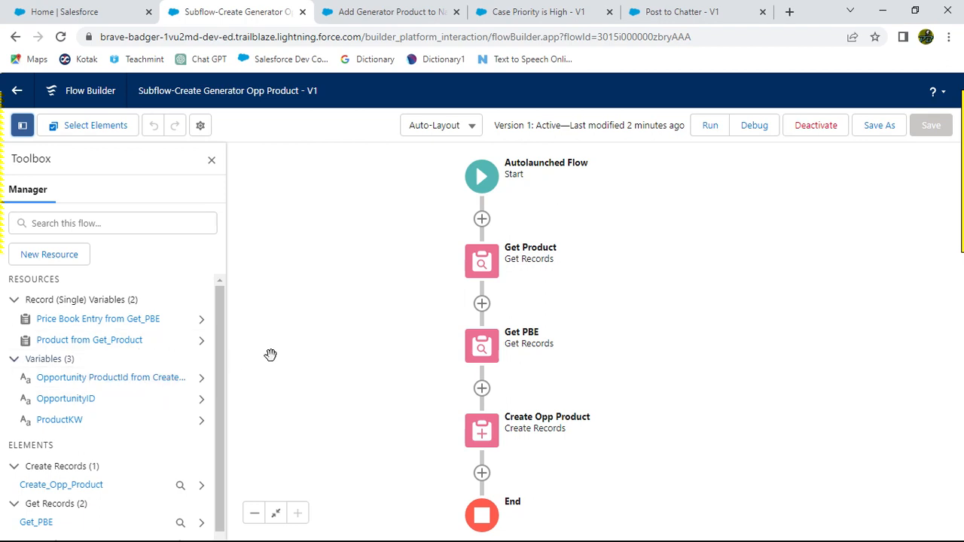
{"action": "left_click", "coordinate": [396, 12]}
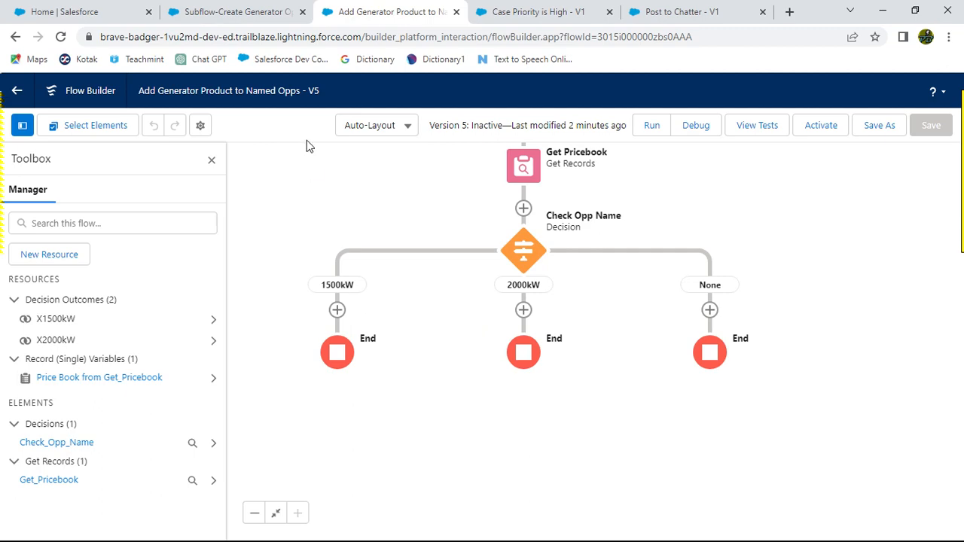
{"action": "key", "text": "alt+Tab"}
{"action": "key", "text": "alt+Tab"}
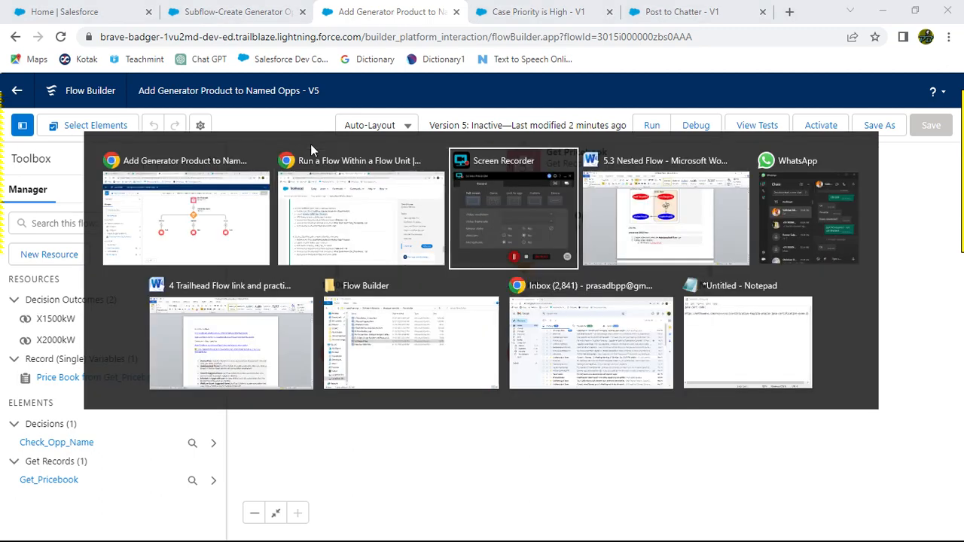
{"action": "key", "text": "alt+Tab"}
{"action": "key", "text": "alt+Tab"}
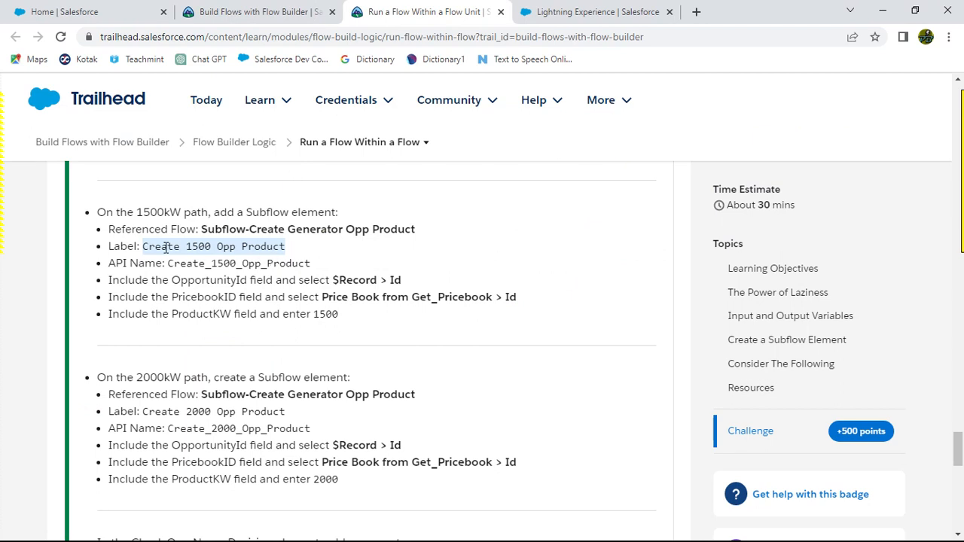
Step: Add a Subflow element on the 1500kW path referencing Subflow-Create Generator Opp Product, labelled Create 1500 Opp Product
{"action": "left_click", "coordinate": [219, 245]}
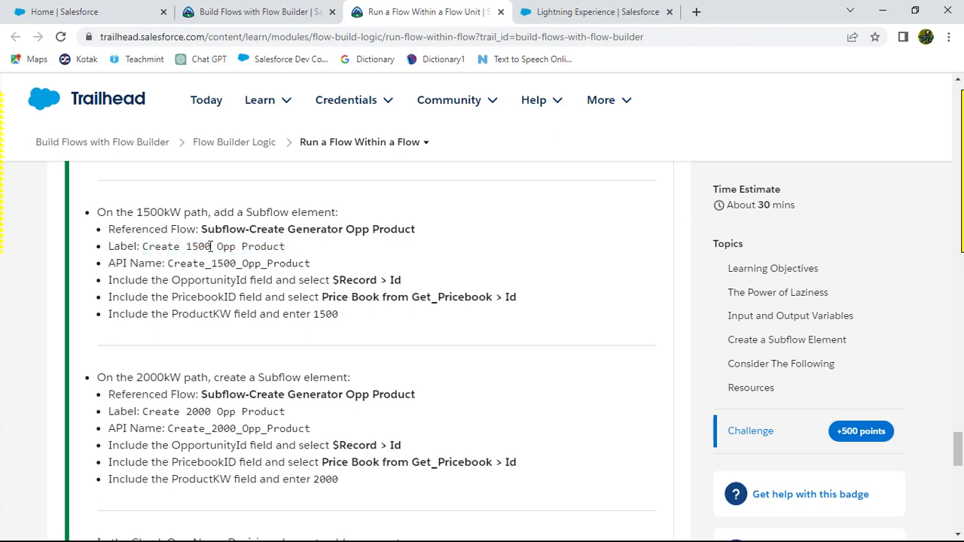
{"action": "left_click_drag", "start_coordinate": [143, 247], "coordinate": [290, 247]}
{"action": "key", "text": "ctrl+c"}
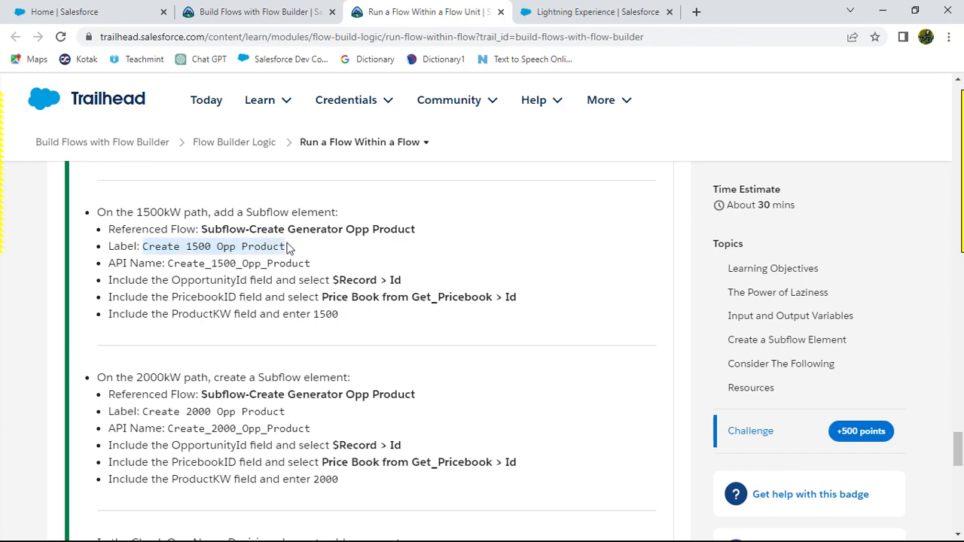
{"action": "key", "text": "alt+Tab"}
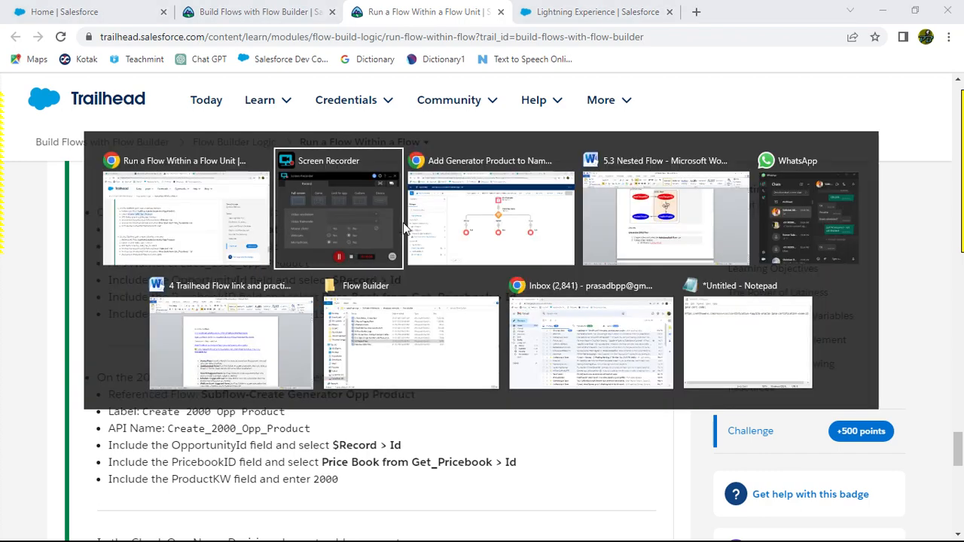
{"action": "key", "text": "alt+Tab"}
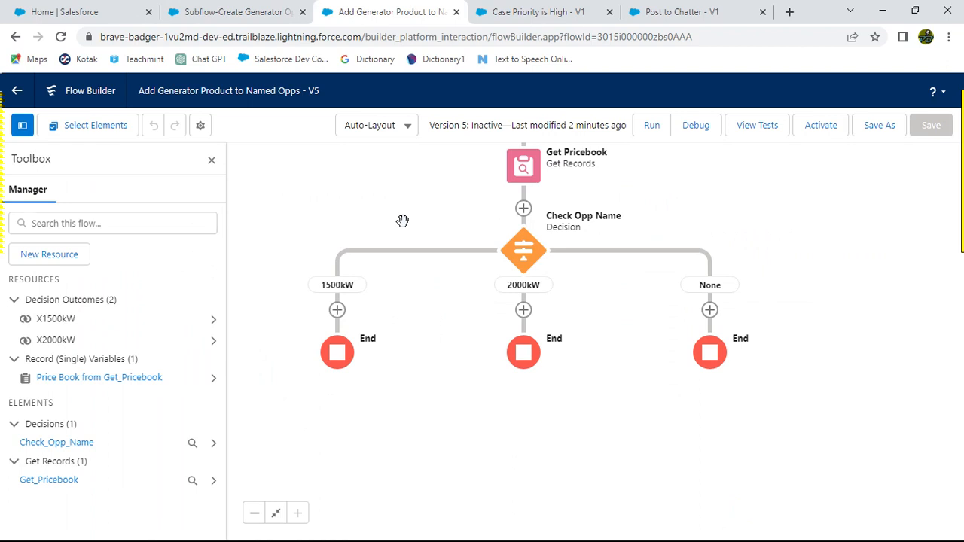
{"action": "left_click", "coordinate": [337, 311]}
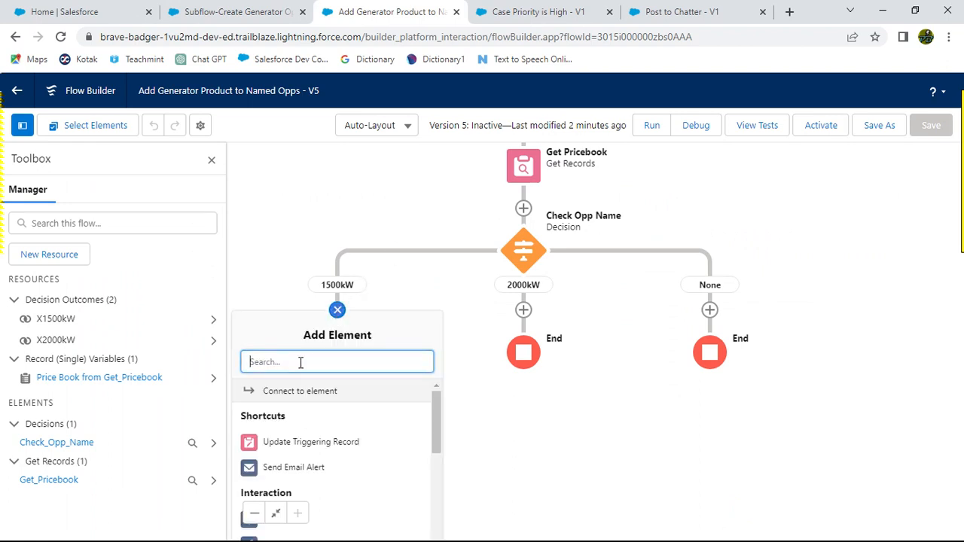
{"action": "type", "text": "sub"}
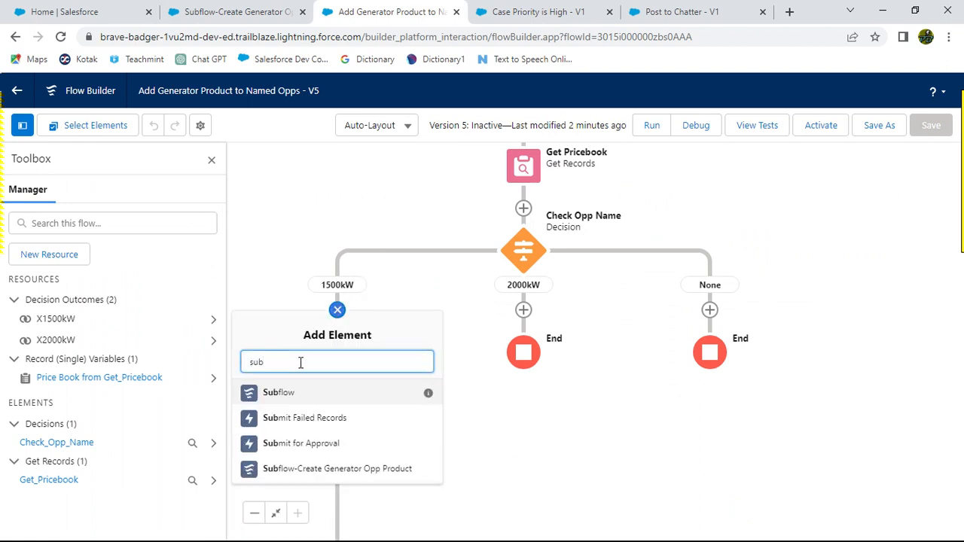
{"action": "left_click", "coordinate": [333, 469]}
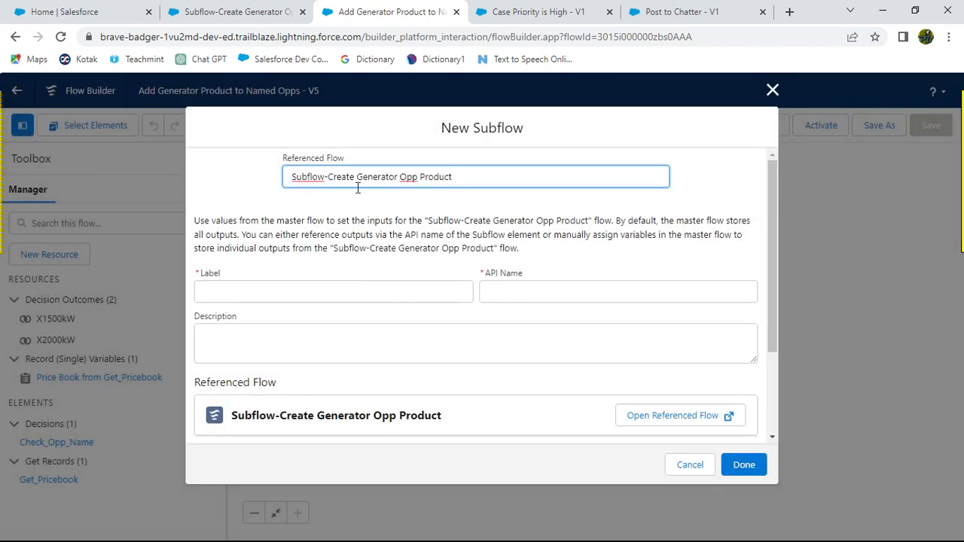
{"action": "left_click", "coordinate": [262, 287]}
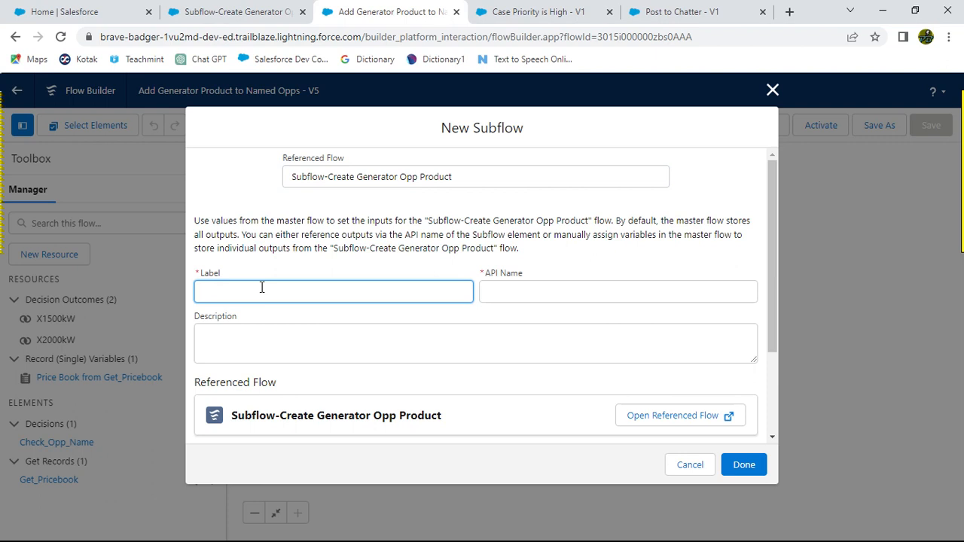
{"action": "key", "text": "ctrl+v"}
{"action": "left_click", "coordinate": [301, 270]}
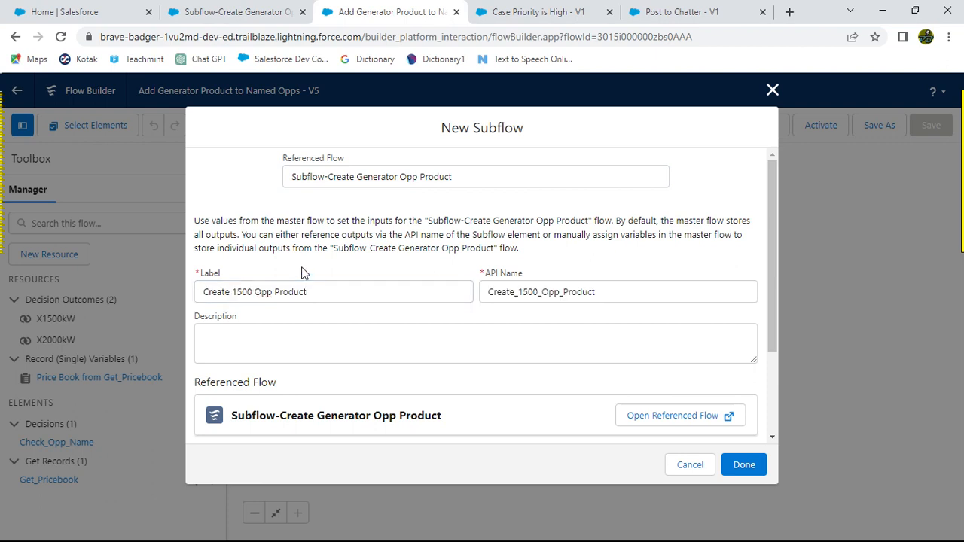
Step: Open the referenced subflow to check its input variables against the challenge instructions
{"action": "scroll", "coordinate": [332, 319], "scroll_direction": "down", "scroll_amount": 3}
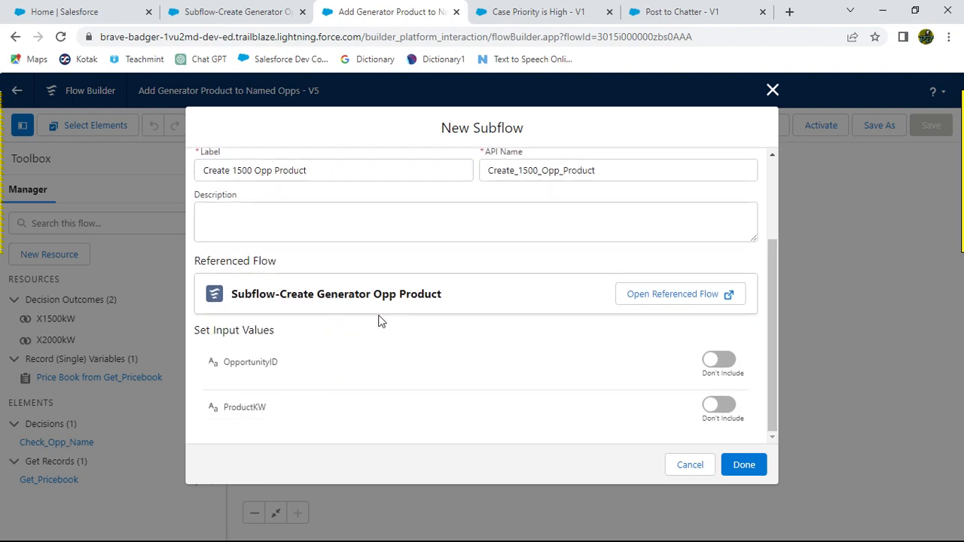
{"action": "key", "text": "alt+Tab"}
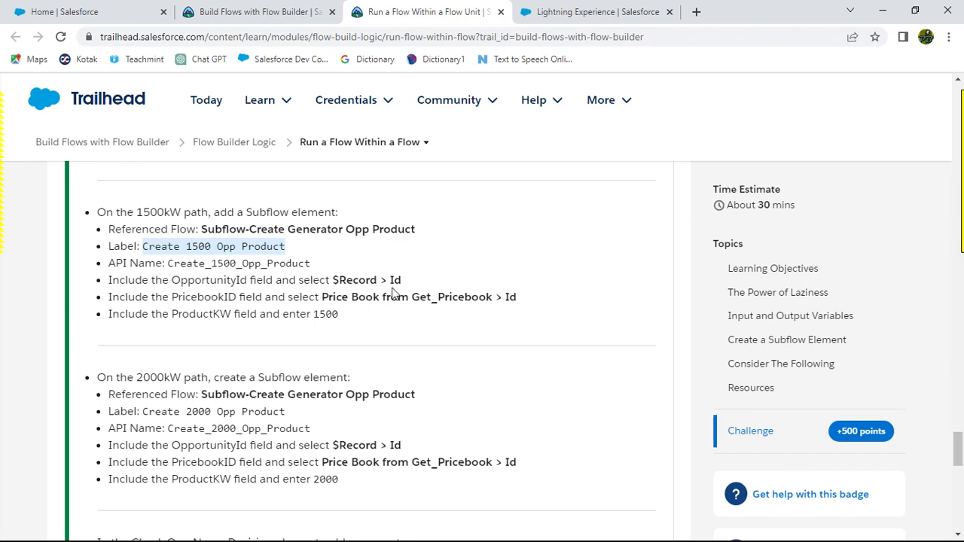
{"action": "key", "text": "alt+Tab"}
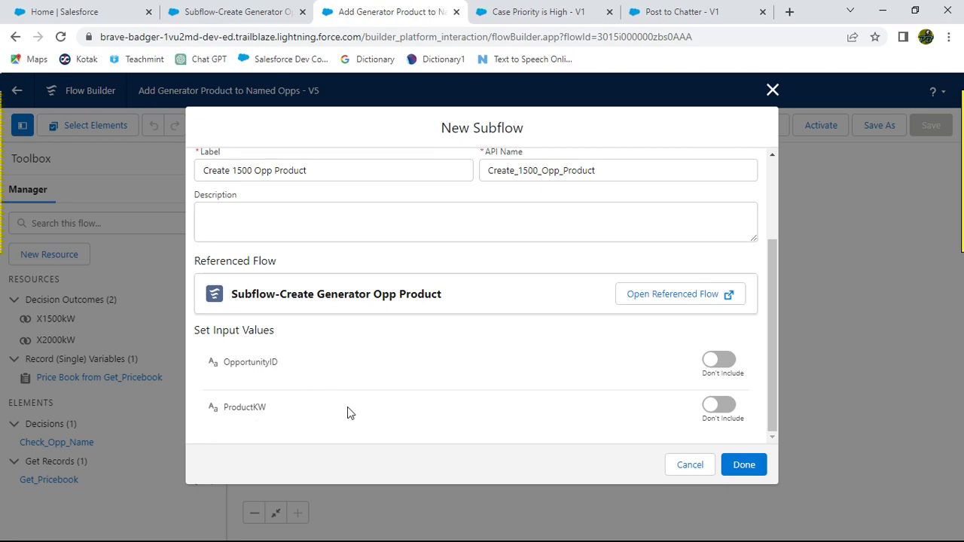
{"action": "key", "text": "alt+Tab"}
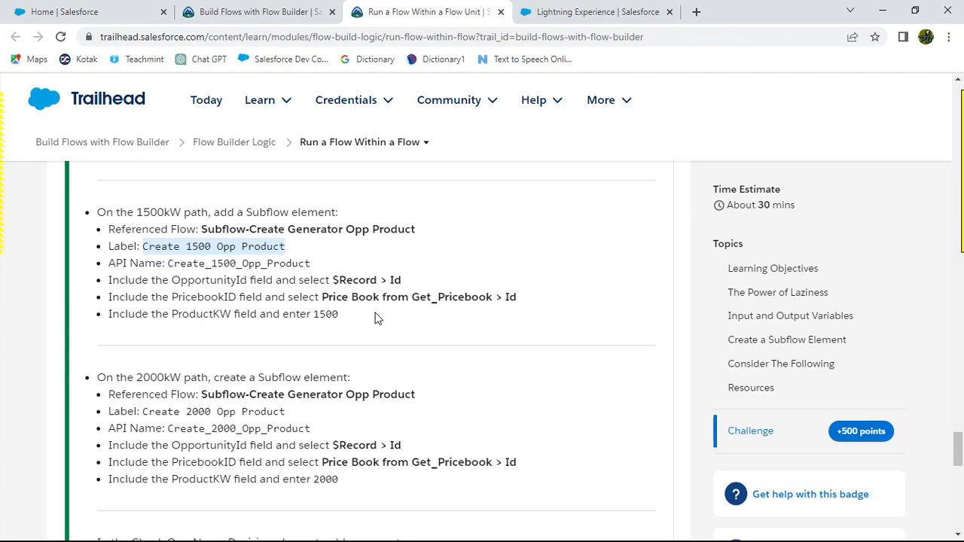
{"action": "key", "text": "alt+Tab"}
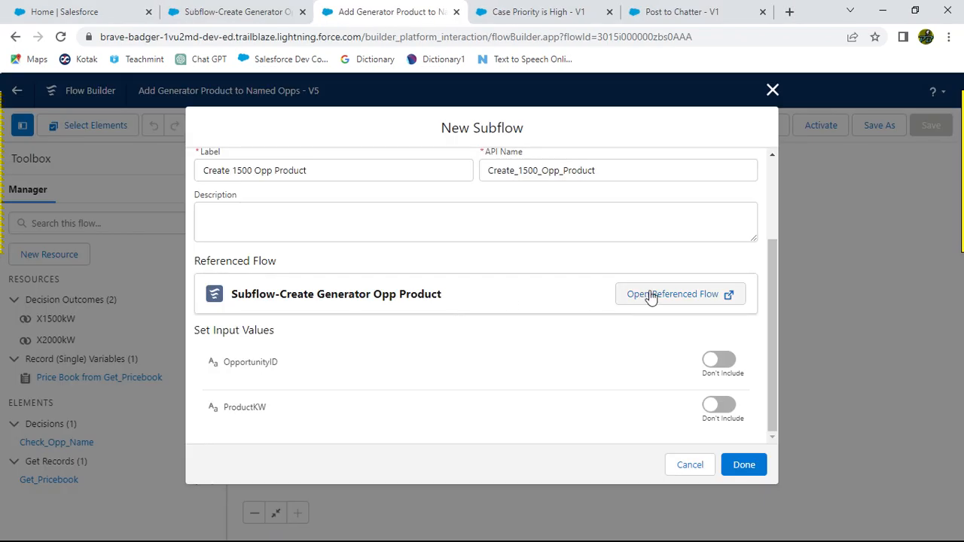
{"action": "left_click", "coordinate": [650, 296]}
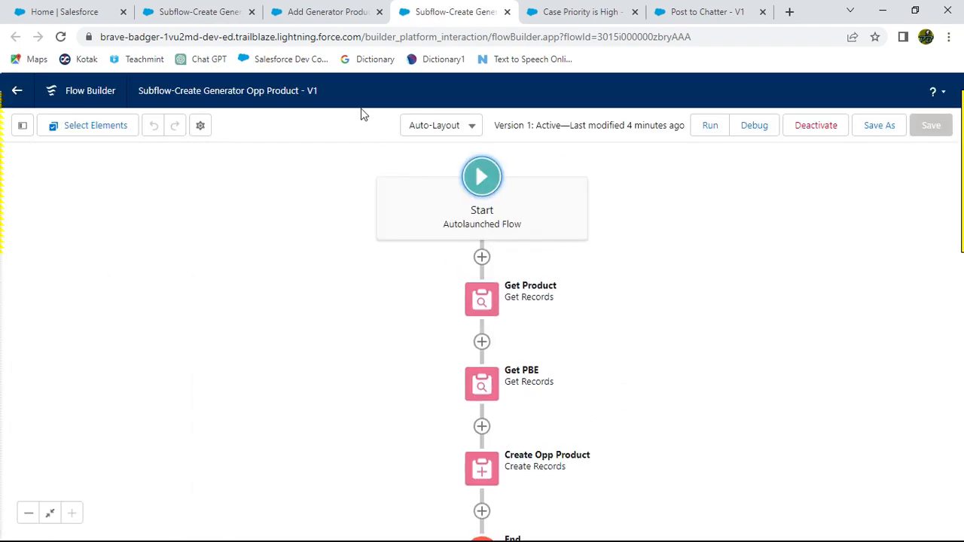
{"action": "left_click", "coordinate": [322, 15]}
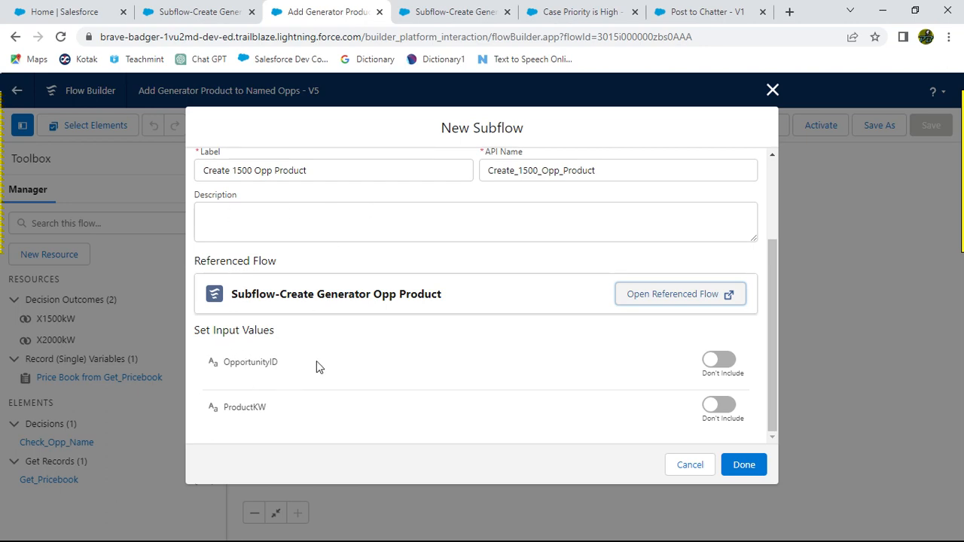
{"action": "key", "text": "alt+Tab"}
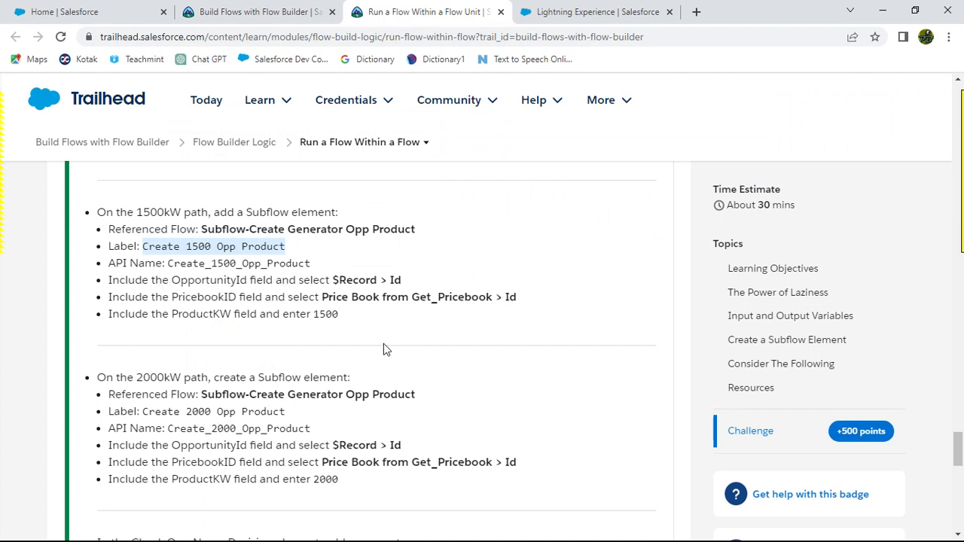
{"action": "key", "text": "alt+Tab"}
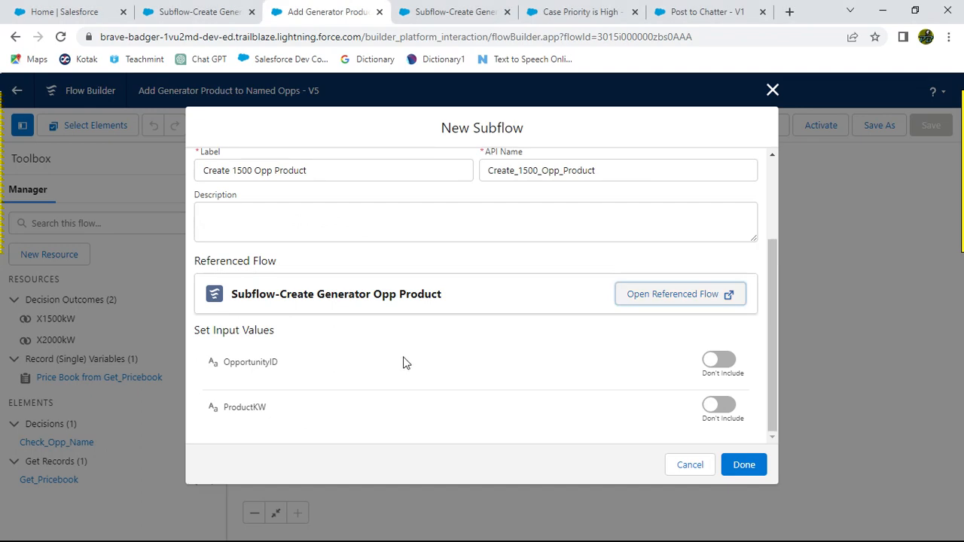
Step: Include the OpportunityID input and set it to the $Record Id
{"action": "left_click", "coordinate": [714, 361]}
{"action": "key", "text": "alt+Tab"}
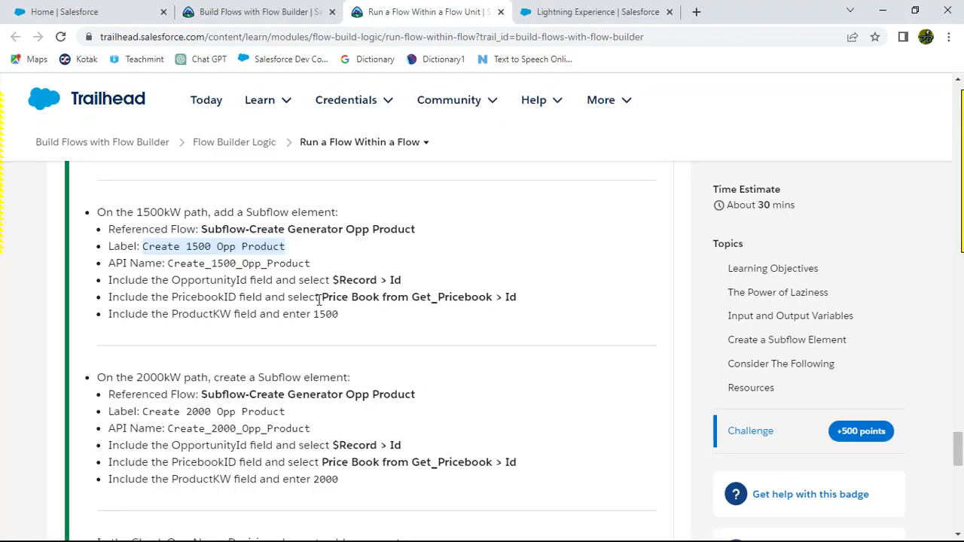
{"action": "key", "text": "alt+Tab"}
{"action": "left_click", "coordinate": [294, 381]}
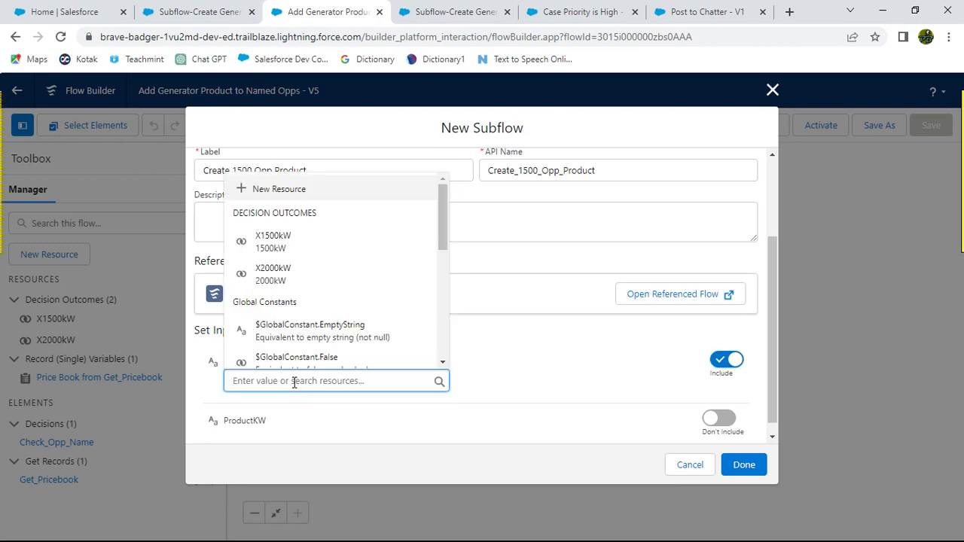
{"action": "type", "text": "Re"}
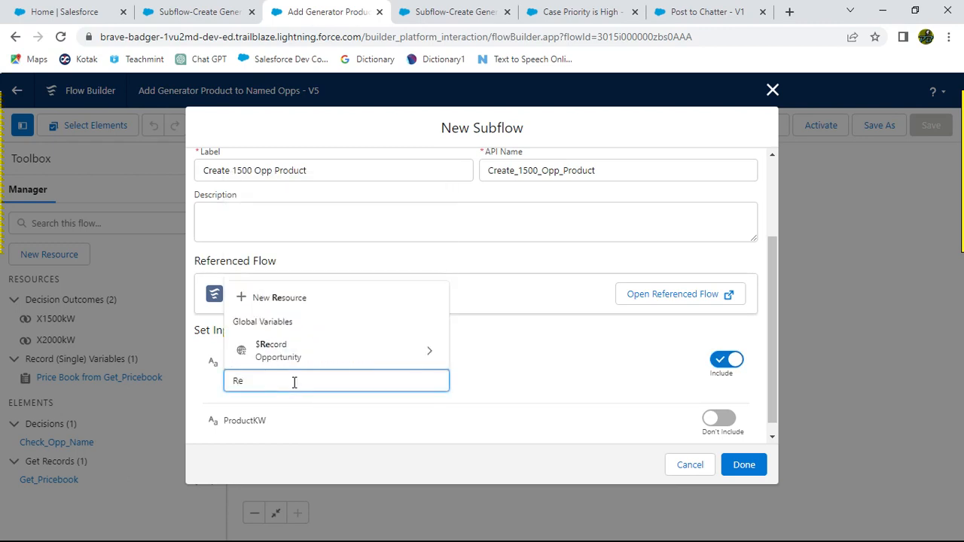
{"action": "left_click", "coordinate": [426, 360]}
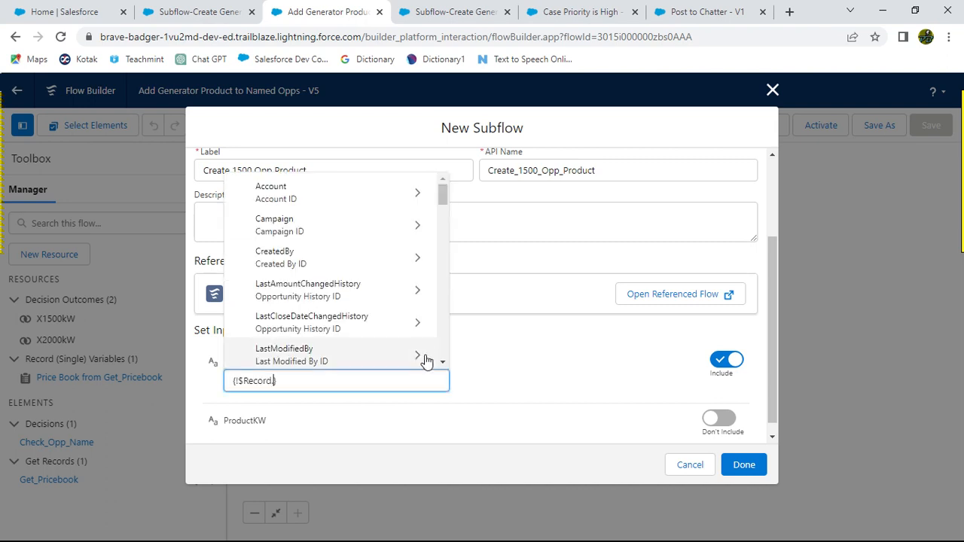
{"action": "type", "text": "Id"}
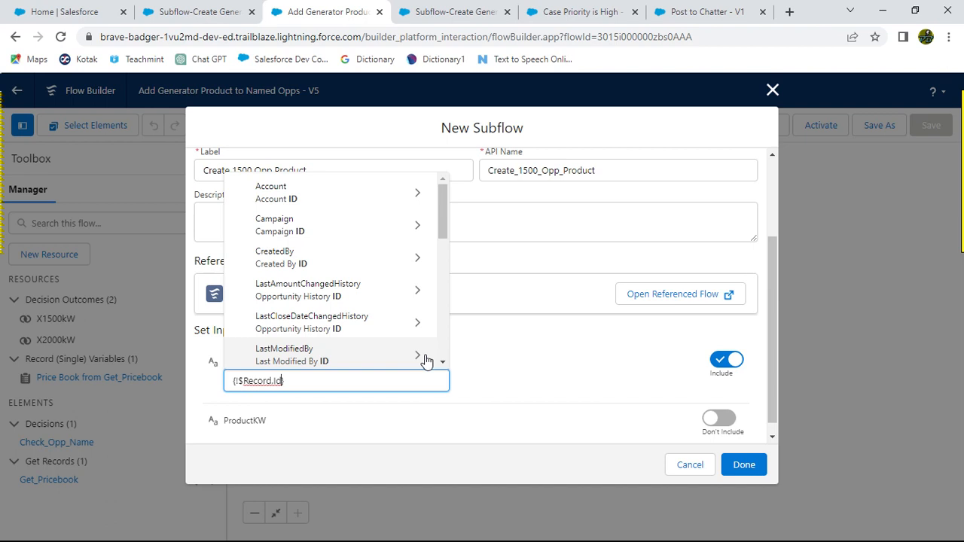
{"action": "scroll", "coordinate": [377, 341], "scroll_direction": "down", "scroll_amount": 2}
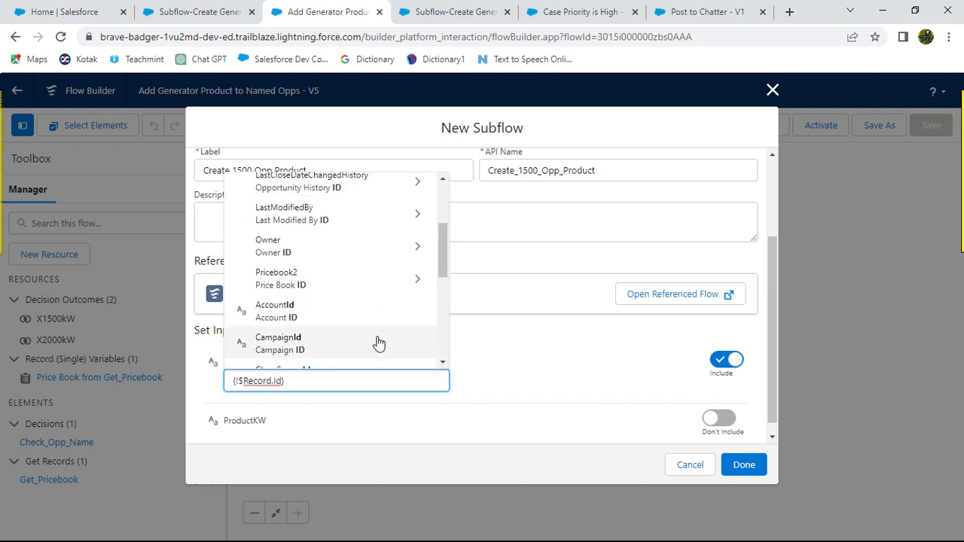
{"action": "scroll", "coordinate": [378, 342], "scroll_direction": "down", "scroll_amount": 2}
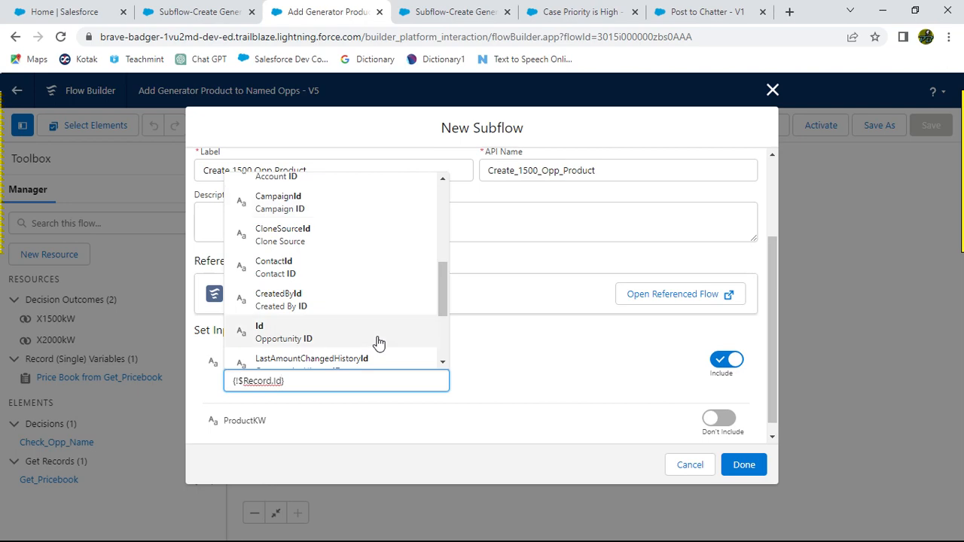
{"action": "left_click", "coordinate": [327, 337]}
{"action": "left_click", "coordinate": [505, 399]}
{"action": "key", "text": "alt+Tab"}
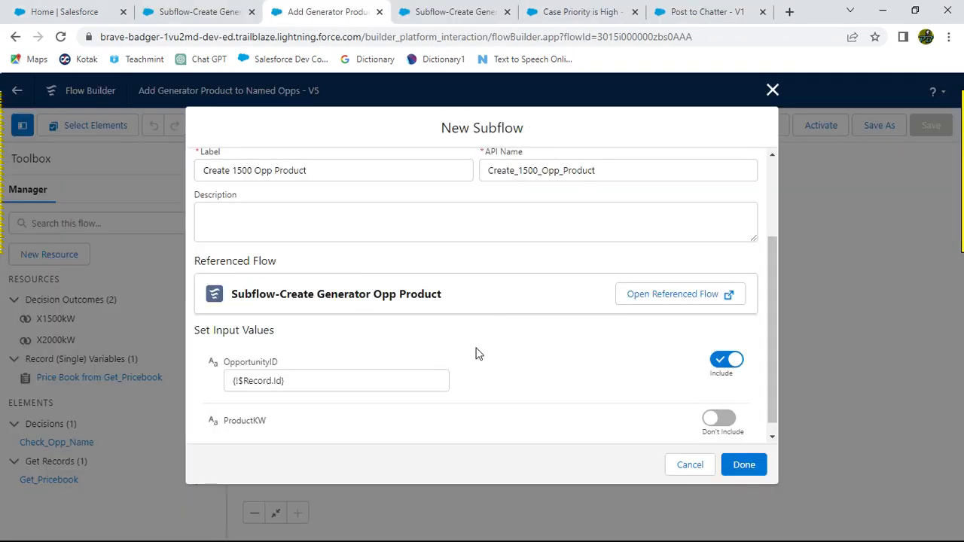
{"action": "scroll", "coordinate": [475, 351], "scroll_direction": "down", "scroll_amount": 1}
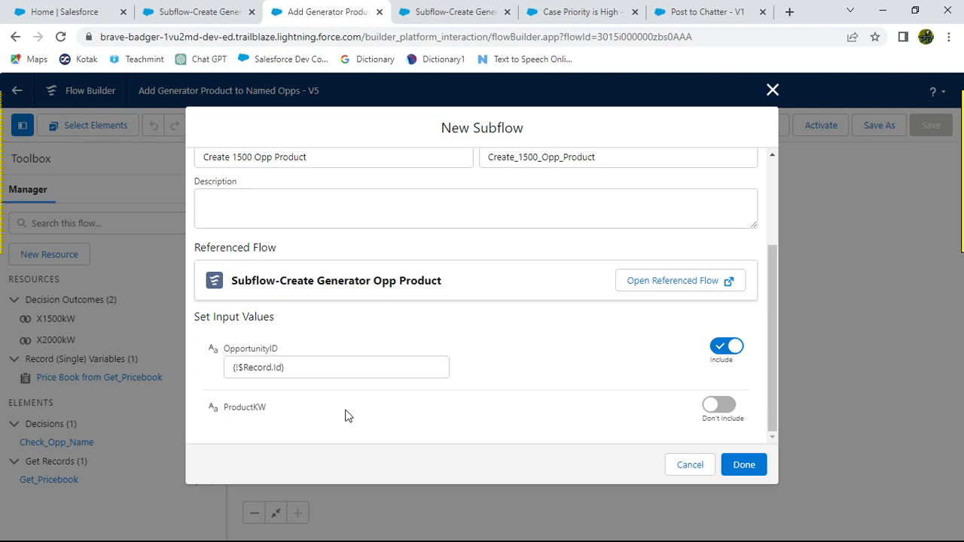
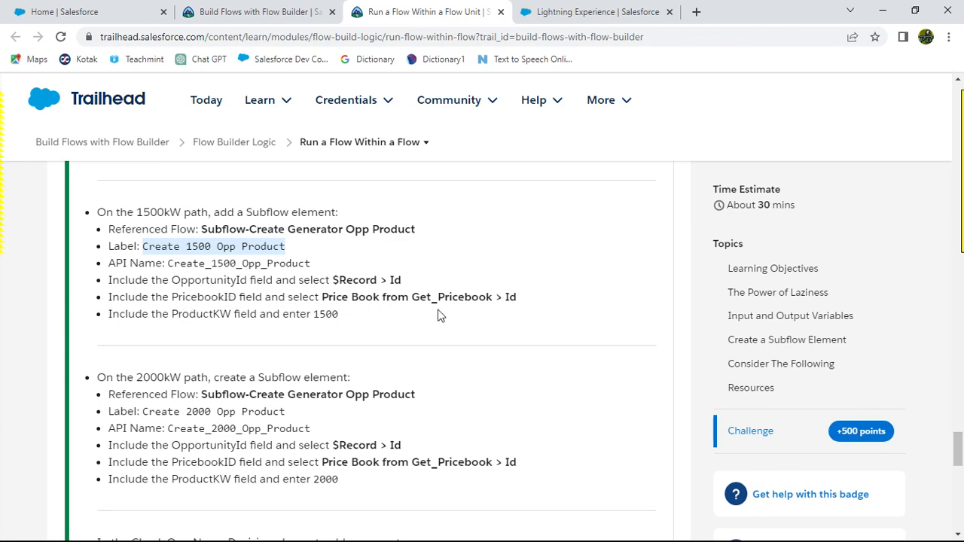
Step: Include the ProductKW input and set it to the X1500kW decision outcome, checking the challenge instructions
{"action": "key", "text": "alt+Tab"}
{"action": "scroll", "coordinate": [609, 370], "scroll_direction": "up", "scroll_amount": 3}
{"action": "scroll", "coordinate": [609, 371], "scroll_direction": "down", "scroll_amount": 3}
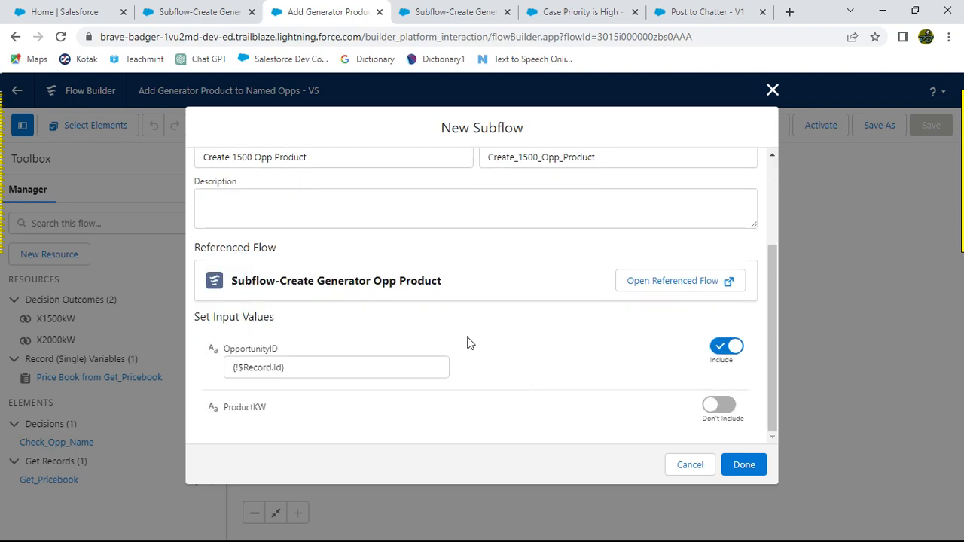
{"action": "scroll", "coordinate": [495, 350], "scroll_direction": "up", "scroll_amount": 3}
{"action": "scroll", "coordinate": [496, 351], "scroll_direction": "down", "scroll_amount": 3}
{"action": "key", "text": "alt+Tab"}
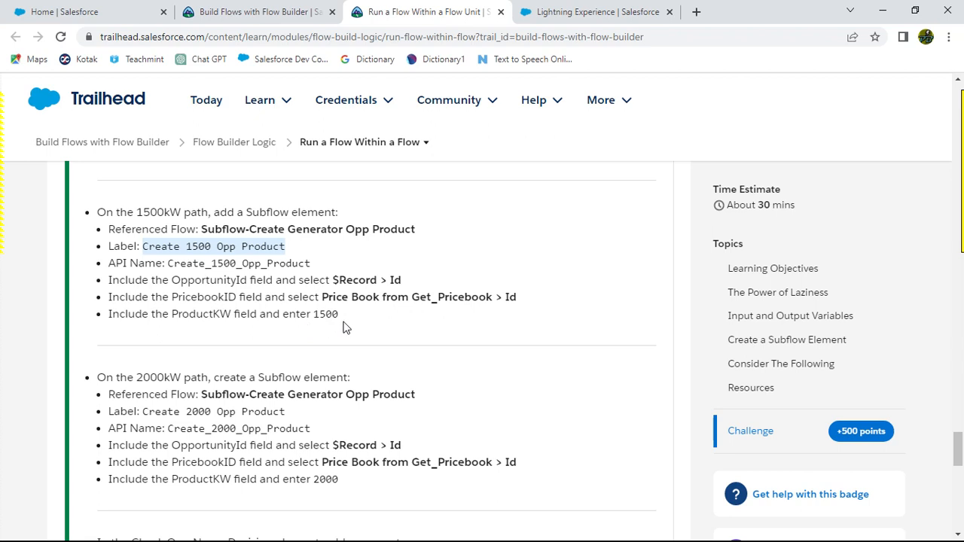
{"action": "key", "text": "alt+Tab"}
{"action": "left_click", "coordinate": [712, 406]}
{"action": "scroll", "coordinate": [440, 341], "scroll_direction": "down", "scroll_amount": 1}
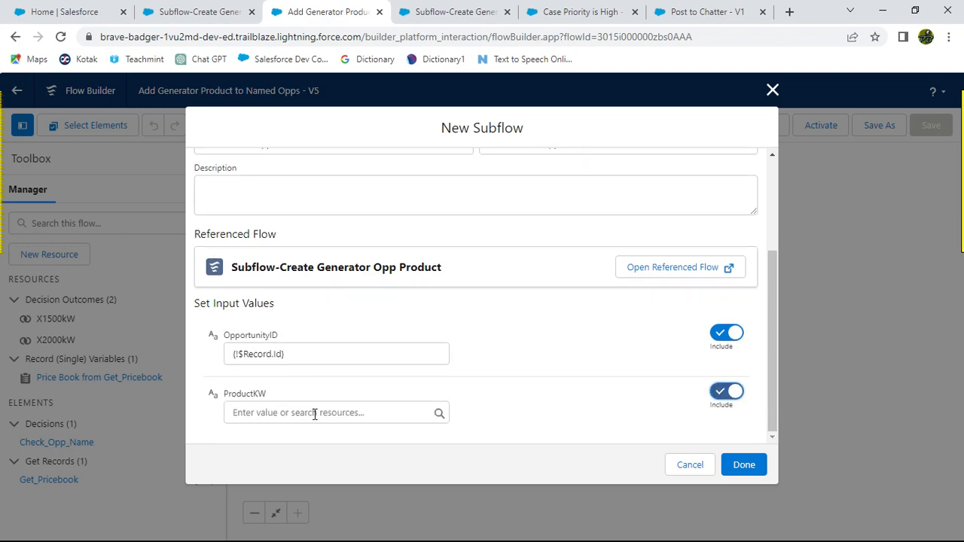
{"action": "key", "text": "alt+Tab"}
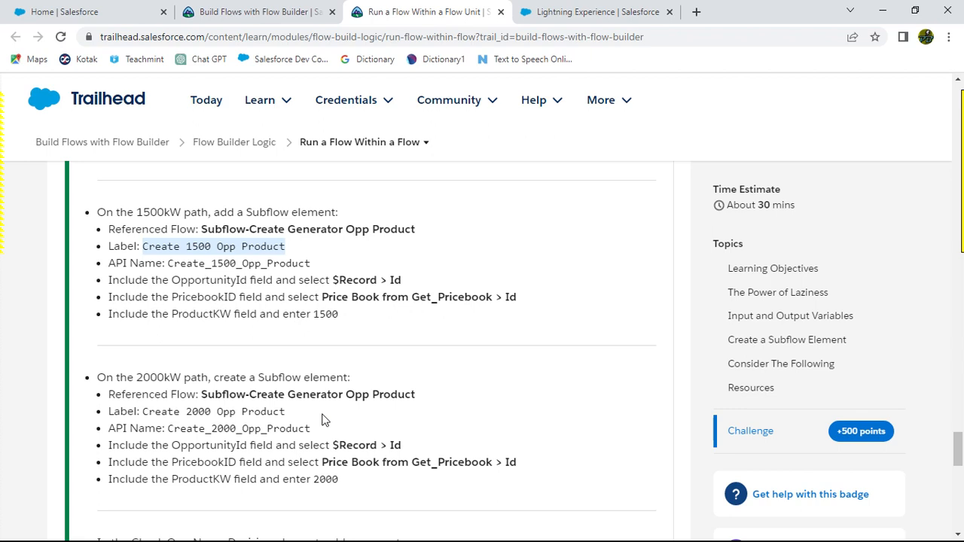
{"action": "key", "text": "alt+Tab"}
{"action": "left_click", "coordinate": [266, 413]}
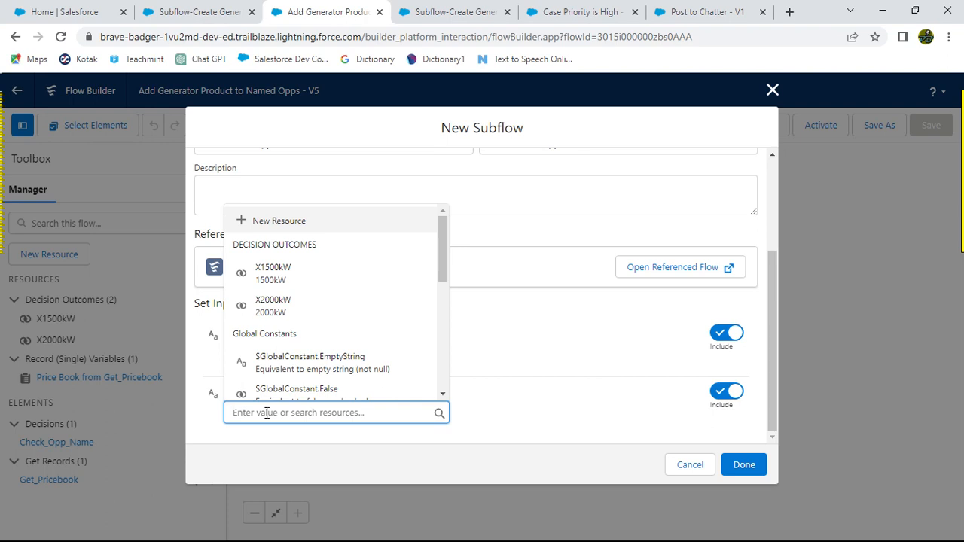
{"action": "left_click", "coordinate": [272, 273]}
{"action": "left_click", "coordinate": [498, 381]}
Step: Review the PricebookID instruction and finish the Create 1500 Opp Product subflow element
{"action": "scroll", "coordinate": [512, 378], "scroll_direction": "up", "scroll_amount": 5}
{"action": "scroll", "coordinate": [512, 377], "scroll_direction": "down", "scroll_amount": 5}
{"action": "key", "text": "alt+Tab"}
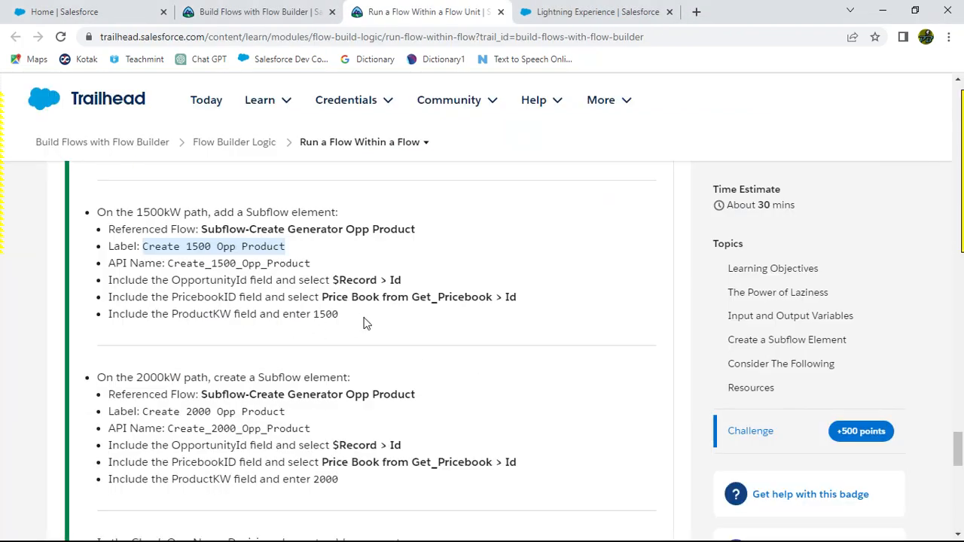
{"action": "left_click_drag", "start_coordinate": [109, 297], "coordinate": [517, 296]}
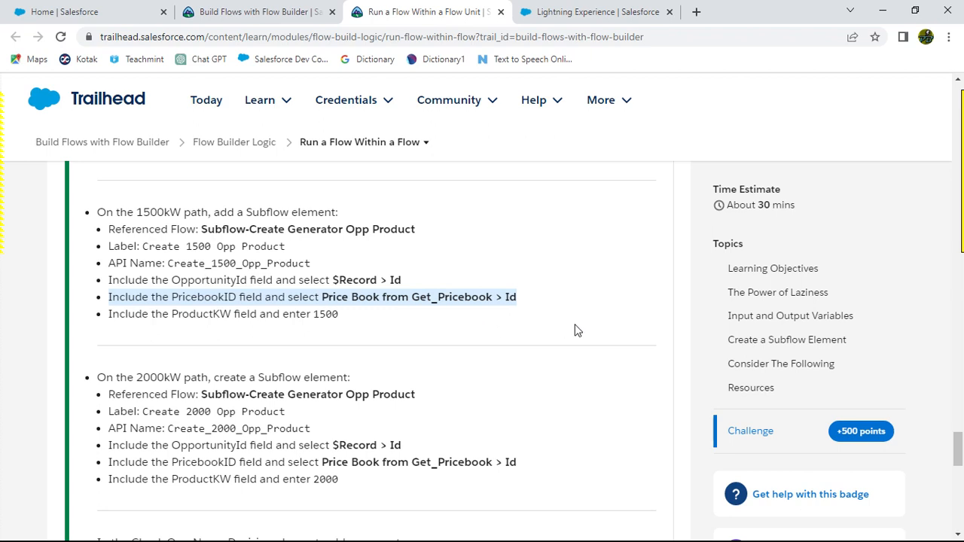
{"action": "key", "text": "alt+Tab"}
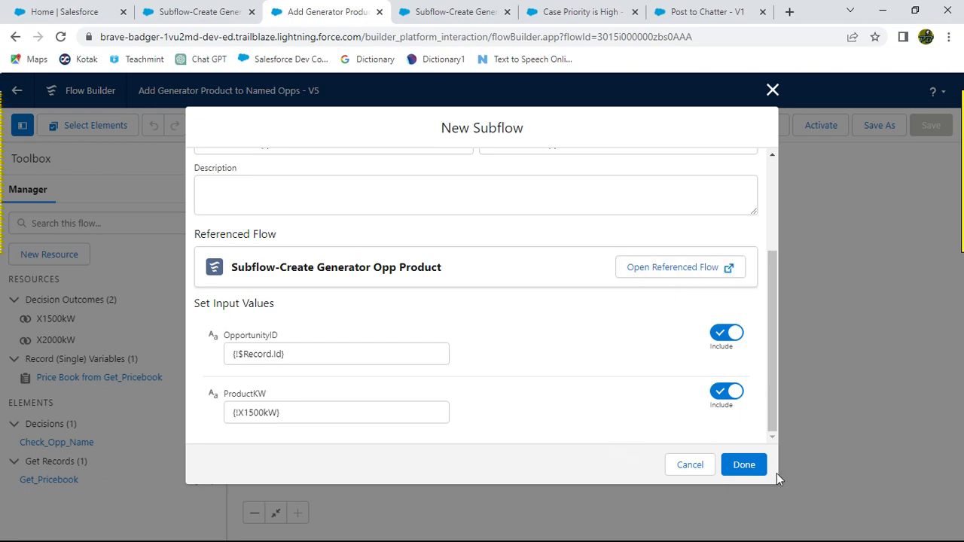
{"action": "left_click", "coordinate": [749, 466]}
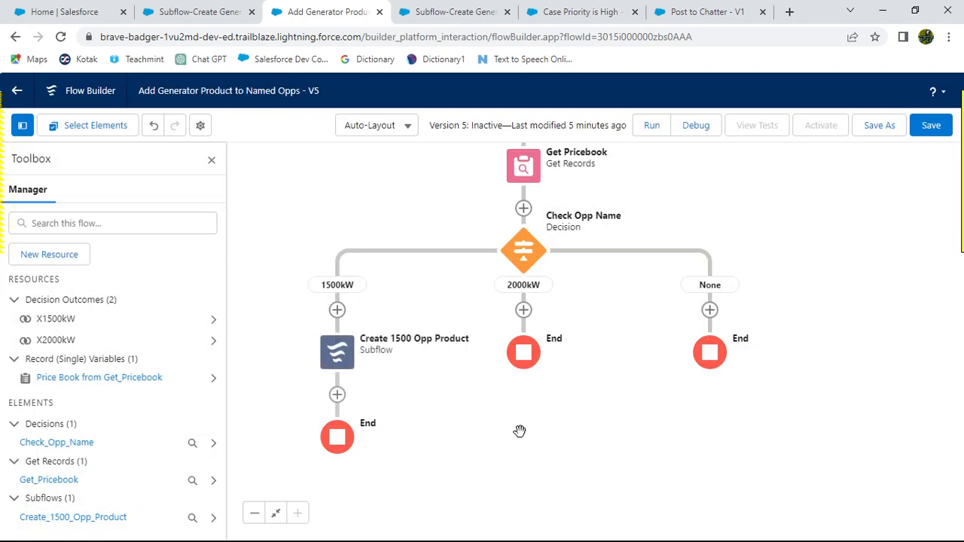
Step: Add a Subflow element on the 2000kW path referencing Subflow-Create Generator Opp Product, labelled Create 2000 Opp Product
{"action": "key", "text": "alt+Tab"}
{"action": "scroll", "coordinate": [448, 351], "scroll_direction": "down", "scroll_amount": 2}
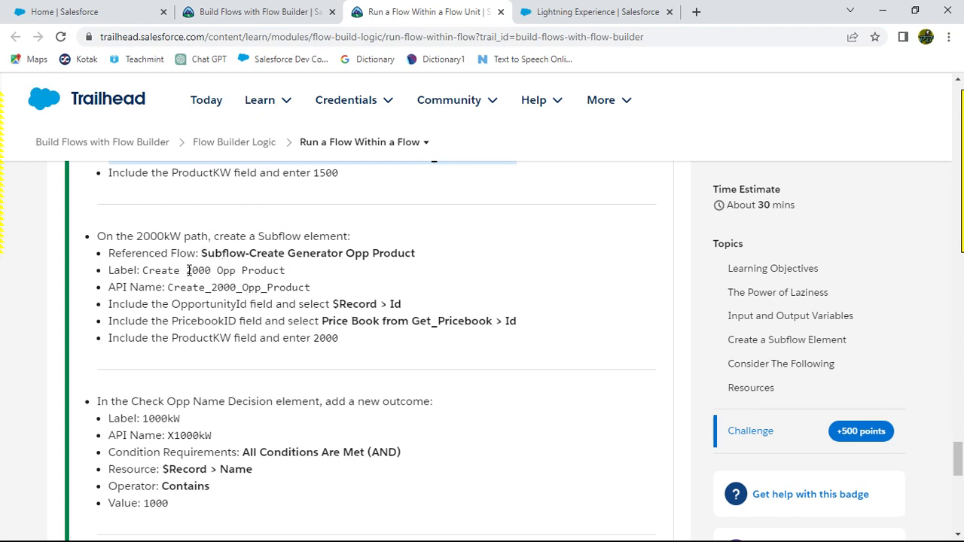
{"action": "left_click_drag", "start_coordinate": [142, 270], "coordinate": [287, 278]}
{"action": "key", "text": "ctrl+c"}
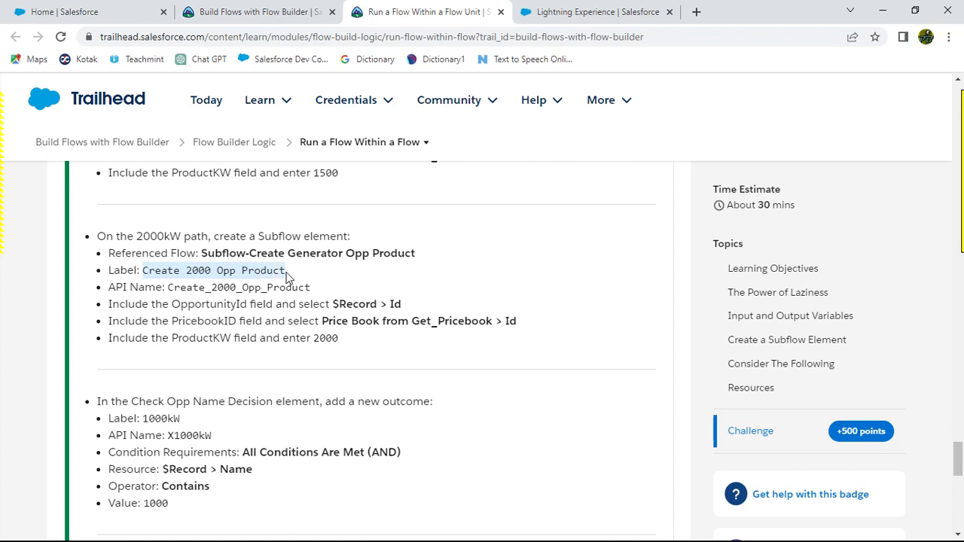
{"action": "key", "text": "alt+Tab"}
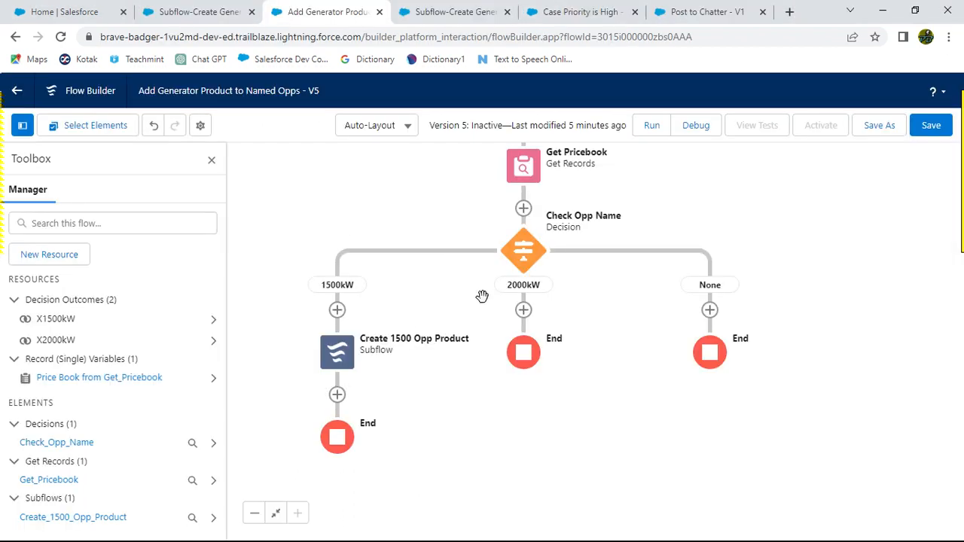
{"action": "left_click", "coordinate": [523, 311]}
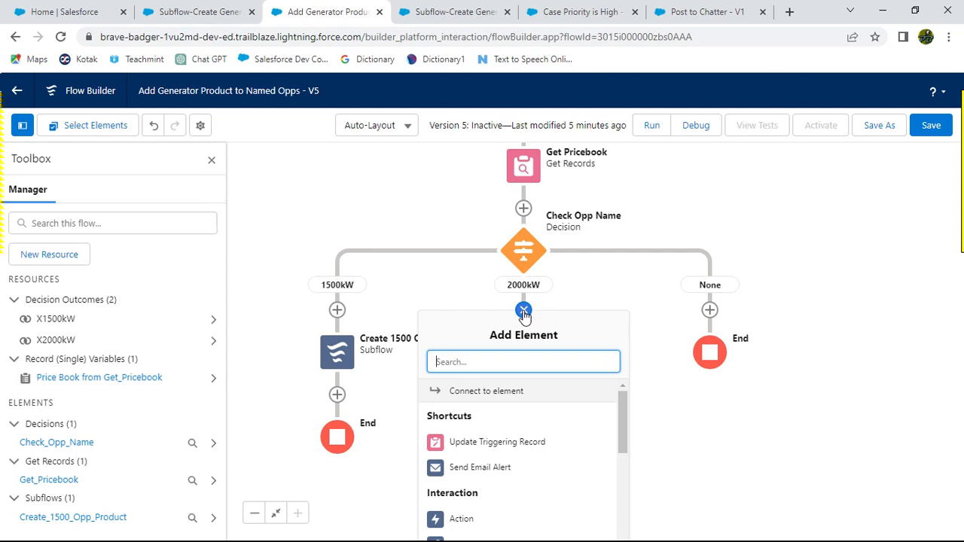
{"action": "type", "text": "su"}
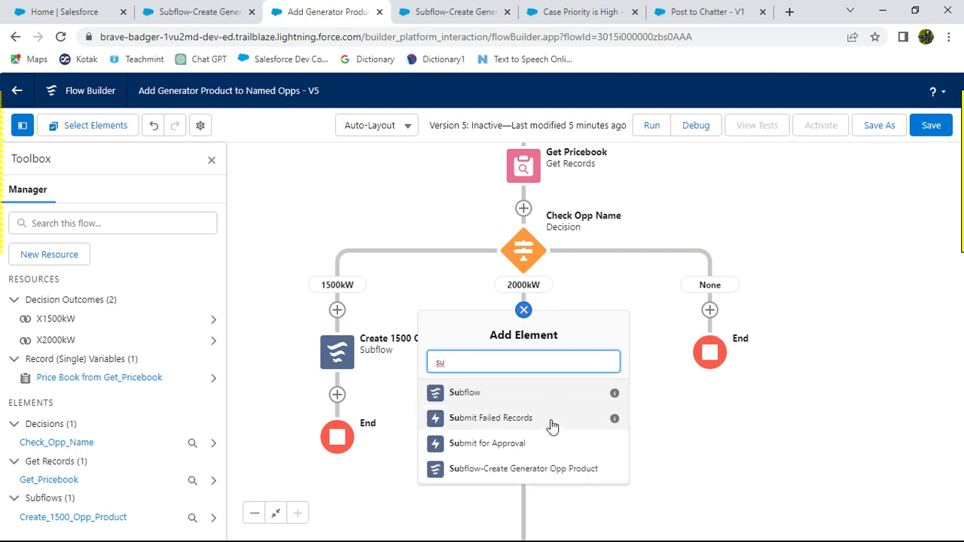
{"action": "left_click", "coordinate": [539, 474]}
{"action": "left_click", "coordinate": [297, 293]}
{"action": "key", "text": "ctrl+v"}
{"action": "left_click", "coordinate": [392, 276]}
{"action": "scroll", "coordinate": [484, 362], "scroll_direction": "down", "scroll_amount": 2}
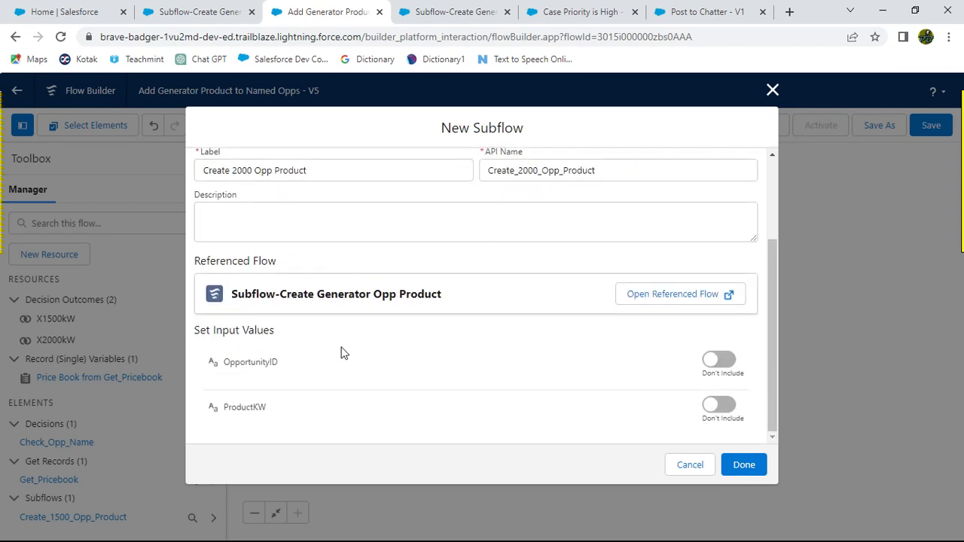
Step: Include the OpportunityID input and set it to the $Record Id
{"action": "key", "text": "alt+Tab"}
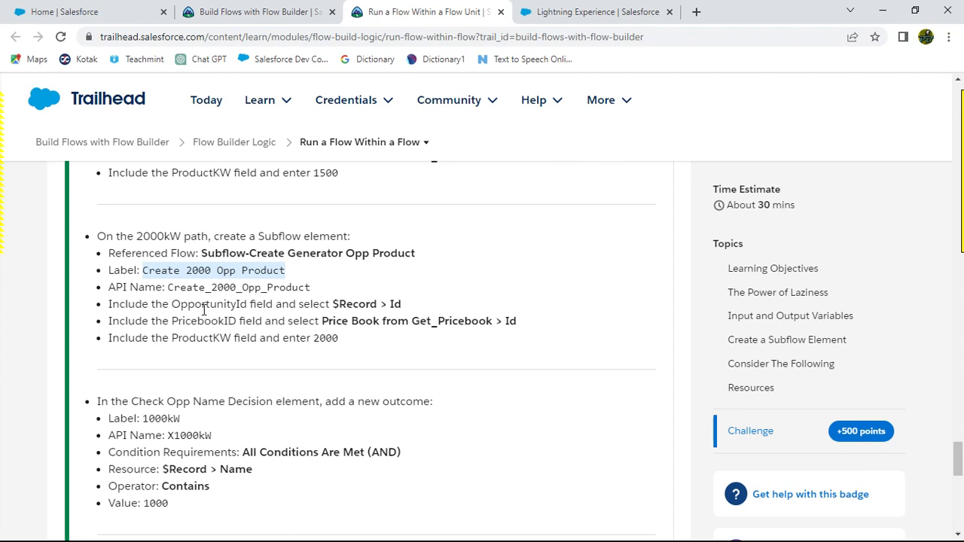
{"action": "key", "text": "alt+Tab"}
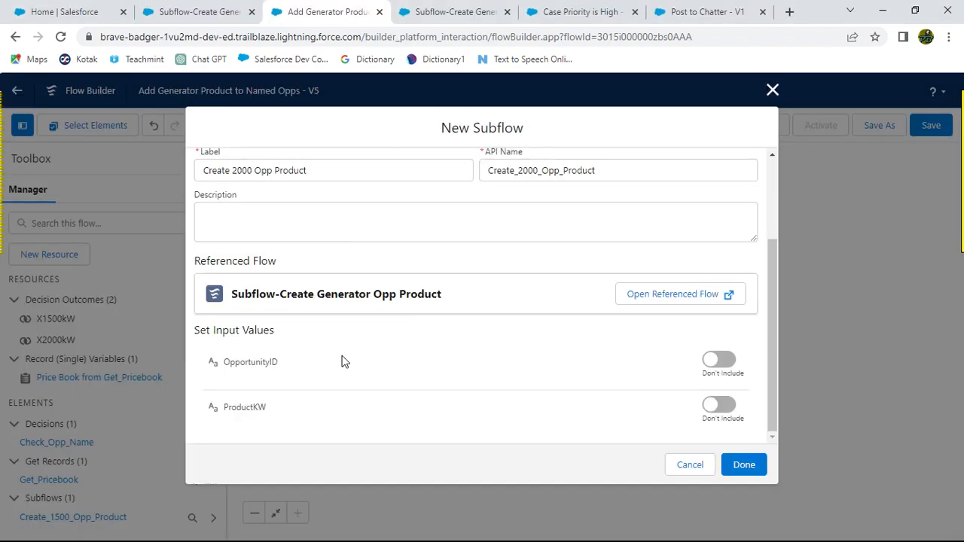
{"action": "left_click", "coordinate": [714, 367]}
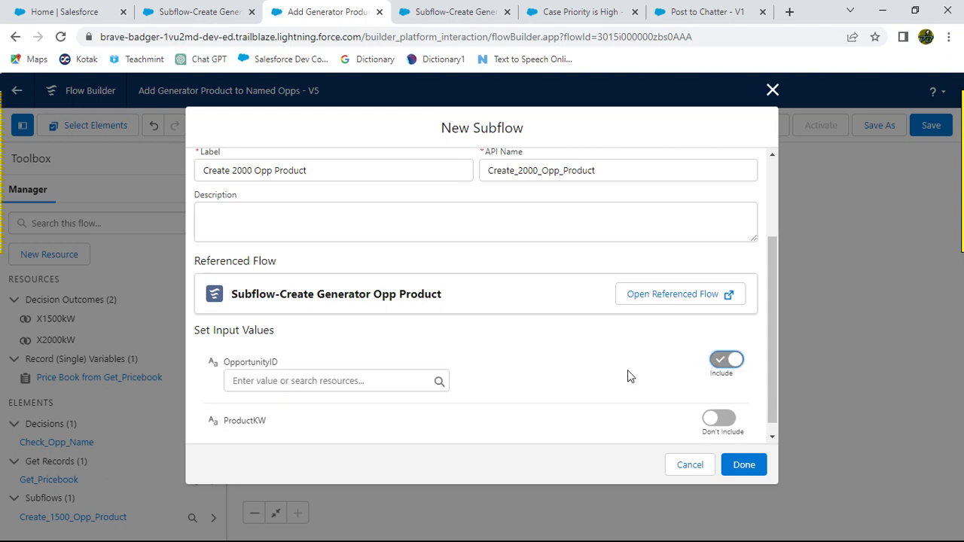
{"action": "left_click", "coordinate": [332, 382]}
{"action": "type", "text": "Rec"}
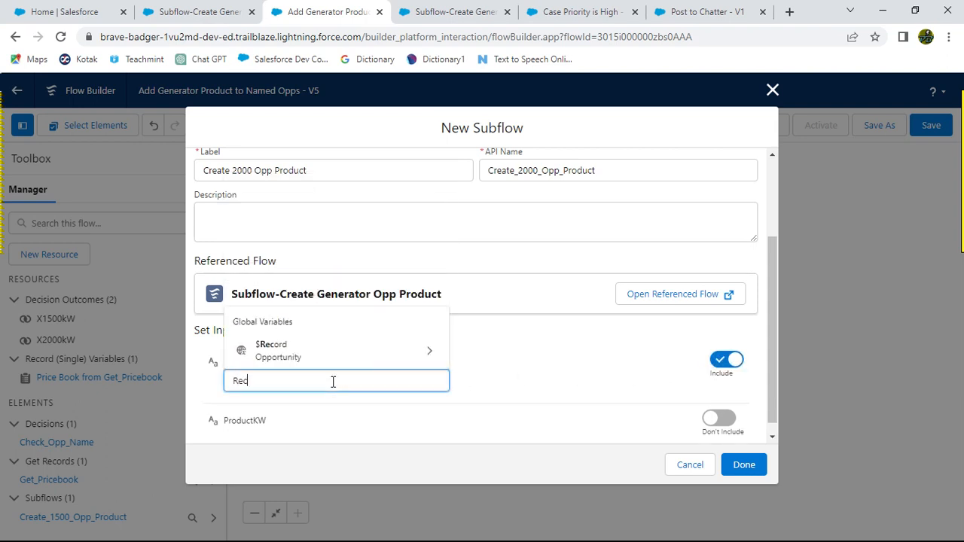
{"action": "left_click", "coordinate": [426, 351]}
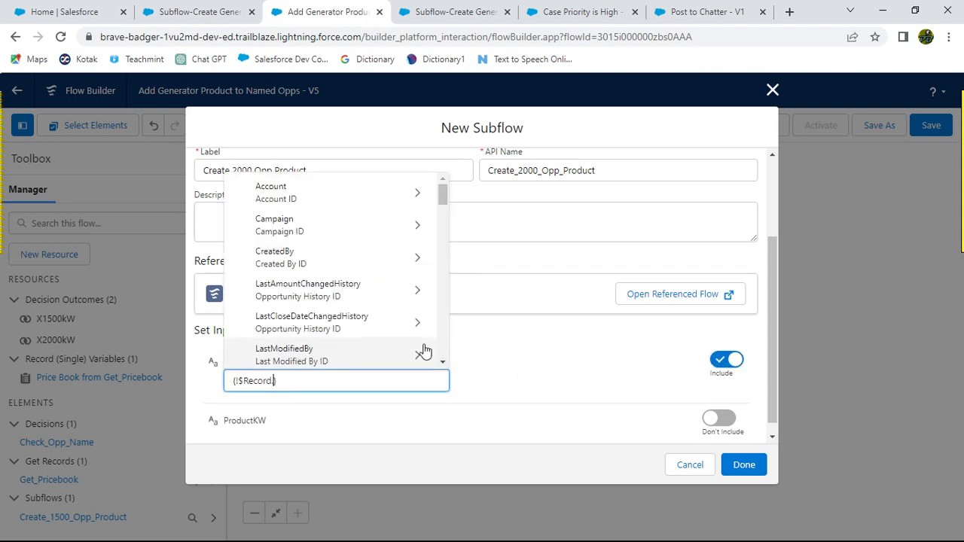
{"action": "type", "text": "Id"}
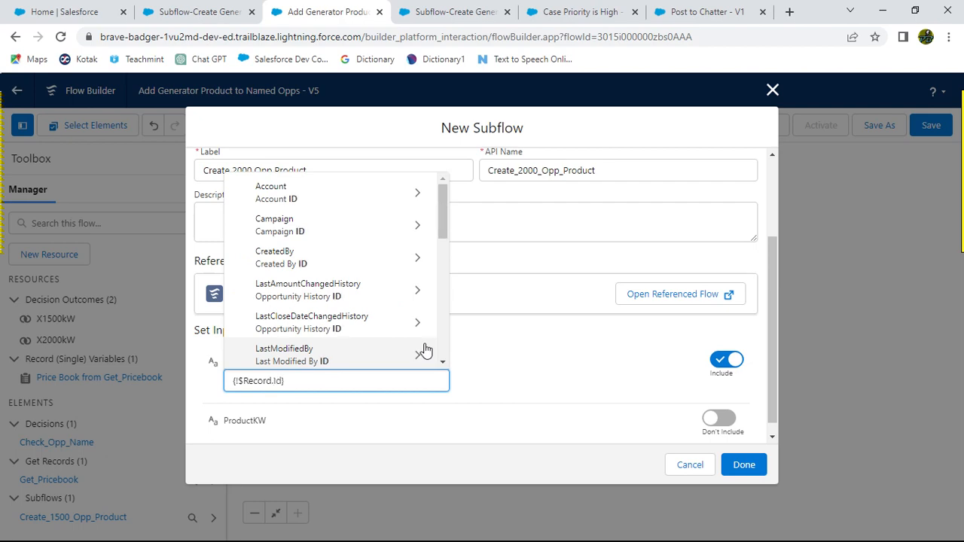
{"action": "left_click", "coordinate": [545, 392]}
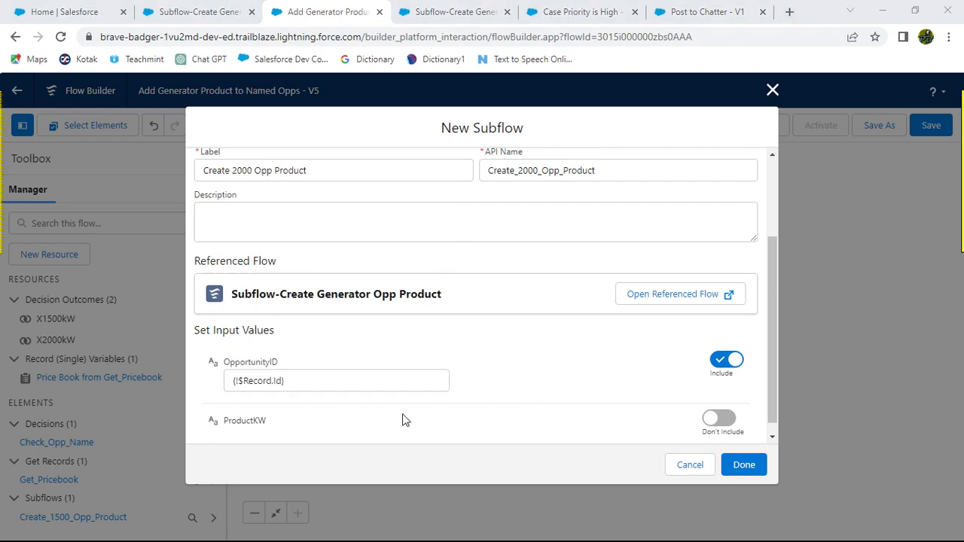
Step: Include the ProductKW input set to the X2000kW decision outcome and finish the subflow element
{"action": "key", "text": "alt+Tab"}
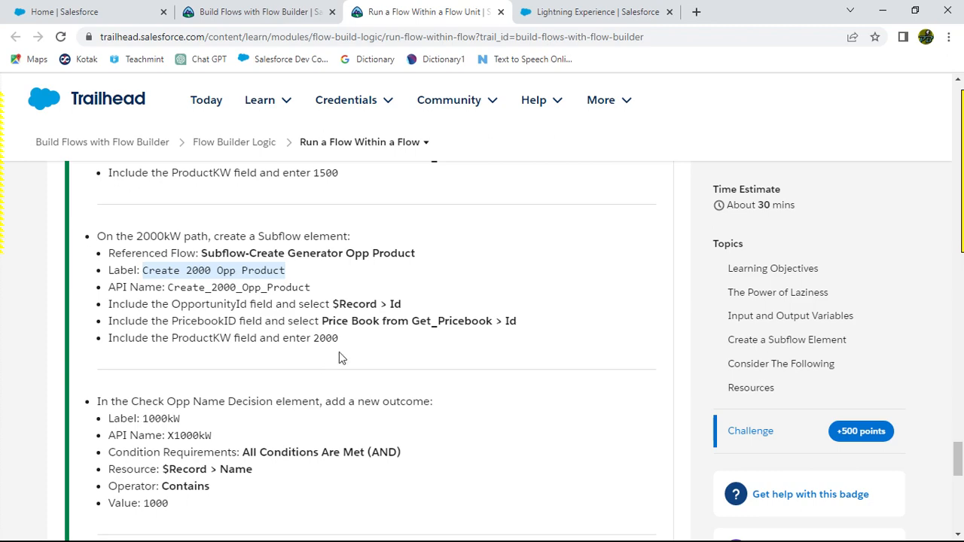
{"action": "key", "text": "alt+Tab"}
{"action": "left_click", "coordinate": [719, 420]}
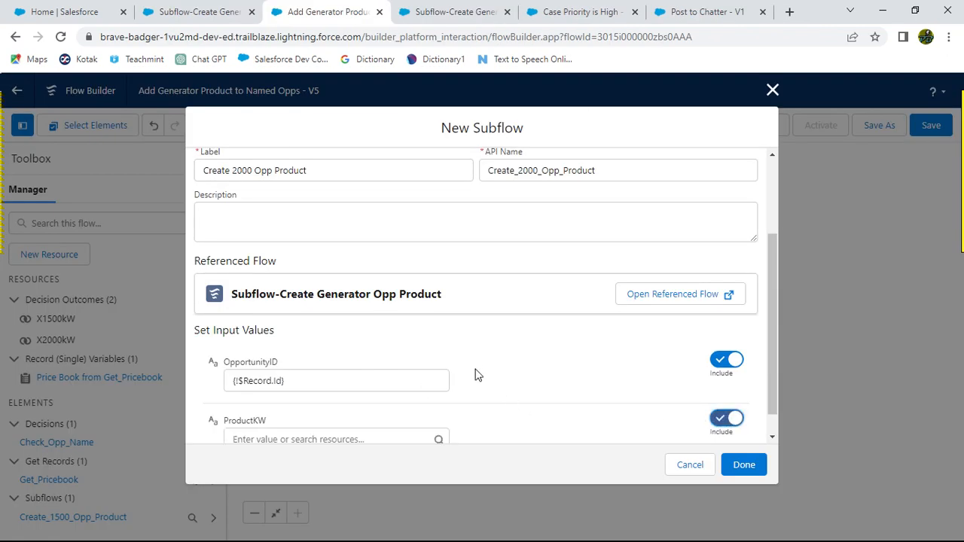
{"action": "scroll", "coordinate": [473, 359], "scroll_direction": "down", "scroll_amount": 1}
{"action": "left_click", "coordinate": [311, 412]}
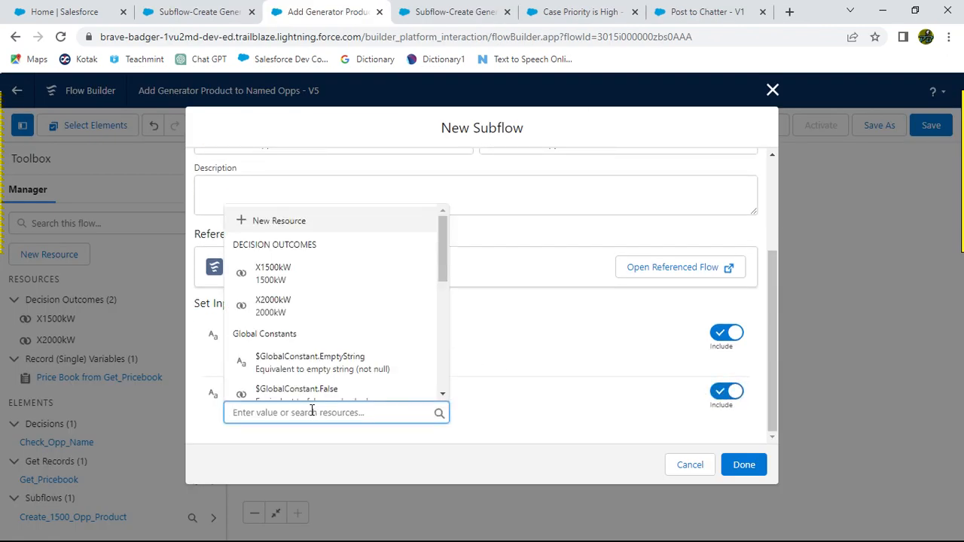
{"action": "left_click", "coordinate": [301, 305]}
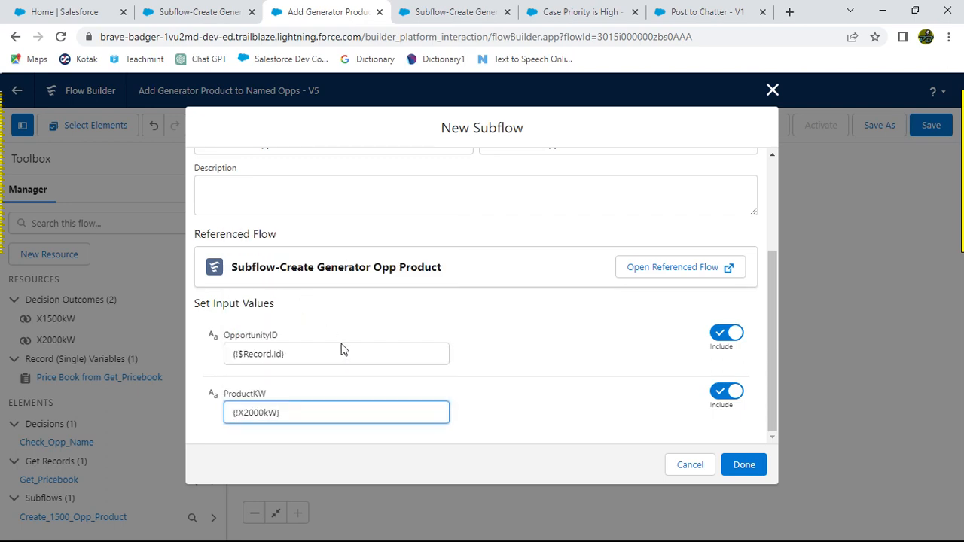
{"action": "left_click", "coordinate": [520, 362]}
{"action": "left_click", "coordinate": [740, 465]}
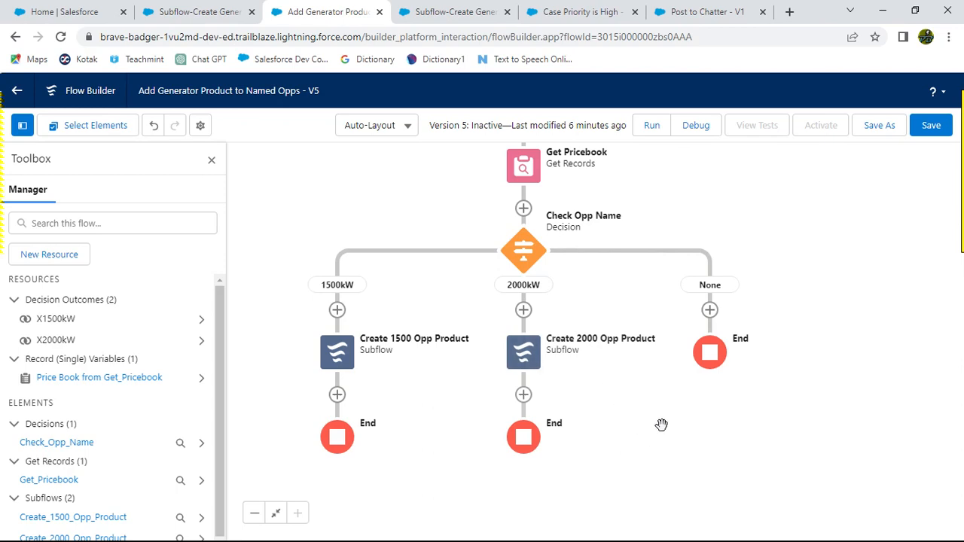
Step: Review the instructions for the new 1000kW decision outcome and copy its label
{"action": "key", "text": "alt+Tab"}
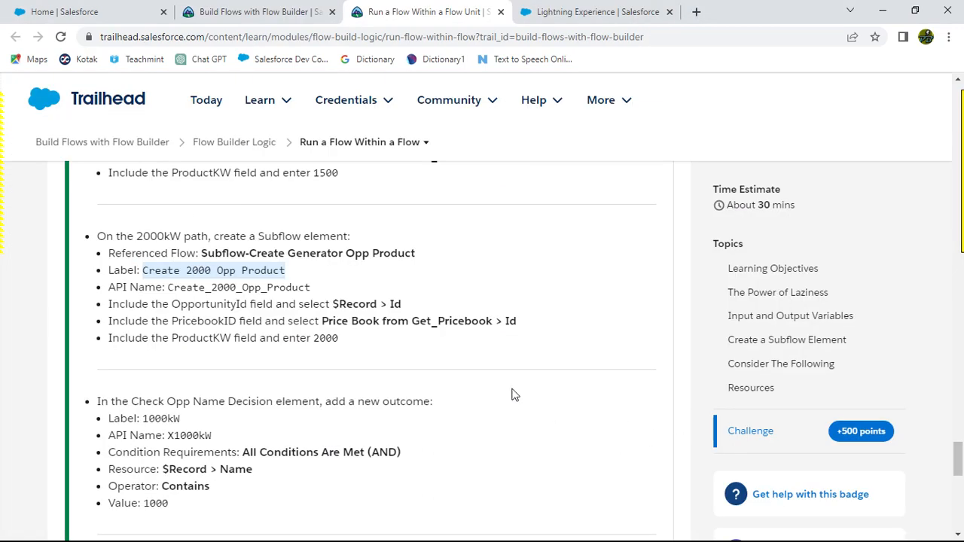
{"action": "scroll", "coordinate": [512, 394], "scroll_direction": "down", "scroll_amount": 2}
{"action": "scroll", "coordinate": [495, 354], "scroll_direction": "down", "scroll_amount": 1}
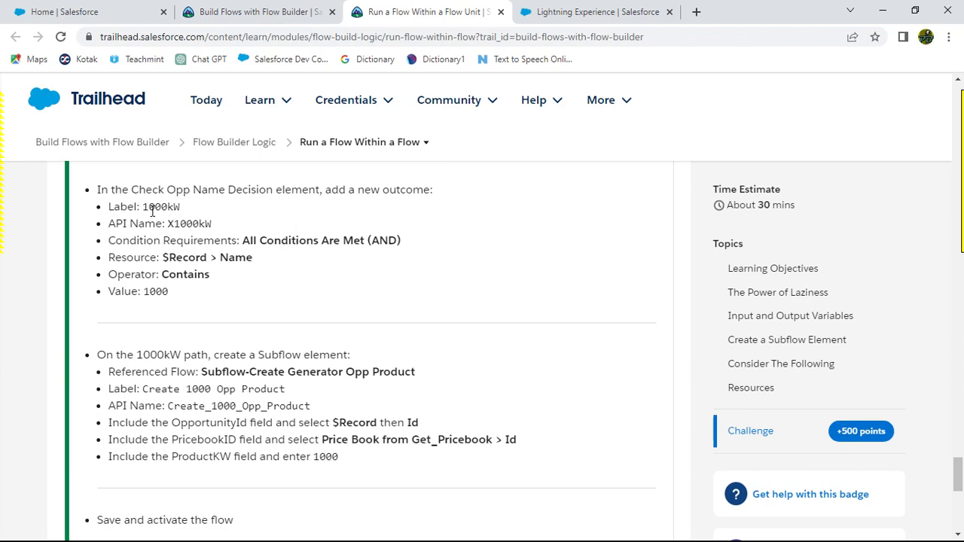
{"action": "left_click_drag", "start_coordinate": [143, 207], "coordinate": [180, 206]}
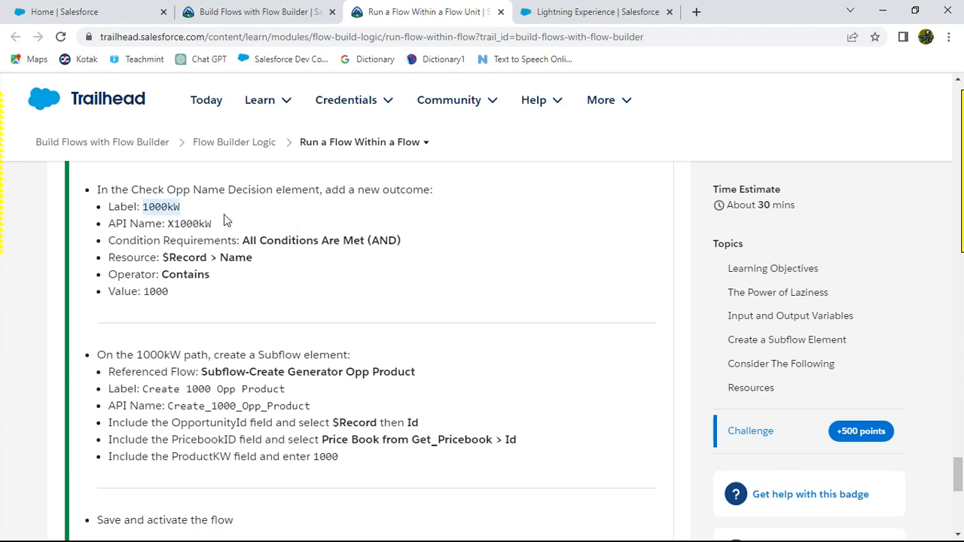
{"action": "key", "text": "alt+Tab"}
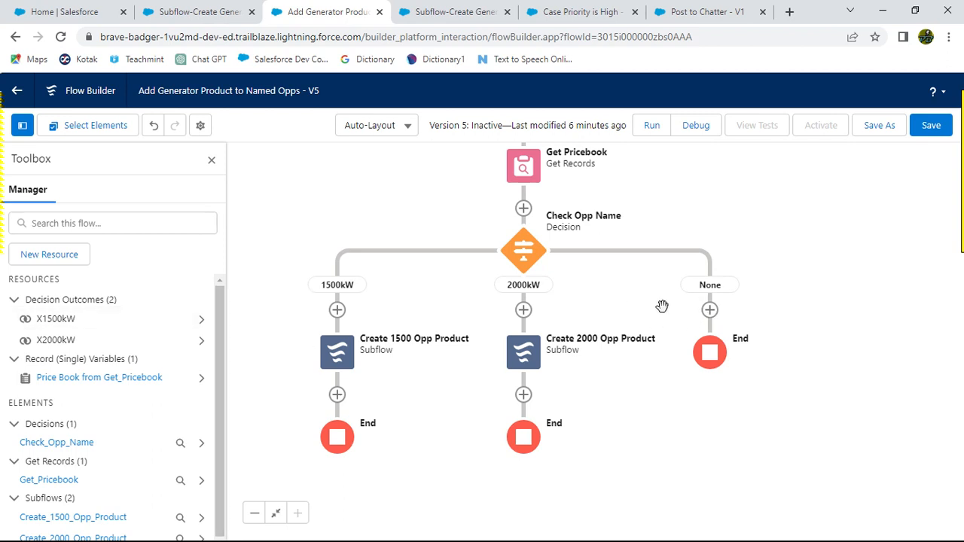
{"action": "key", "text": "alt+Tab"}
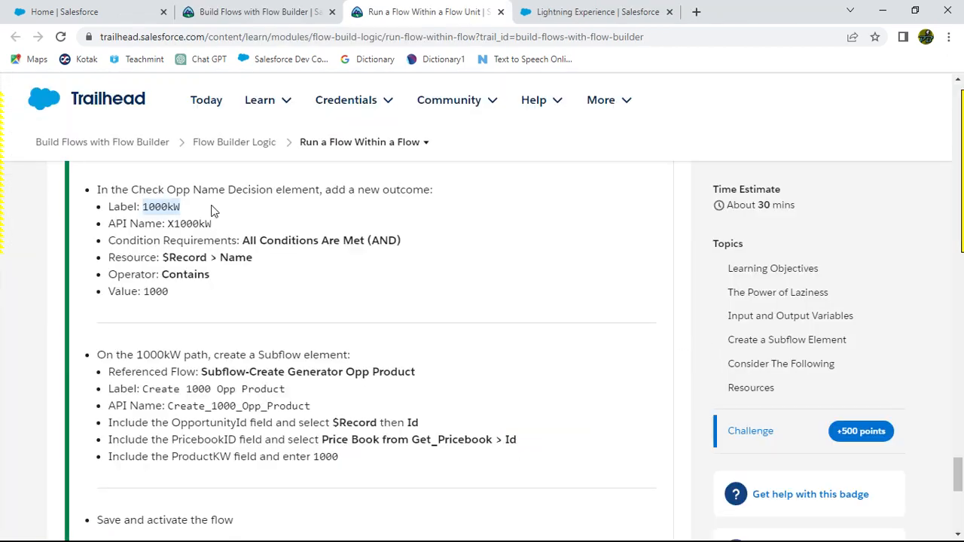
{"action": "key", "text": "alt+Tab"}
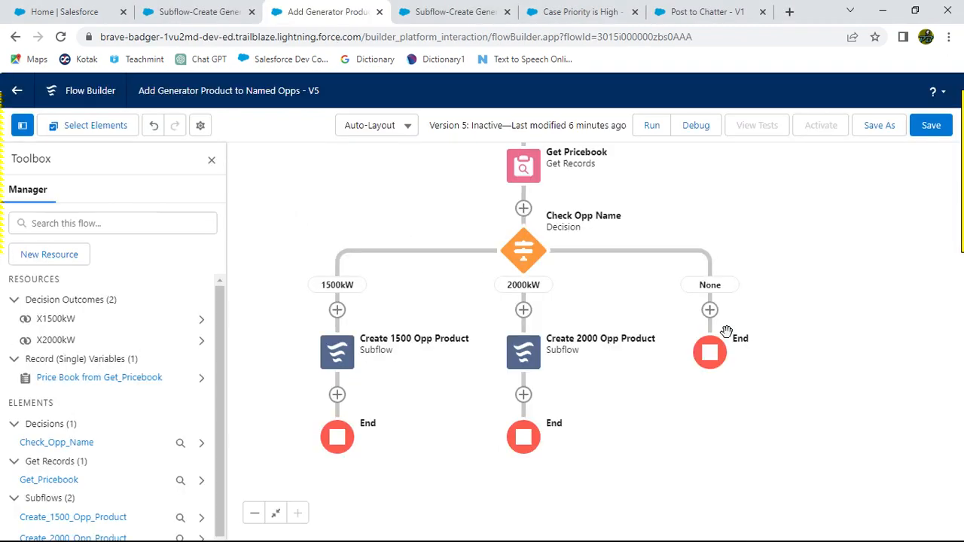
{"action": "left_click", "coordinate": [710, 310]}
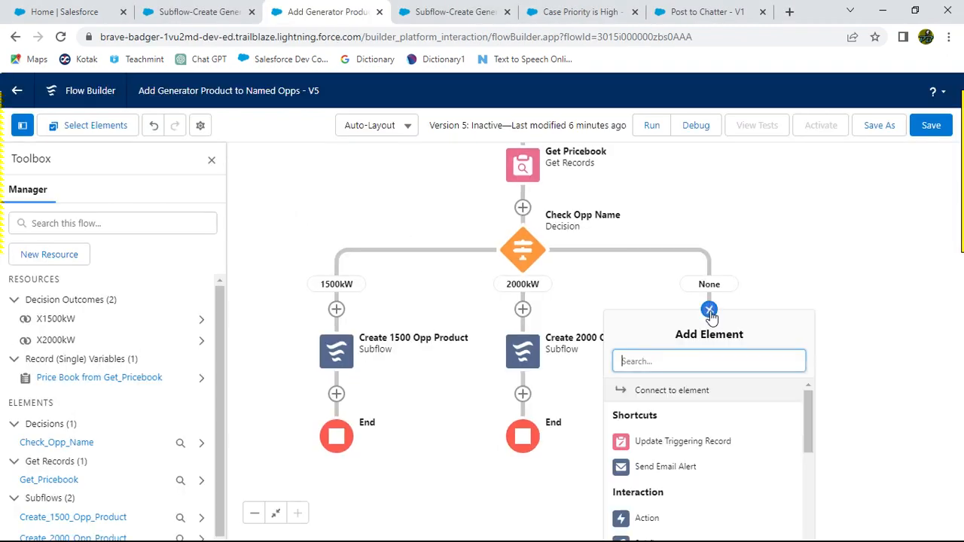
{"action": "key", "text": "alt+Tab"}
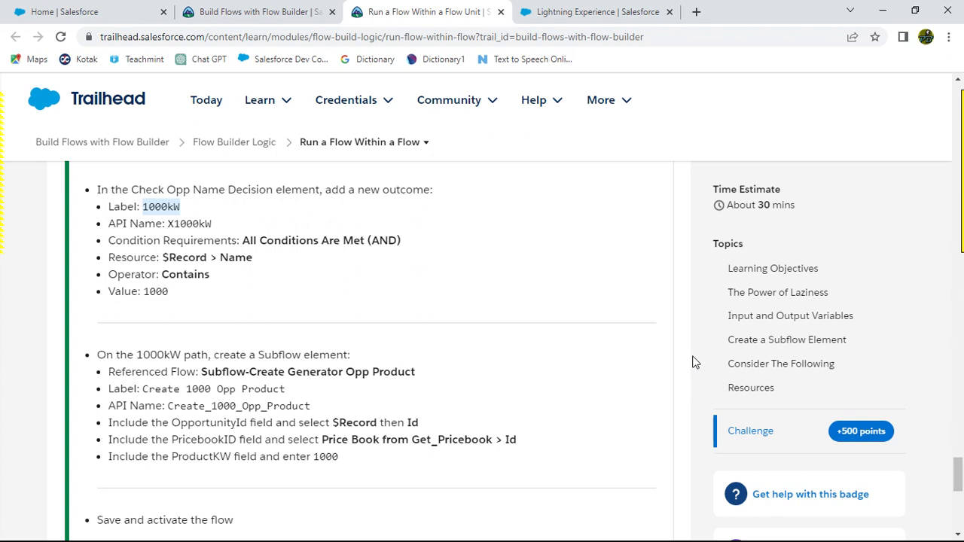
{"action": "key", "text": "alt+Tab"}
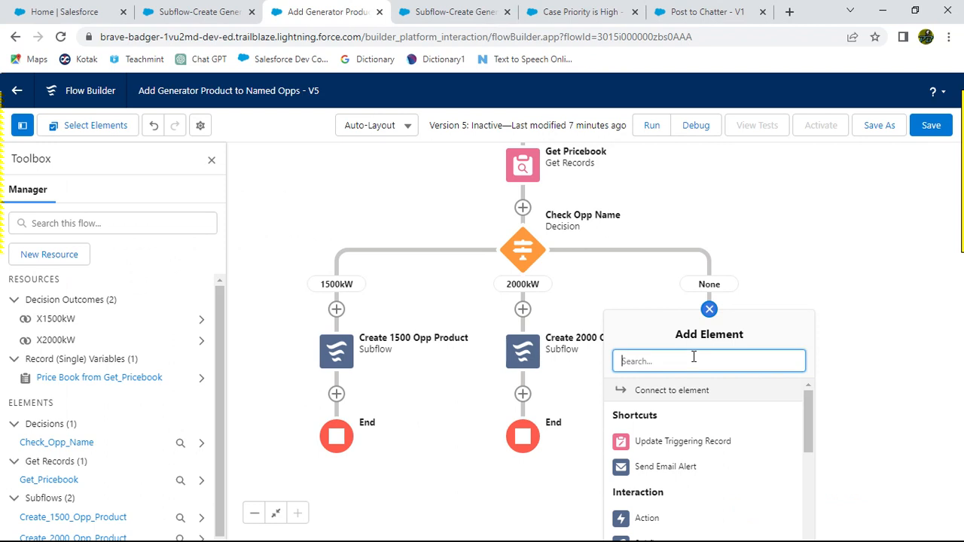
{"action": "left_click", "coordinate": [833, 276]}
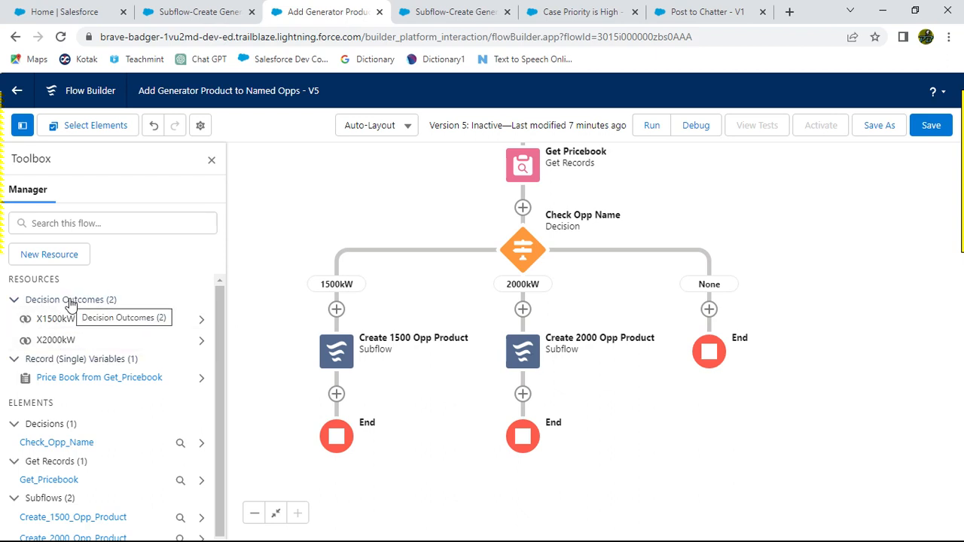
{"action": "left_click", "coordinate": [16, 301]}
{"action": "left_click", "coordinate": [16, 301]}
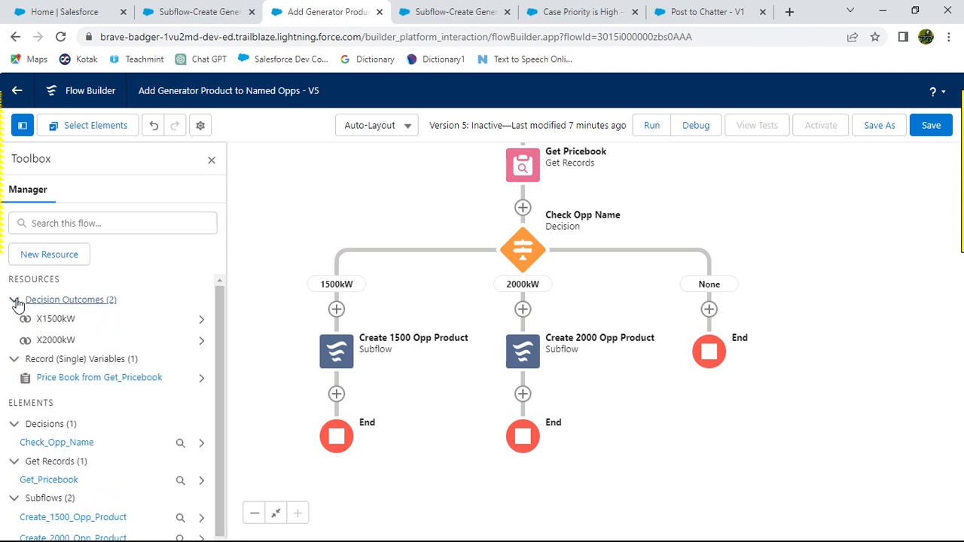
{"action": "left_click", "coordinate": [709, 310]}
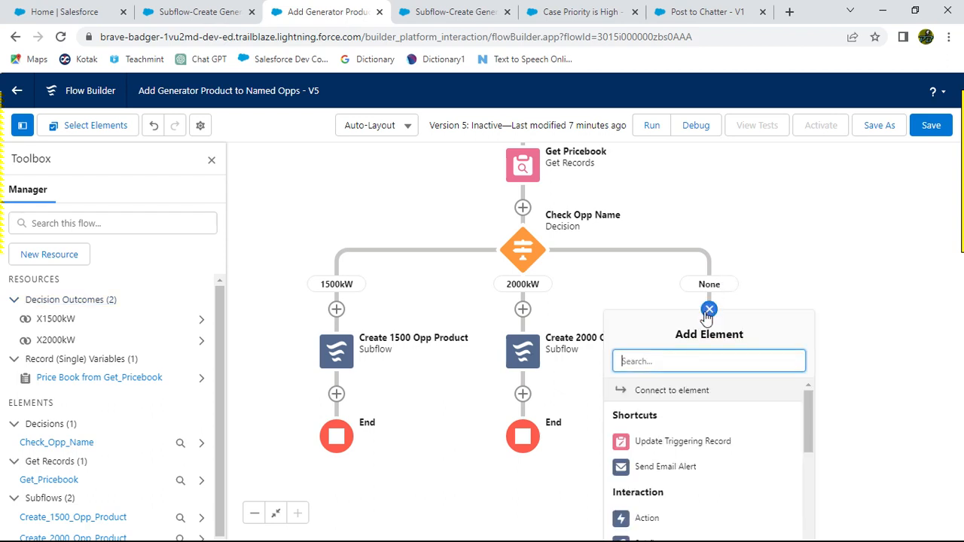
{"action": "scroll", "coordinate": [740, 430], "scroll_direction": "down", "scroll_amount": 5}
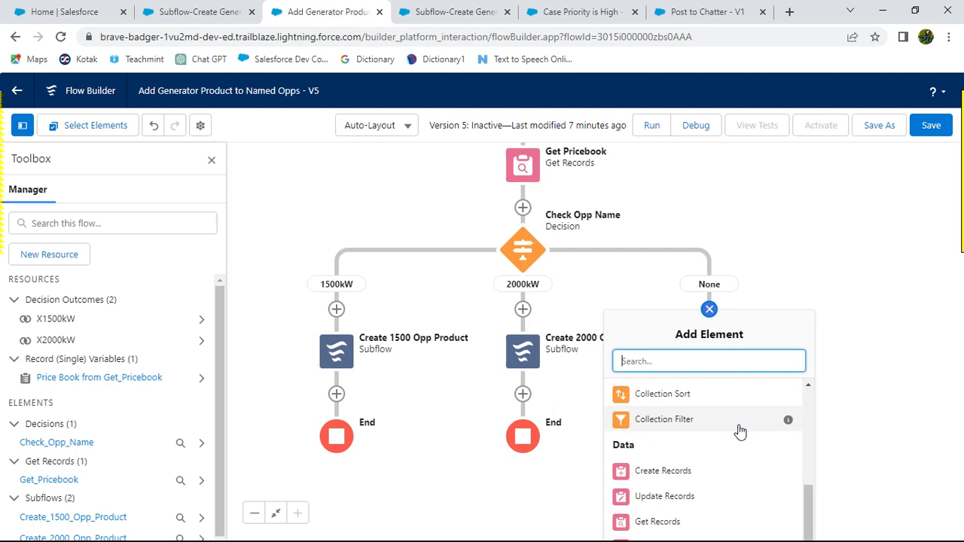
{"action": "scroll", "coordinate": [738, 430], "scroll_direction": "up", "scroll_amount": 5}
{"action": "key", "text": "alt+Tab"}
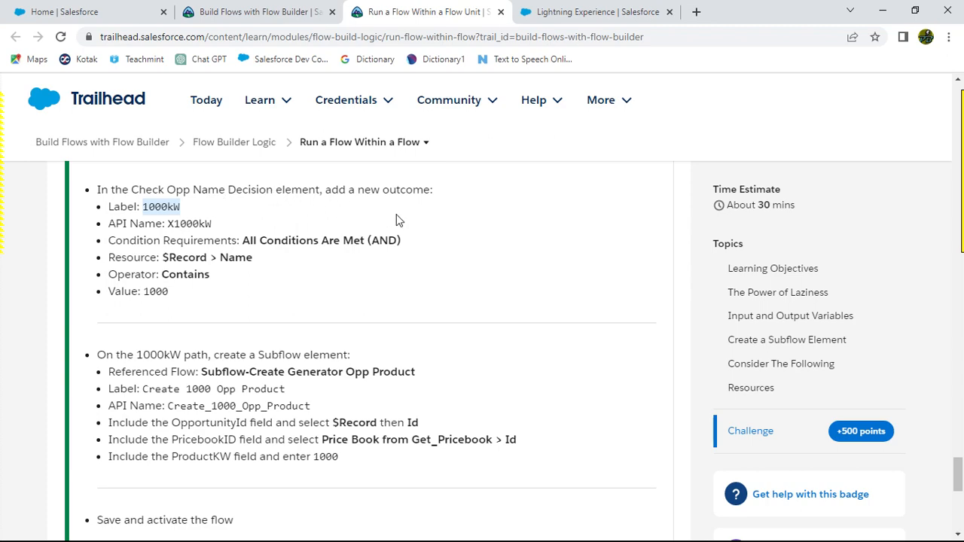
{"action": "key", "text": "alt+Tab"}
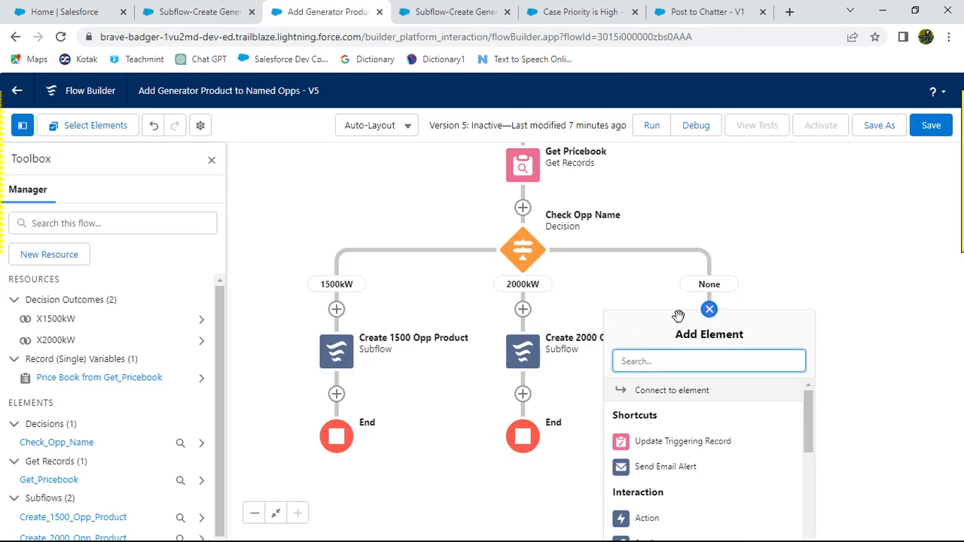
{"action": "left_click", "coordinate": [776, 293]}
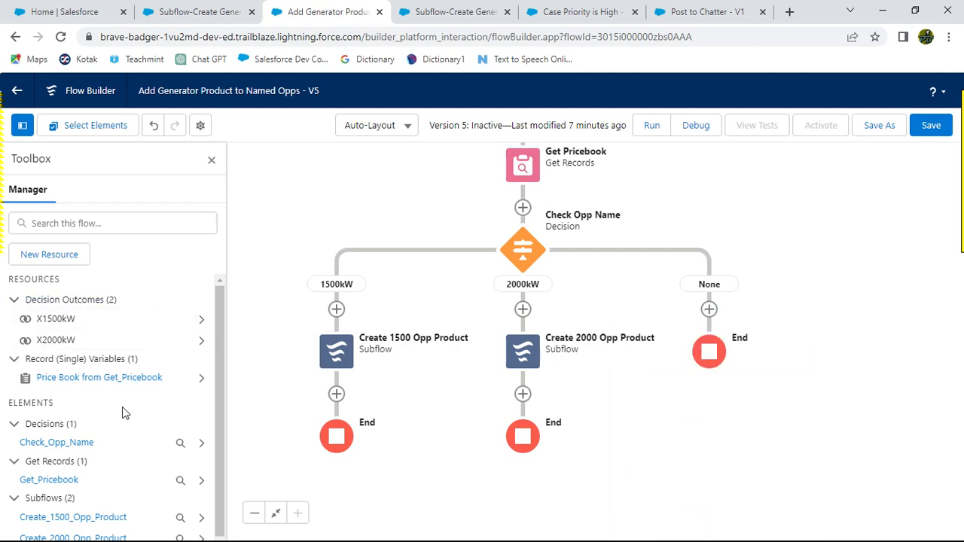
Step: Add a new outcome to the Check Opp Name decision labelled 1000kW with API name X1000kW
{"action": "left_click", "coordinate": [69, 444]}
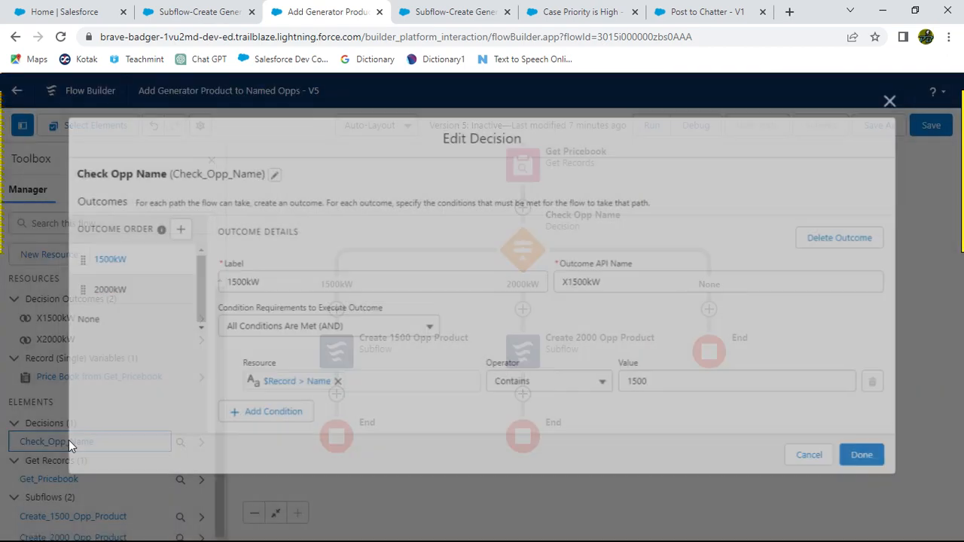
{"action": "key", "text": "alt+Tab"}
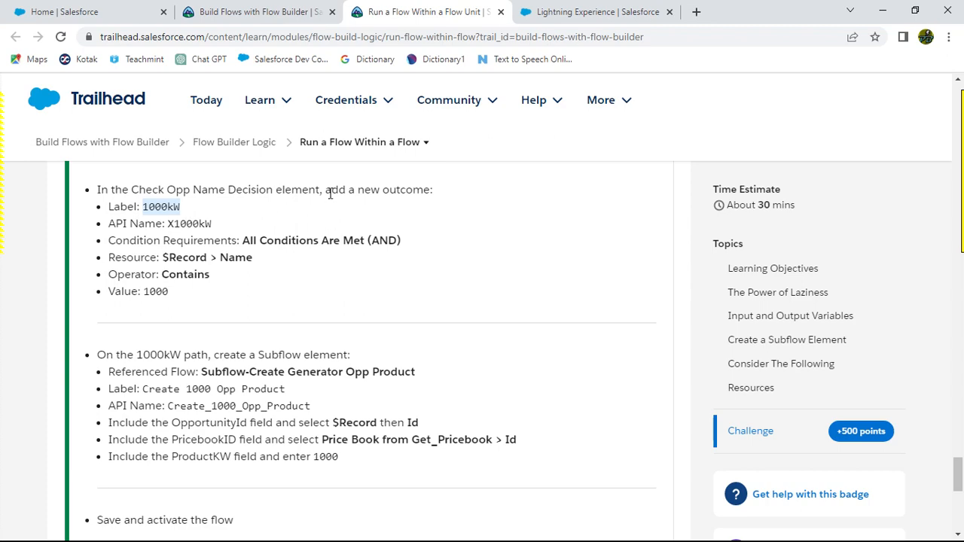
{"action": "key", "text": "alt+Tab"}
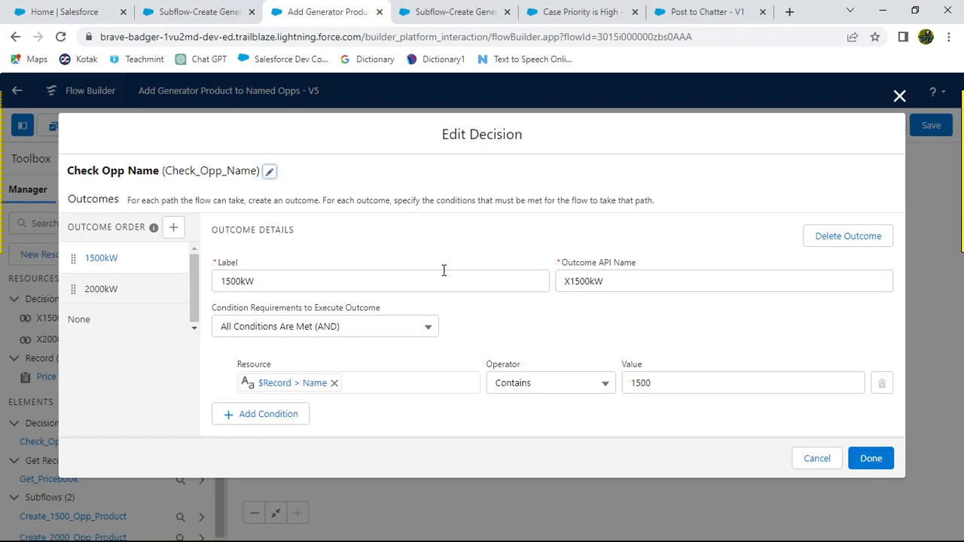
{"action": "left_click", "coordinate": [173, 226]}
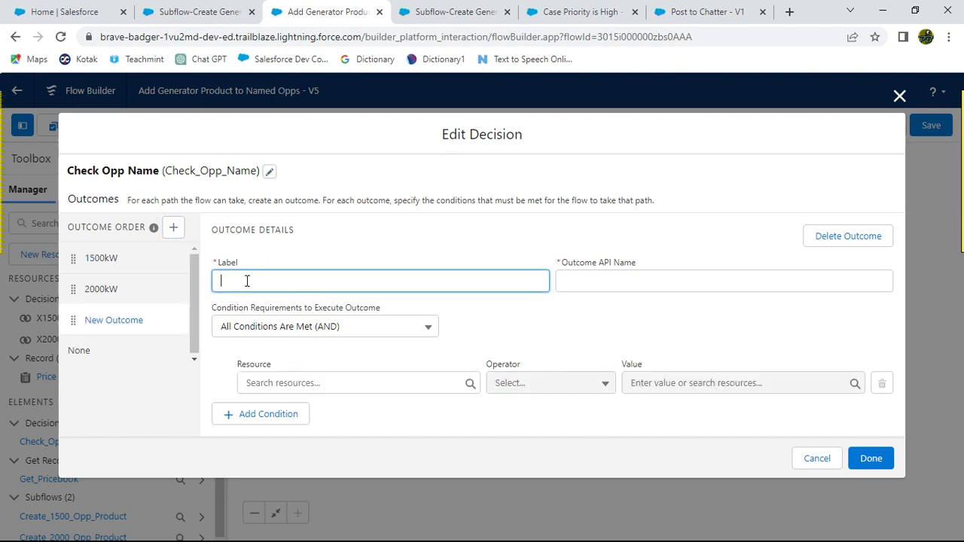
{"action": "key", "text": "alt+Tab"}
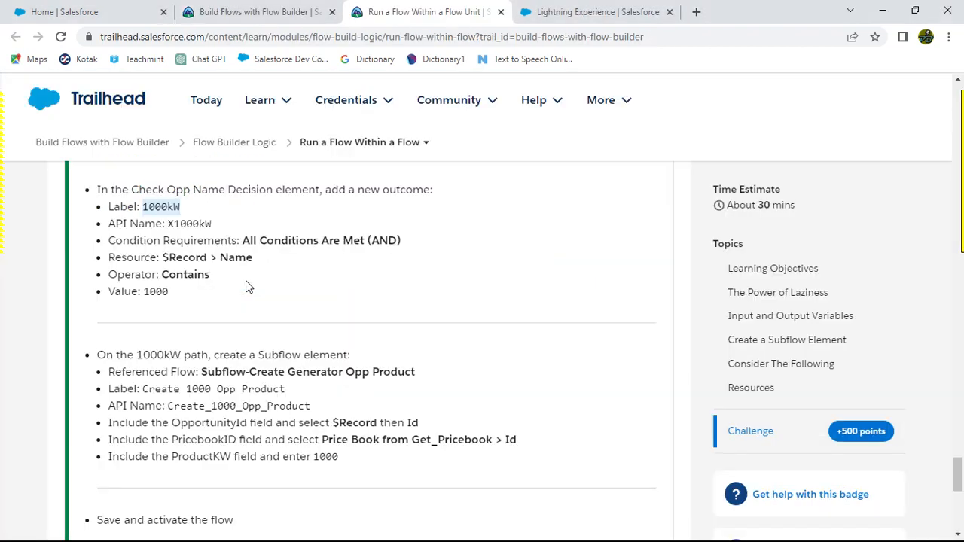
{"action": "key", "text": "alt+Tab"}
{"action": "type", "text": "1000kW"}
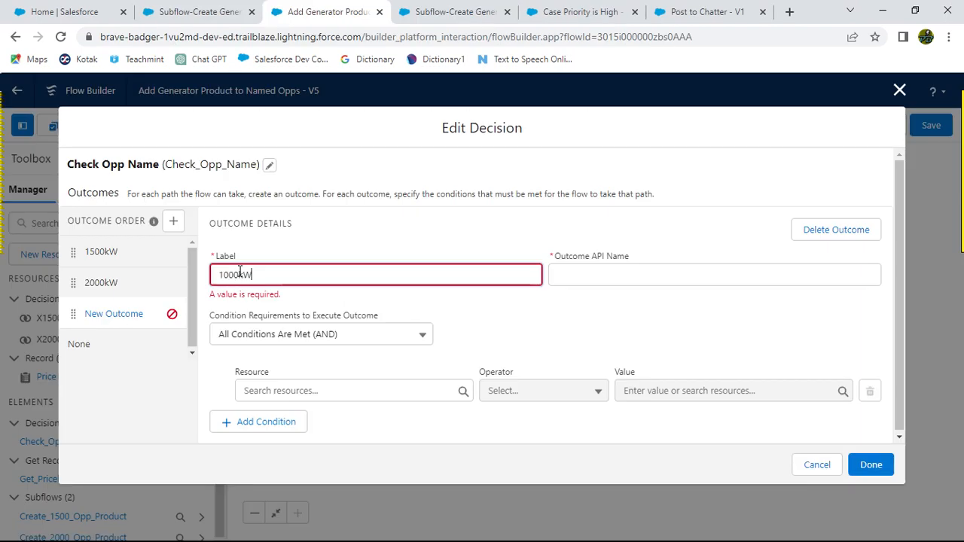
{"action": "left_click", "coordinate": [337, 243]}
{"action": "key", "text": "alt+Tab"}
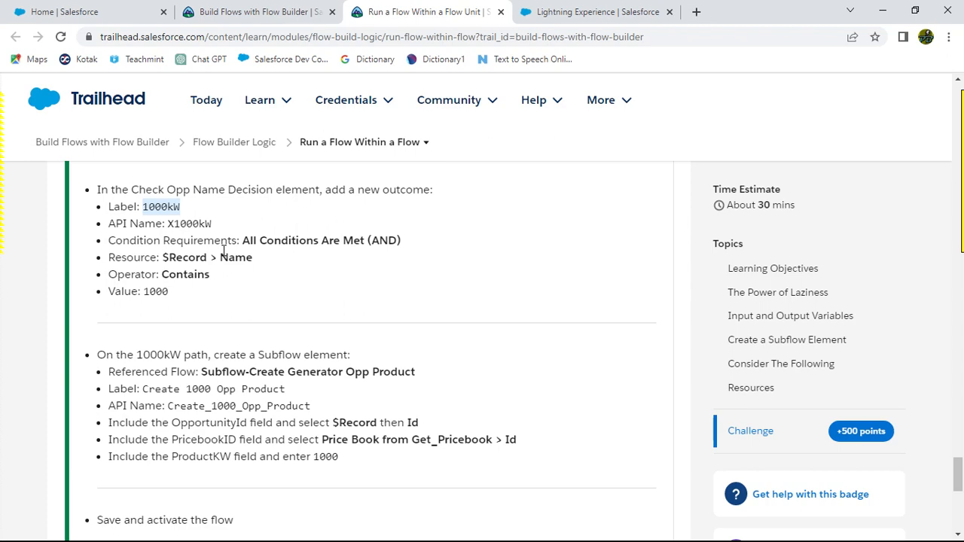
{"action": "key", "text": "alt+Tab"}
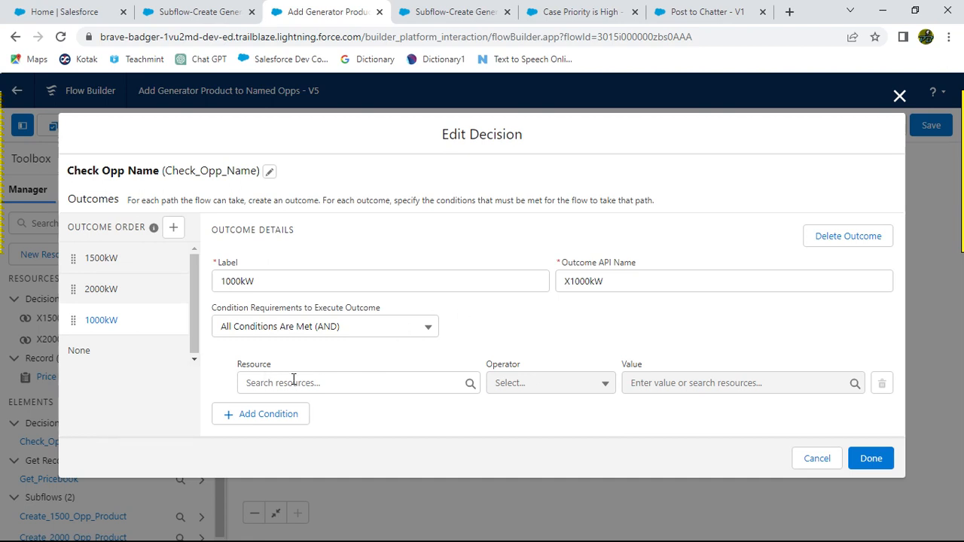
Step: Set the 1000kW outcome's condition to $Record > Name Contains 1000 and finish editing the decision
{"action": "left_click", "coordinate": [320, 383]}
{"action": "type", "text": "R"}
{"action": "key", "text": "BackSpace"}
{"action": "type", "text": "Rec"}
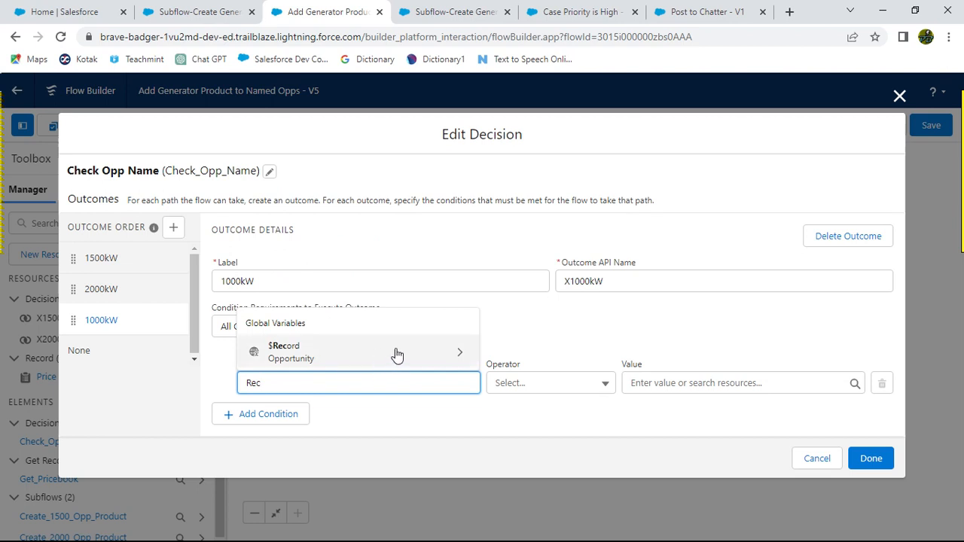
{"action": "left_click", "coordinate": [449, 356]}
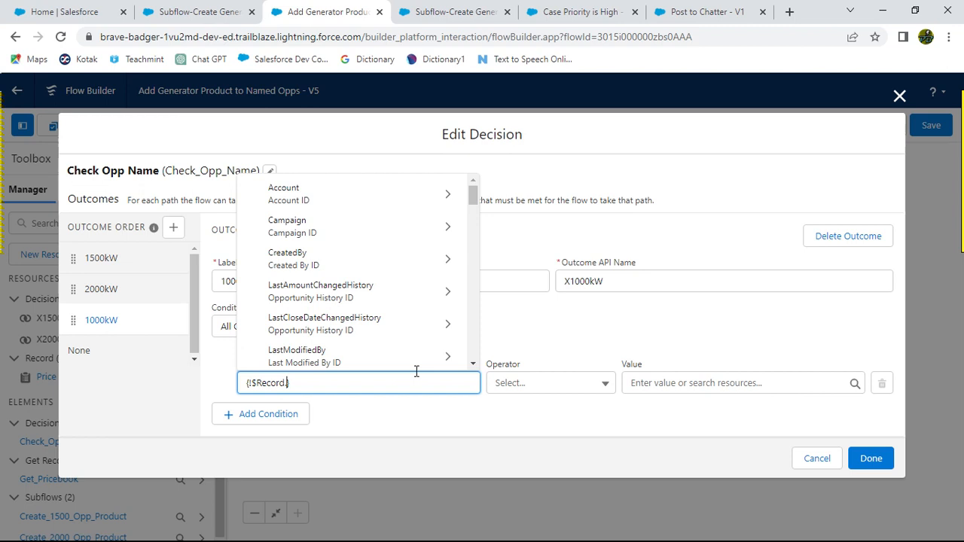
{"action": "type", "text": "Name"}
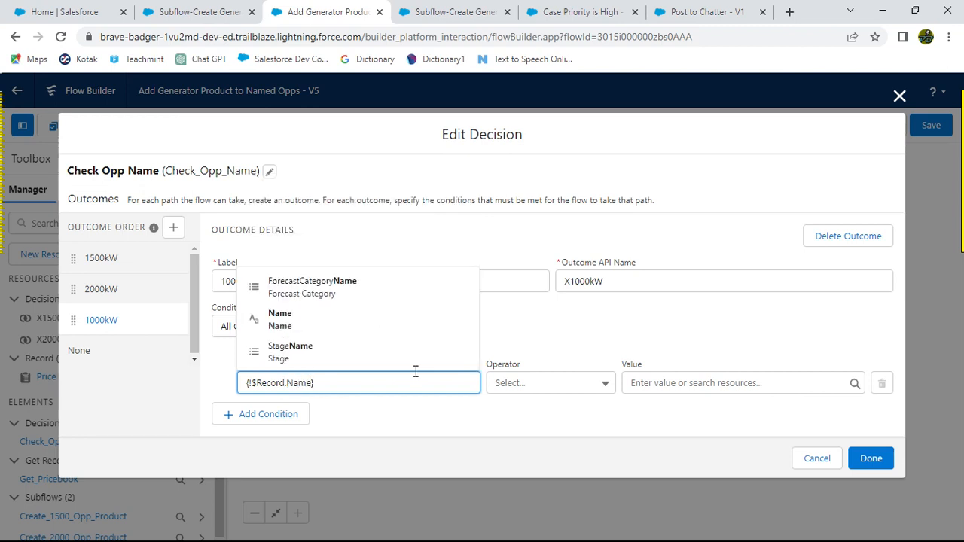
{"action": "left_click", "coordinate": [271, 316]}
{"action": "left_click", "coordinate": [538, 386]}
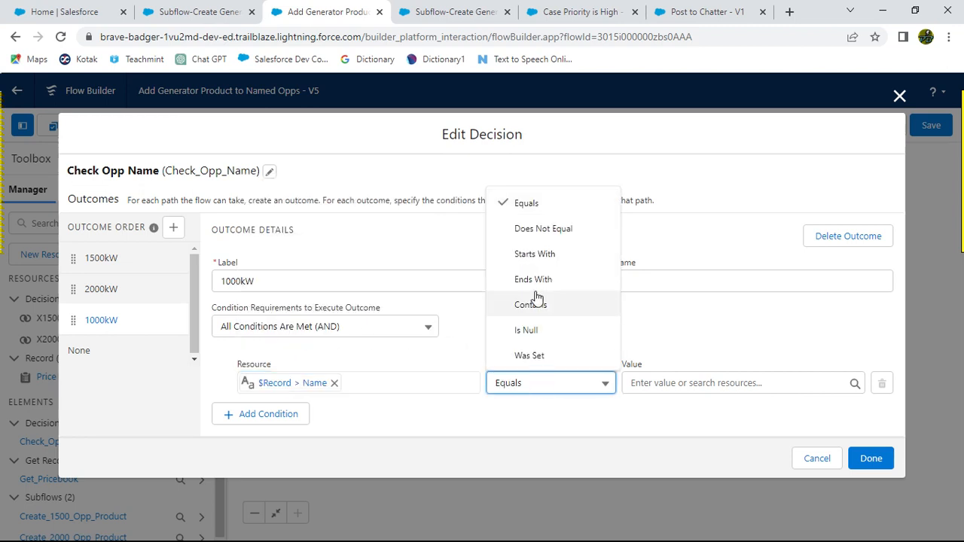
{"action": "left_click", "coordinate": [531, 305]}
{"action": "left_click", "coordinate": [637, 383]}
{"action": "type", "text": "1"}
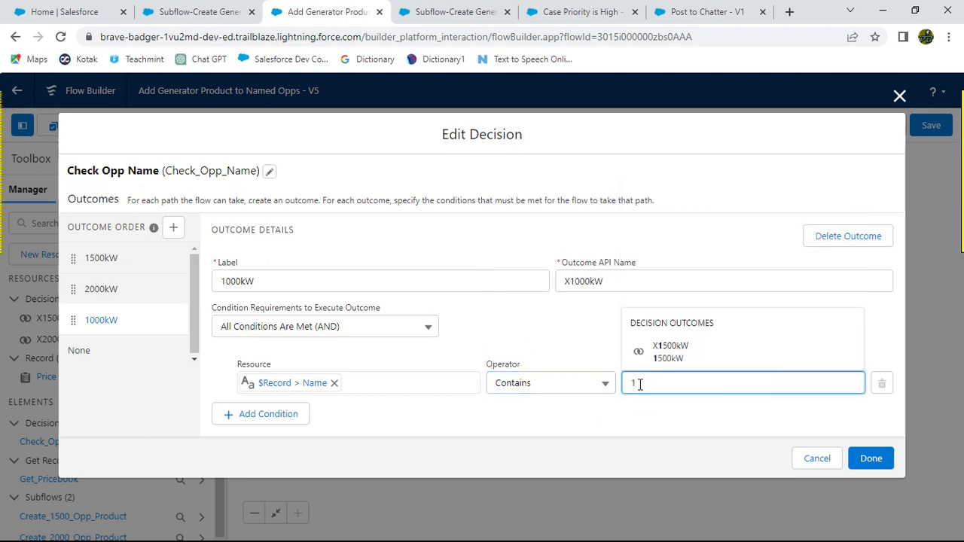
{"action": "type", "text": "0"}
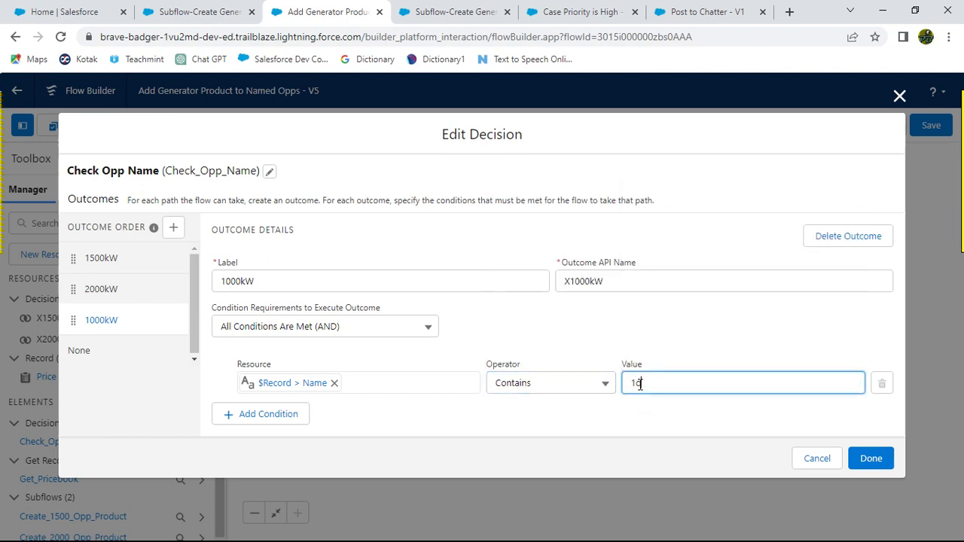
{"action": "key", "text": "BackSpace"}
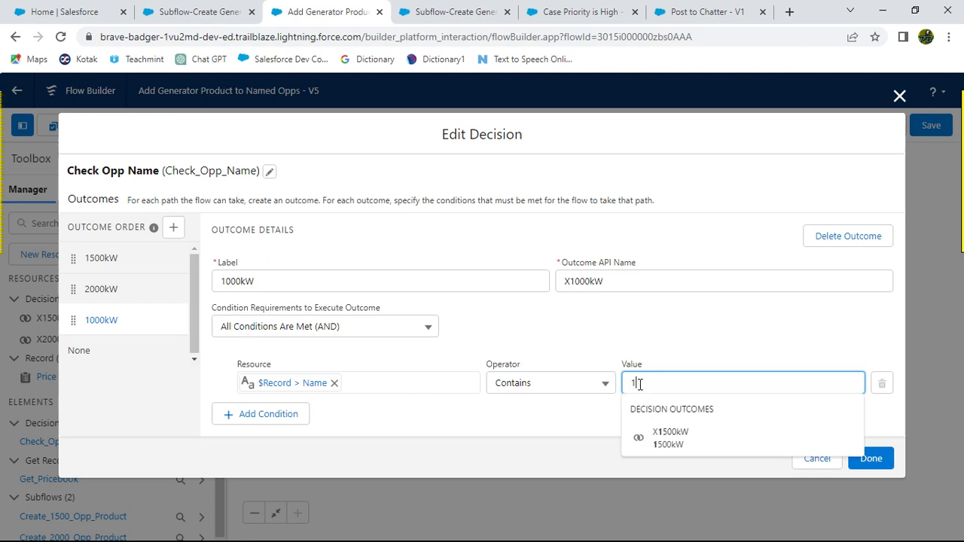
{"action": "type", "text": "000"}
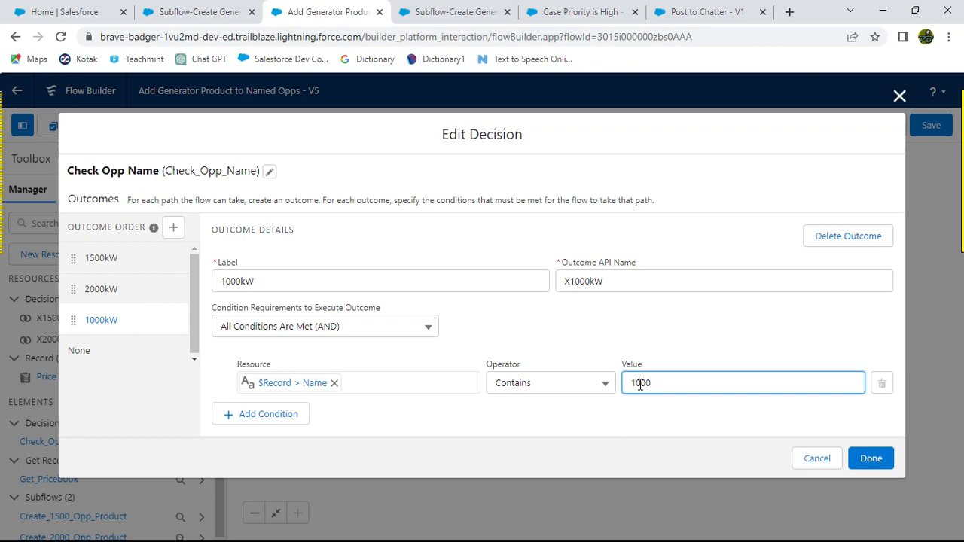
{"action": "key", "text": "alt+Tab"}
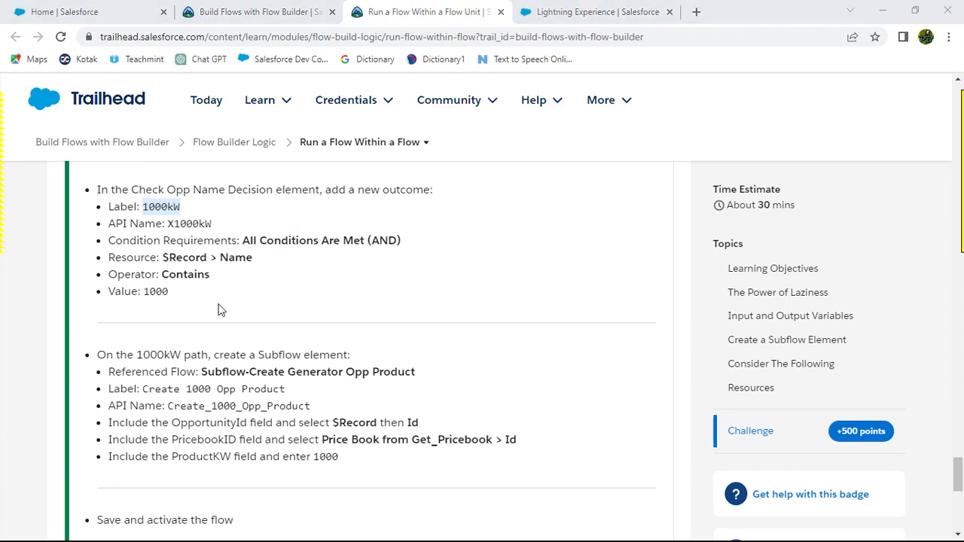
{"action": "key", "text": "alt+Tab"}
{"action": "key", "text": "alt+Tab"}
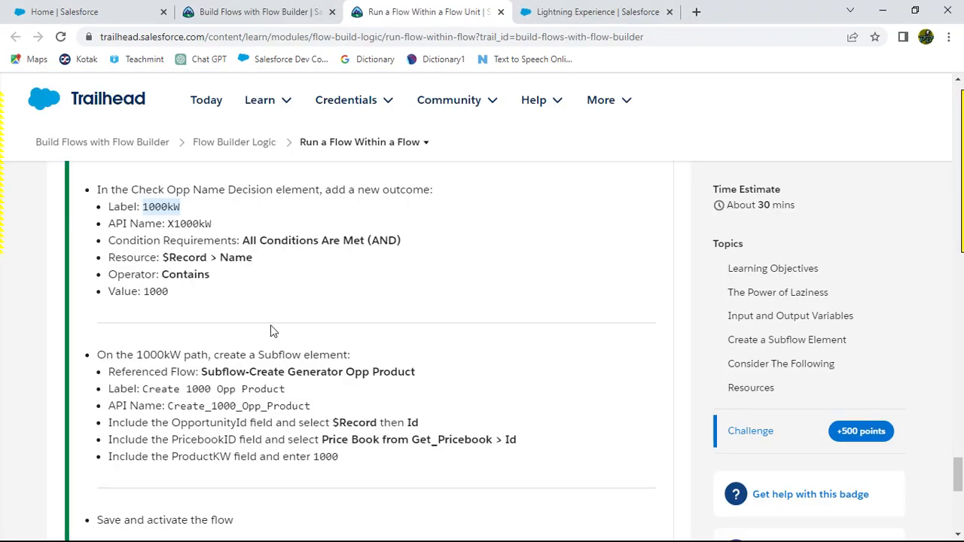
{"action": "scroll", "coordinate": [495, 356], "scroll_direction": "down", "scroll_amount": 1}
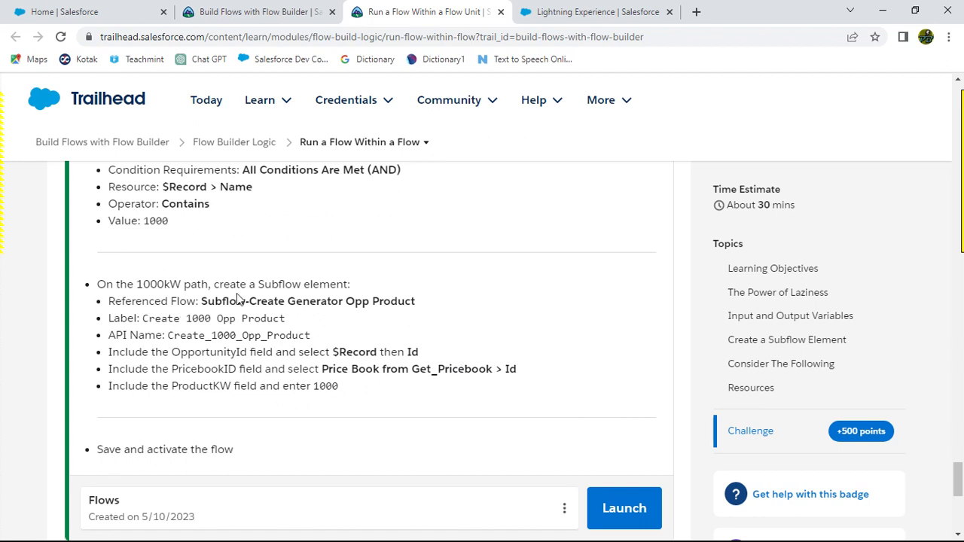
{"action": "key", "text": "alt+Tab"}
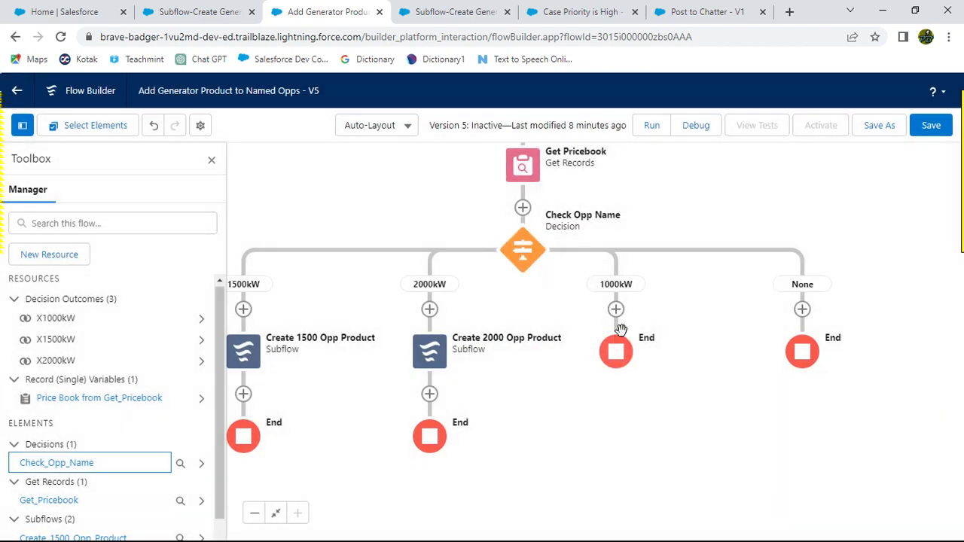
Step: Copy the label Create 1000 Opp Product from the challenge instructions
{"action": "key", "text": "alt+Tab"}
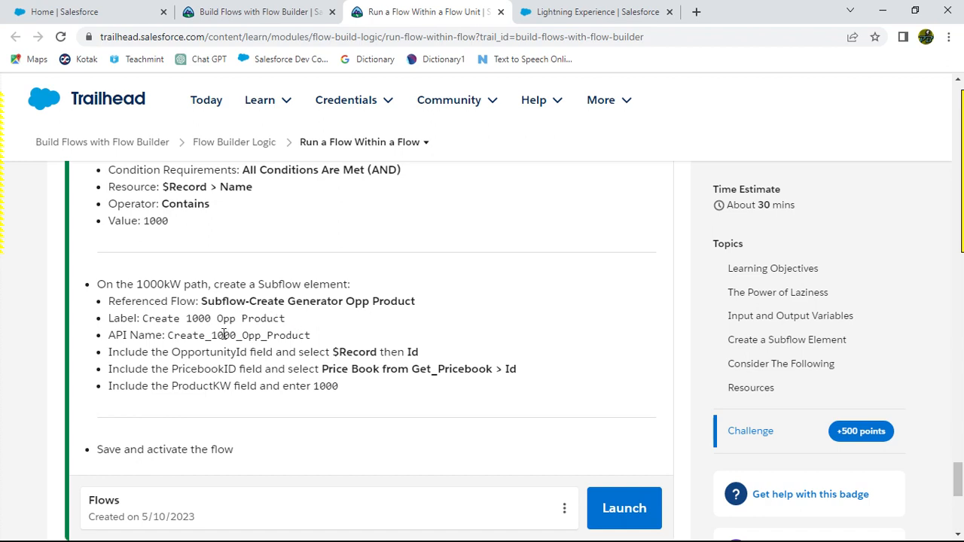
{"action": "left_click_drag", "start_coordinate": [143, 319], "coordinate": [283, 317]}
{"action": "key", "text": "ctrl+c"}
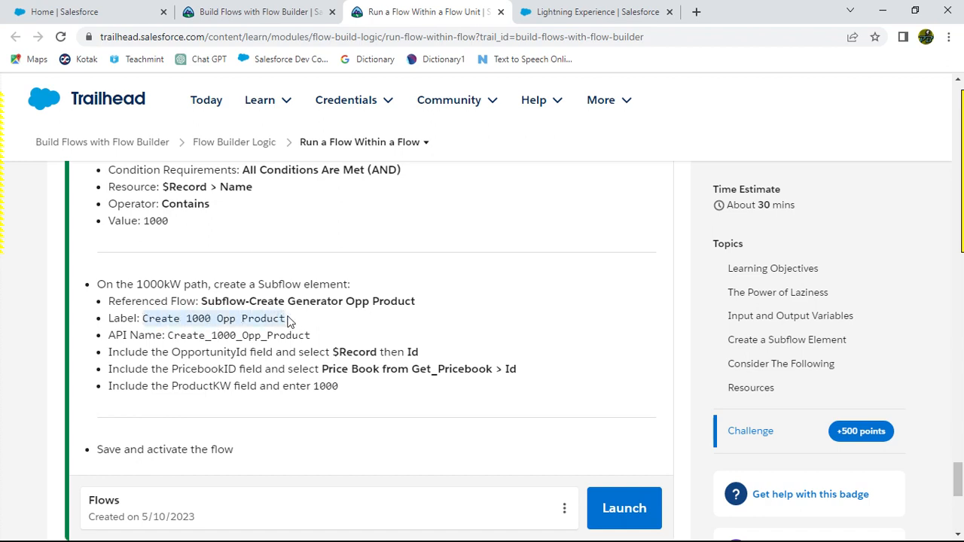
{"action": "key", "text": "alt+Tab"}
Step: Add a Subflow element on the 1000kW path referencing Subflow-Create Generator Opp Product, labelled Create 1000 Opp Product
{"action": "left_click", "coordinate": [616, 310]}
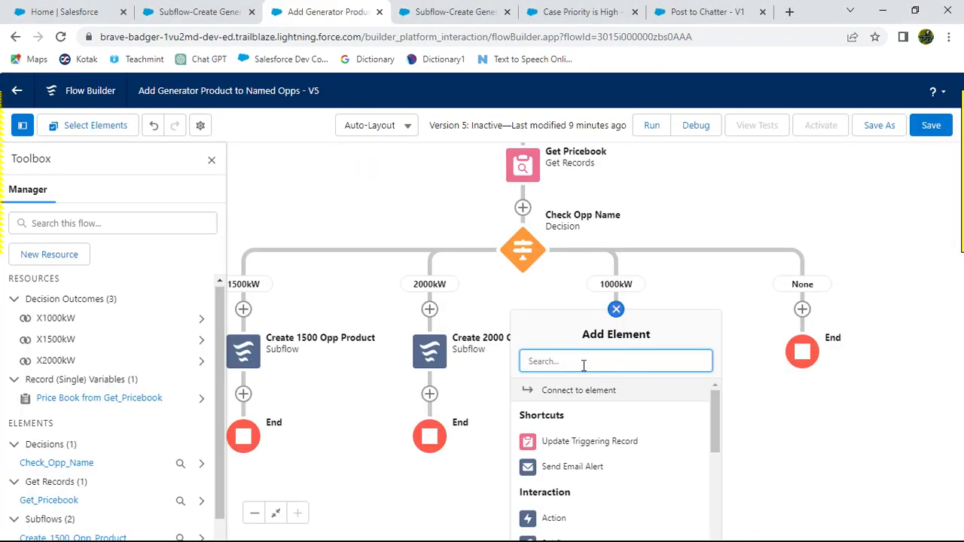
{"action": "type", "text": "su"}
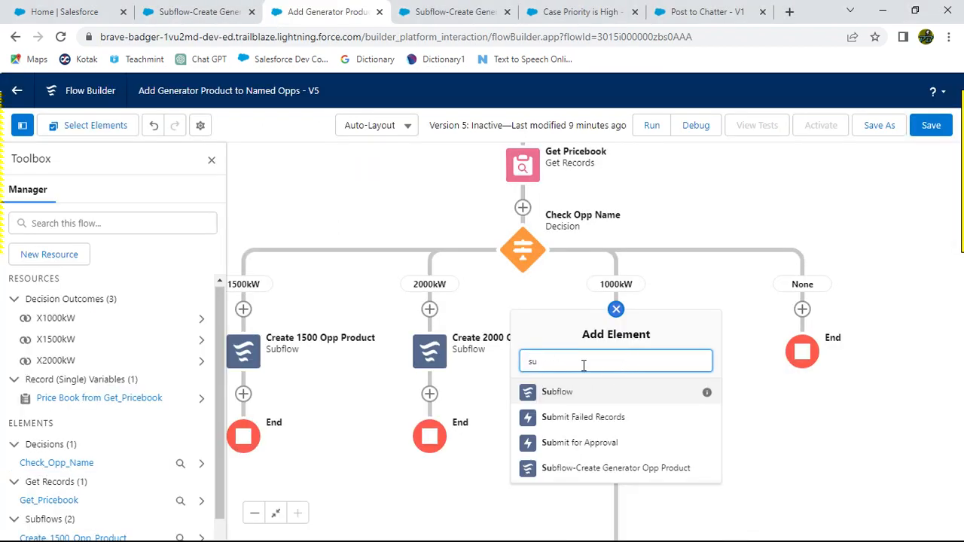
{"action": "left_click", "coordinate": [584, 468]}
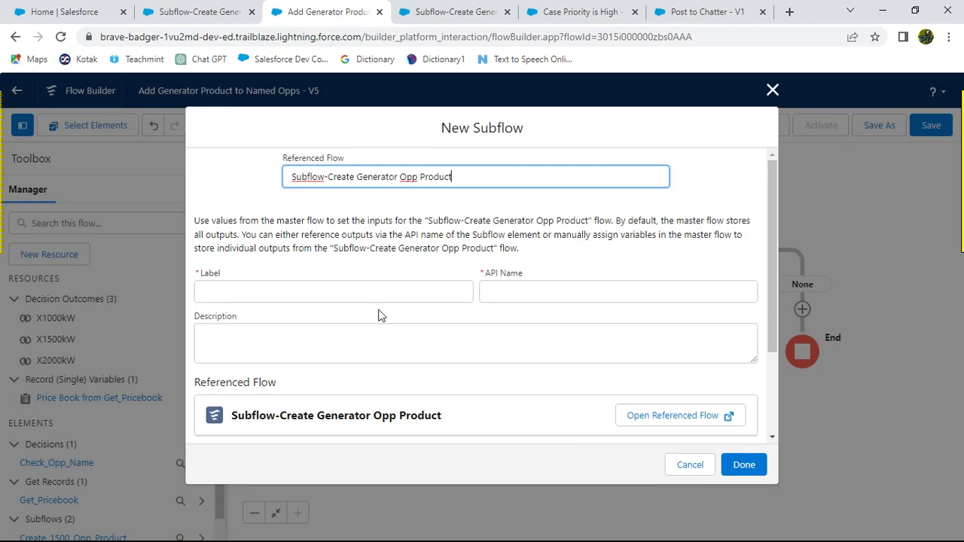
{"action": "left_click", "coordinate": [205, 288]}
{"action": "key", "text": "ctrl+v"}
{"action": "left_click", "coordinate": [326, 272]}
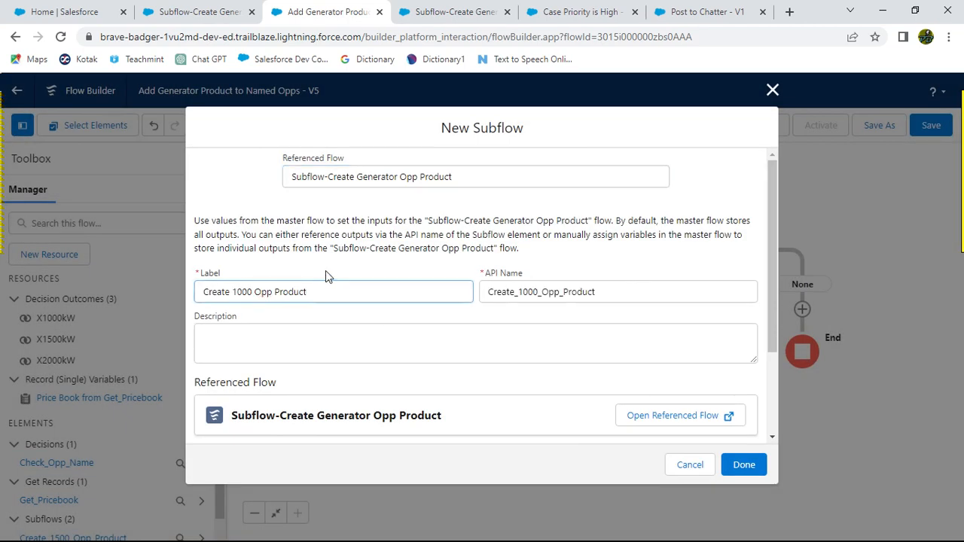
{"action": "scroll", "coordinate": [387, 370], "scroll_direction": "down", "scroll_amount": 2}
{"action": "key", "text": "alt+Tab"}
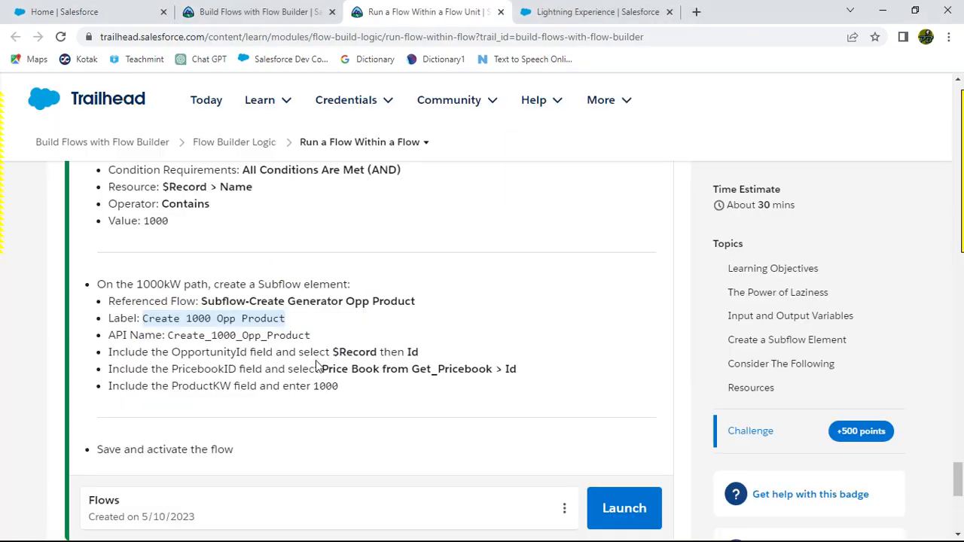
{"action": "key", "text": "alt+Tab"}
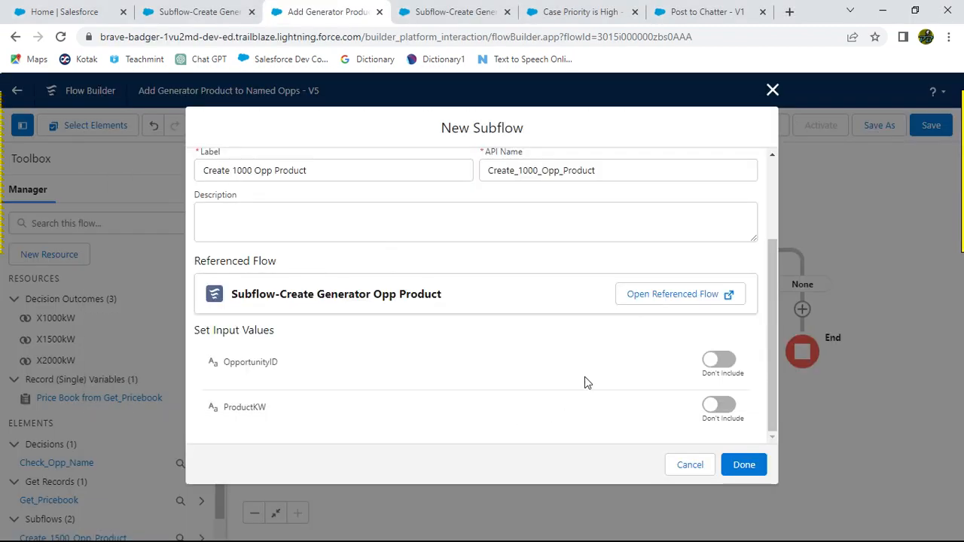
Step: Include the OpportunityID input of the subflow and set it to $Record > Id
{"action": "left_click", "coordinate": [719, 369]}
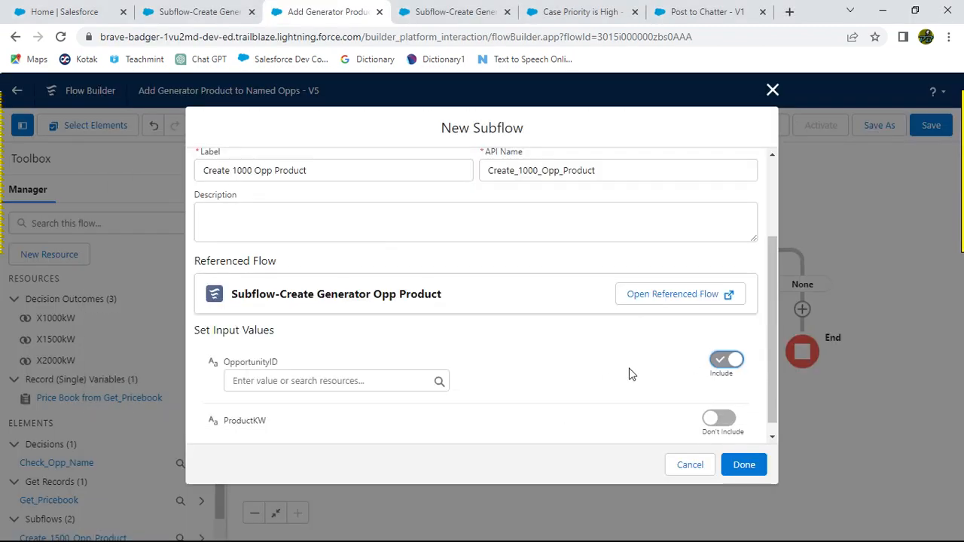
{"action": "left_click", "coordinate": [319, 381]}
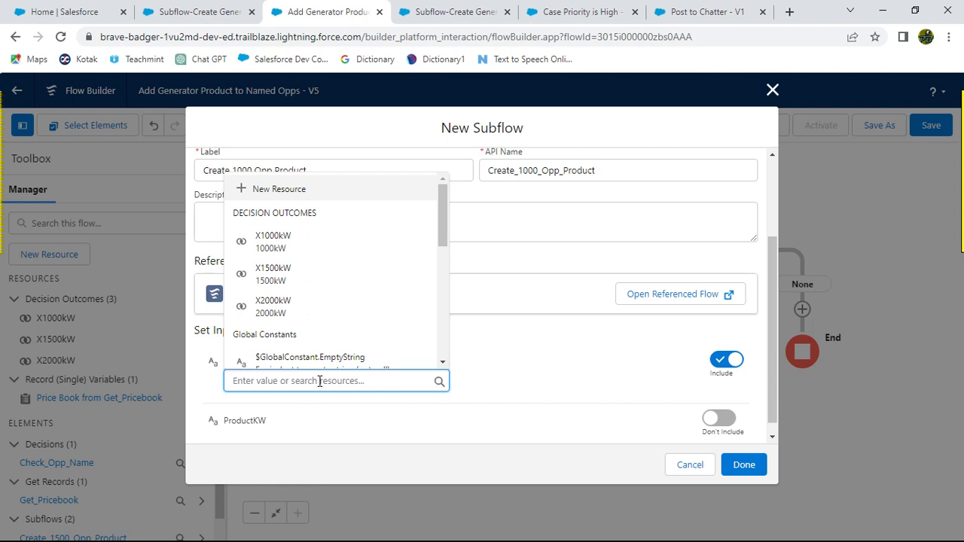
{"action": "type", "text": "Re"}
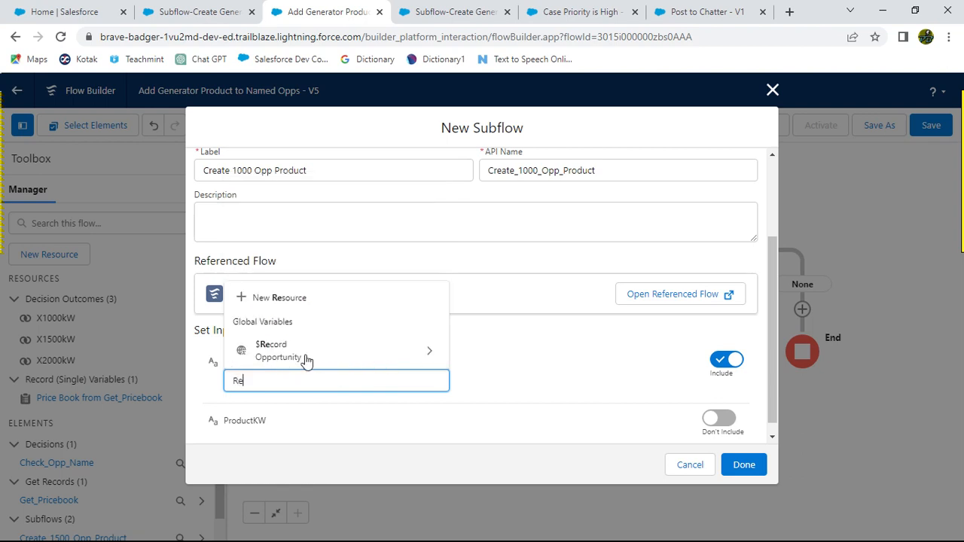
{"action": "left_click", "coordinate": [323, 360]}
{"action": "type", "text": "Id"}
{"action": "left_click", "coordinate": [495, 385]}
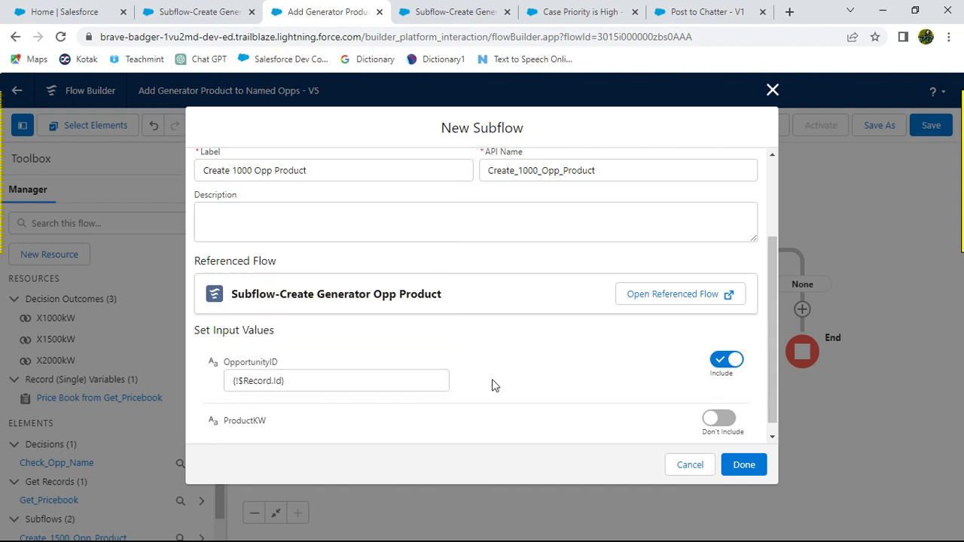
Step: Include the ProductKW input and set its value to the X1000kW decision outcome resource
{"action": "key", "text": "alt+Tab"}
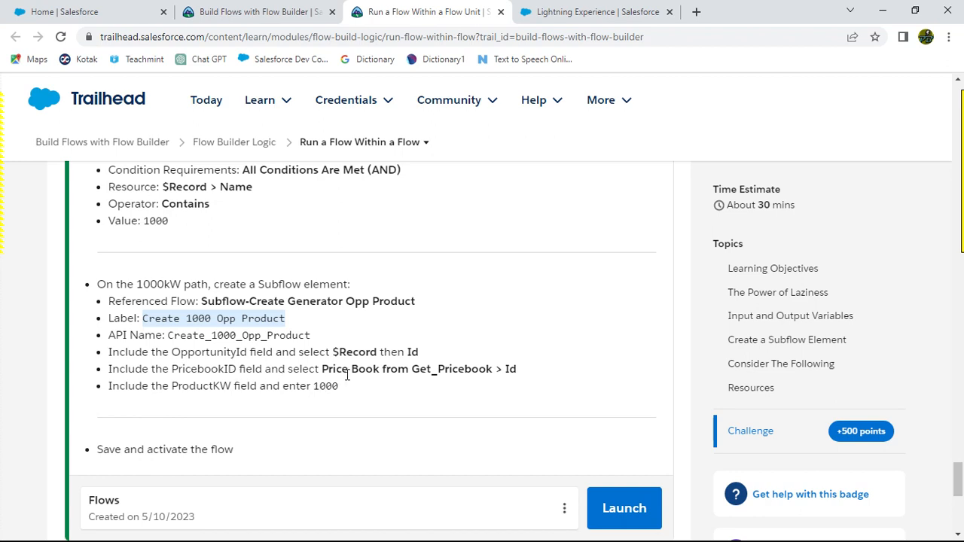
{"action": "left_click", "coordinate": [392, 369]}
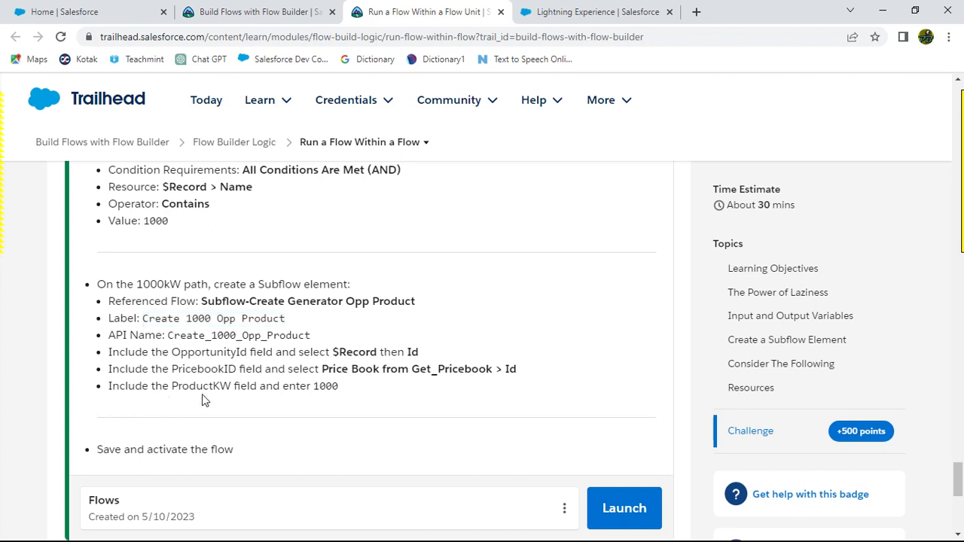
{"action": "key", "text": "alt+Tab"}
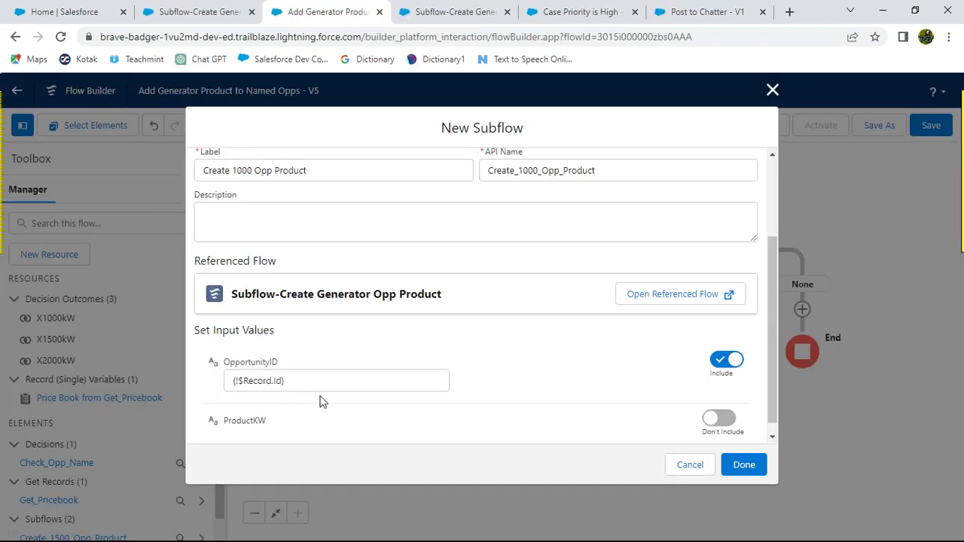
{"action": "left_click", "coordinate": [717, 419]}
{"action": "scroll", "coordinate": [316, 425], "scroll_direction": "down", "scroll_amount": 1}
{"action": "left_click", "coordinate": [295, 412]}
{"action": "type", "text": "Pro"}
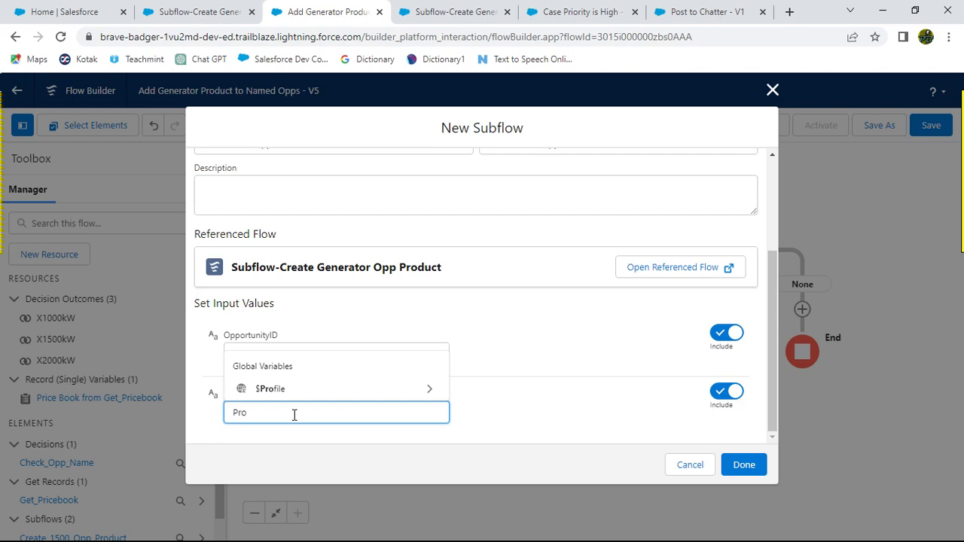
{"action": "type", "text": "du"}
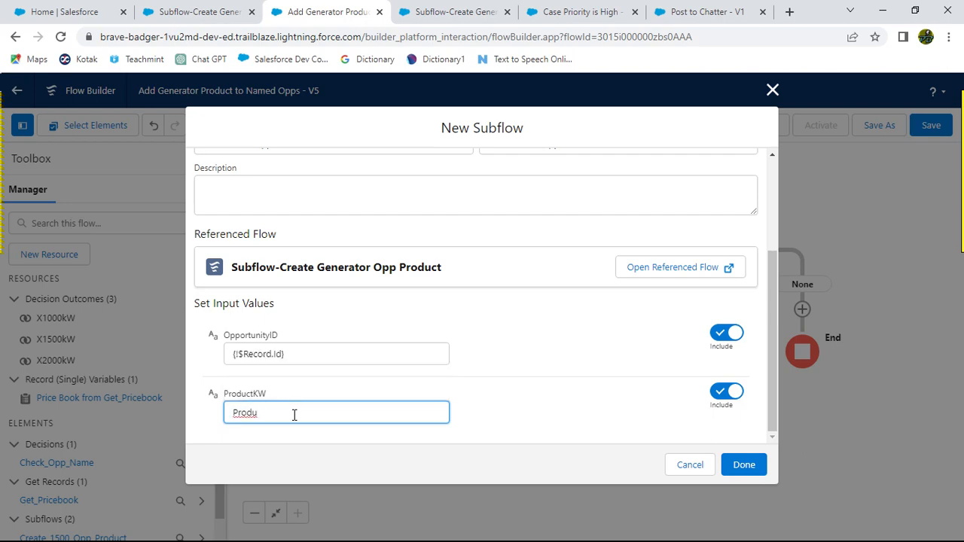
{"action": "key", "text": "alt+Tab"}
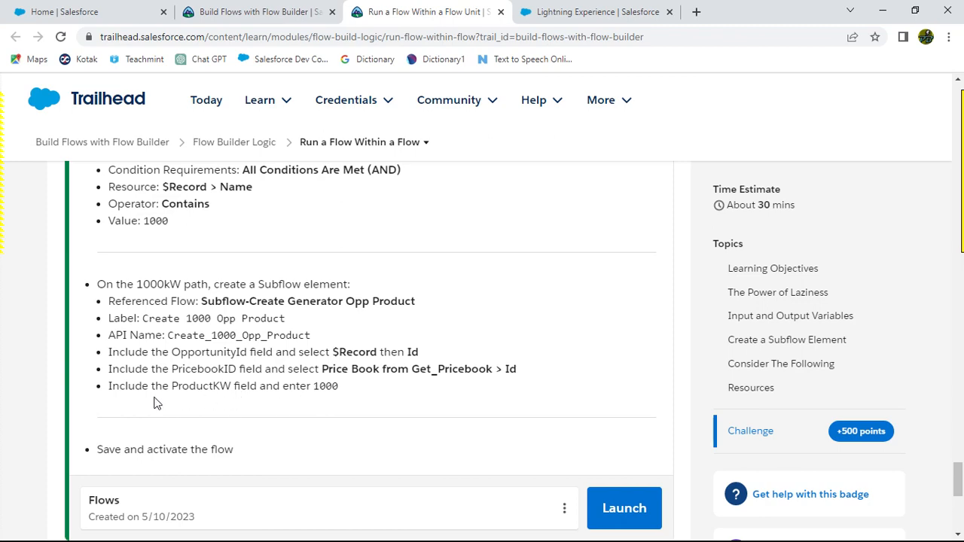
{"action": "key", "text": "alt+Tab"}
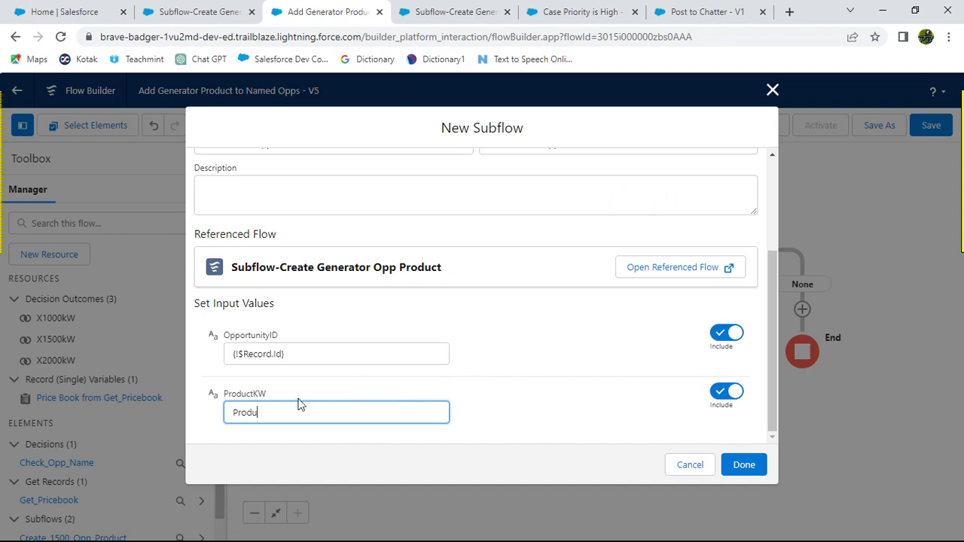
{"action": "left_click_drag", "start_coordinate": [267, 413], "coordinate": [211, 413]}
{"action": "key", "text": "BackSpace"}
{"action": "type", "text": "100"}
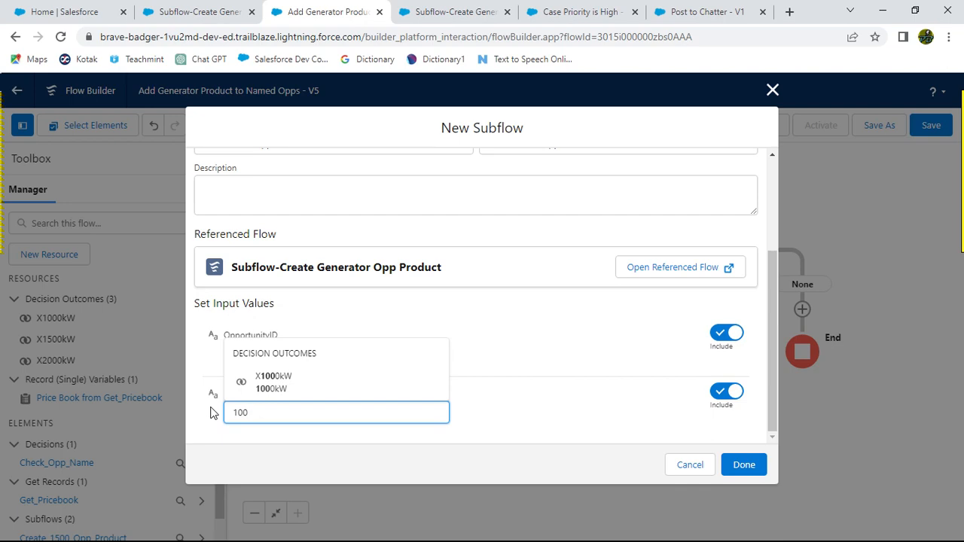
{"action": "left_click", "coordinate": [241, 382]}
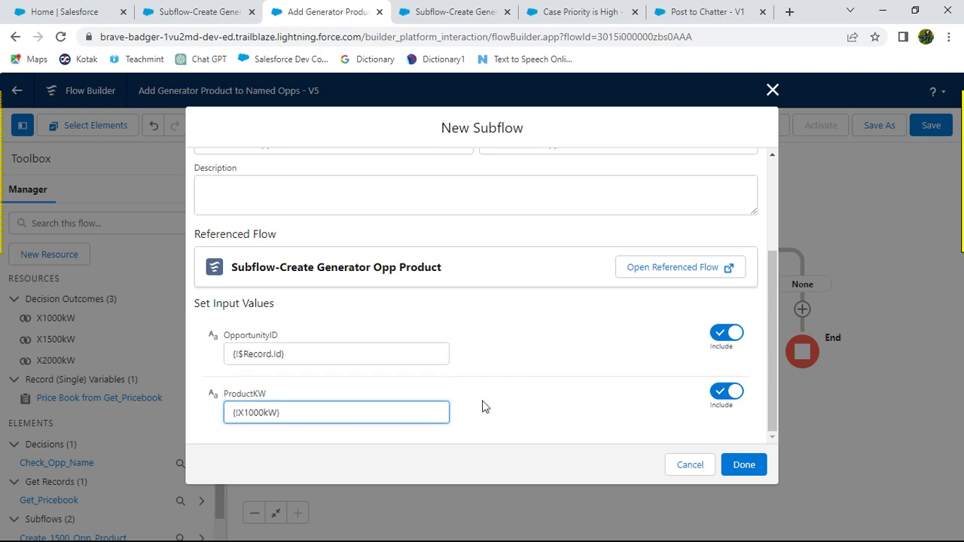
Step: Check the remaining challenge instructions and finish the Create 1000 Opp Product subflow element
{"action": "key", "text": "alt+Tab"}
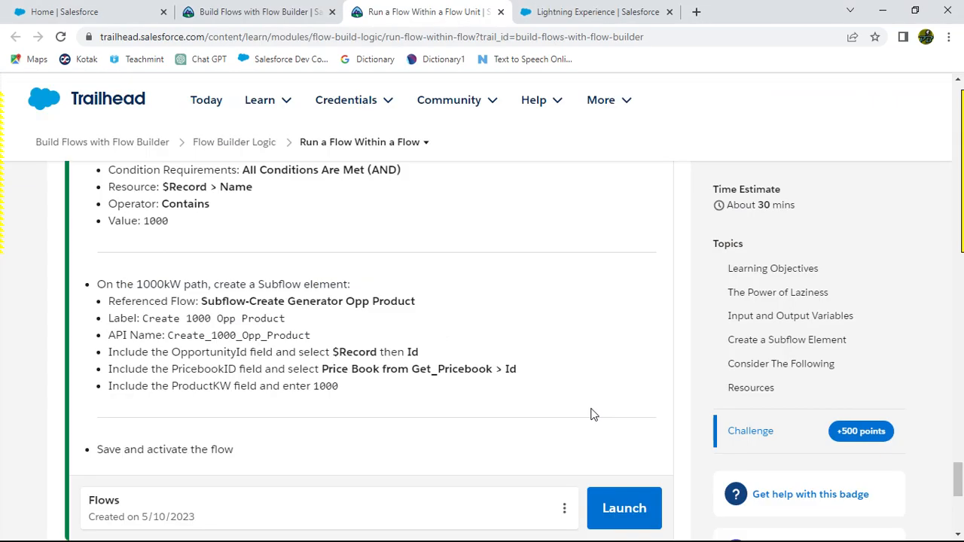
{"action": "scroll", "coordinate": [591, 414], "scroll_direction": "down", "scroll_amount": 2}
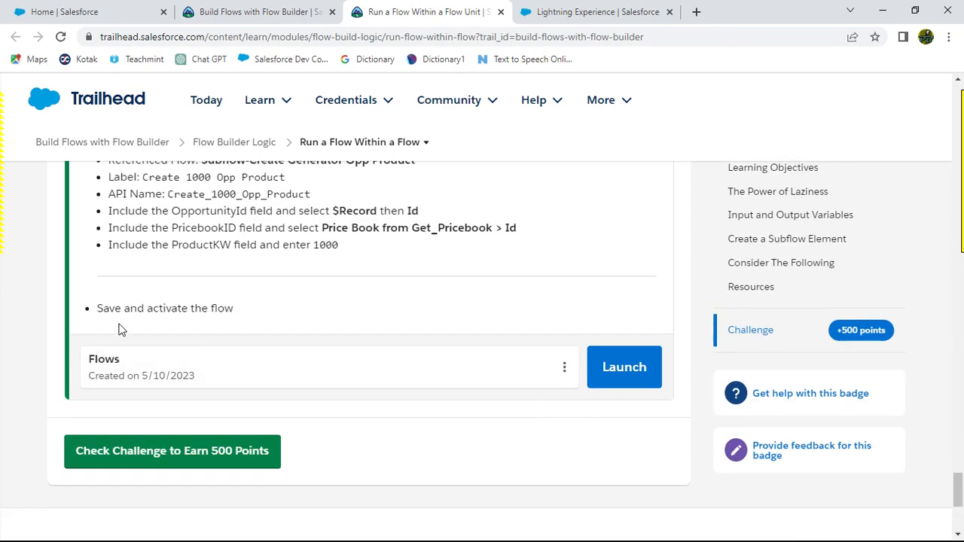
{"action": "key", "text": "alt+Tab"}
{"action": "left_click", "coordinate": [744, 463]}
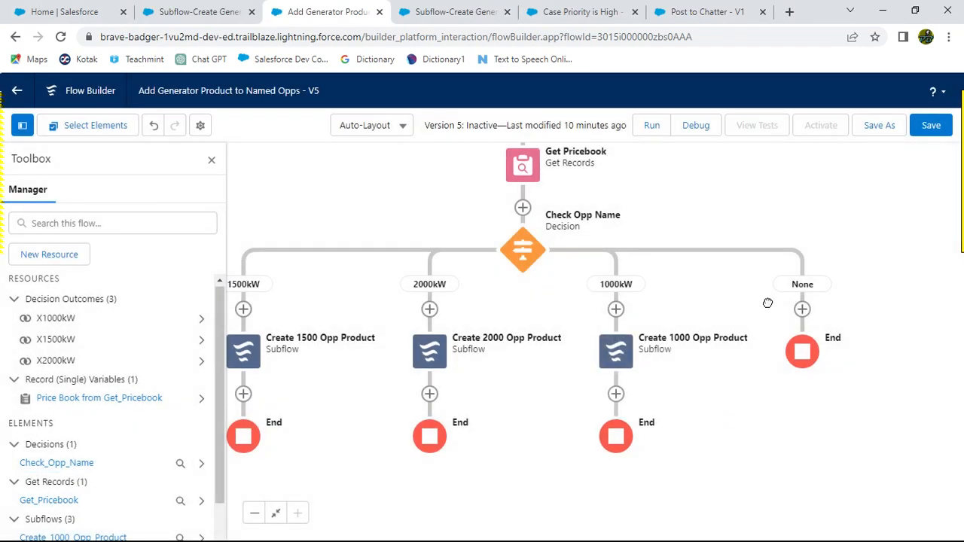
Step: Save and activate the Add Generator Product to Named Opps flow
{"action": "key", "text": "alt+Tab"}
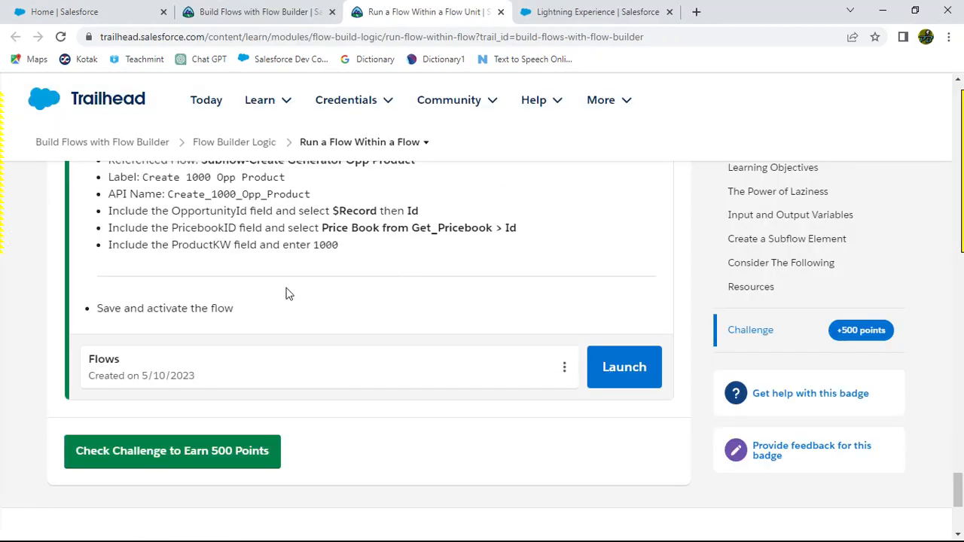
{"action": "scroll", "coordinate": [445, 302], "scroll_direction": "up", "scroll_amount": 2}
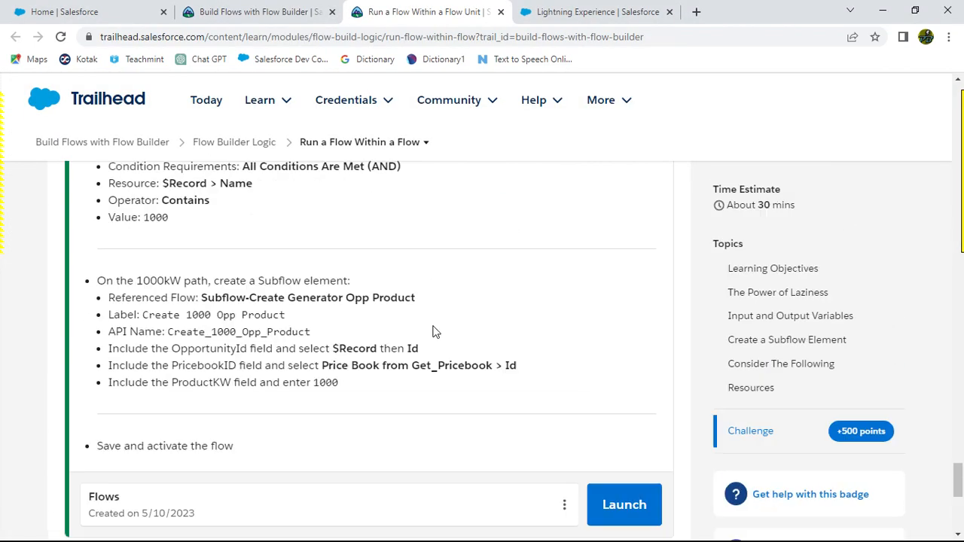
{"action": "scroll", "coordinate": [210, 321], "scroll_direction": "up", "scroll_amount": 3}
{"action": "scroll", "coordinate": [484, 369], "scroll_direction": "down", "scroll_amount": 3}
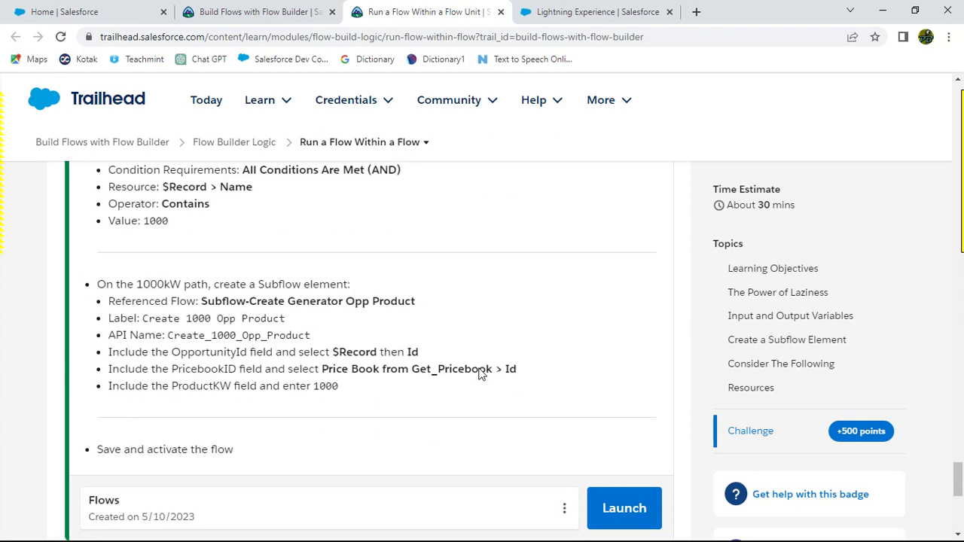
{"action": "scroll", "coordinate": [450, 382], "scroll_direction": "down", "scroll_amount": 2}
{"action": "key", "text": "alt+Tab"}
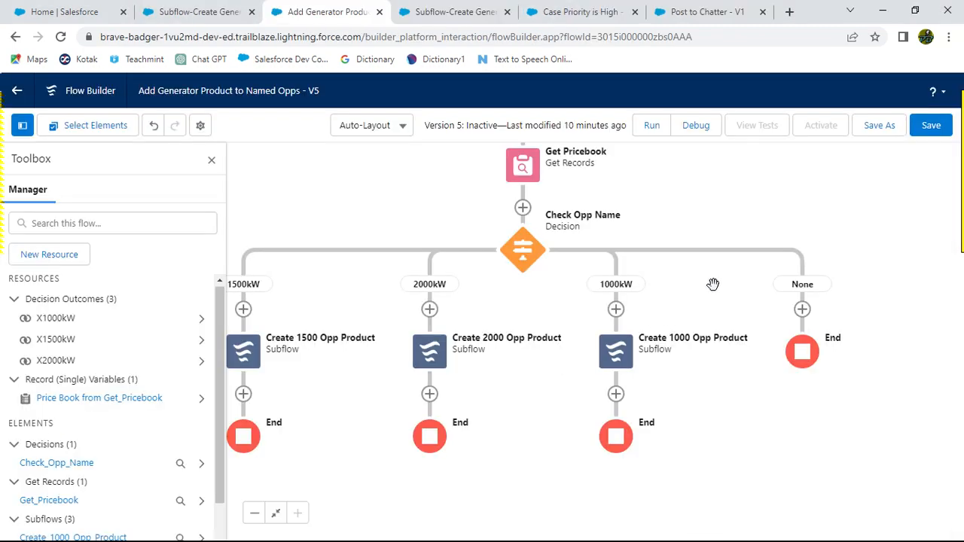
{"action": "left_click", "coordinate": [931, 126]}
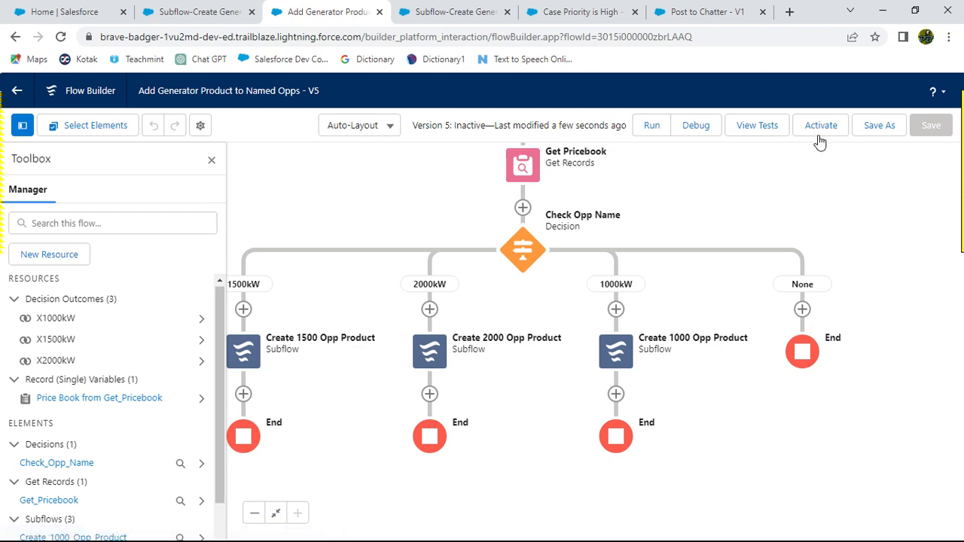
{"action": "left_click", "coordinate": [822, 126]}
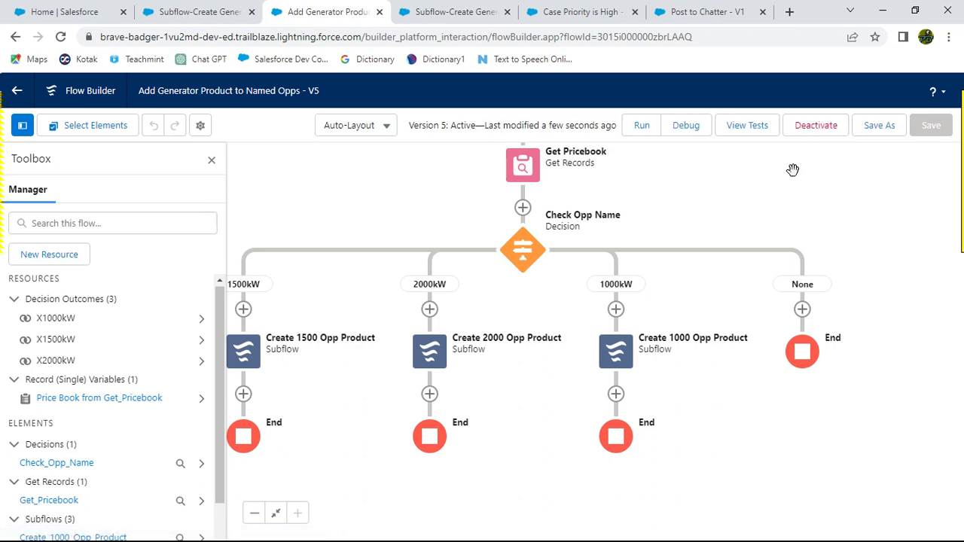
Step: Look over the open flow tabs and run the challenge check on the Trailhead page
{"action": "key", "text": "alt+Tab"}
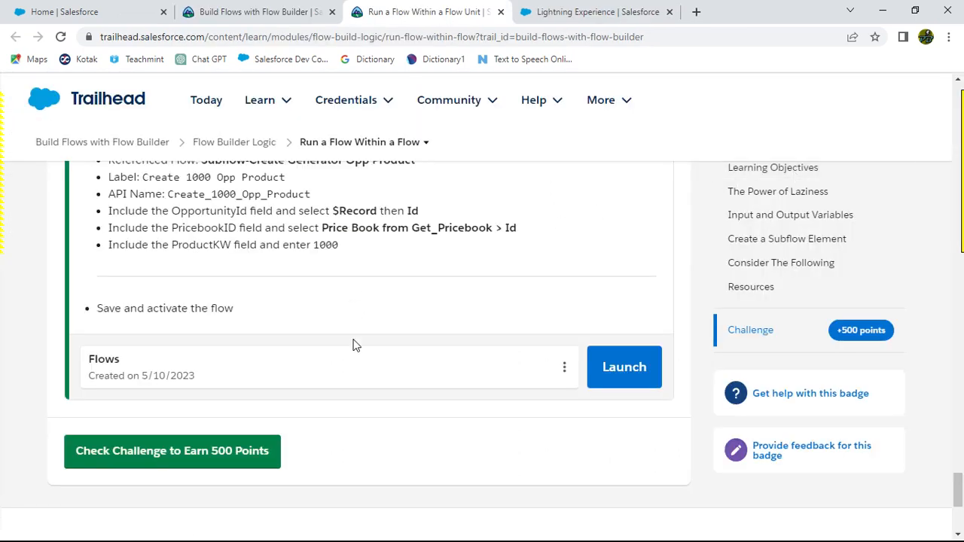
{"action": "key", "text": "alt+Tab"}
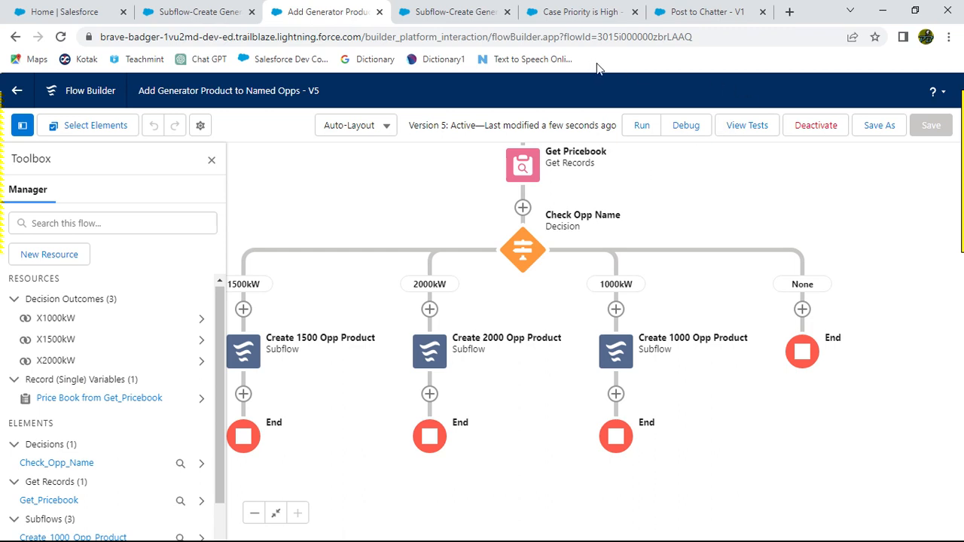
{"action": "left_click", "coordinate": [218, 14]}
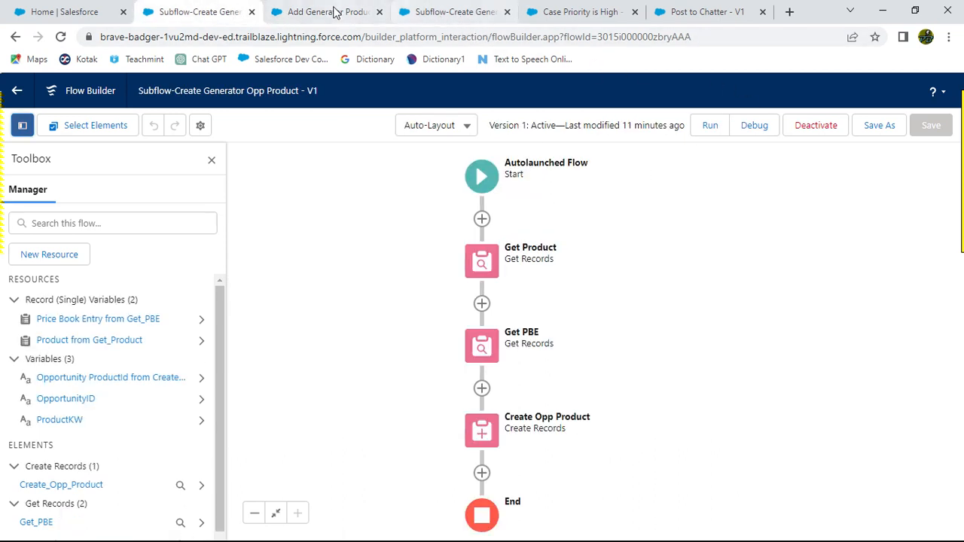
{"action": "left_click", "coordinate": [434, 13]}
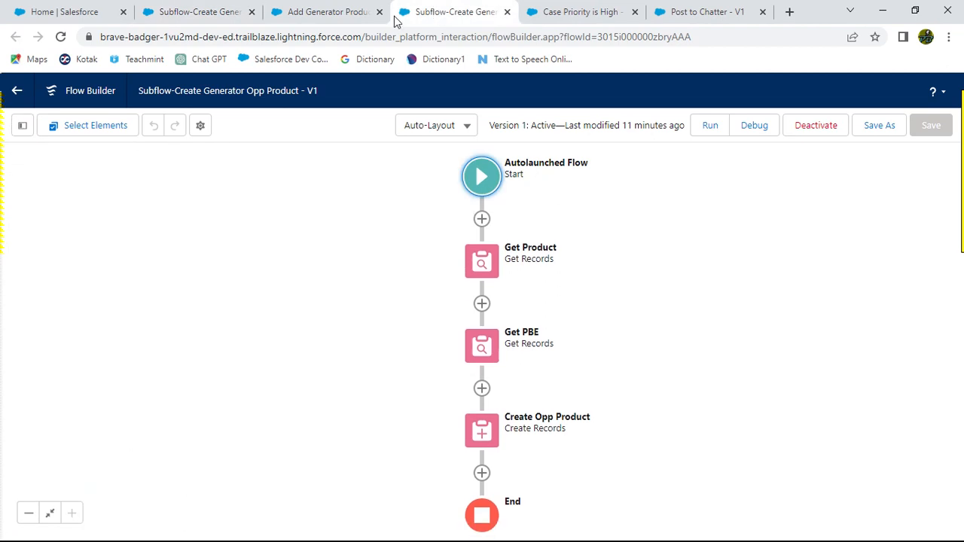
{"action": "left_click", "coordinate": [328, 11]}
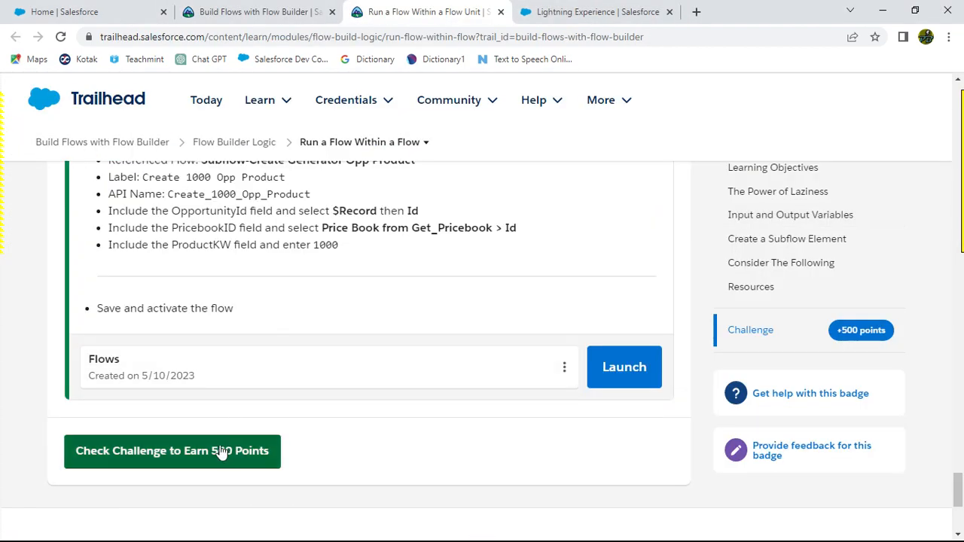
{"action": "left_click", "coordinate": [201, 450]}
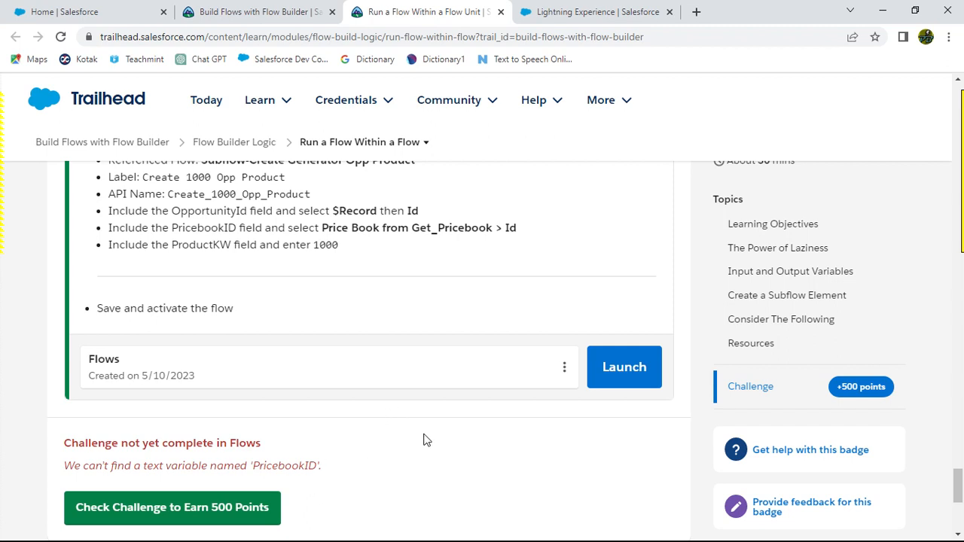
Step: Examine the referenced subflow's variables and scroll back through the challenge instructions
{"action": "key", "text": "alt+Tab"}
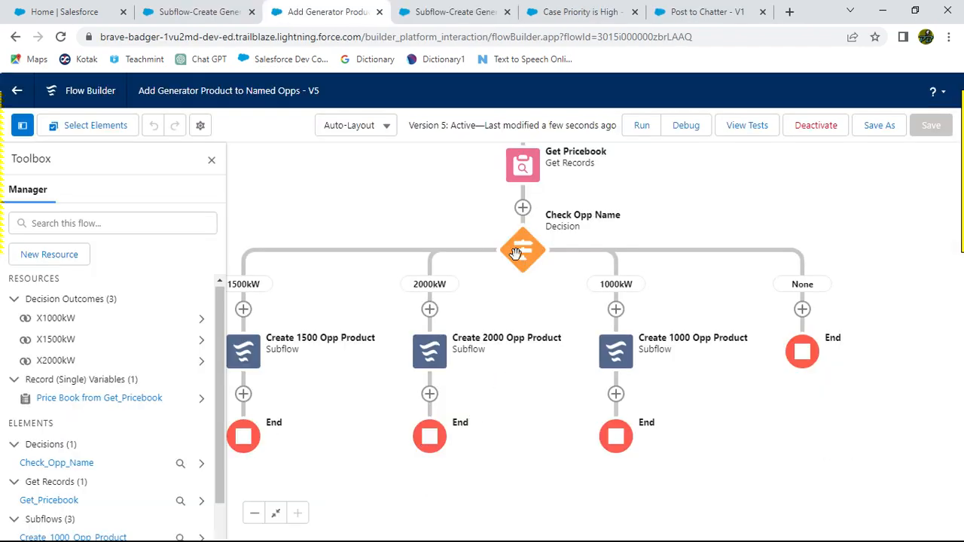
{"action": "left_click", "coordinate": [203, 14]}
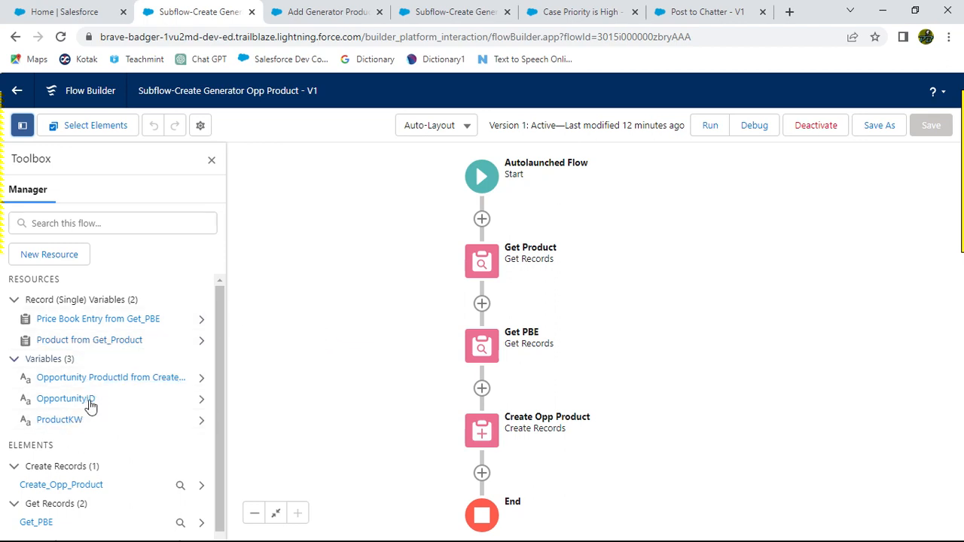
{"action": "key", "text": "alt+Tab"}
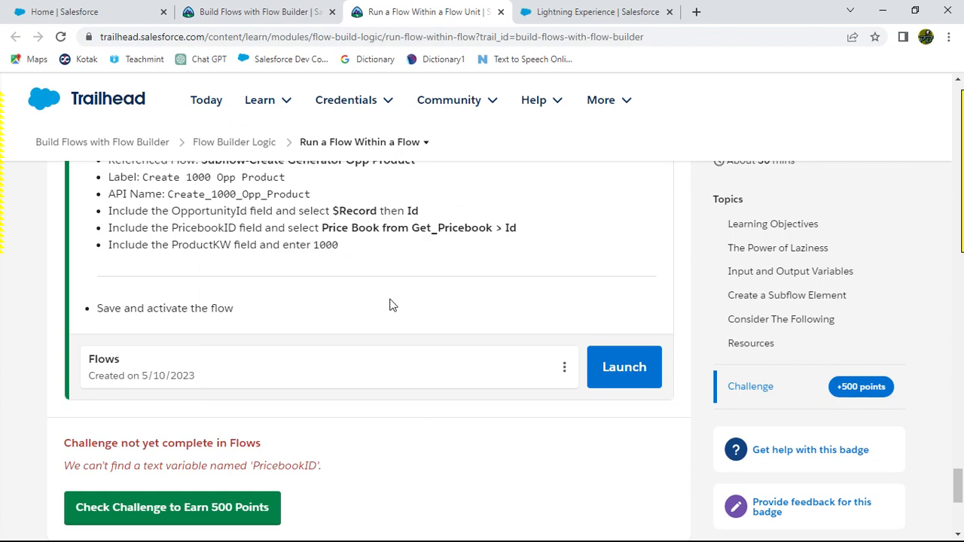
{"action": "scroll", "coordinate": [415, 316], "scroll_direction": "up", "scroll_amount": 6}
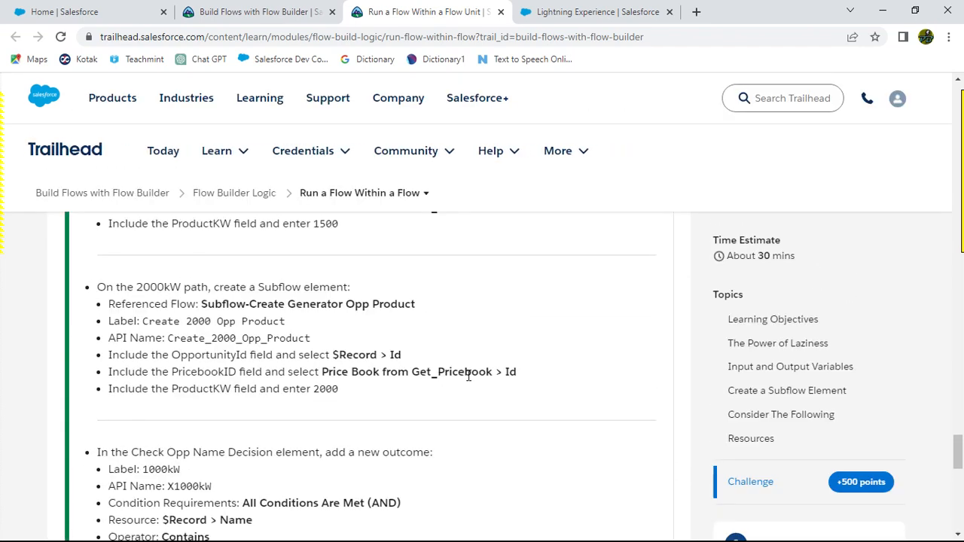
{"action": "scroll", "coordinate": [523, 398], "scroll_direction": "up", "scroll_amount": 3}
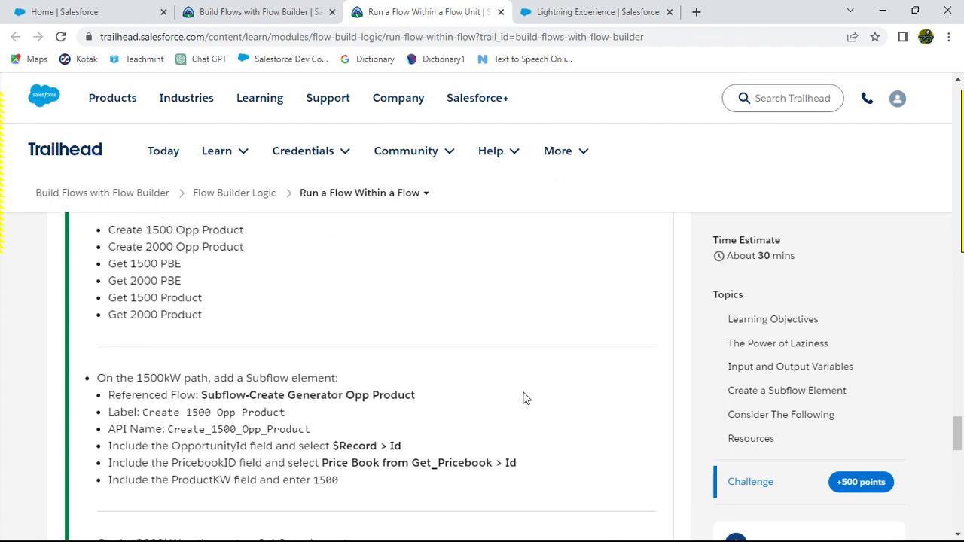
{"action": "scroll", "coordinate": [526, 398], "scroll_direction": "up", "scroll_amount": 2}
{"action": "scroll", "coordinate": [434, 428], "scroll_direction": "up", "scroll_amount": 3}
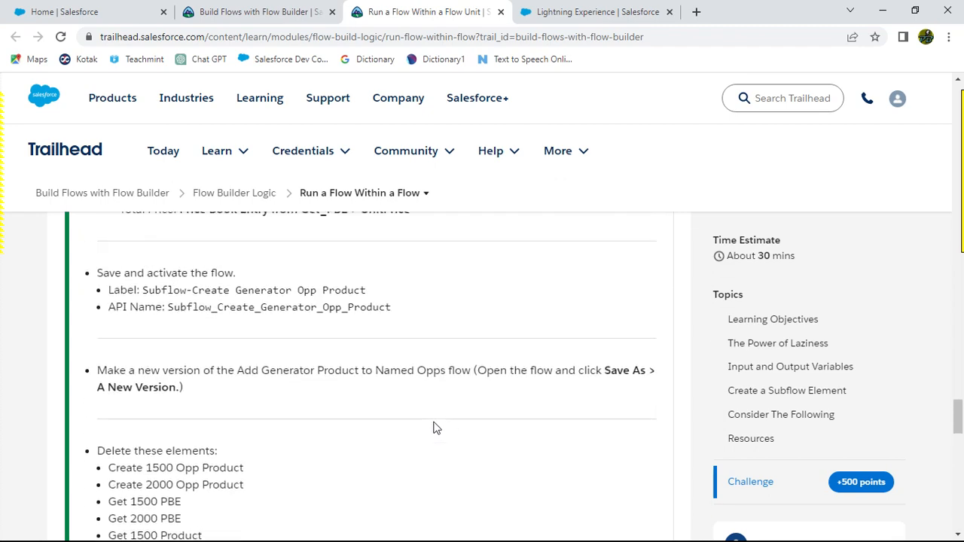
{"action": "scroll", "coordinate": [434, 428], "scroll_direction": "up", "scroll_amount": 3}
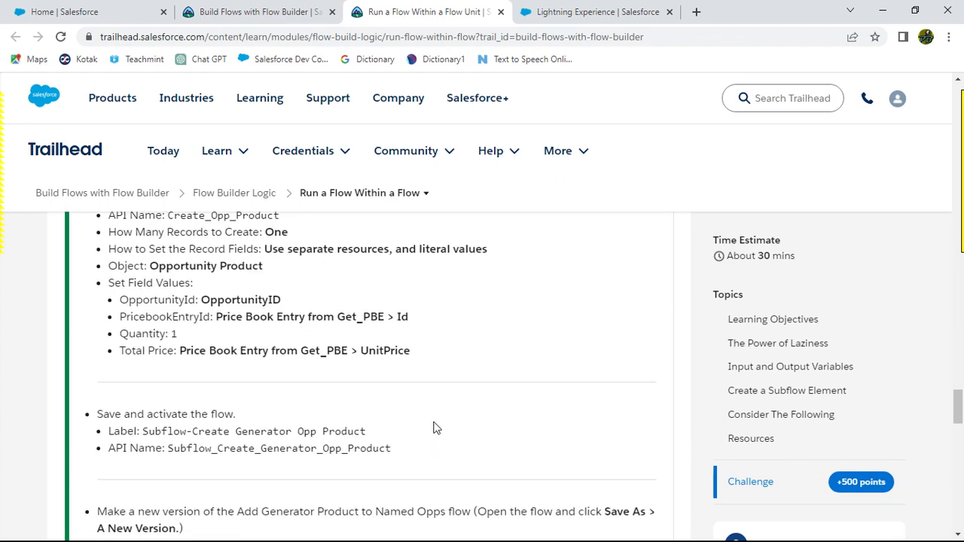
Step: Review the challenge instructions for the subflow's Get Records elements and the latest challenge check result
{"action": "scroll", "coordinate": [434, 427], "scroll_direction": "up", "scroll_amount": 2}
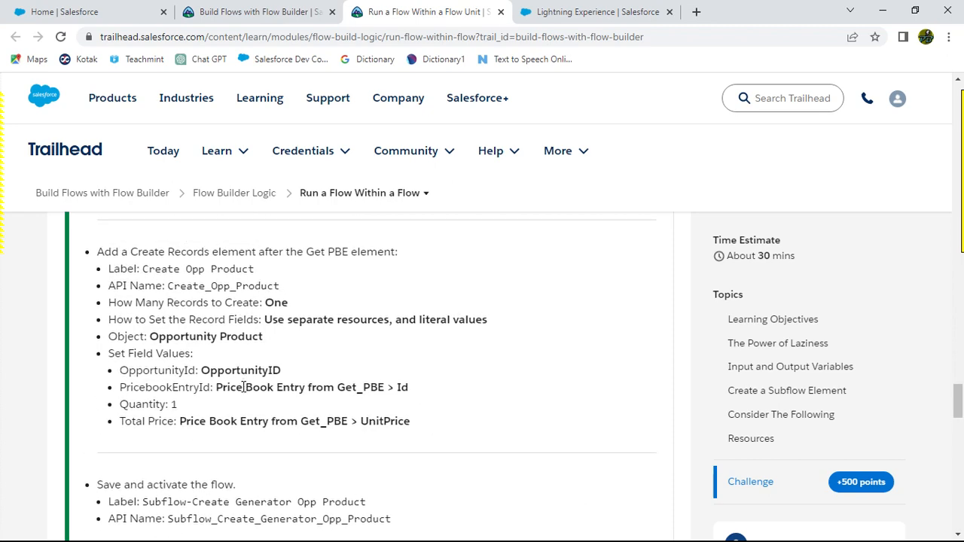
{"action": "scroll", "coordinate": [442, 418], "scroll_direction": "up", "scroll_amount": 5}
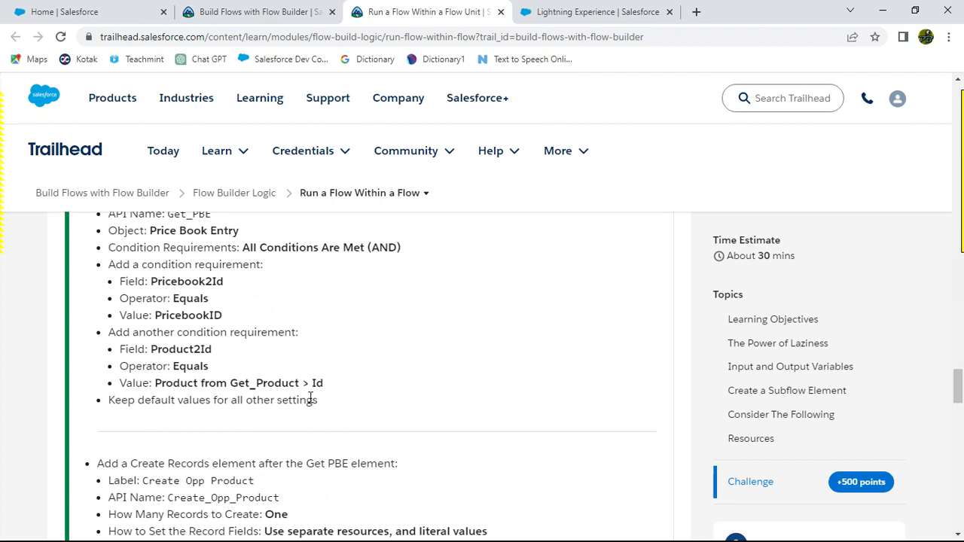
{"action": "scroll", "coordinate": [374, 398], "scroll_direction": "up", "scroll_amount": 1}
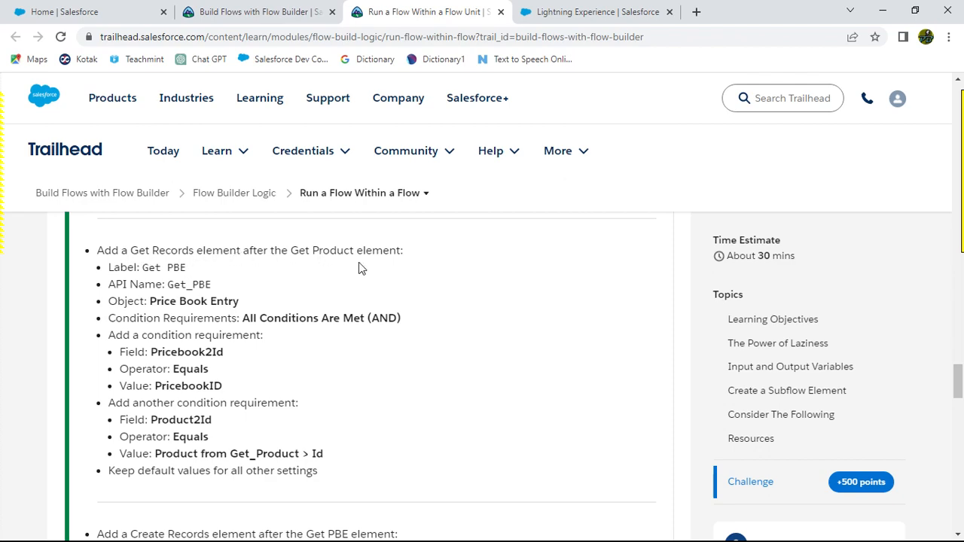
{"action": "key", "text": "alt+Tab"}
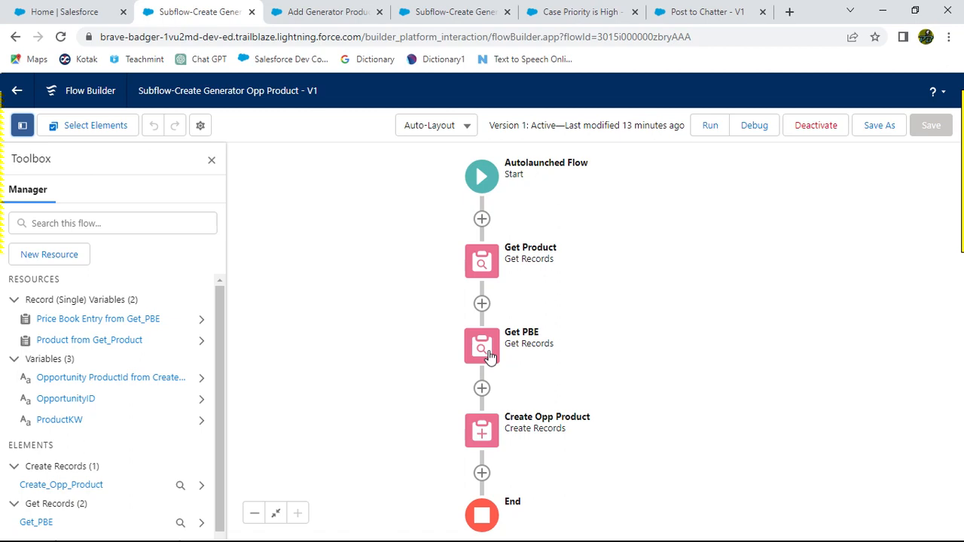
{"action": "key", "text": "alt+Tab"}
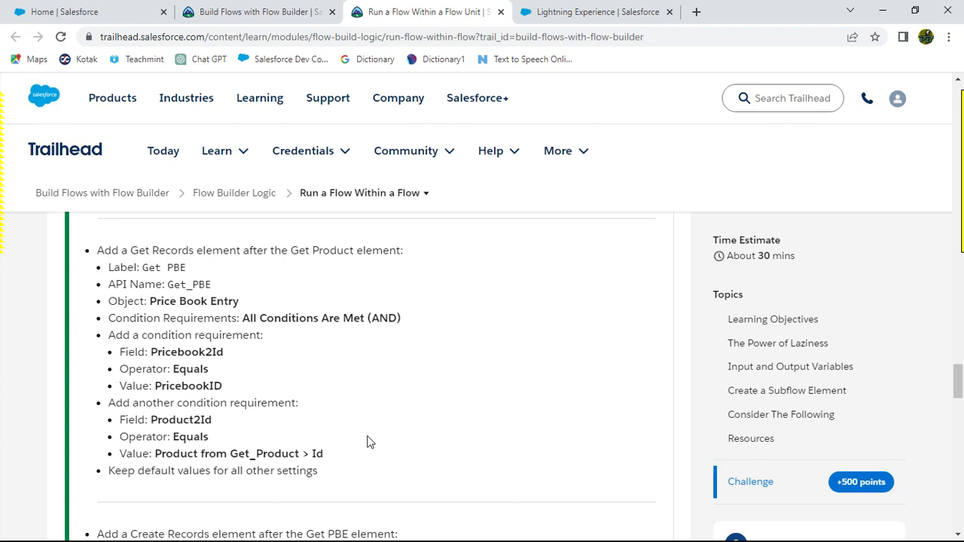
{"action": "scroll", "coordinate": [377, 433], "scroll_direction": "up", "scroll_amount": 3}
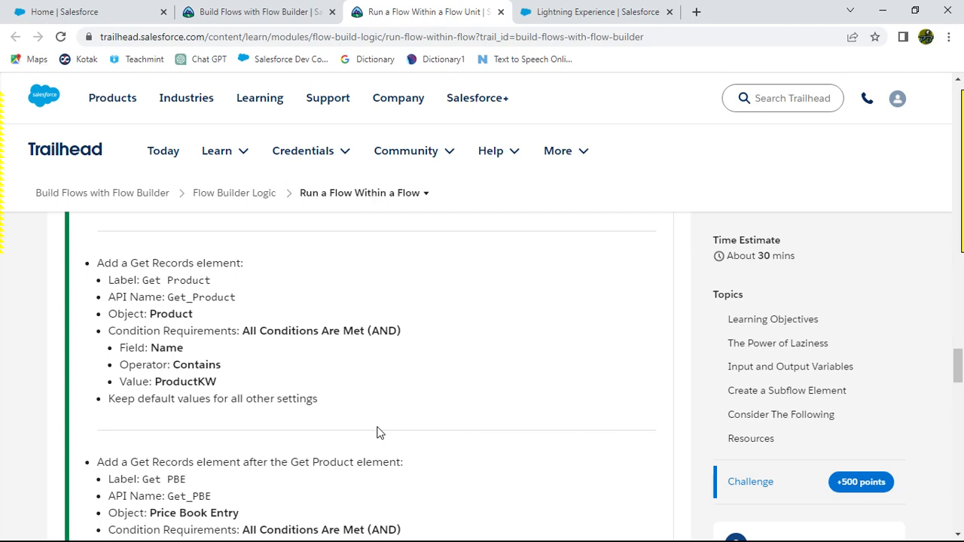
{"action": "key", "text": "alt+Tab"}
{"action": "key", "text": "alt+Tab"}
{"action": "scroll", "coordinate": [429, 407], "scroll_direction": "down", "scroll_amount": 15}
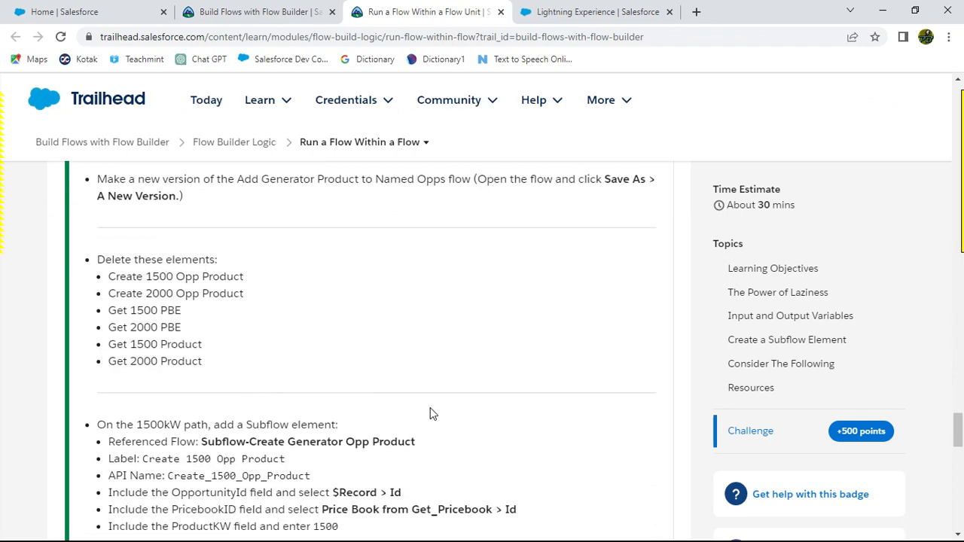
{"action": "scroll", "coordinate": [430, 413], "scroll_direction": "down", "scroll_amount": 5}
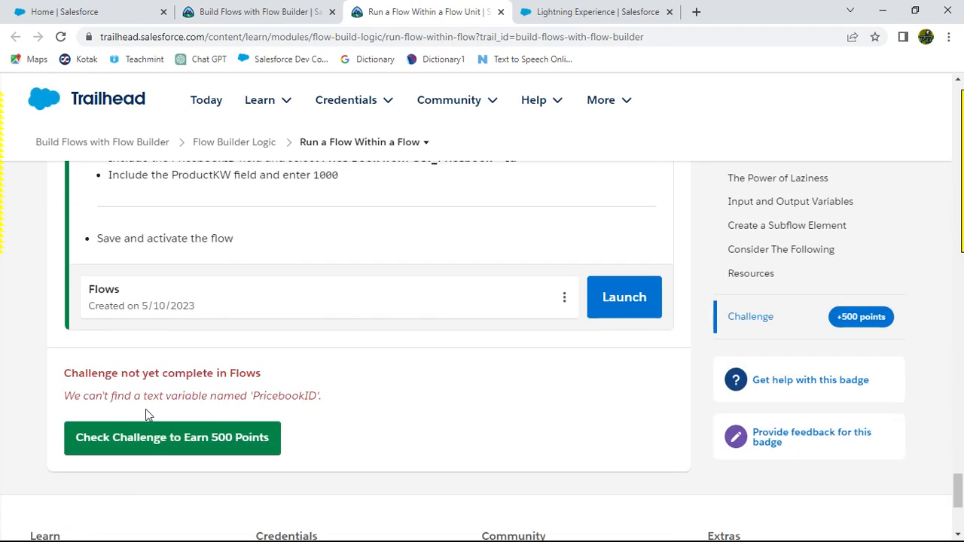
{"action": "left_click_drag", "start_coordinate": [255, 396], "coordinate": [320, 396]}
{"action": "scroll", "coordinate": [399, 409], "scroll_direction": "up", "scroll_amount": 4}
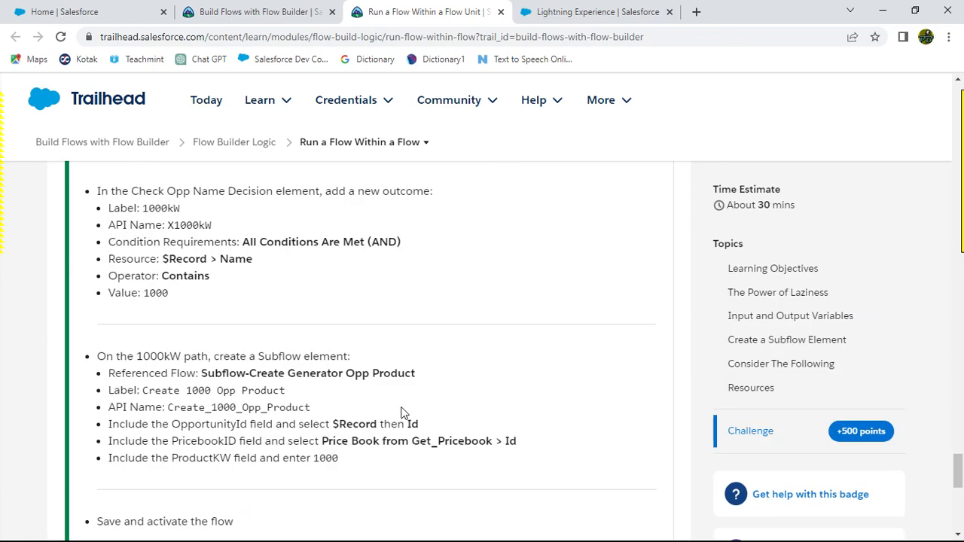
{"action": "scroll", "coordinate": [400, 412], "scroll_direction": "up", "scroll_amount": 10}
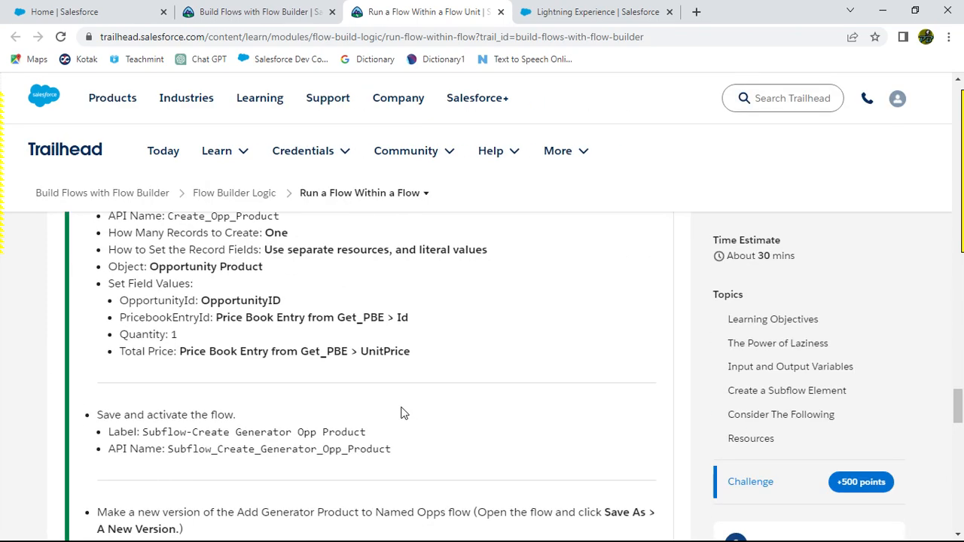
{"action": "scroll", "coordinate": [400, 413], "scroll_direction": "up", "scroll_amount": 2}
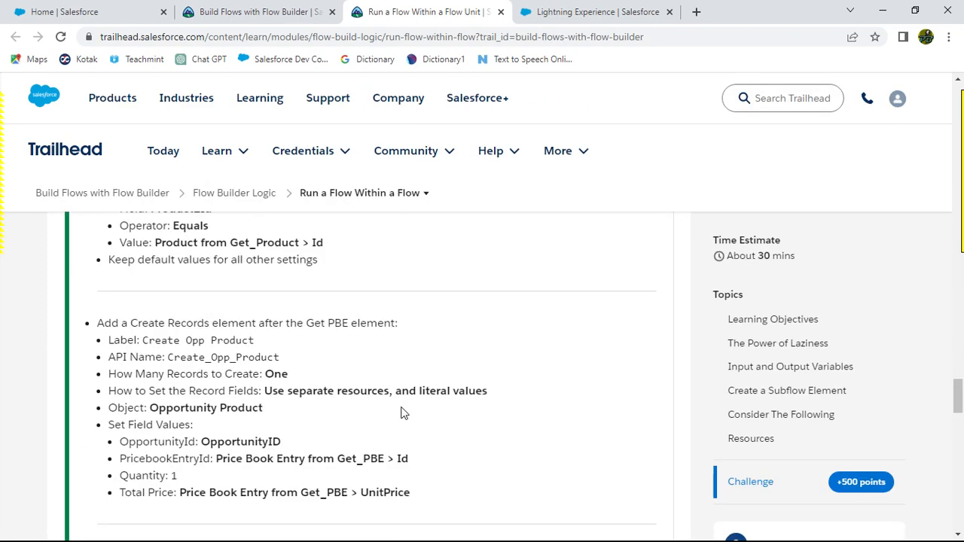
{"action": "scroll", "coordinate": [401, 412], "scroll_direction": "up", "scroll_amount": 2}
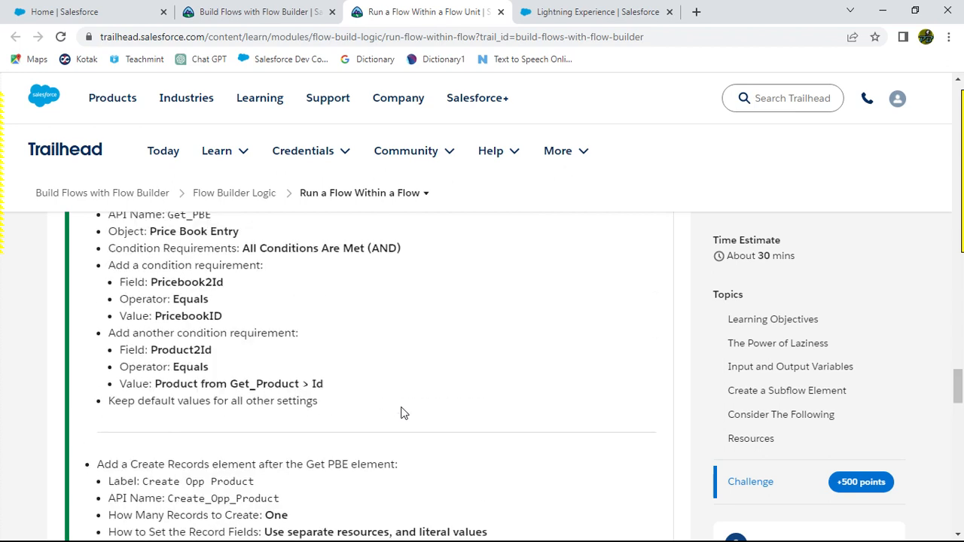
{"action": "scroll", "coordinate": [401, 413], "scroll_direction": "up", "scroll_amount": 1}
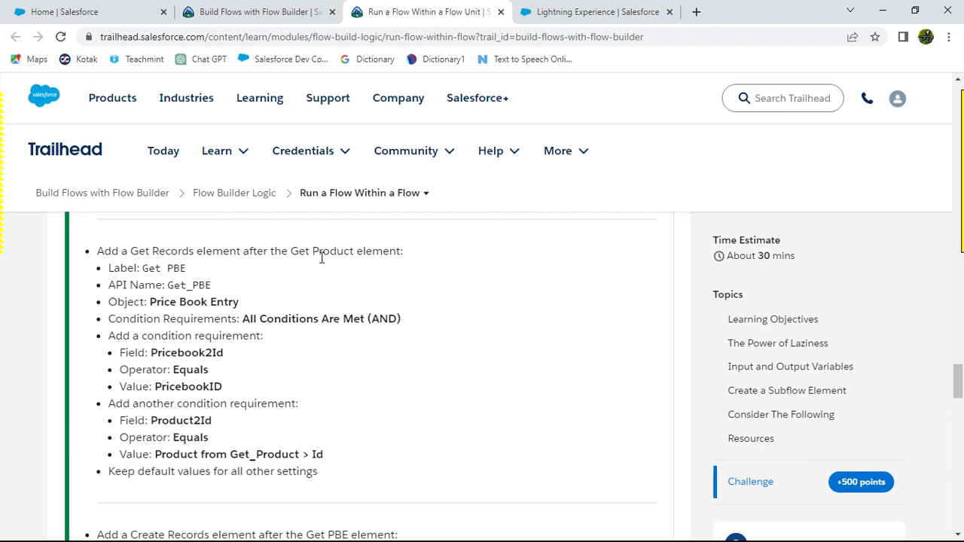
{"action": "key", "text": "alt+Tab"}
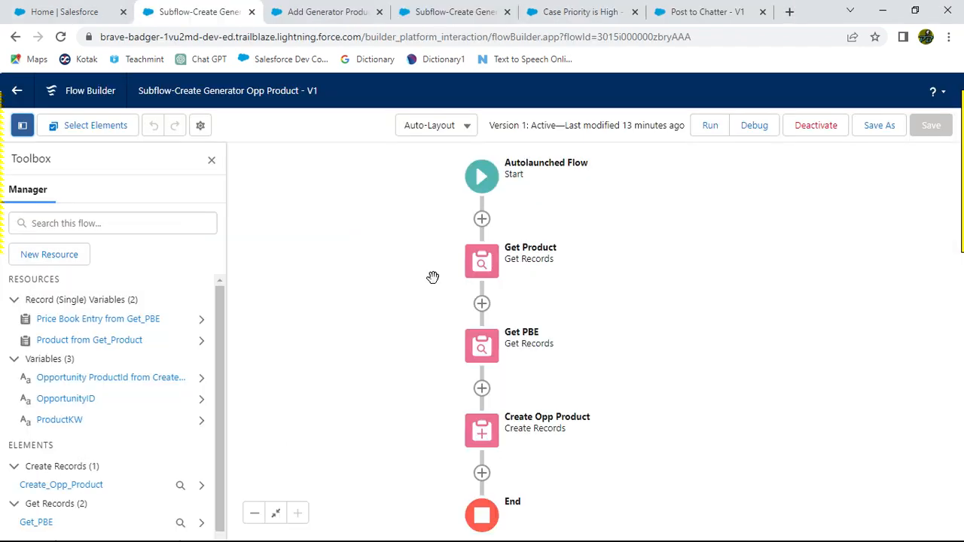
{"action": "left_click", "coordinate": [482, 305]}
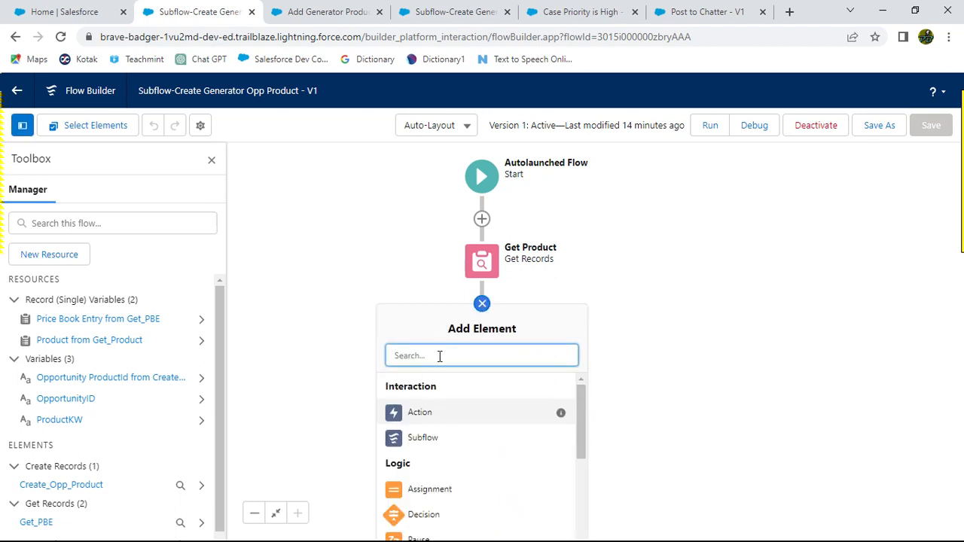
{"action": "key", "text": "alt+Tab"}
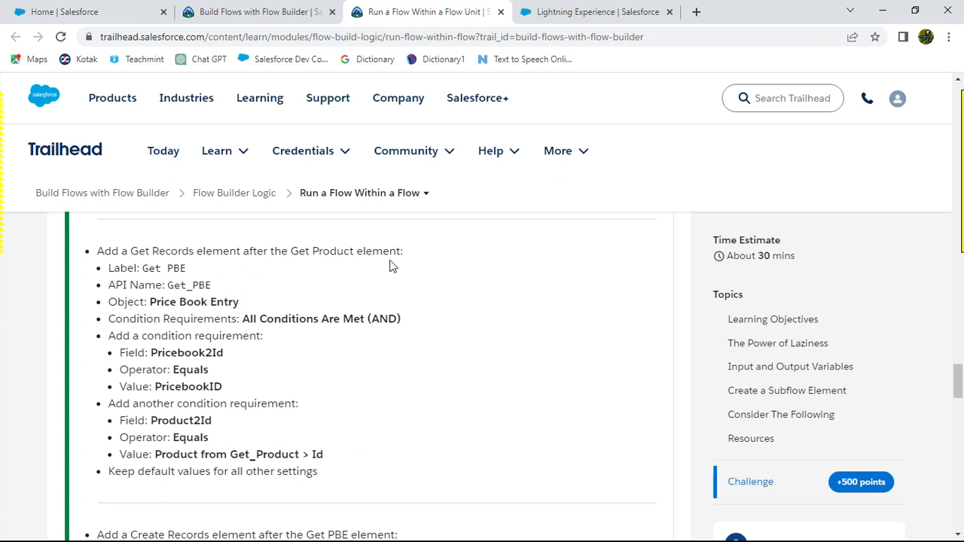
{"action": "key", "text": "alt+Tab"}
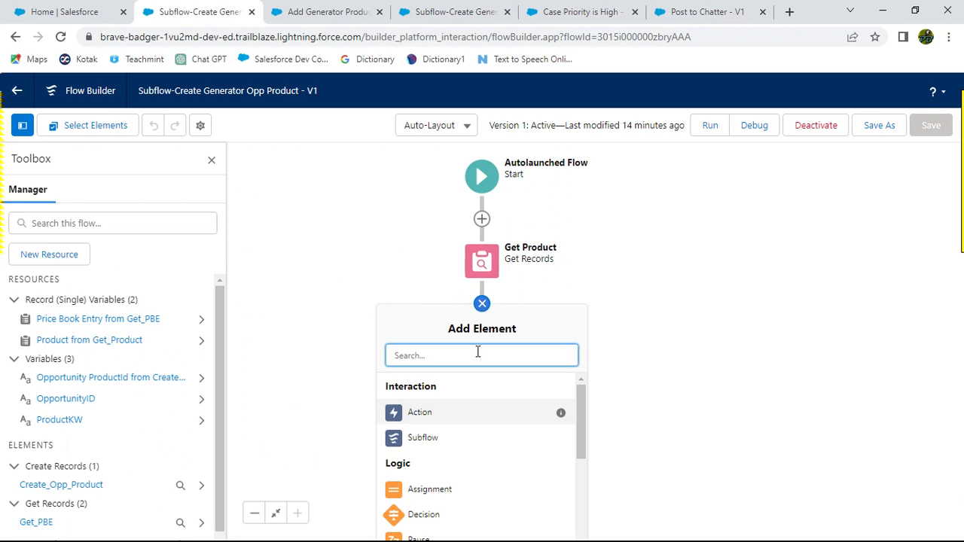
{"action": "type", "text": "get"}
{"action": "left_click", "coordinate": [428, 393]}
{"action": "left_click", "coordinate": [428, 392]}
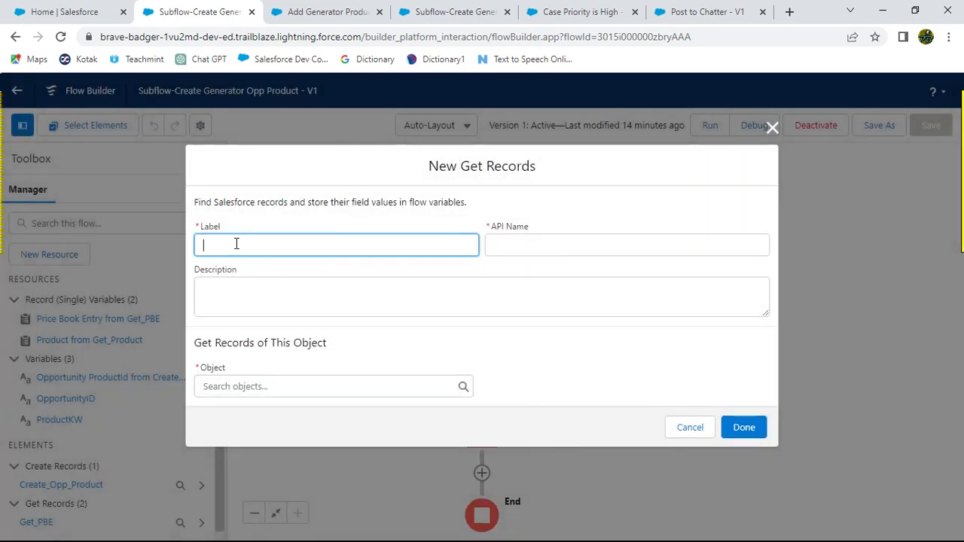
{"action": "key", "text": "alt+Tab"}
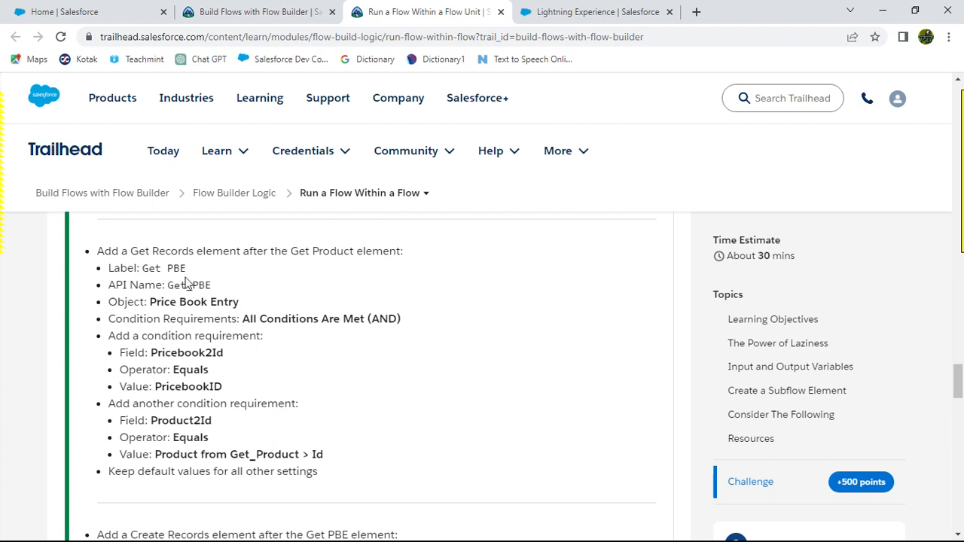
{"action": "left_click_drag", "start_coordinate": [144, 268], "coordinate": [188, 268]}
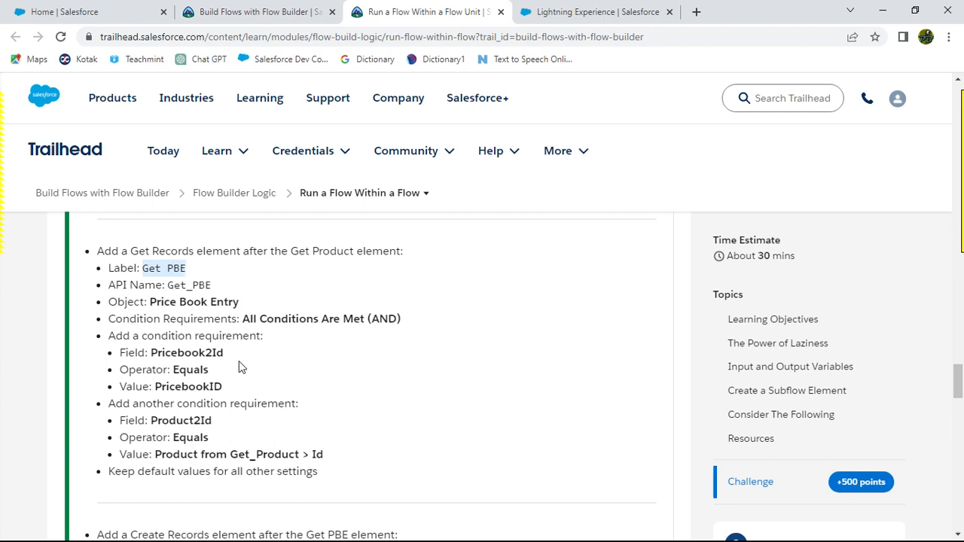
{"action": "key", "text": "alt+Tab"}
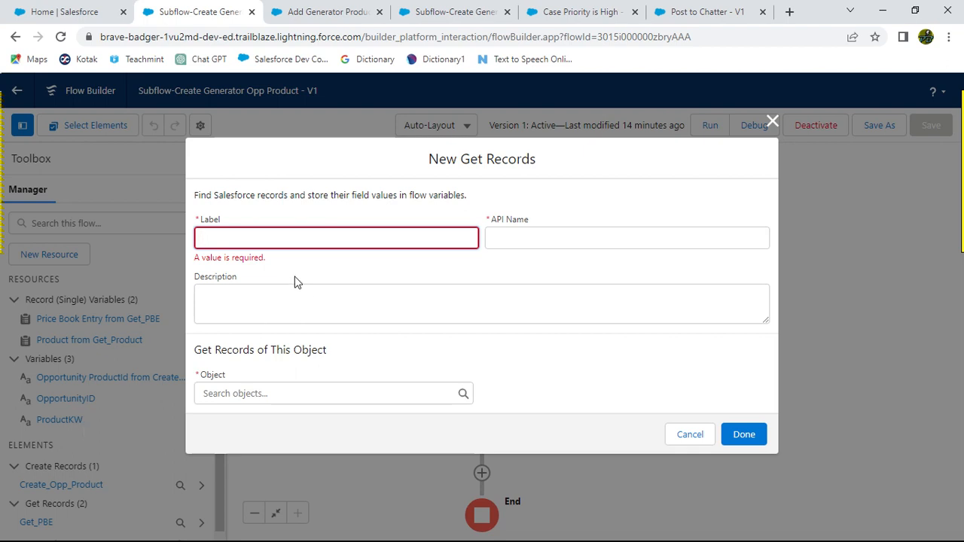
{"action": "key", "text": "alt+Tab"}
{"action": "left_click", "coordinate": [163, 270]}
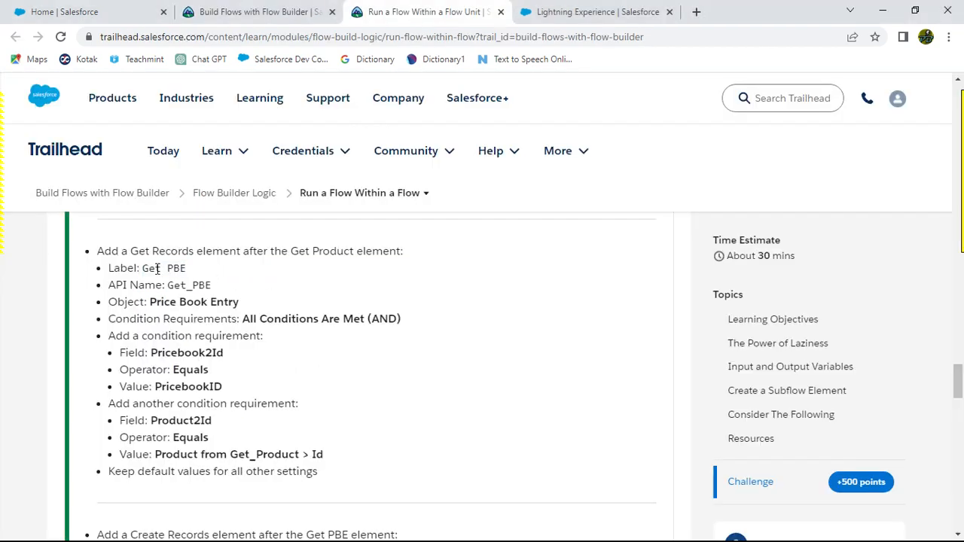
{"action": "left_click_drag", "start_coordinate": [155, 268], "coordinate": [201, 278]}
{"action": "key", "text": "ctrl+c"}
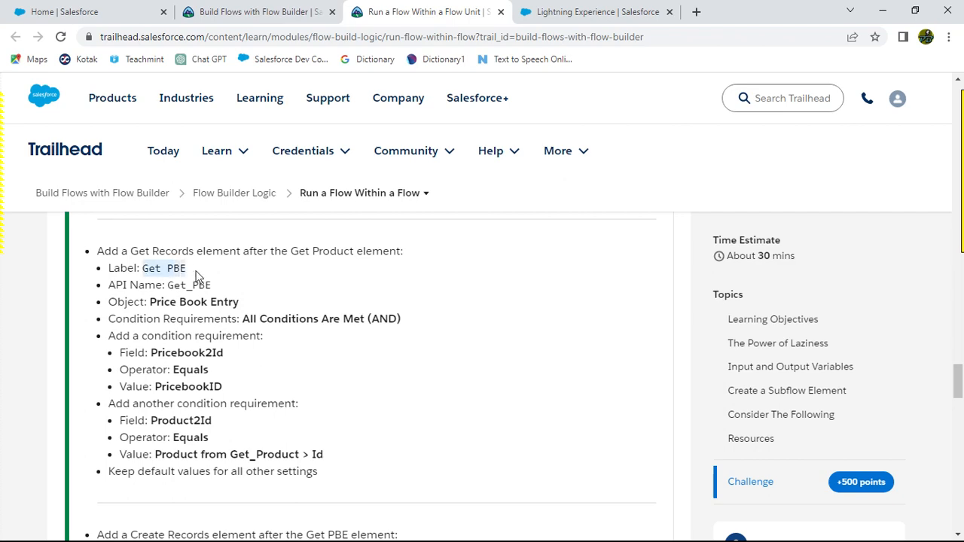
{"action": "key", "text": "alt+Tab"}
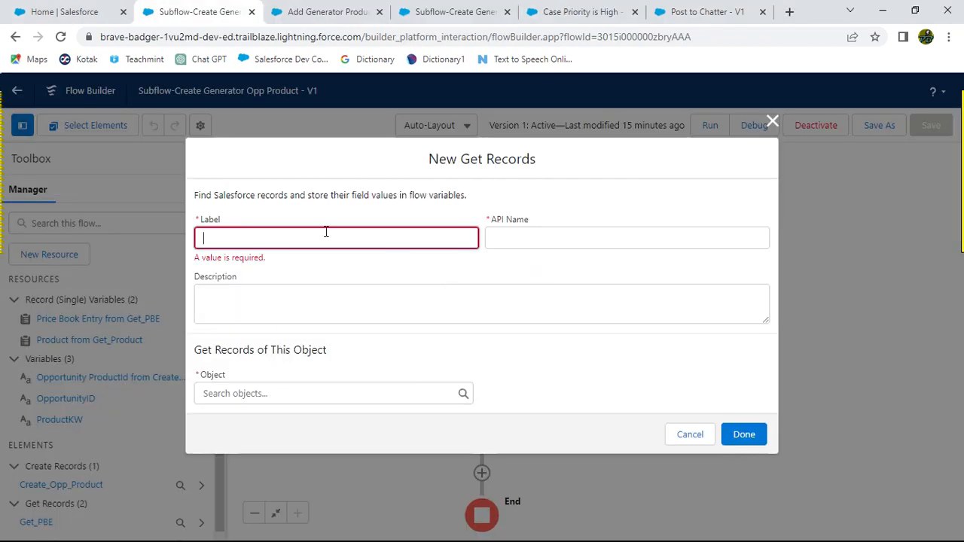
{"action": "key", "text": "ctrl+v"}
{"action": "left_click", "coordinate": [442, 275]}
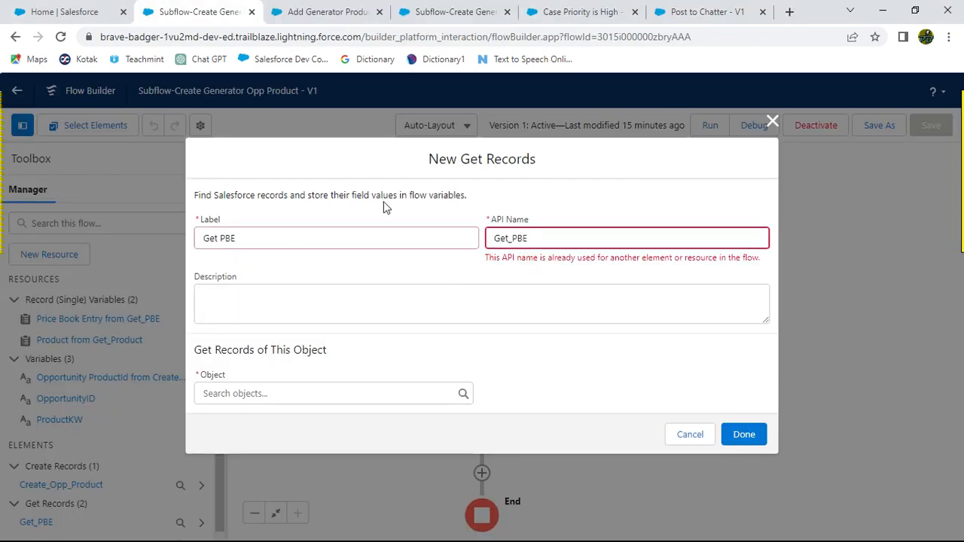
{"action": "left_click", "coordinate": [773, 121]}
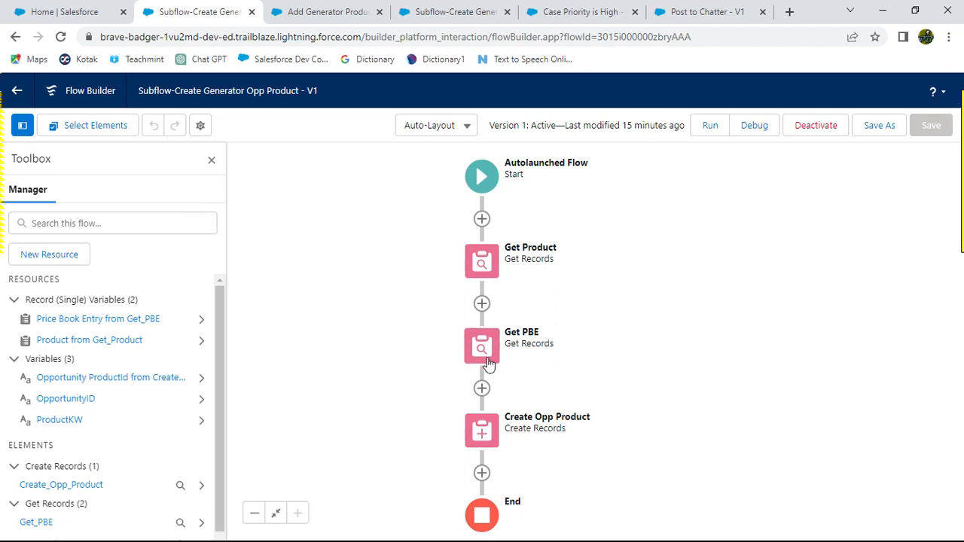
Step: Open the subflow's Get PBE element and review its Price Book Entry filter conditions
{"action": "scroll", "coordinate": [143, 452], "scroll_direction": "down", "scroll_amount": 1}
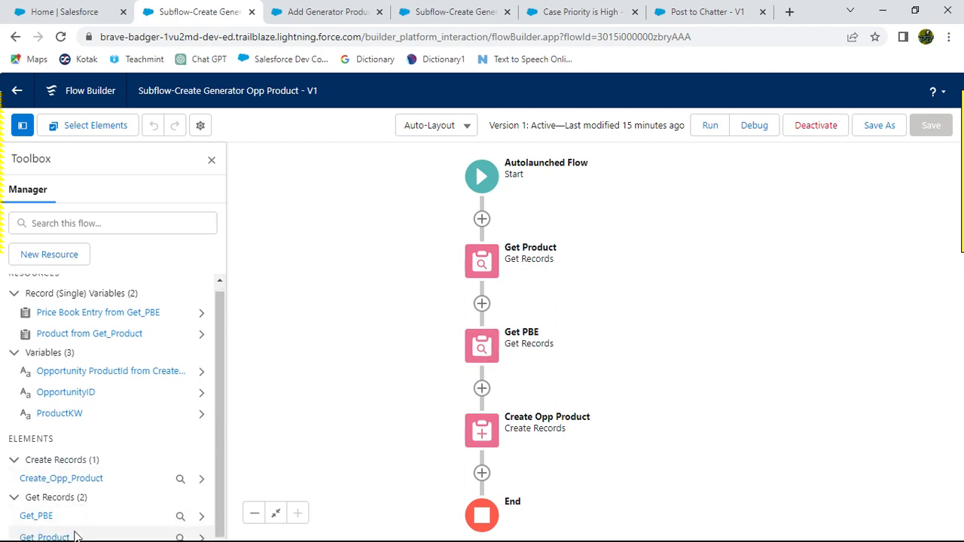
{"action": "left_click", "coordinate": [38, 518]}
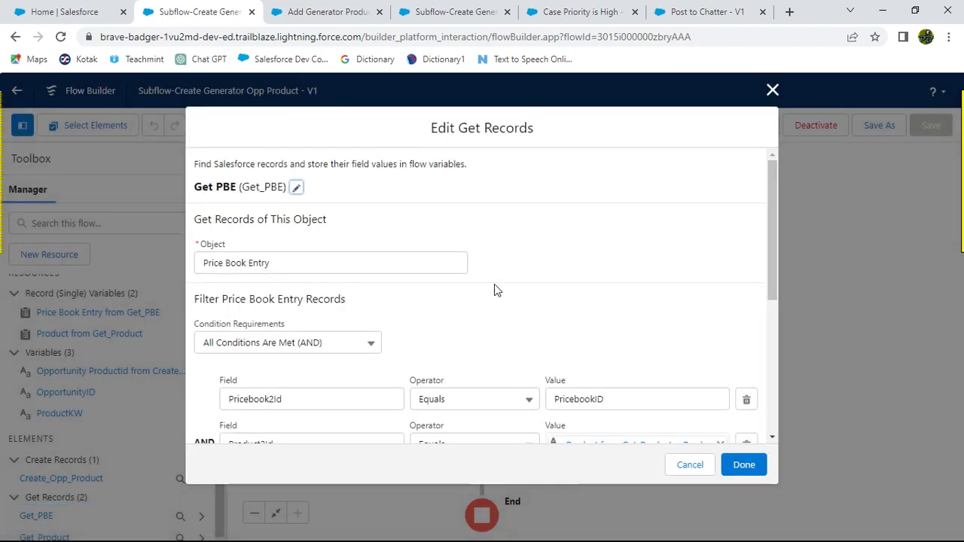
{"action": "scroll", "coordinate": [494, 290], "scroll_direction": "down", "scroll_amount": 3}
{"action": "scroll", "coordinate": [450, 319], "scroll_direction": "up", "scroll_amount": 1}
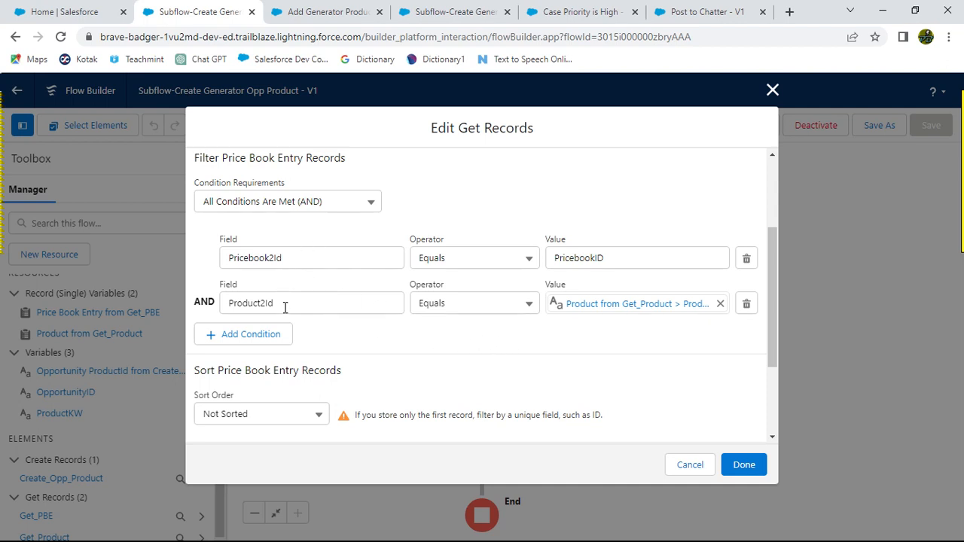
Step: Compare the Get PBE filter conditions against the challenge instructions for the Pricebook2Id and Product2Id conditions
{"action": "key", "text": "alt+Tab"}
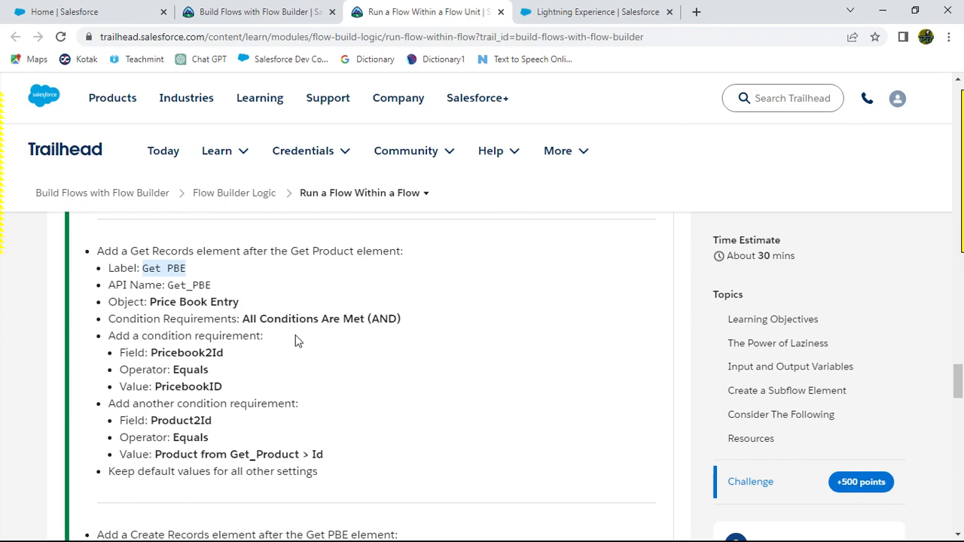
{"action": "left_click_drag", "start_coordinate": [151, 354], "coordinate": [236, 355]}
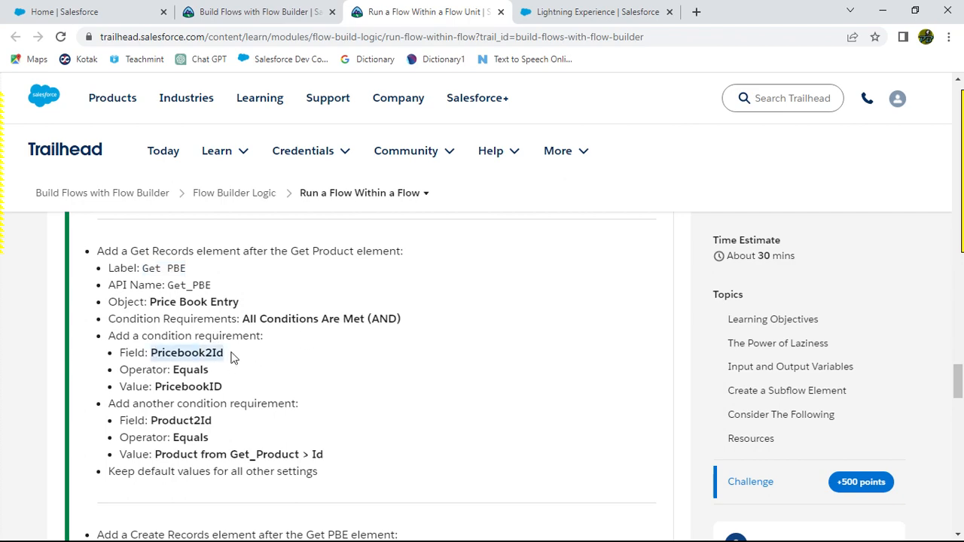
{"action": "key", "text": "alt+Tab"}
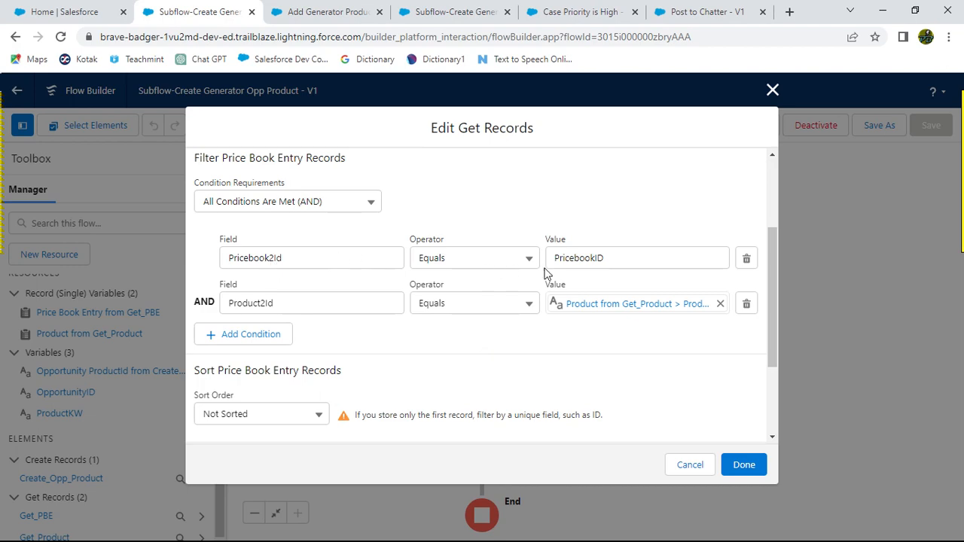
{"action": "key", "text": "alt+Tab"}
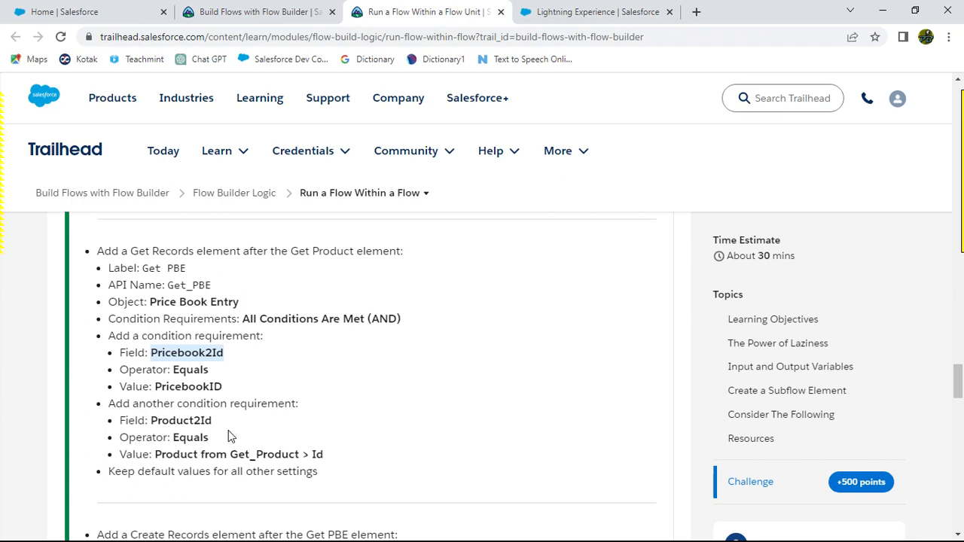
{"action": "key", "text": "alt+Tab"}
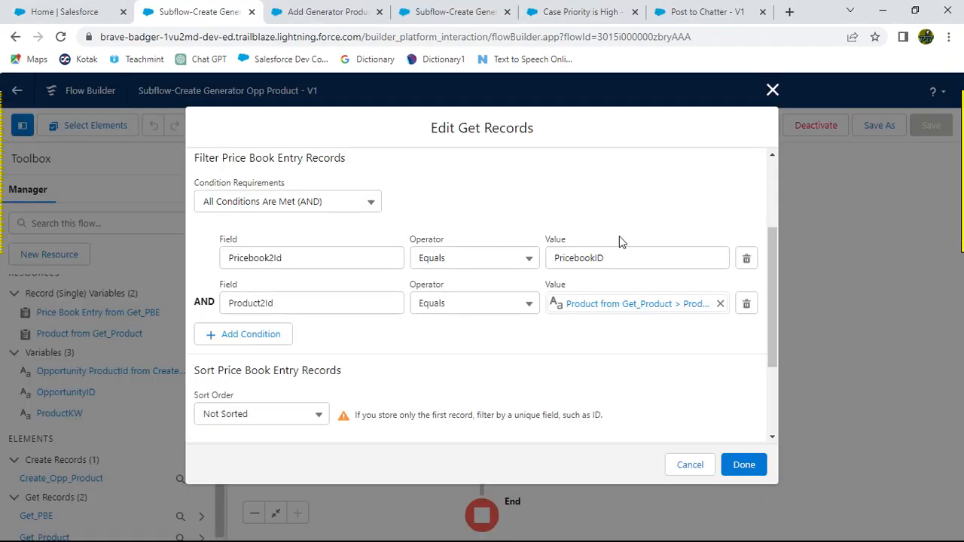
{"action": "key", "text": "alt+Tab"}
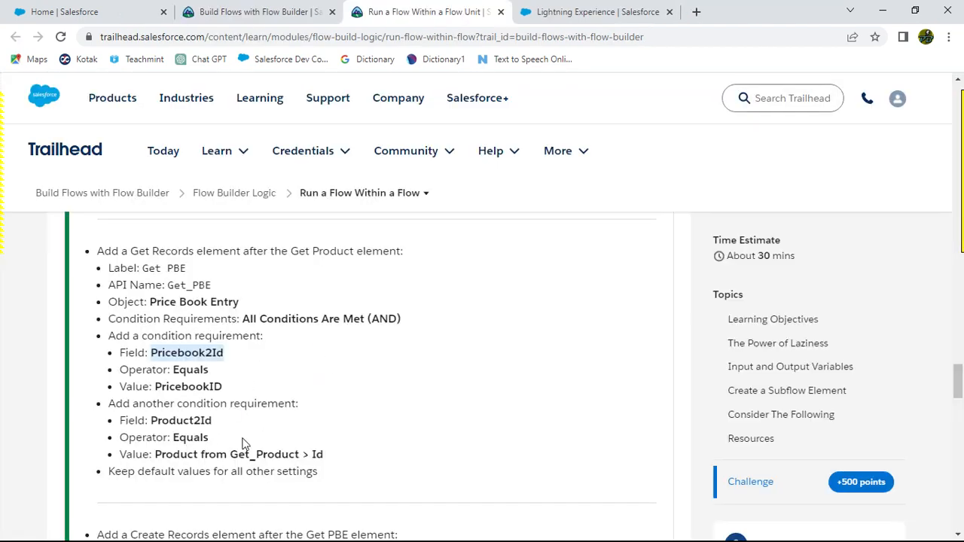
{"action": "scroll", "coordinate": [366, 436], "scroll_direction": "down", "scroll_amount": 2}
{"action": "key", "text": "alt+Tab"}
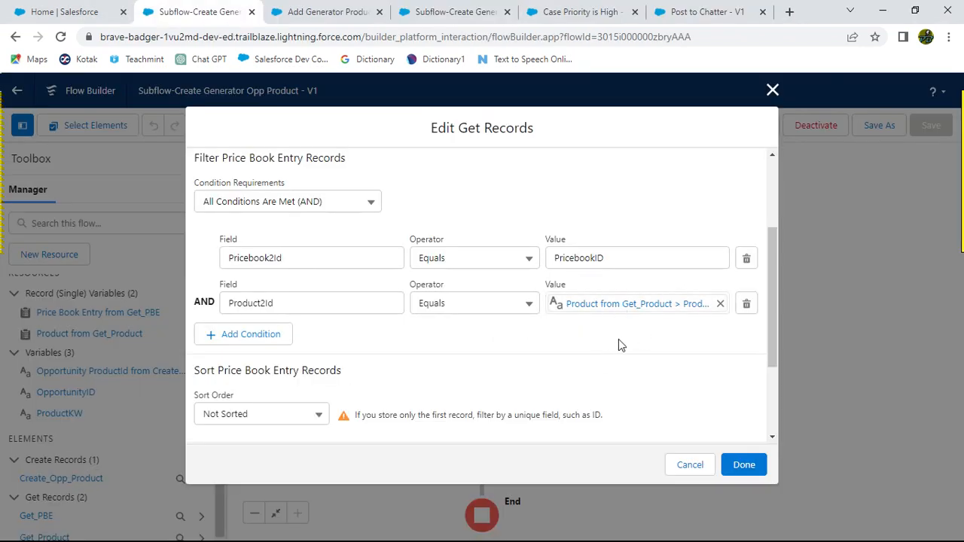
{"action": "key", "text": "alt+Tab"}
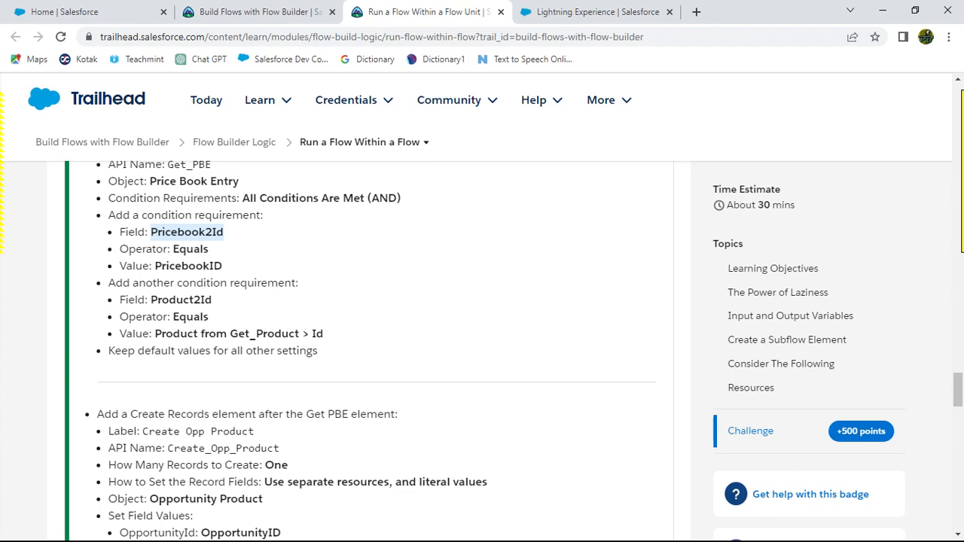
{"action": "key", "text": "alt+Tab"}
{"action": "key", "text": "alt+Tab"}
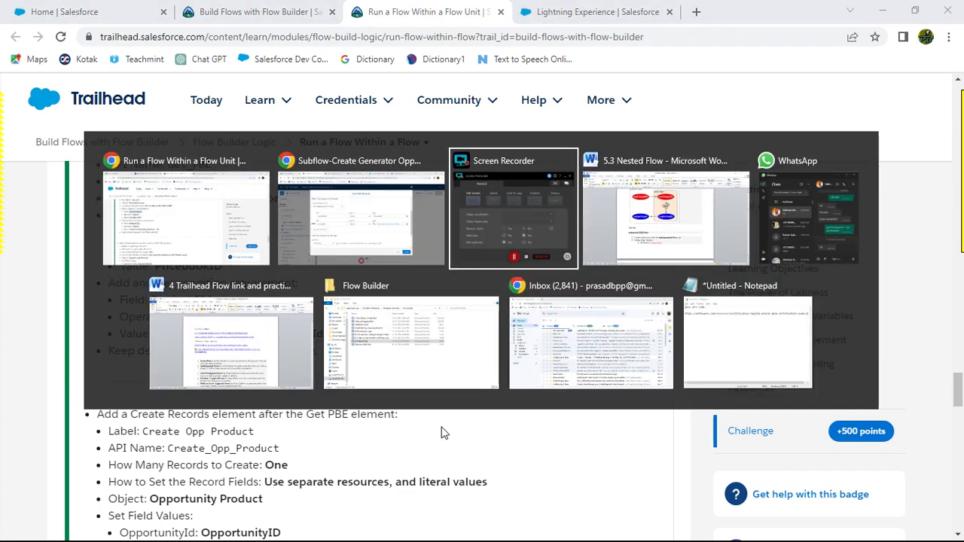
Step: Review the parent flow's subflow input values alongside the challenge instructions for the PricebookID variable and 1500kW subflow
{"action": "left_click", "coordinate": [731, 521]}
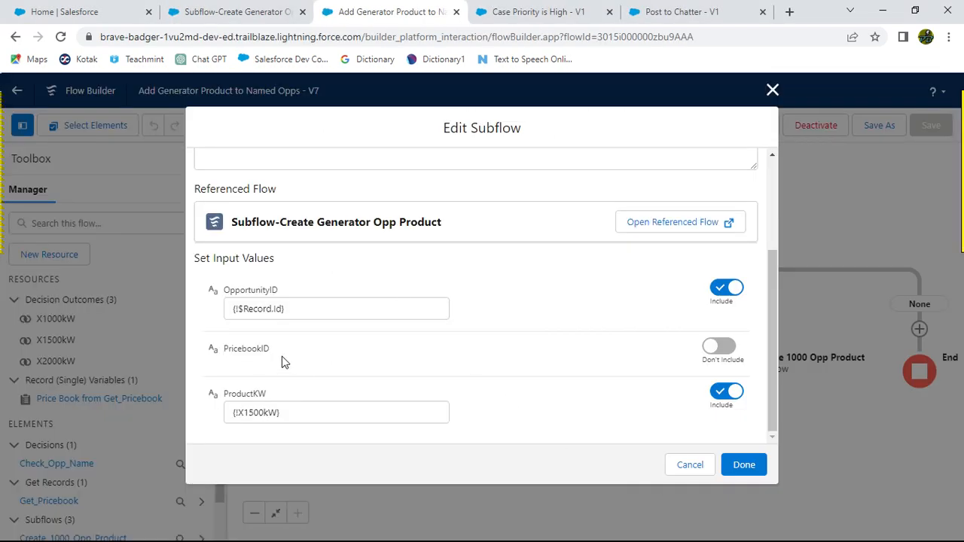
{"action": "key", "text": "alt+Tab"}
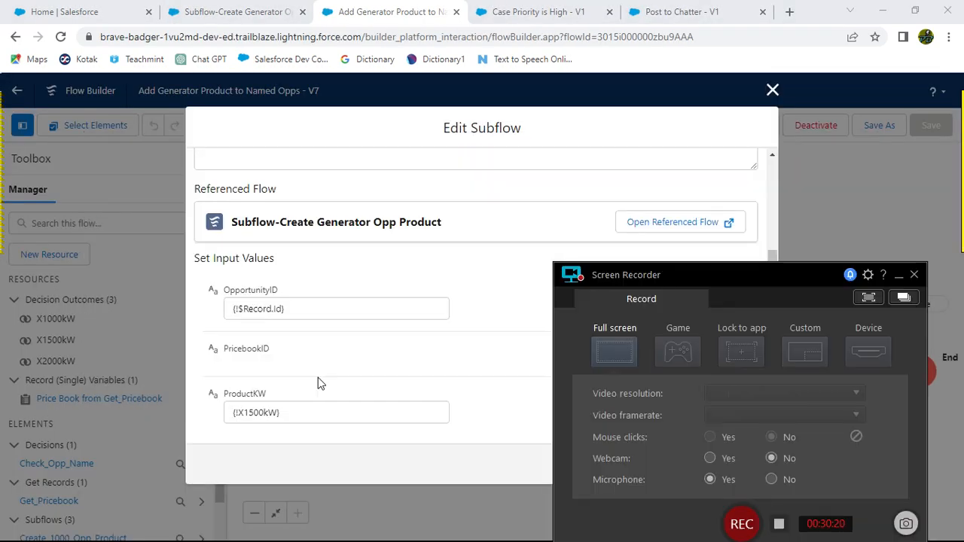
{"action": "left_click", "coordinate": [340, 240]}
{"action": "key", "text": "alt+Tab"}
{"action": "key", "text": "alt+Tab"}
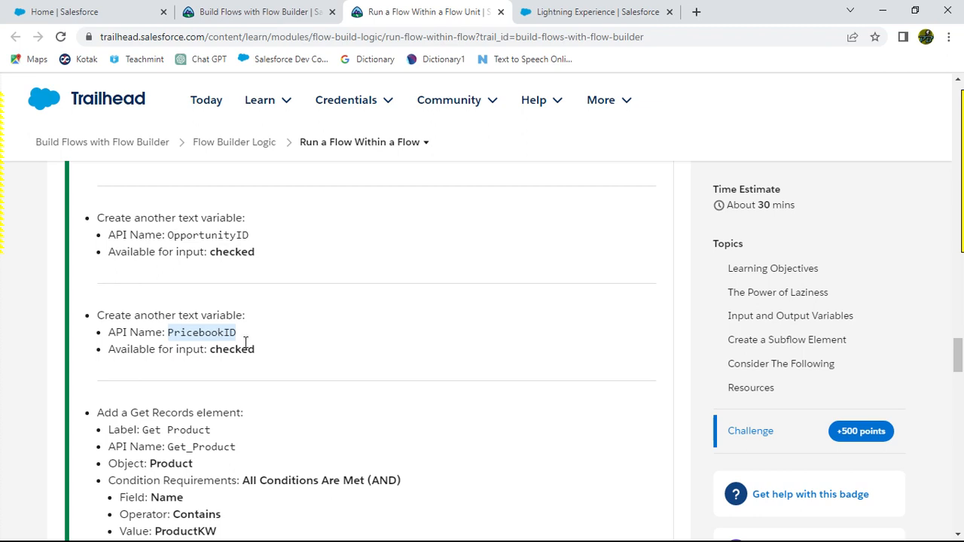
{"action": "key", "text": "alt+Tab"}
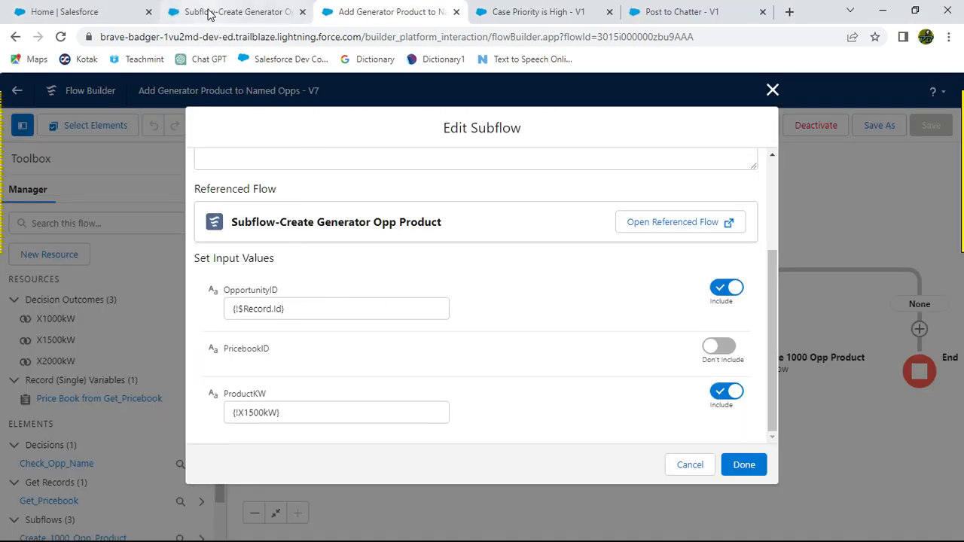
{"action": "key", "text": "alt+Tab"}
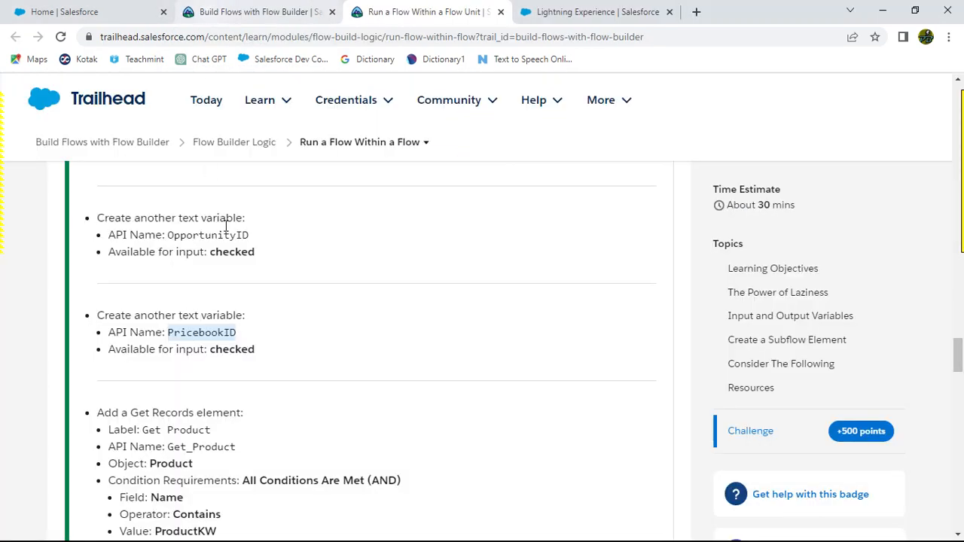
{"action": "scroll", "coordinate": [323, 346], "scroll_direction": "down", "scroll_amount": 6}
{"action": "scroll", "coordinate": [323, 355], "scroll_direction": "down", "scroll_amount": 2}
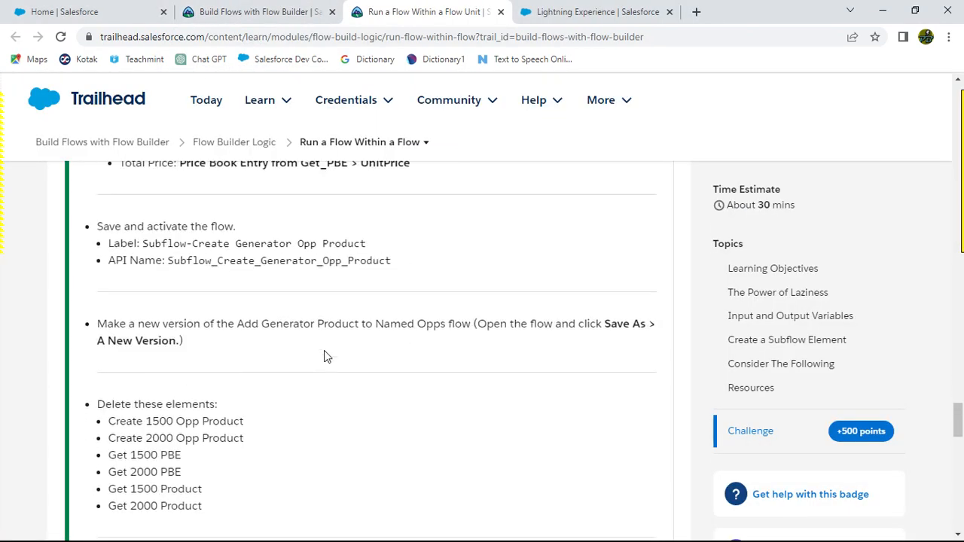
{"action": "scroll", "coordinate": [327, 355], "scroll_direction": "up", "scroll_amount": 2}
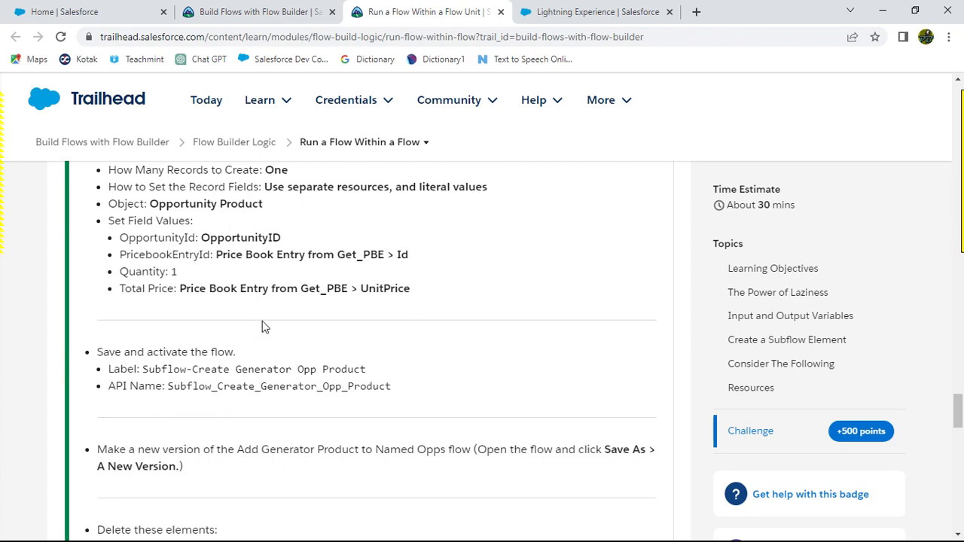
{"action": "scroll", "coordinate": [268, 337], "scroll_direction": "down", "scroll_amount": 15}
{"action": "scroll", "coordinate": [273, 341], "scroll_direction": "down", "scroll_amount": 1}
{"action": "scroll", "coordinate": [273, 339], "scroll_direction": "up", "scroll_amount": 8}
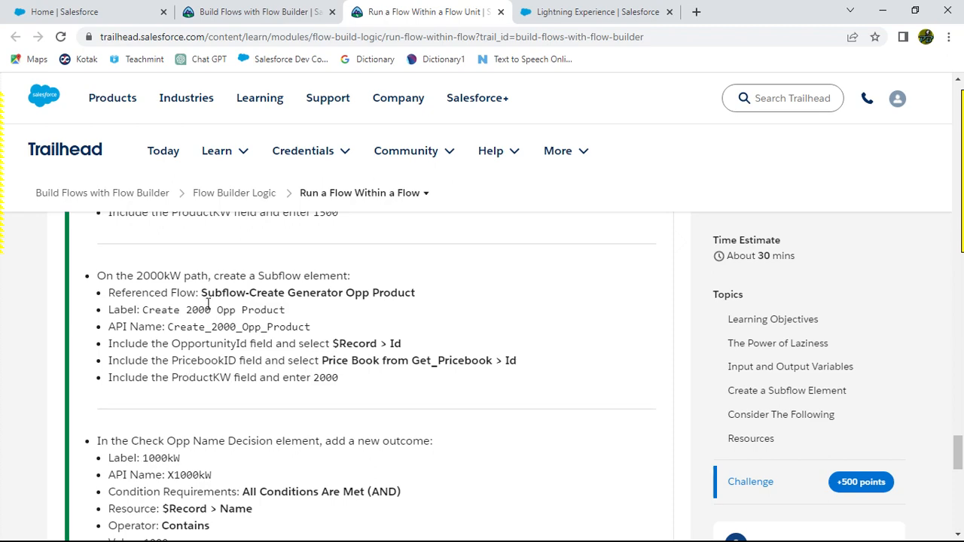
{"action": "scroll", "coordinate": [241, 455], "scroll_direction": "down", "scroll_amount": 2}
{"action": "scroll", "coordinate": [259, 382], "scroll_direction": "up", "scroll_amount": 4}
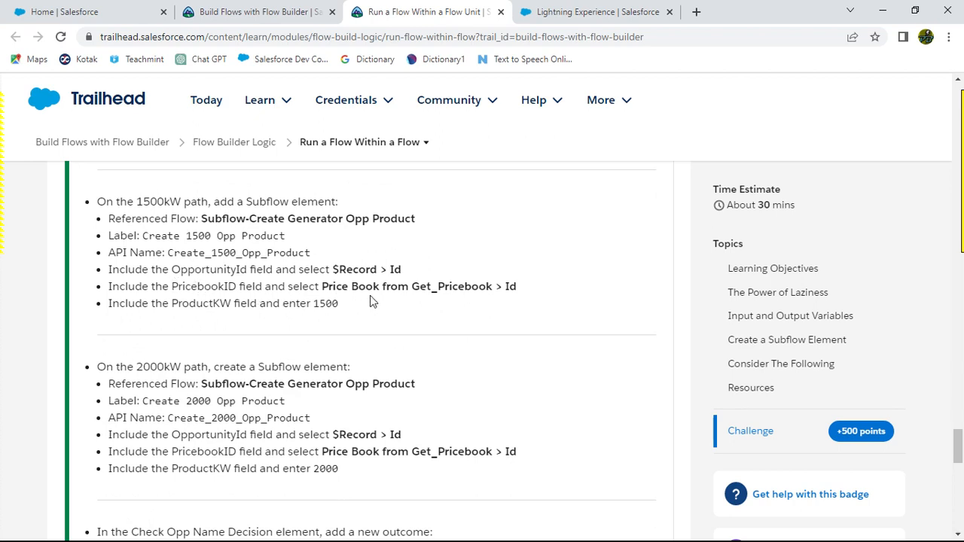
{"action": "key", "text": "alt+Tab"}
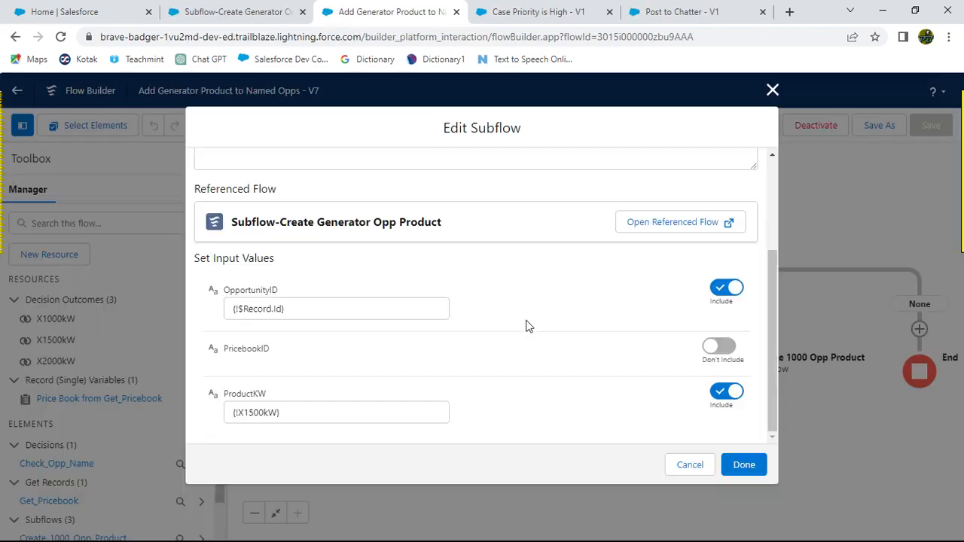
{"action": "left_click", "coordinate": [717, 356]}
{"action": "left_click", "coordinate": [314, 367]}
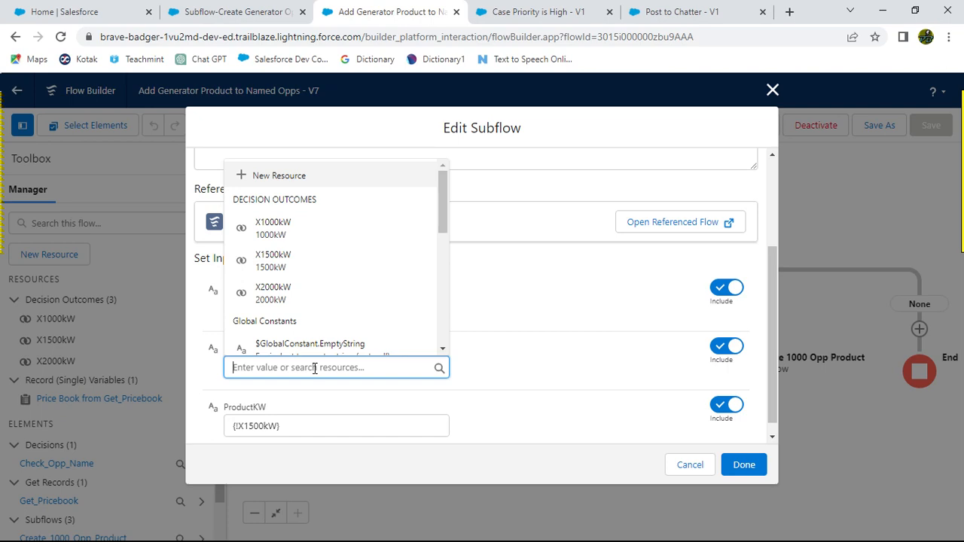
{"action": "key", "text": "alt+Tab"}
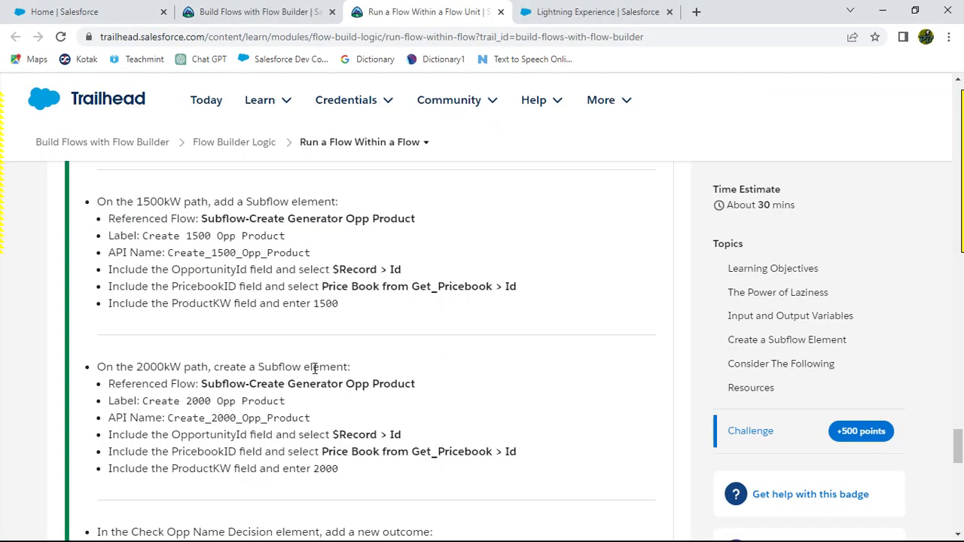
{"action": "key", "text": "alt+Tab"}
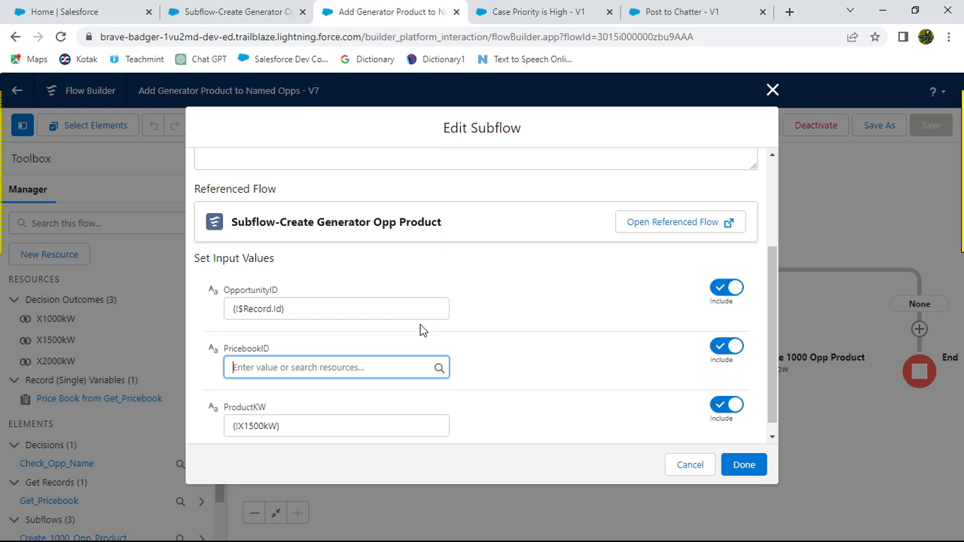
{"action": "left_click", "coordinate": [692, 465]}
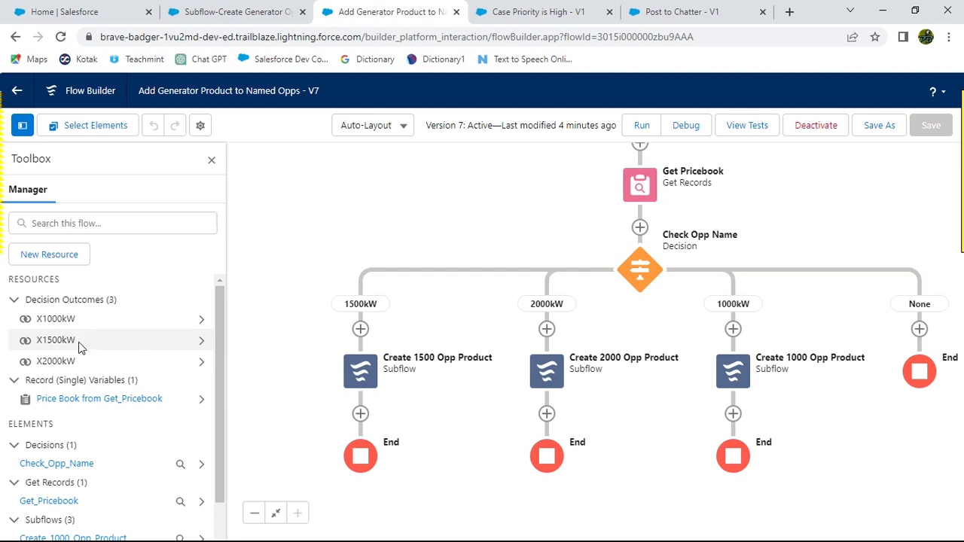
Step: Include the PricebookID input on the Create 1500 Opp Product subflow and set it to Price Book from Get_Pricebook > Id
{"action": "key", "text": "alt+Tab"}
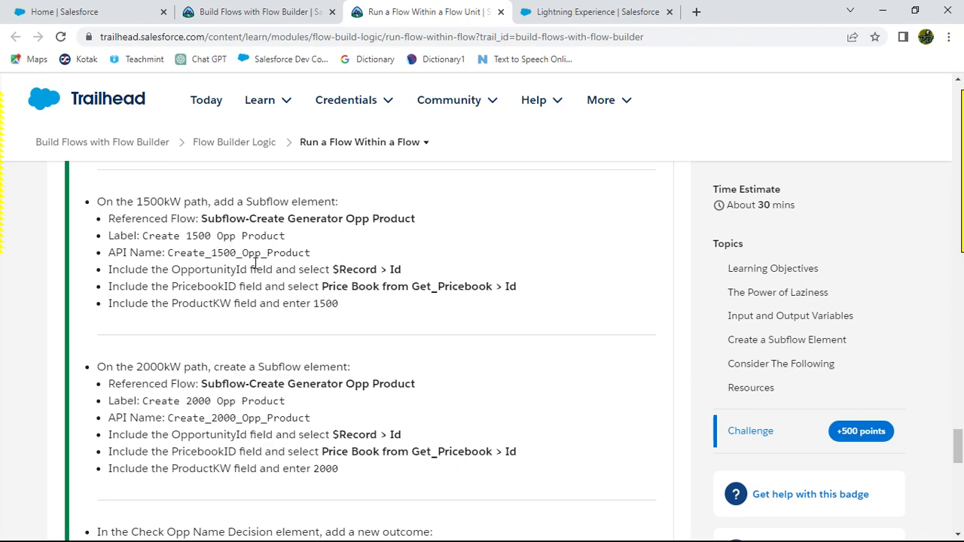
{"action": "key", "text": "alt+Tab"}
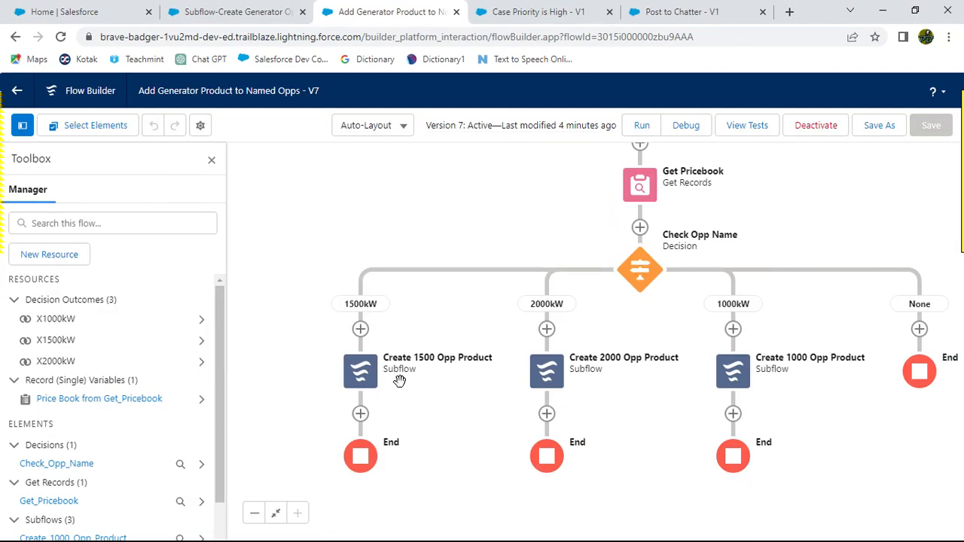
{"action": "left_click", "coordinate": [359, 370]}
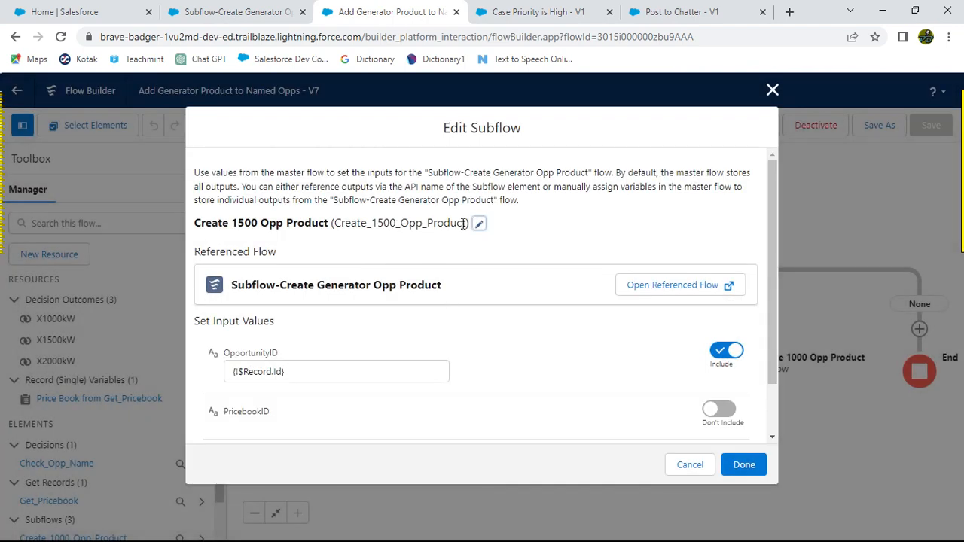
{"action": "left_click", "coordinate": [482, 225]}
{"action": "scroll", "coordinate": [500, 315], "scroll_direction": "down", "scroll_amount": 3}
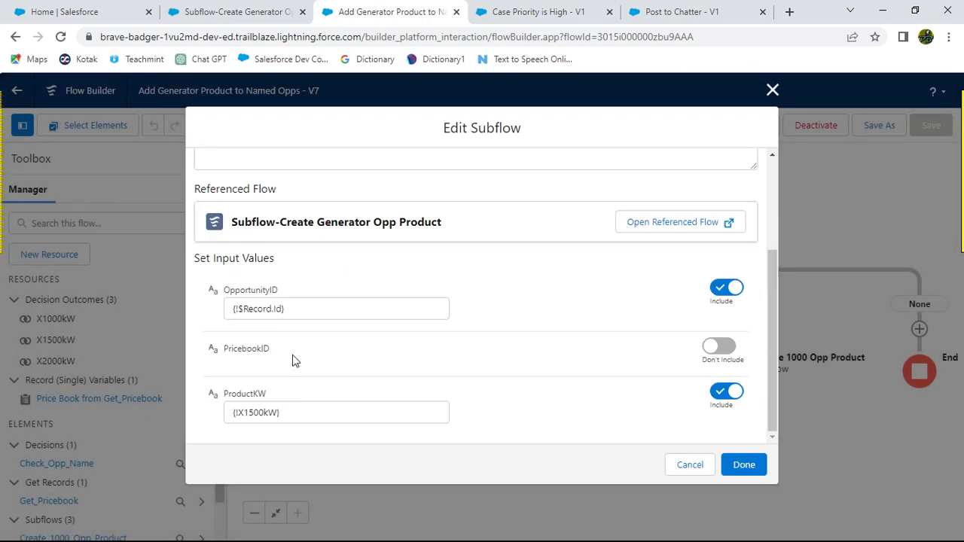
{"action": "left_click", "coordinate": [708, 347]}
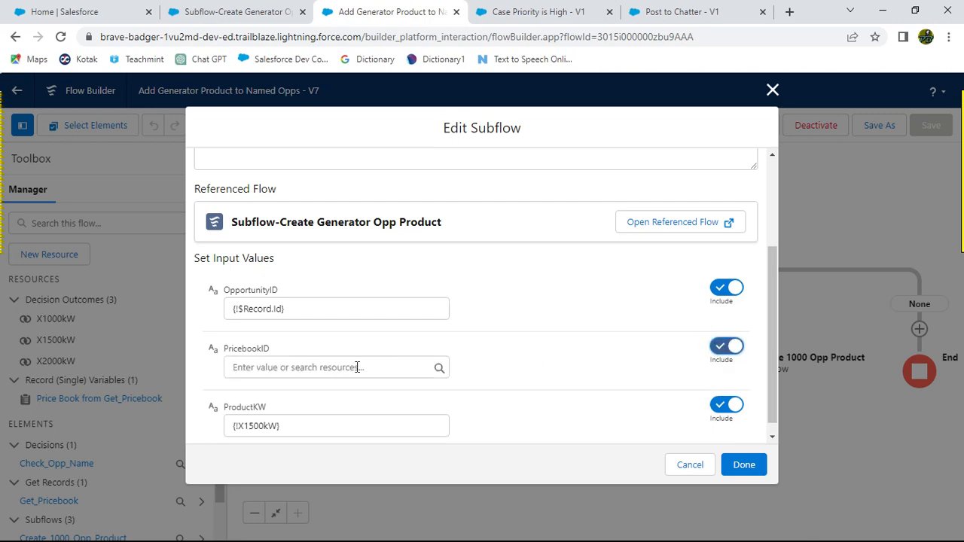
{"action": "key", "text": "alt+Tab"}
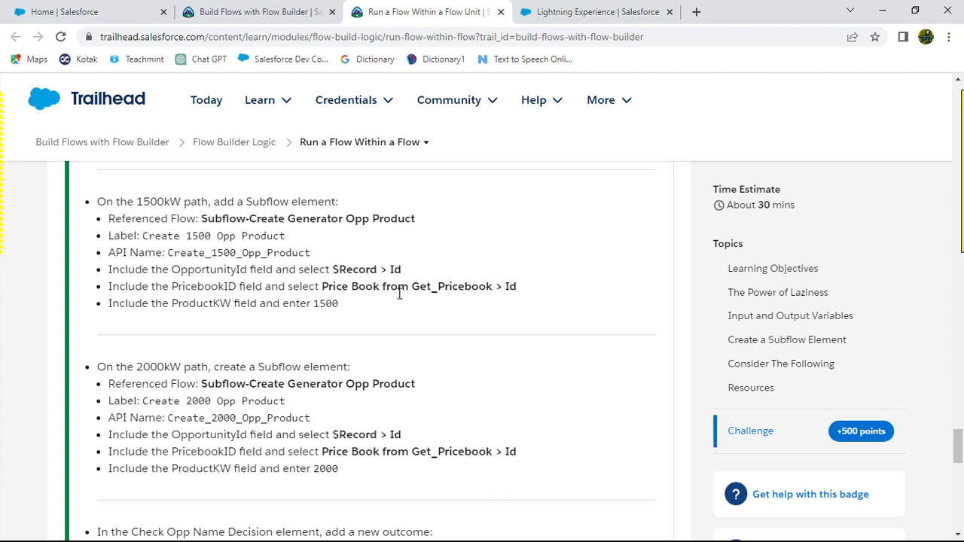
{"action": "key", "text": "alt+Tab"}
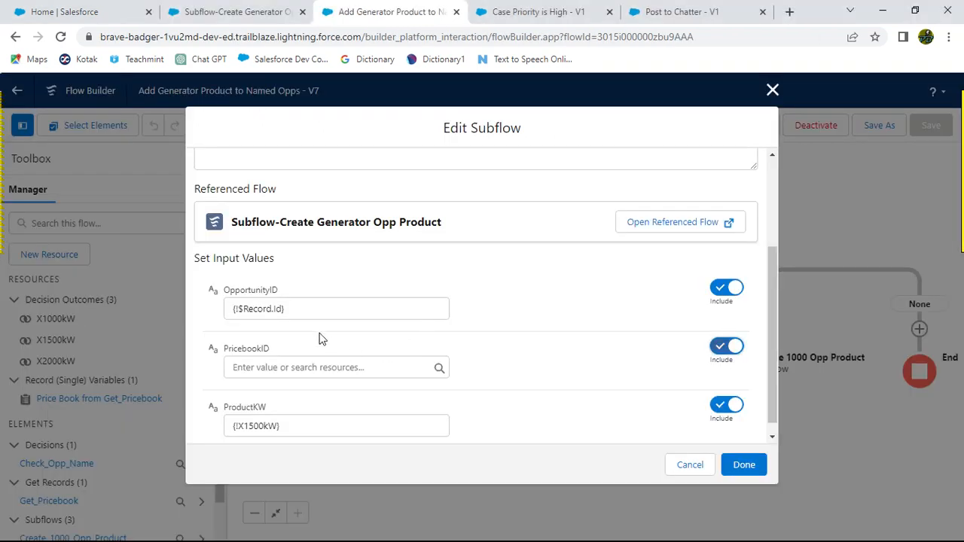
{"action": "left_click", "coordinate": [308, 368]}
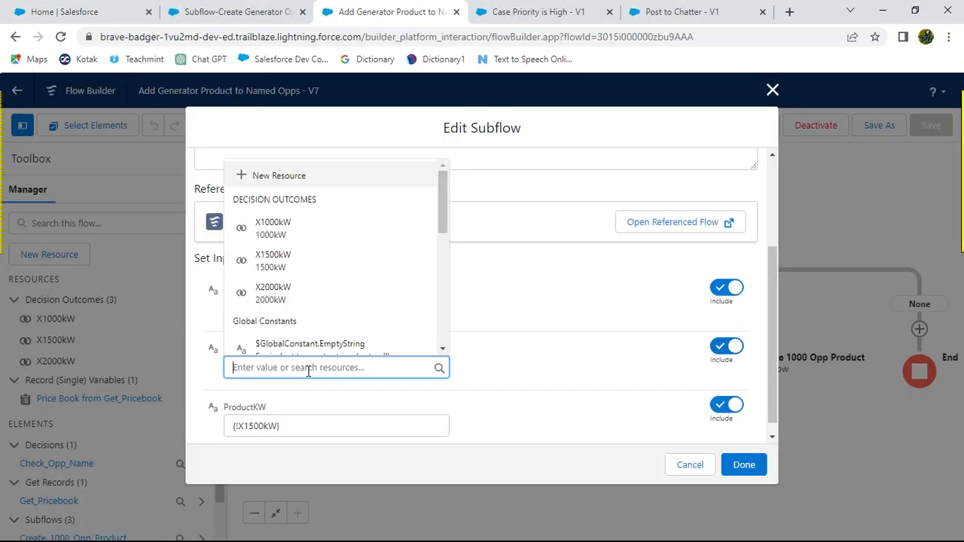
{"action": "type", "text": "Pri"}
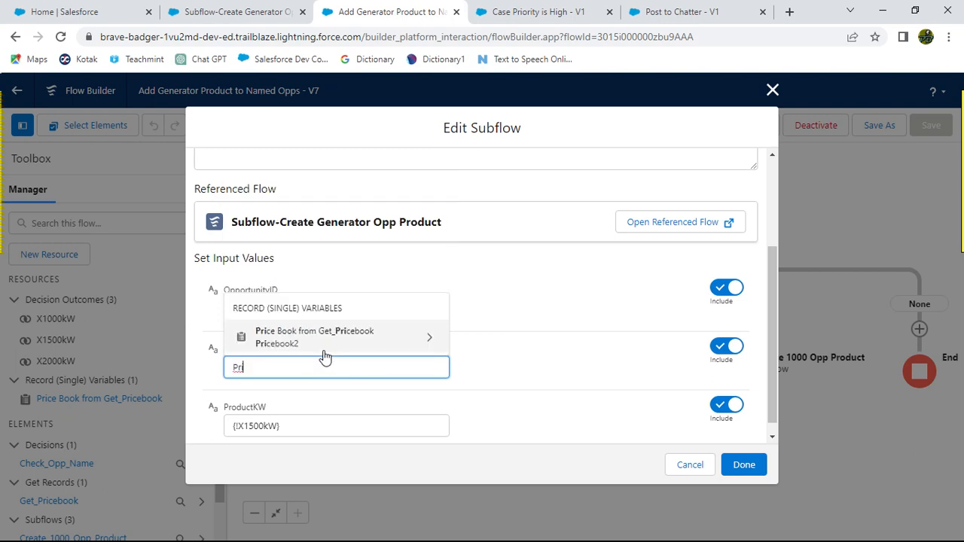
{"action": "left_click", "coordinate": [426, 339]}
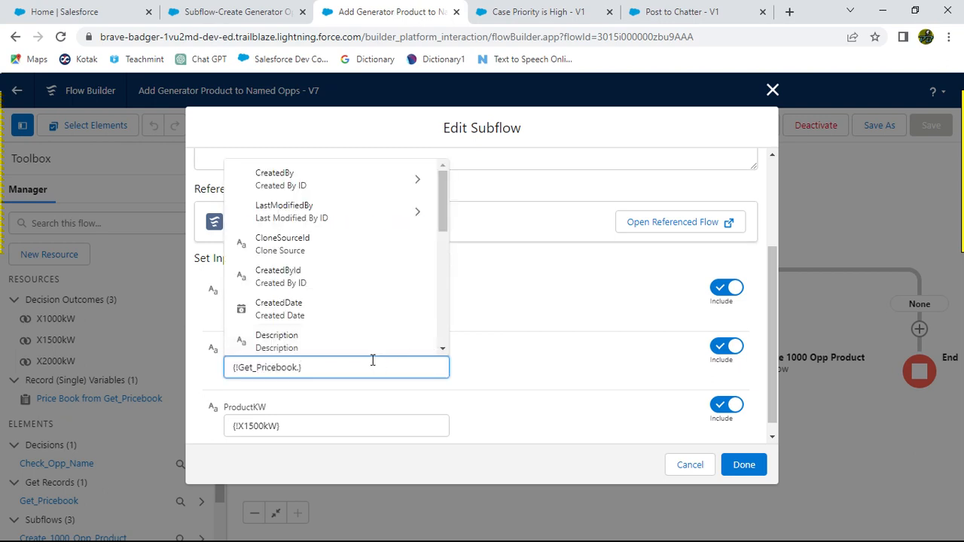
{"action": "type", "text": "Id"}
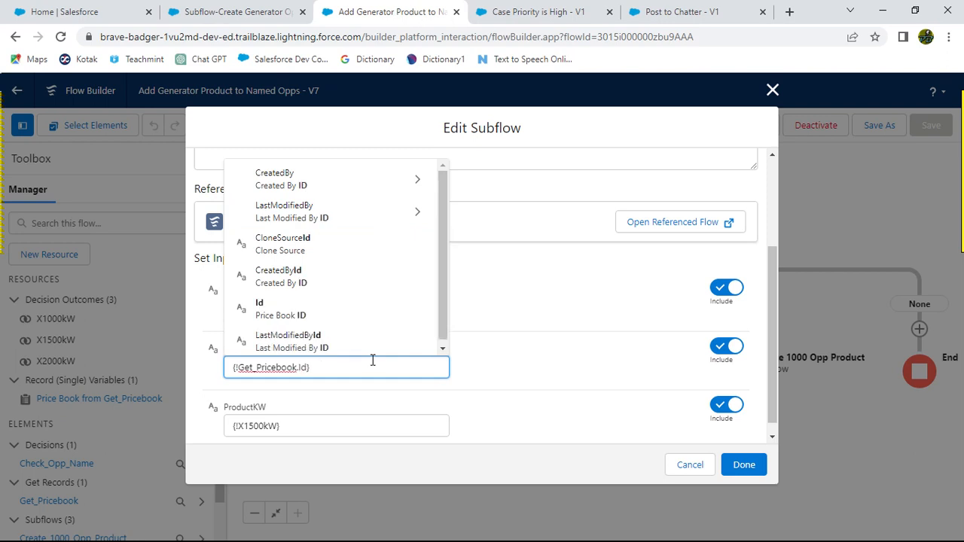
{"action": "left_click", "coordinate": [505, 369]}
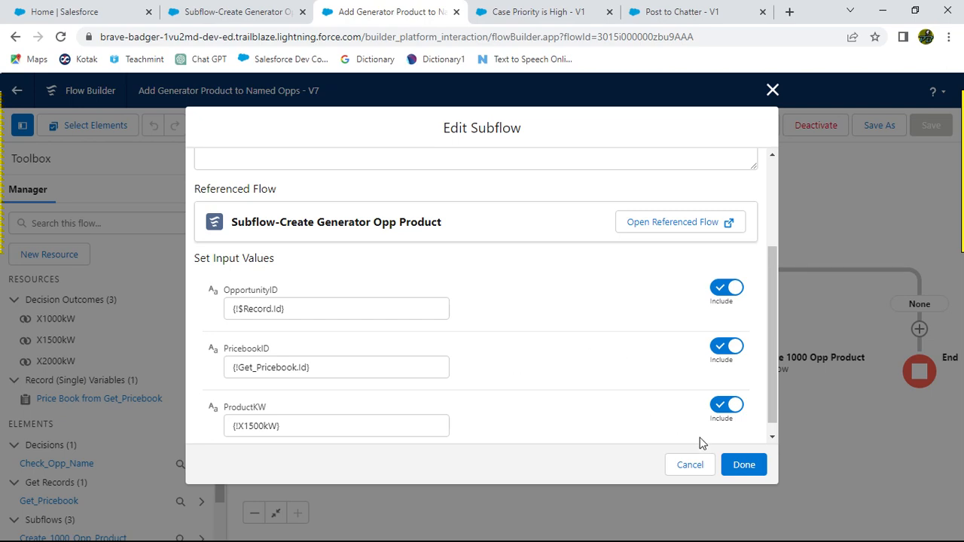
{"action": "left_click", "coordinate": [743, 466]}
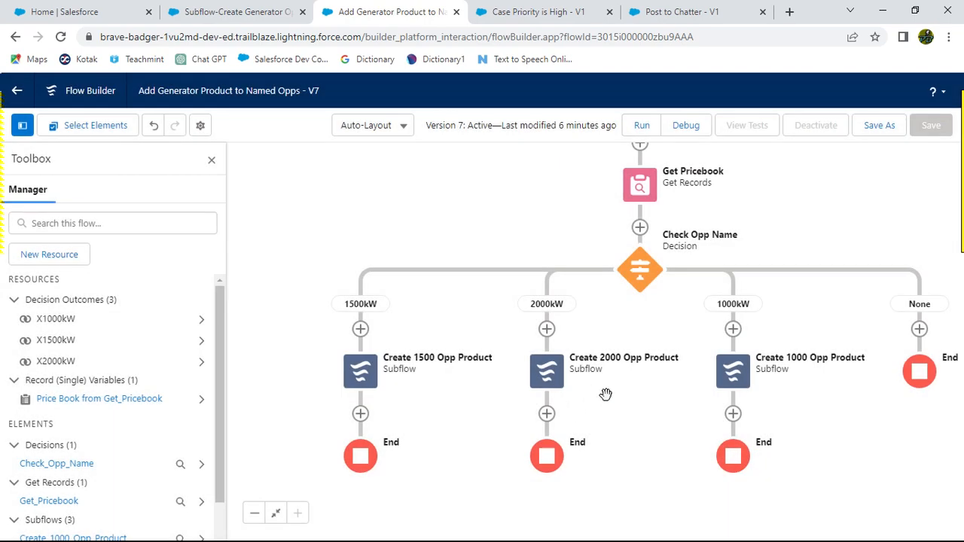
Step: Include the PricebookID input on the Create 2000 Opp Product subflow and set it to Price Book from Get_Pricebook > Id
{"action": "left_click", "coordinate": [551, 375]}
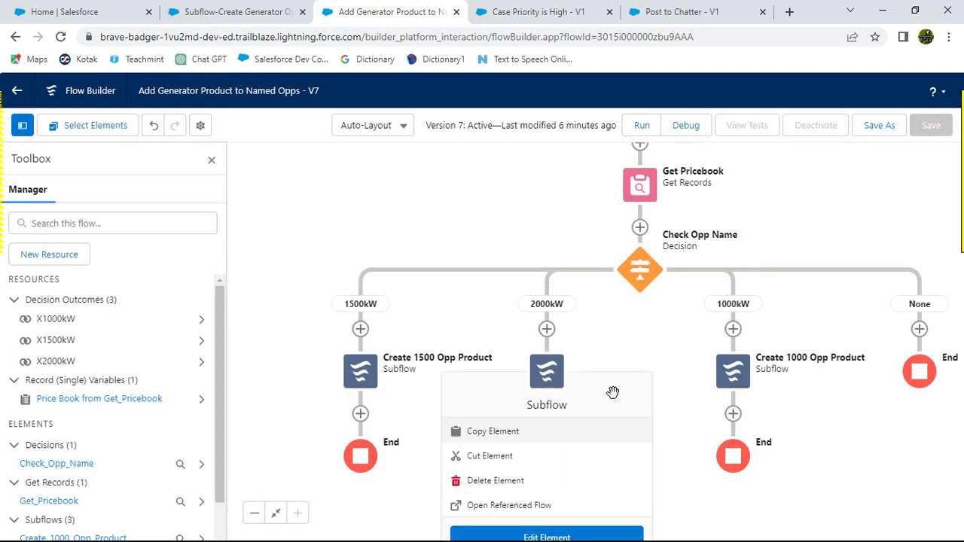
{"action": "left_click", "coordinate": [548, 538]}
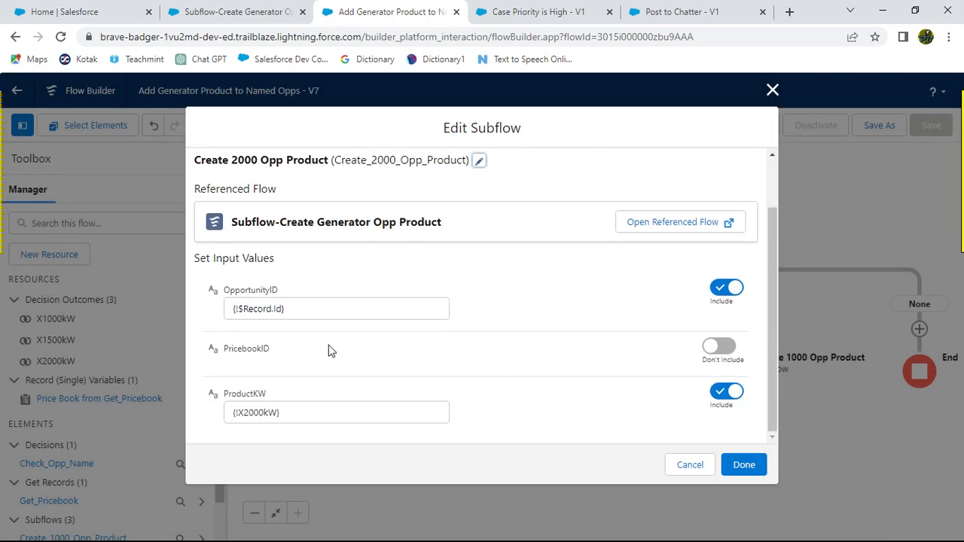
{"action": "left_click", "coordinate": [718, 347]}
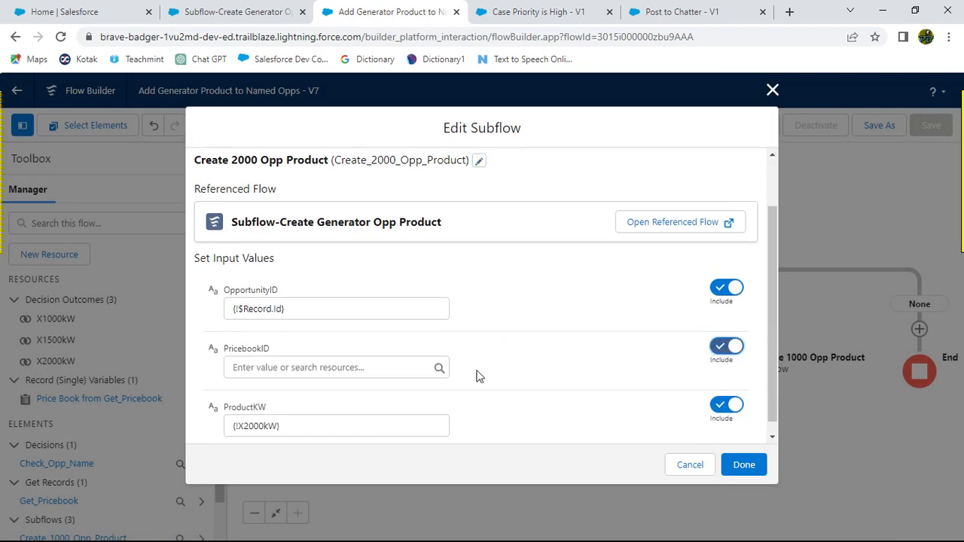
{"action": "key", "text": "alt+Tab"}
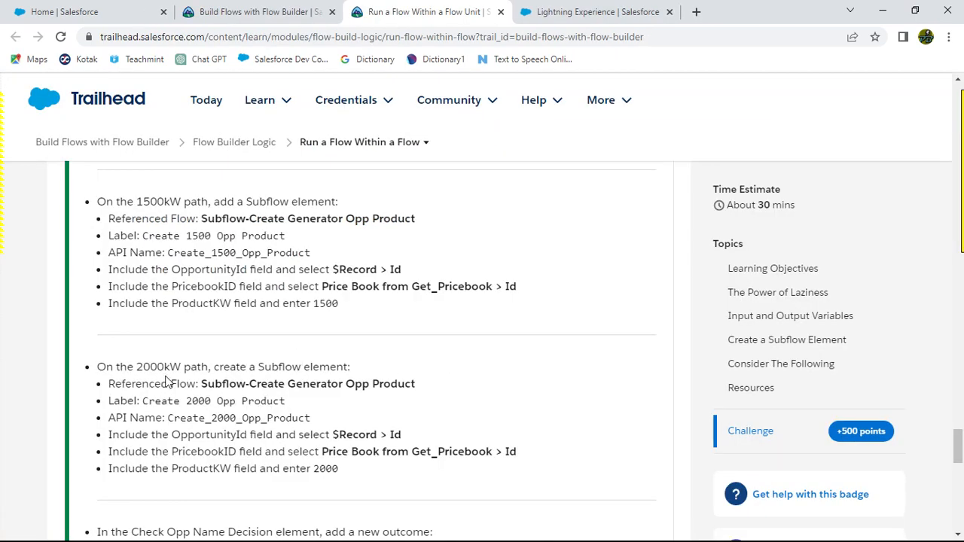
{"action": "scroll", "coordinate": [329, 430], "scroll_direction": "down", "scroll_amount": 2}
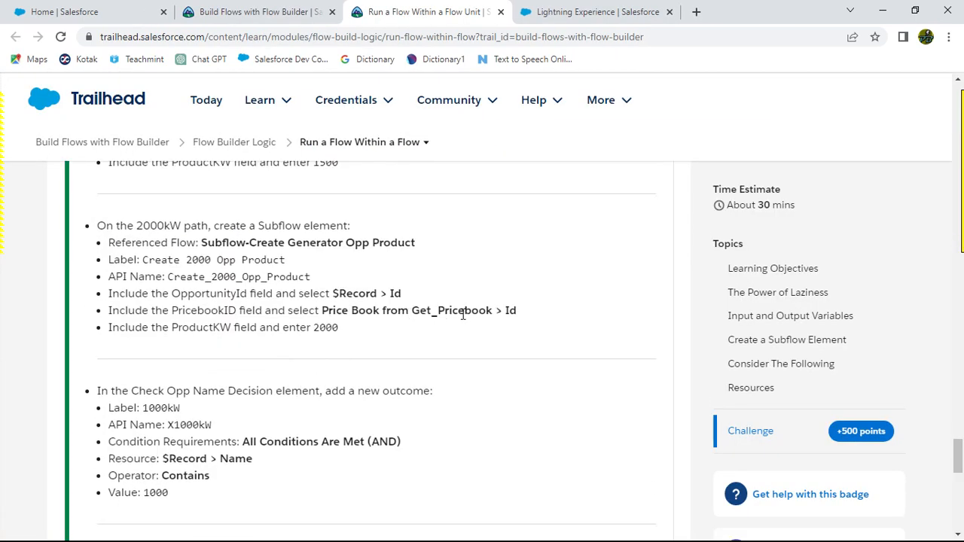
{"action": "key", "text": "alt+Tab"}
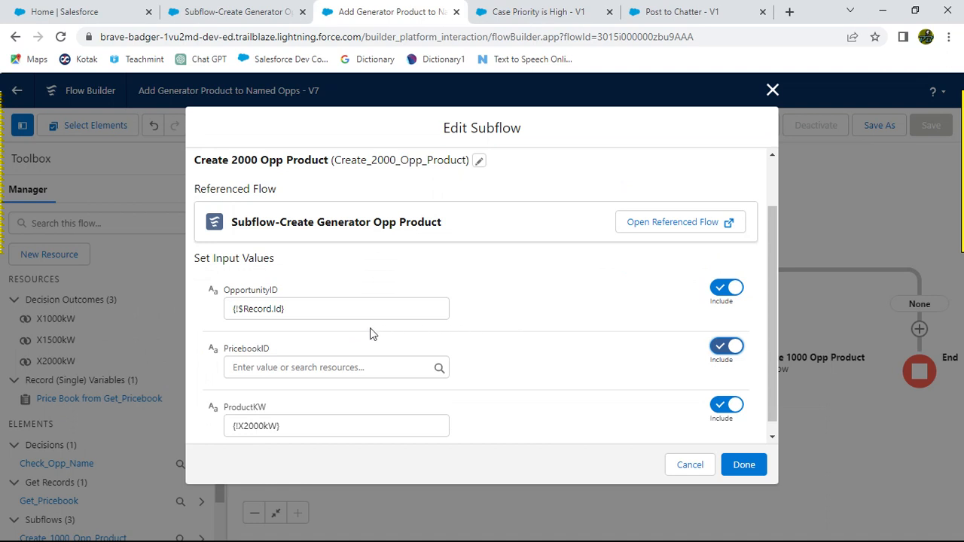
{"action": "left_click", "coordinate": [323, 368]}
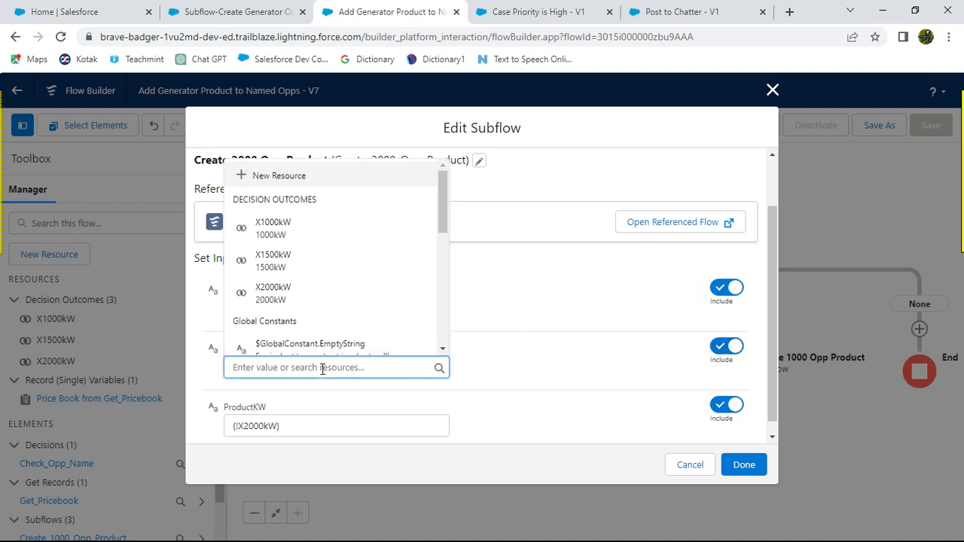
{"action": "type", "text": "Price"}
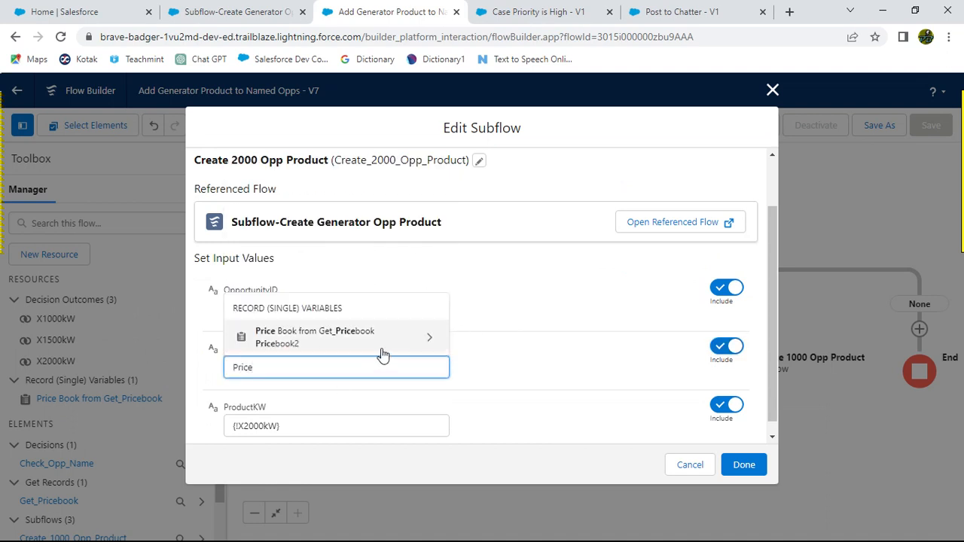
{"action": "left_click", "coordinate": [411, 337]}
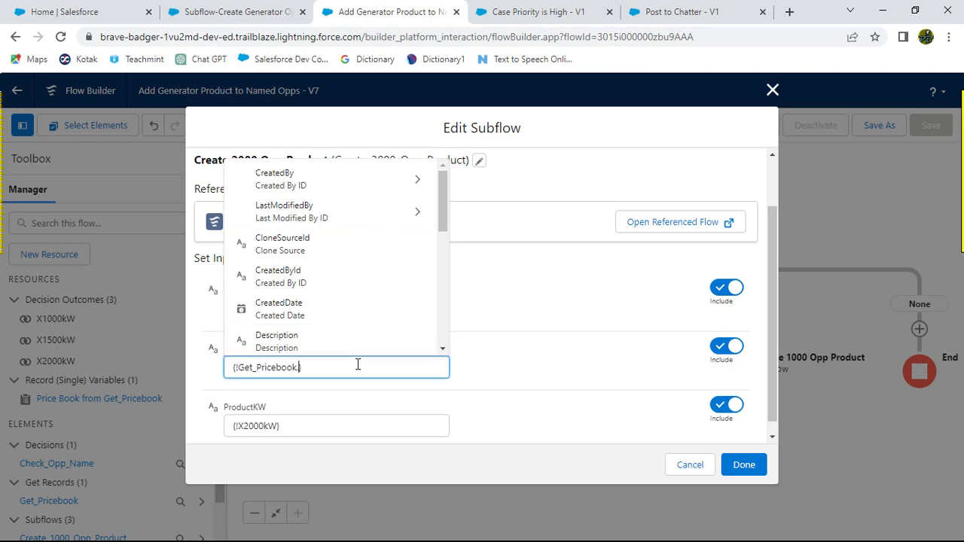
{"action": "type", "text": "Id"}
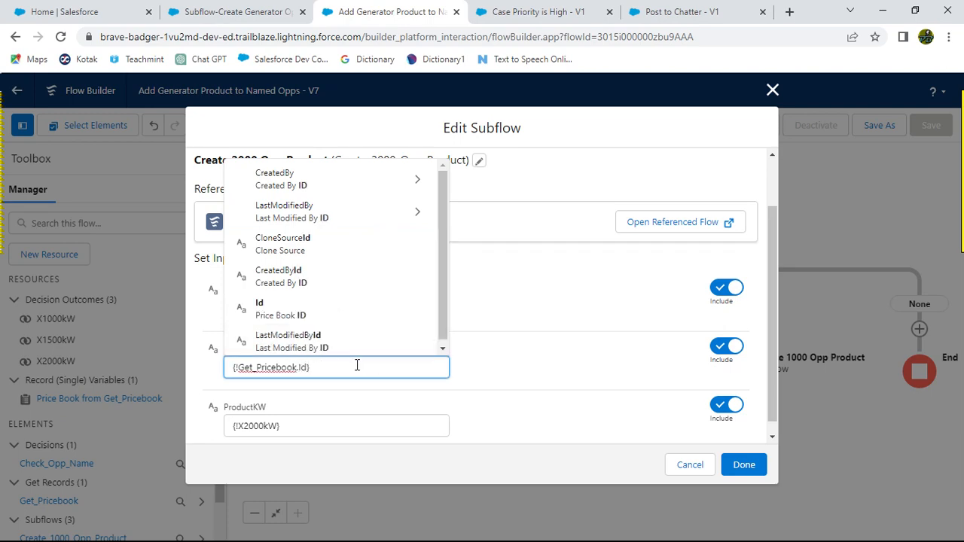
{"action": "left_click", "coordinate": [521, 372]}
{"action": "left_click", "coordinate": [741, 464]}
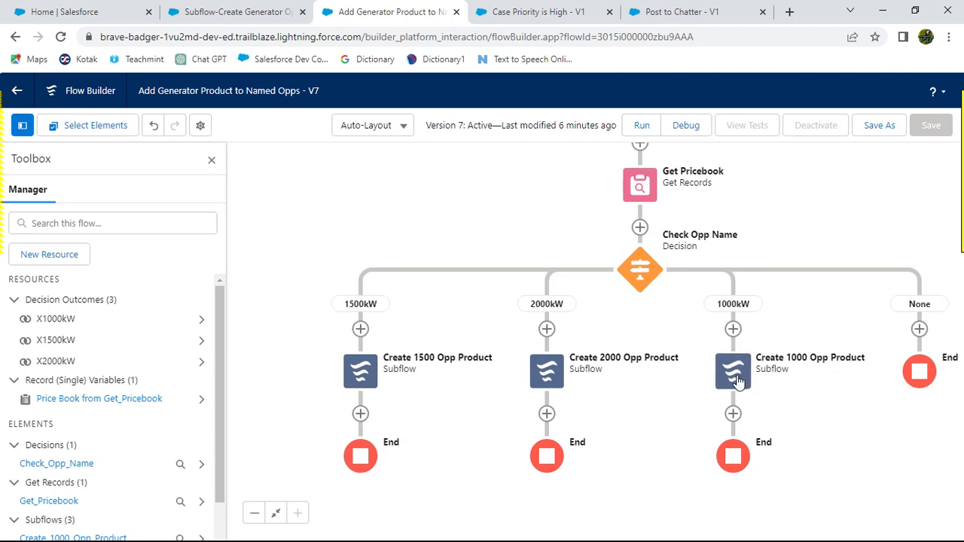
Step: Include the PricebookID input on the Create 1000 Opp Product subflow and set it to Price Book from Get_Pricebook > Id
{"action": "left_click", "coordinate": [736, 380]}
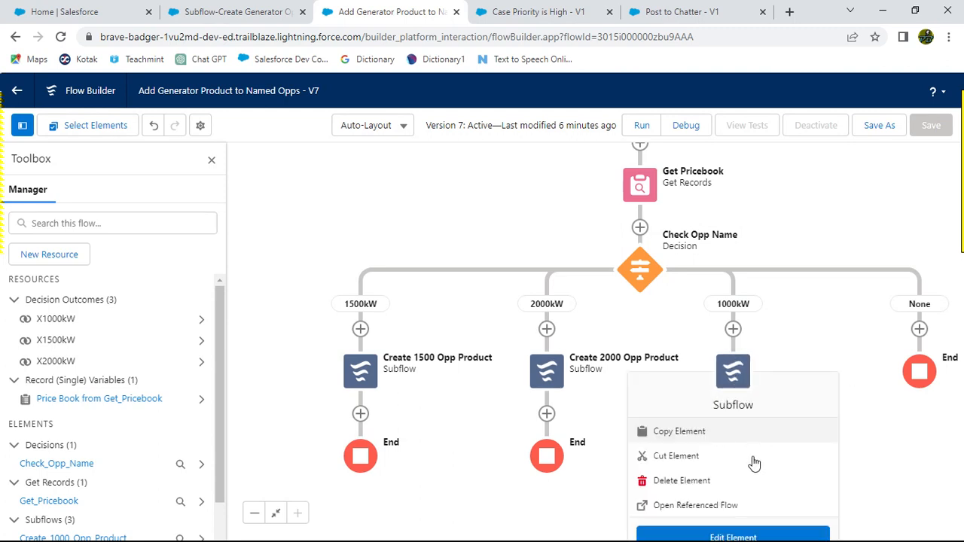
{"action": "left_click", "coordinate": [734, 537]}
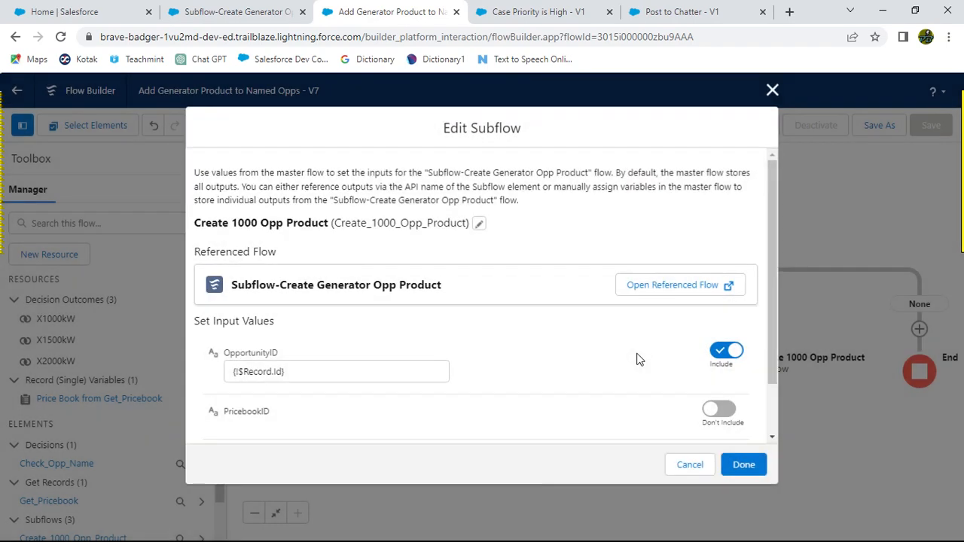
{"action": "scroll", "coordinate": [382, 364], "scroll_direction": "down", "scroll_amount": 1}
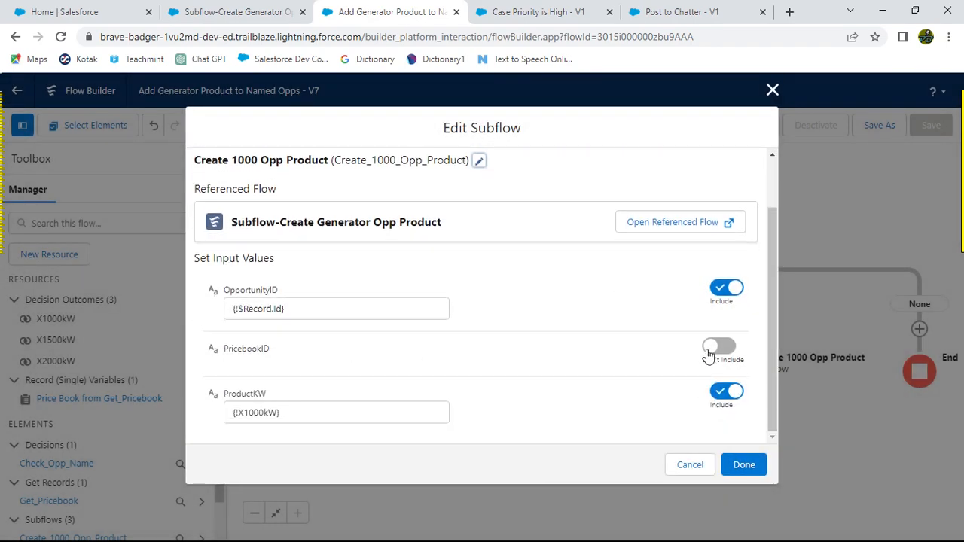
{"action": "left_click", "coordinate": [708, 352]}
{"action": "left_click", "coordinate": [310, 367]}
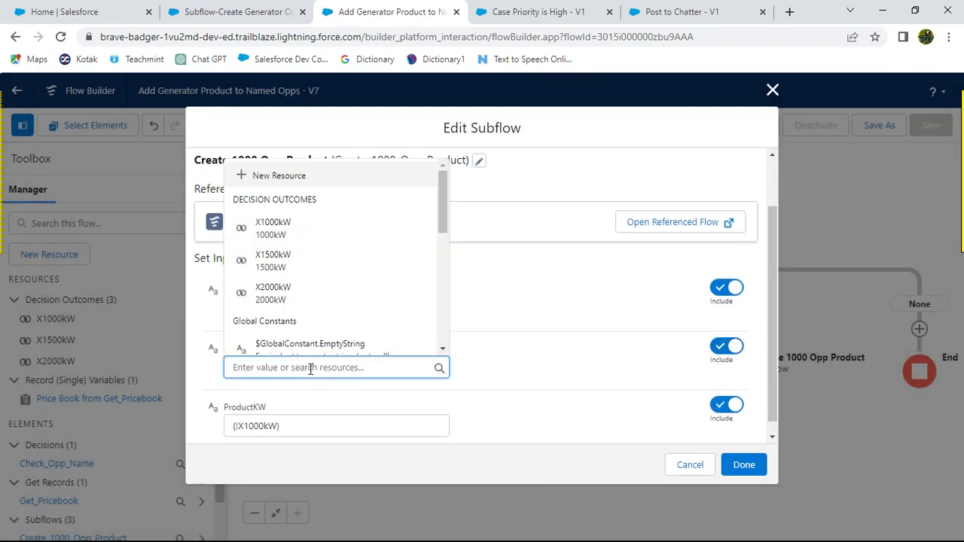
{"action": "type", "text": "Pri"}
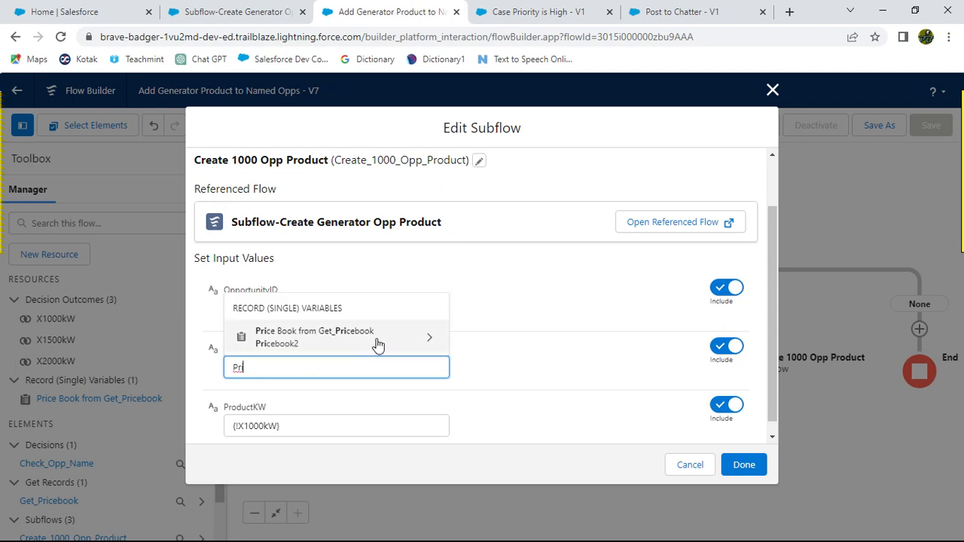
{"action": "left_click", "coordinate": [421, 338]}
{"action": "type", "text": "Id"}
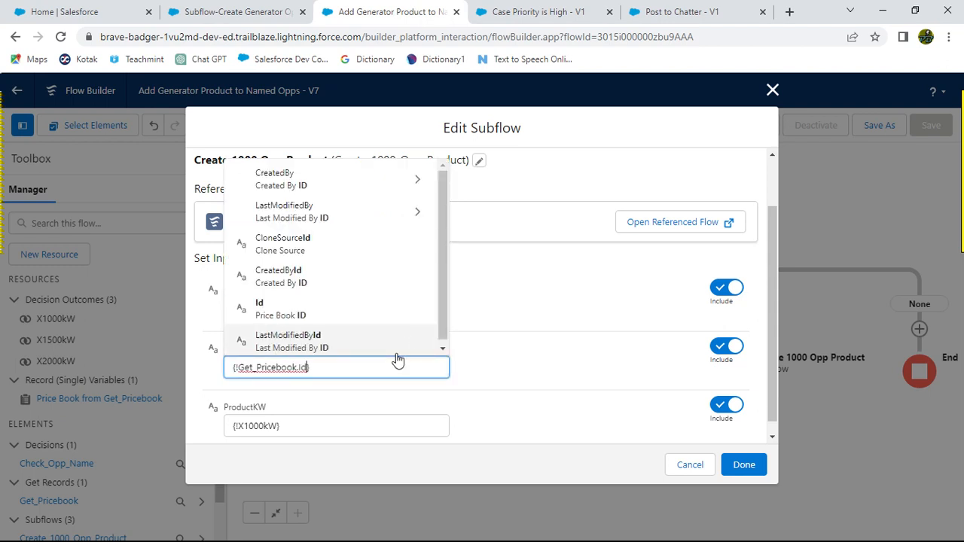
{"action": "left_click", "coordinate": [334, 320]}
{"action": "left_click", "coordinate": [531, 371]}
{"action": "left_click", "coordinate": [742, 463]}
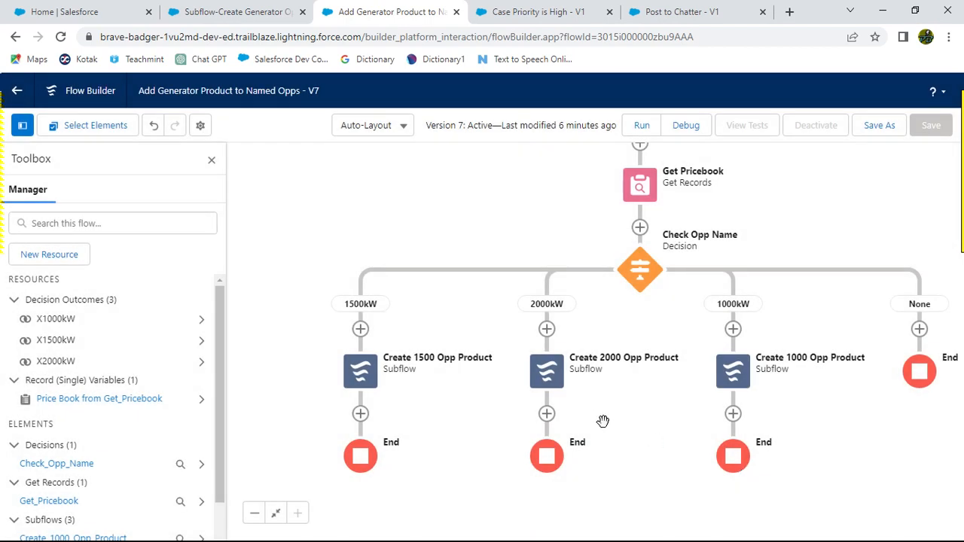
Step: Save the parent flow as a new version and activate it
{"action": "left_click", "coordinate": [881, 125]}
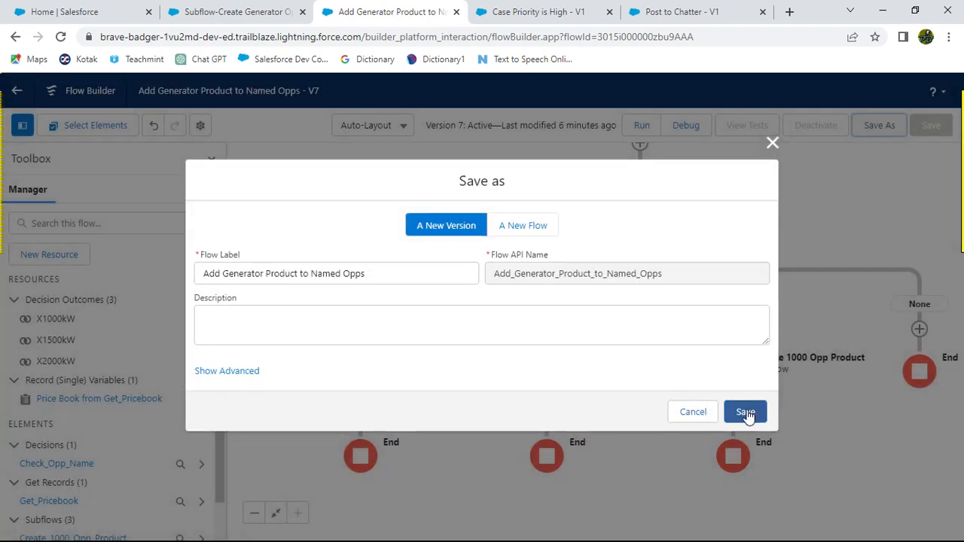
{"action": "left_click", "coordinate": [746, 412]}
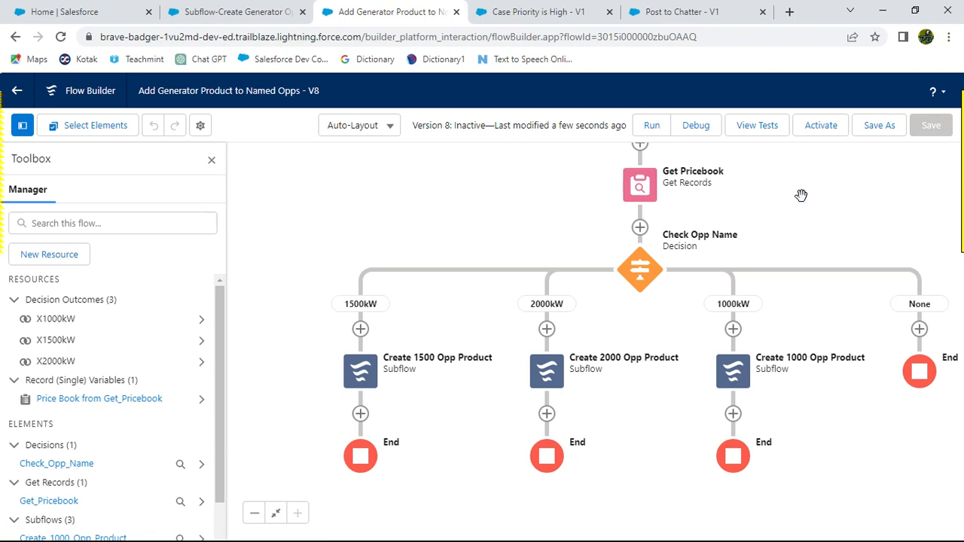
{"action": "left_click", "coordinate": [816, 127]}
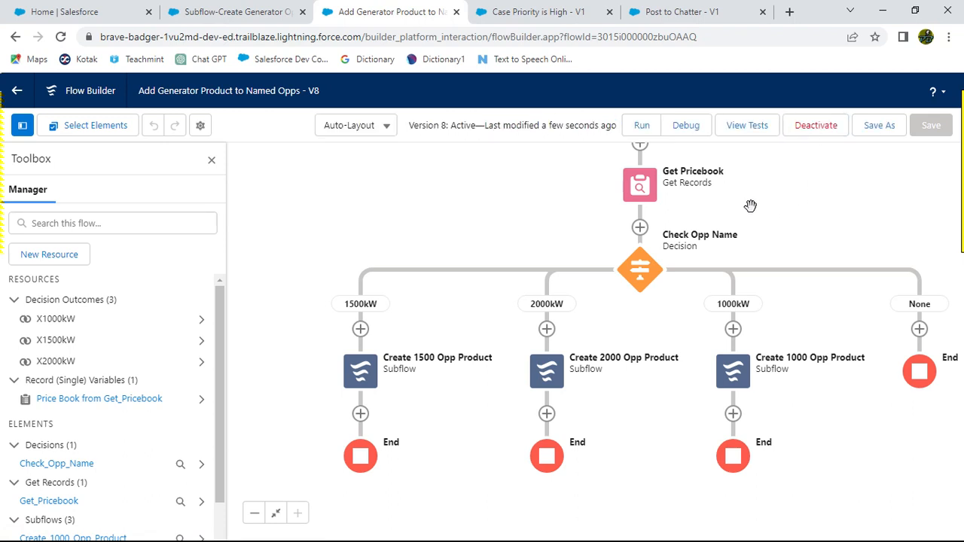
{"action": "left_click", "coordinate": [217, 13]}
{"action": "left_click", "coordinate": [386, 13]}
Step: Return to the Trailhead challenge page, reload it, and run the challenge check again
{"action": "key", "text": "alt+Tab"}
{"action": "scroll", "coordinate": [539, 361], "scroll_direction": "down", "scroll_amount": 6}
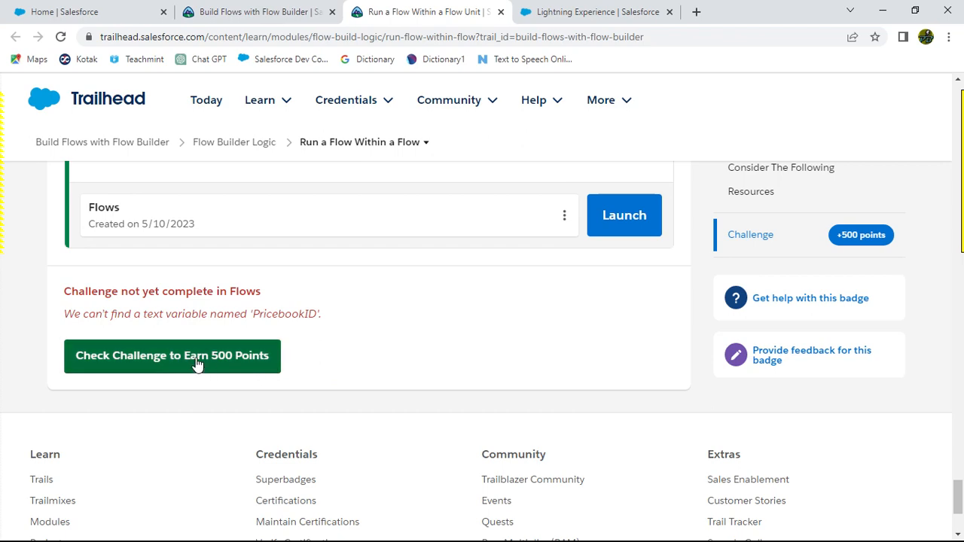
{"action": "left_click", "coordinate": [61, 37]}
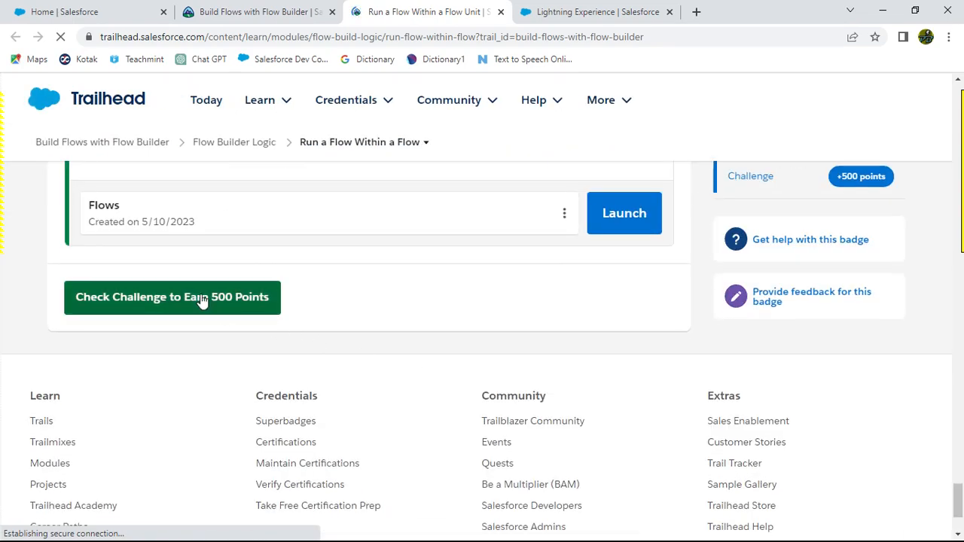
{"action": "left_click", "coordinate": [201, 299]}
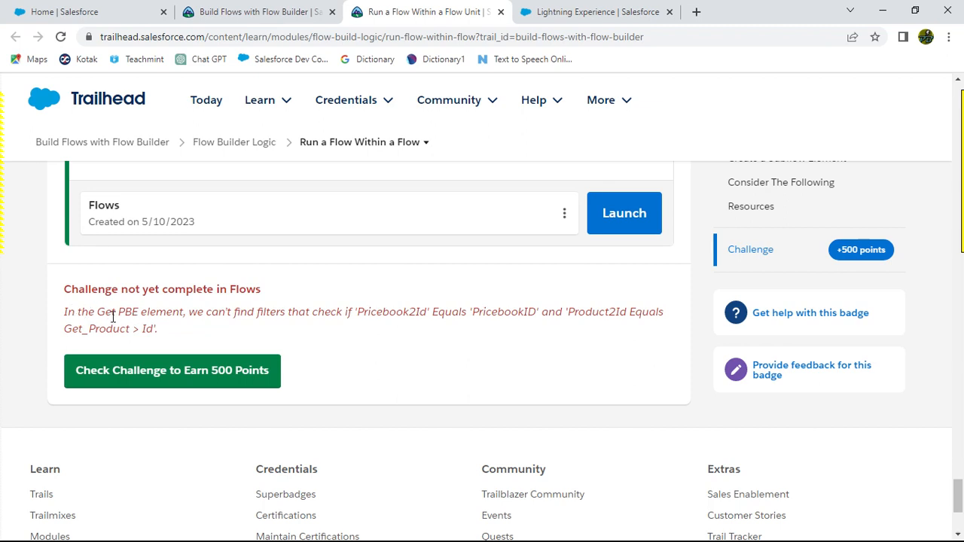
Step: Read the challenge error message about the Get PBE element's filters and switch to the subflow's Flow Builder tab
{"action": "left_click_drag", "start_coordinate": [98, 312], "coordinate": [181, 313]}
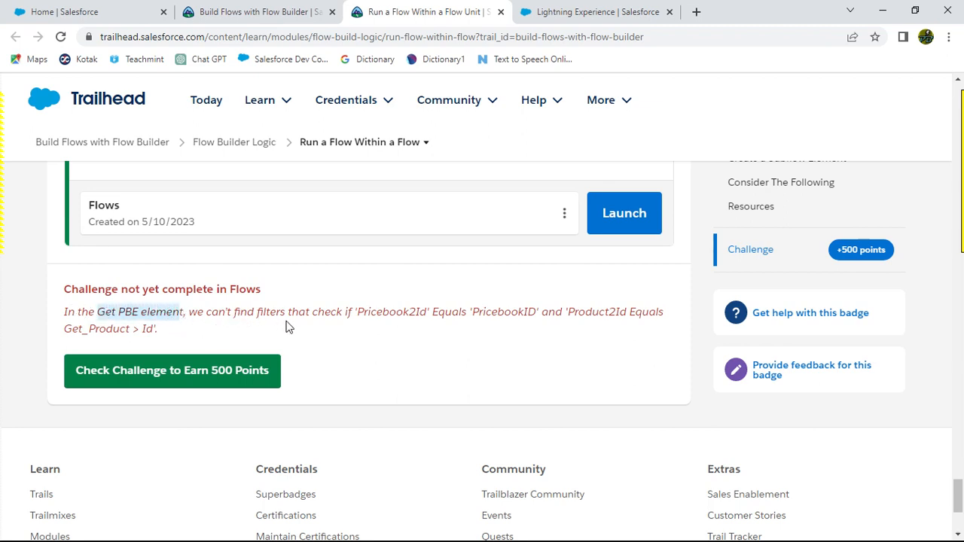
{"action": "left_click", "coordinate": [354, 317]}
{"action": "left_click_drag", "start_coordinate": [356, 312], "coordinate": [426, 318]}
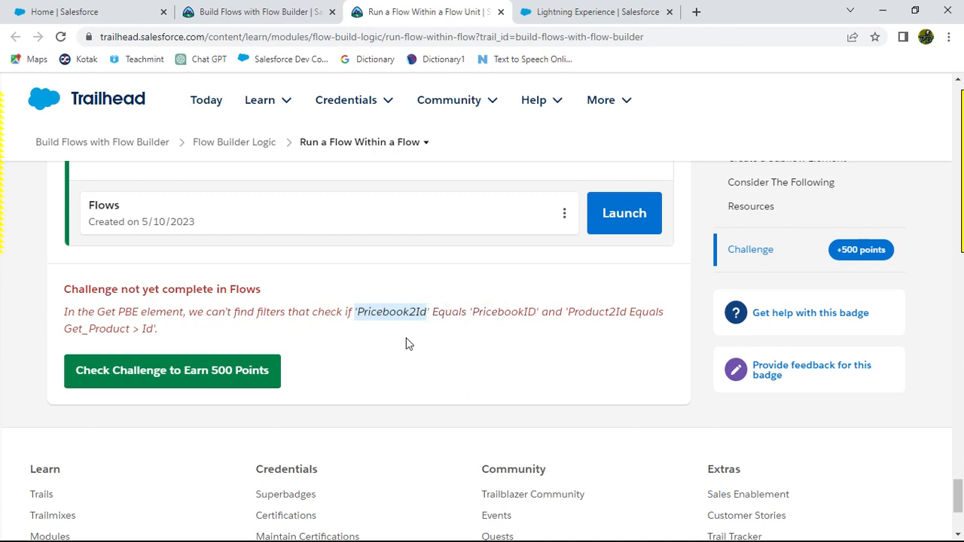
{"action": "key", "text": "alt+Tab"}
{"action": "key", "text": "alt+Tab"}
{"action": "key", "text": "alt+Tab"}
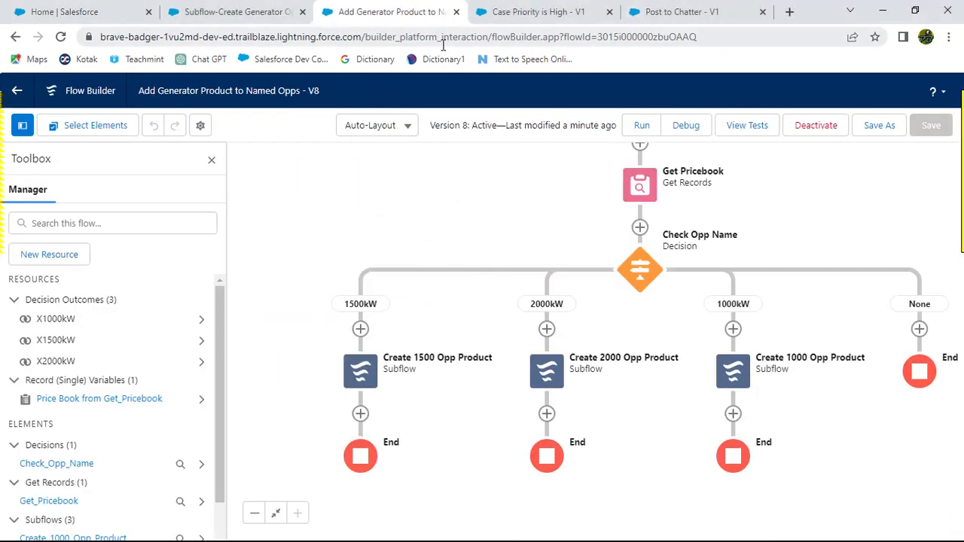
{"action": "left_click", "coordinate": [248, 12]}
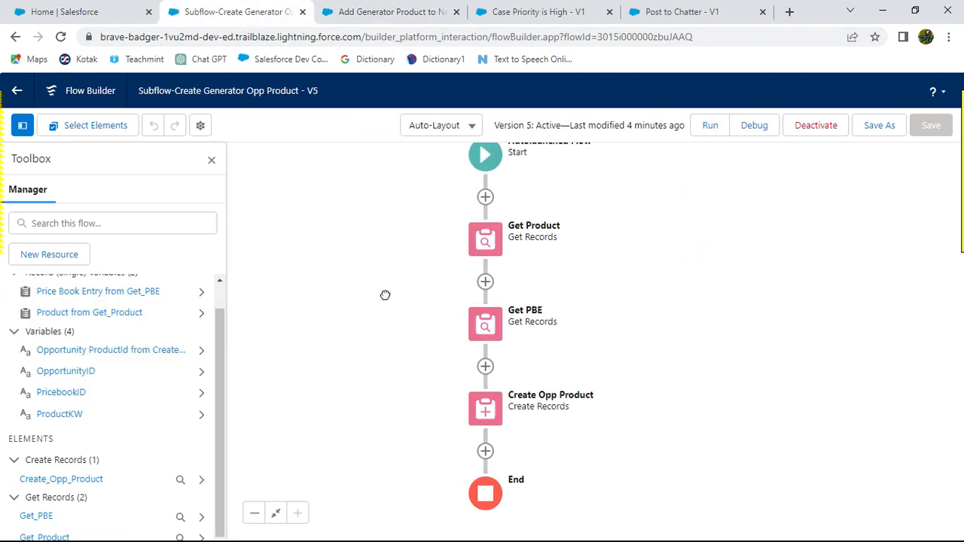
{"action": "key", "text": "alt+Tab"}
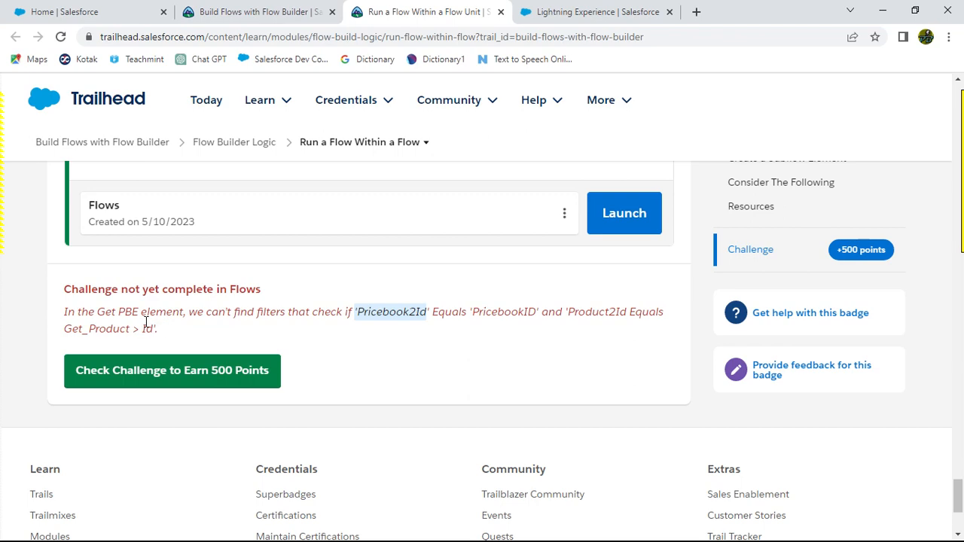
{"action": "key", "text": "alt+Tab"}
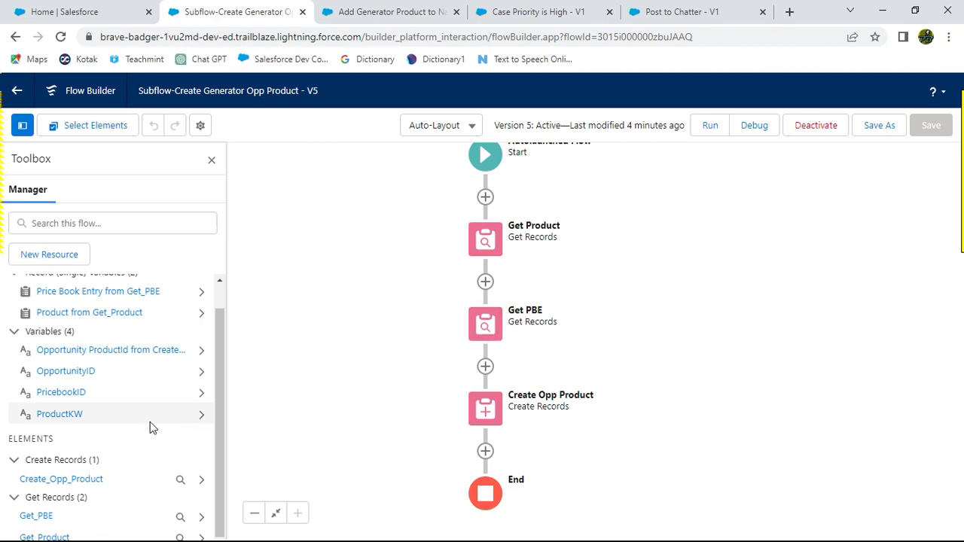
Step: Open the Get PBE element in the subflow and review its label, object and filter conditions
{"action": "left_click", "coordinate": [38, 518]}
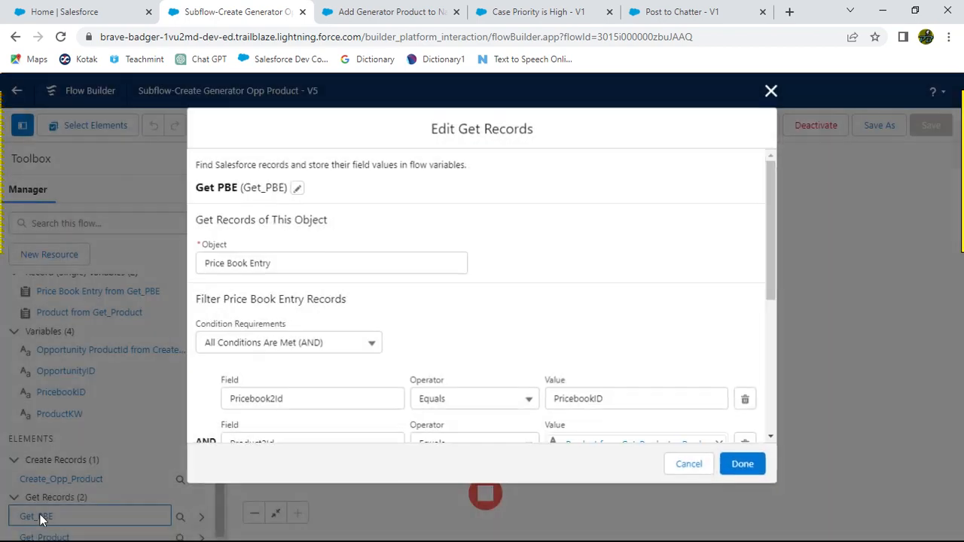
{"action": "left_click", "coordinate": [296, 187]}
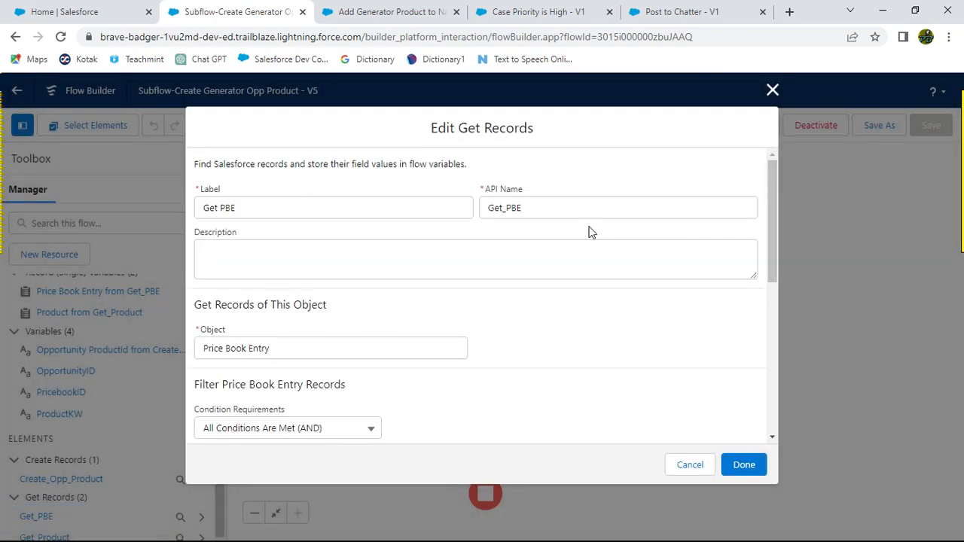
{"action": "scroll", "coordinate": [610, 304], "scroll_direction": "down", "scroll_amount": 2}
{"action": "scroll", "coordinate": [598, 275], "scroll_direction": "down", "scroll_amount": 2}
{"action": "scroll", "coordinate": [510, 310], "scroll_direction": "up", "scroll_amount": 1}
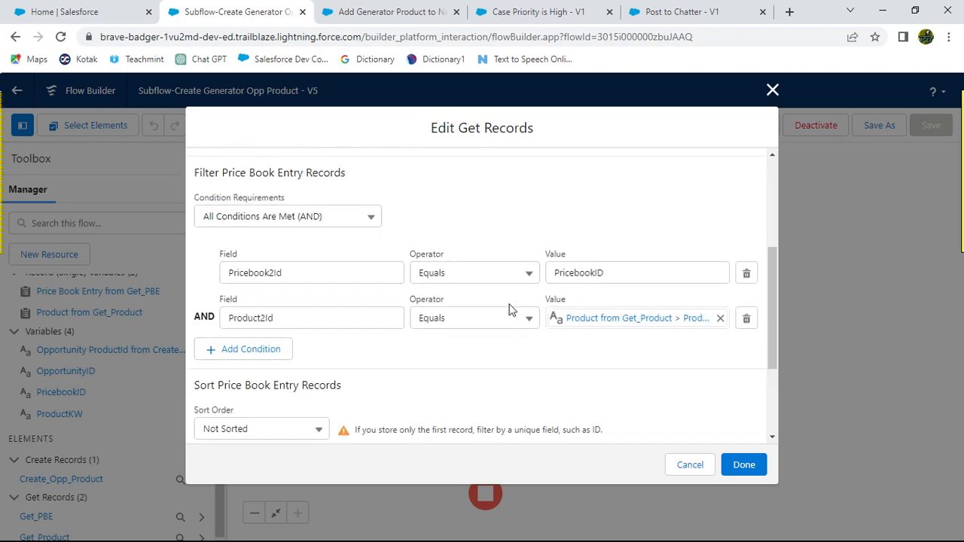
Step: Scroll through the Trailhead instructions to find the required settings for the Get PBE element
{"action": "key", "text": "alt+Tab"}
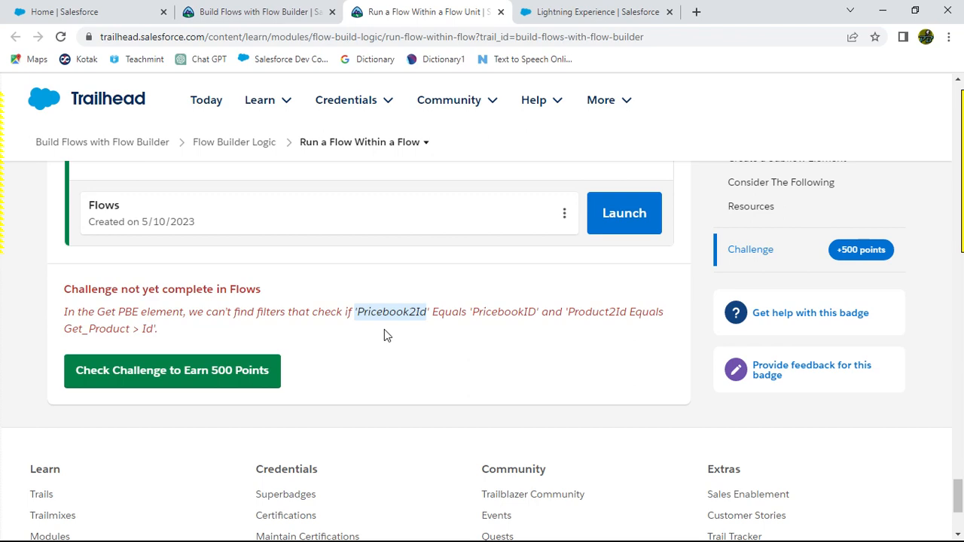
{"action": "key", "text": "alt+Tab"}
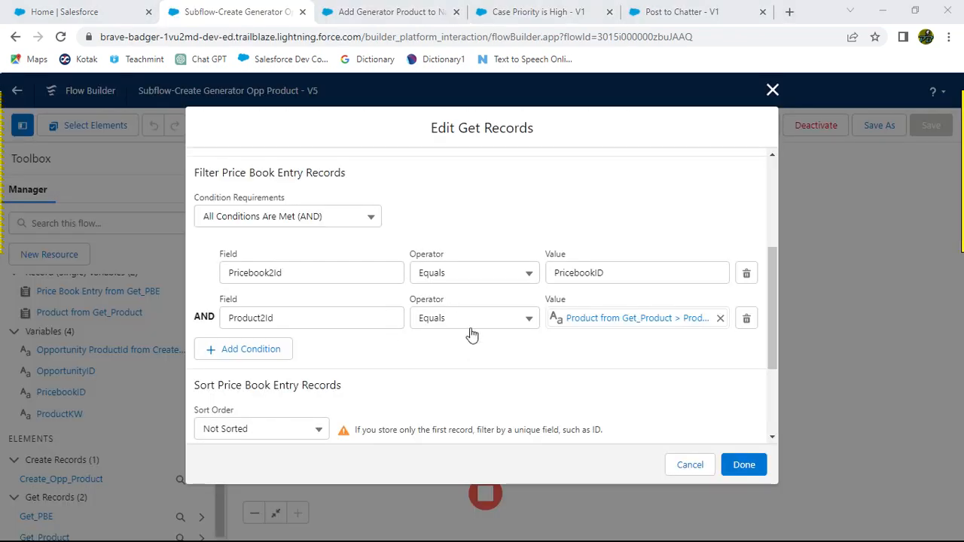
{"action": "key", "text": "alt+Tab"}
{"action": "scroll", "coordinate": [470, 334], "scroll_direction": "up", "scroll_amount": 10}
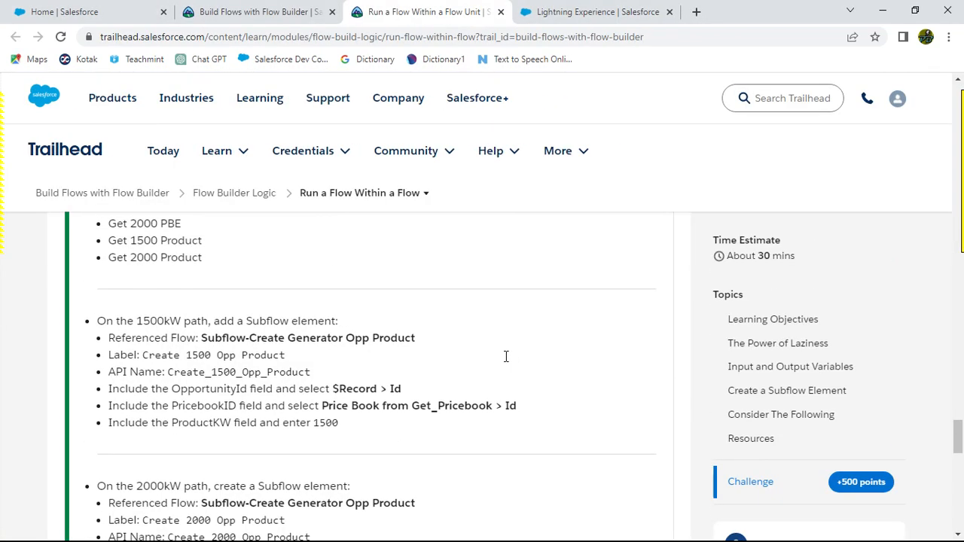
{"action": "scroll", "coordinate": [507, 363], "scroll_direction": "up", "scroll_amount": 2}
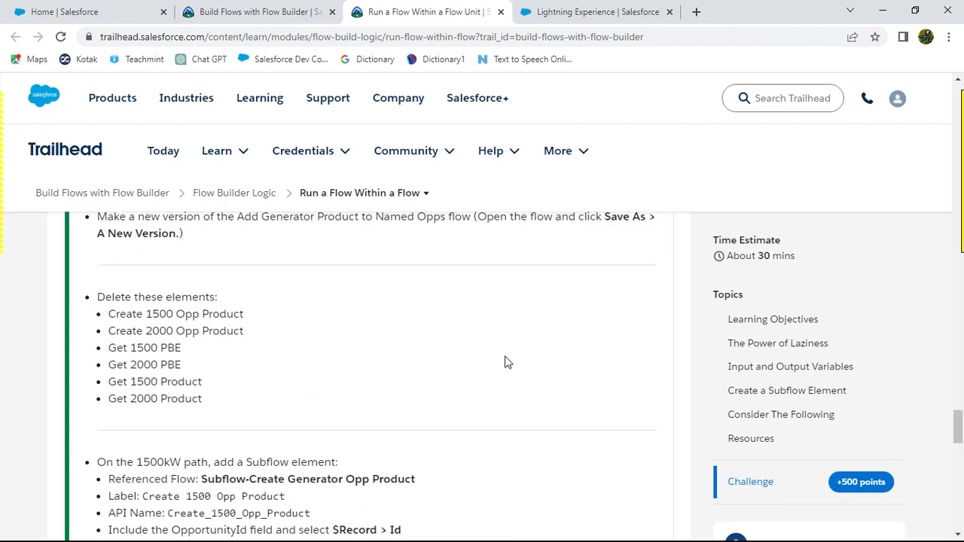
{"action": "scroll", "coordinate": [507, 362], "scroll_direction": "down", "scroll_amount": 3}
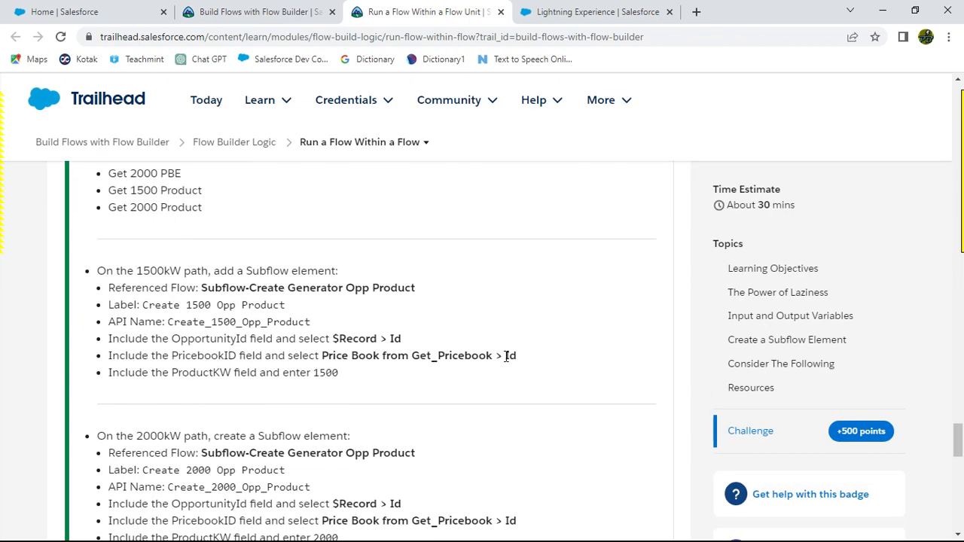
{"action": "scroll", "coordinate": [509, 387], "scroll_direction": "up", "scroll_amount": 7}
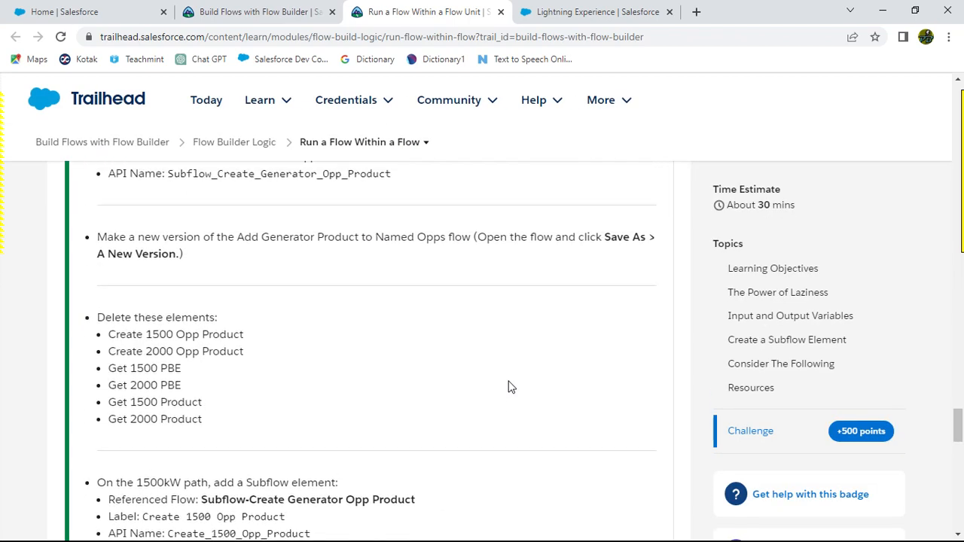
{"action": "scroll", "coordinate": [508, 387], "scroll_direction": "up", "scroll_amount": 3}
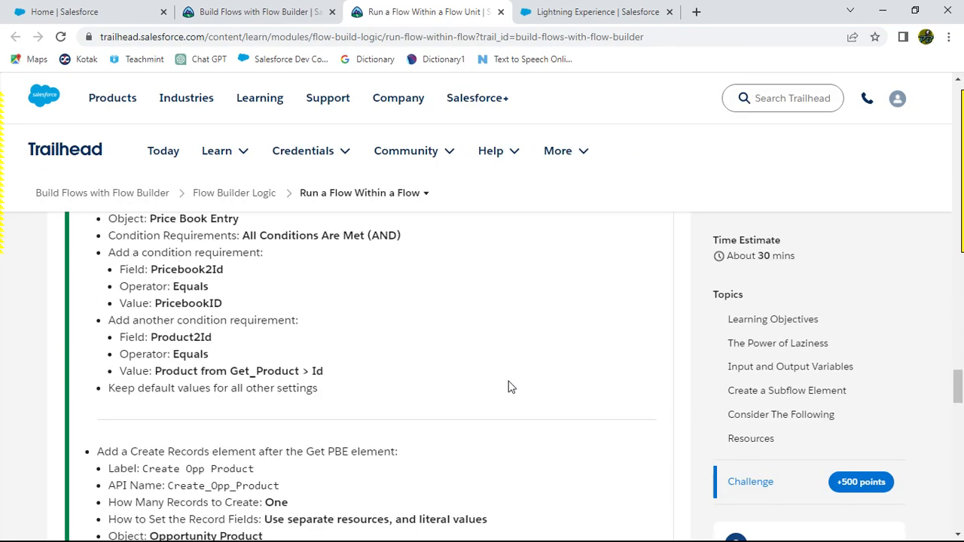
{"action": "scroll", "coordinate": [508, 387], "scroll_direction": "up", "scroll_amount": 1}
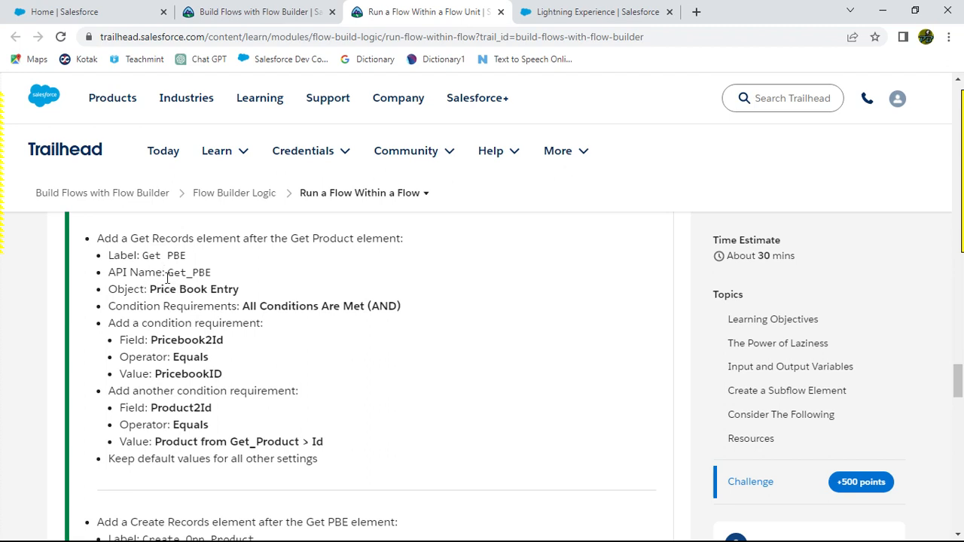
{"action": "key", "text": "alt+Tab"}
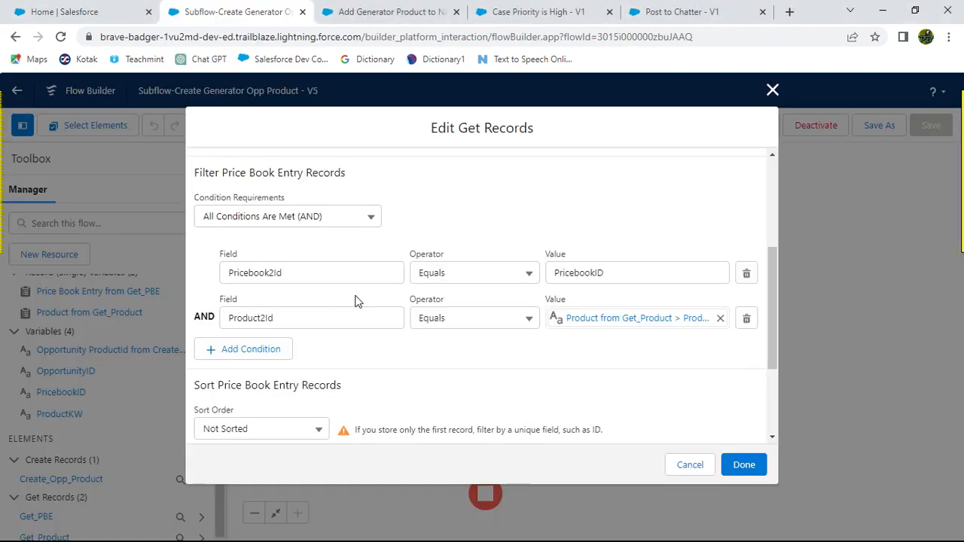
Step: Compare the Get PBE element's Pricebook2Id and Product2Id filter conditions against the Trailhead instructions
{"action": "scroll", "coordinate": [413, 228], "scroll_direction": "down", "scroll_amount": 2}
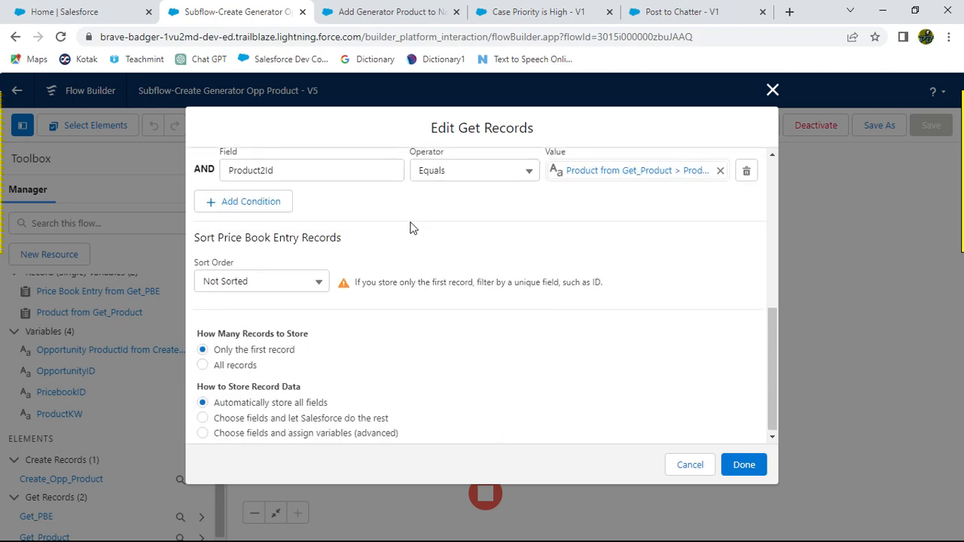
{"action": "scroll", "coordinate": [419, 269], "scroll_direction": "up", "scroll_amount": 4}
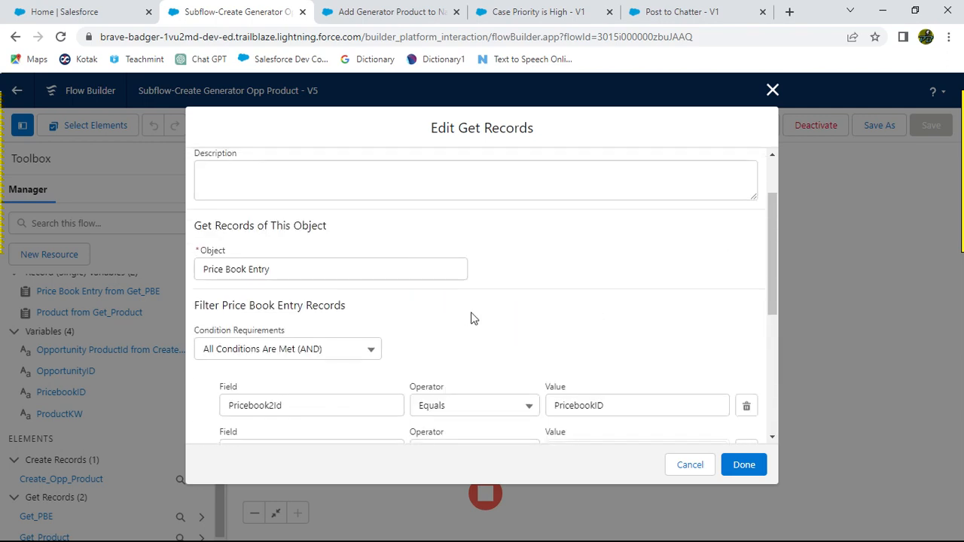
{"action": "scroll", "coordinate": [471, 318], "scroll_direction": "up", "scroll_amount": 2}
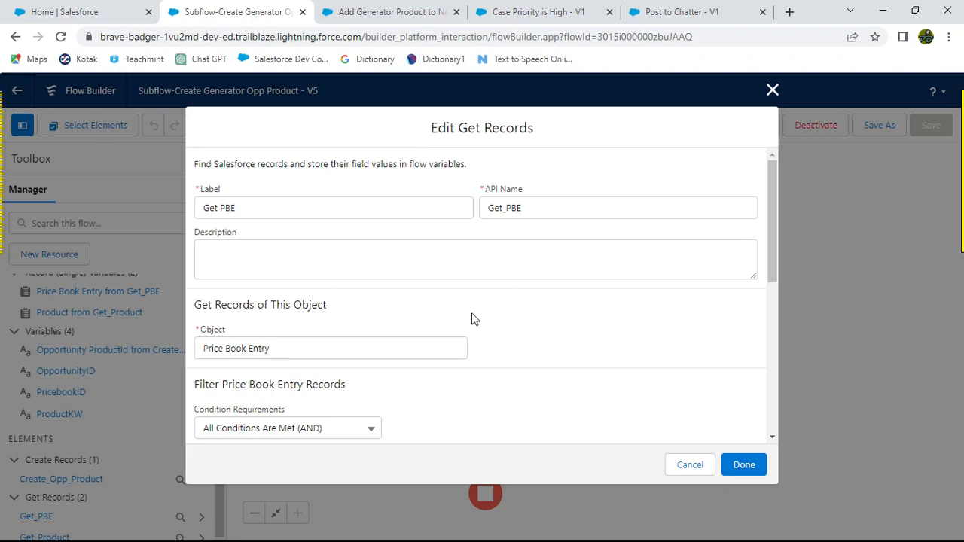
{"action": "scroll", "coordinate": [460, 300], "scroll_direction": "down", "scroll_amount": 2}
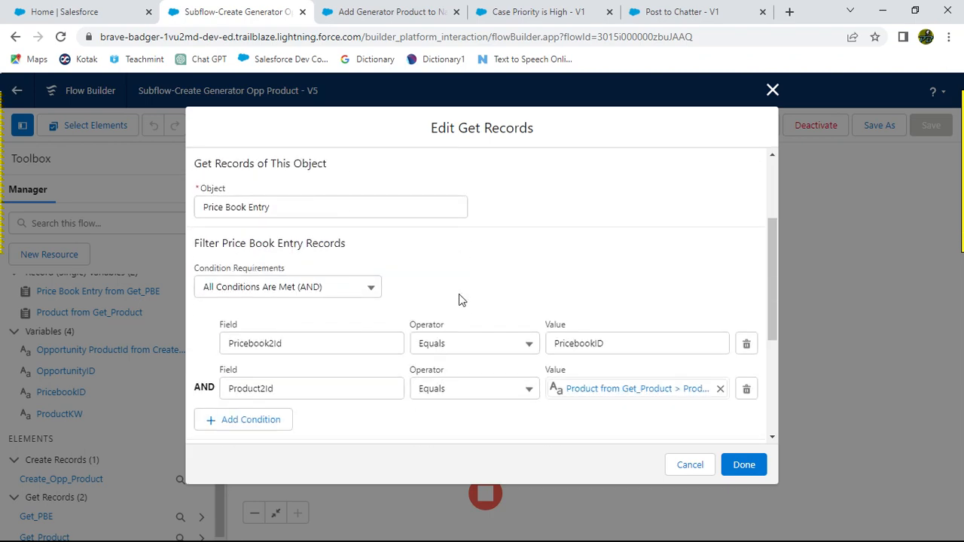
{"action": "key", "text": "alt+Tab"}
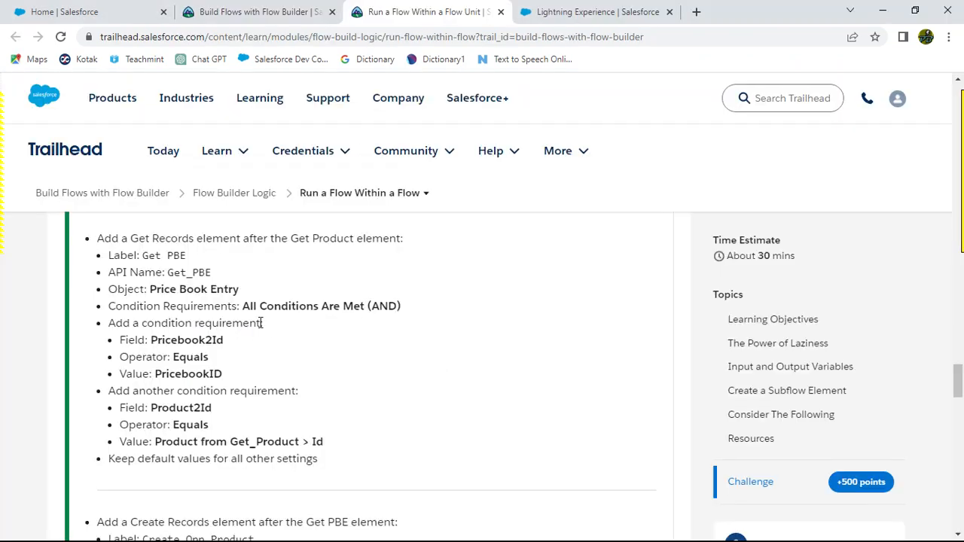
{"action": "key", "text": "alt+Tab"}
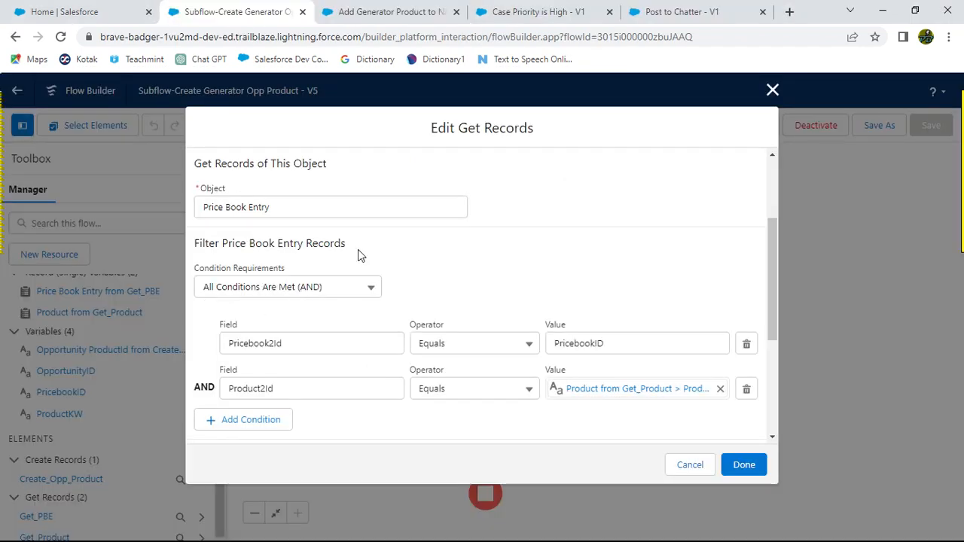
{"action": "key", "text": "alt+Tab"}
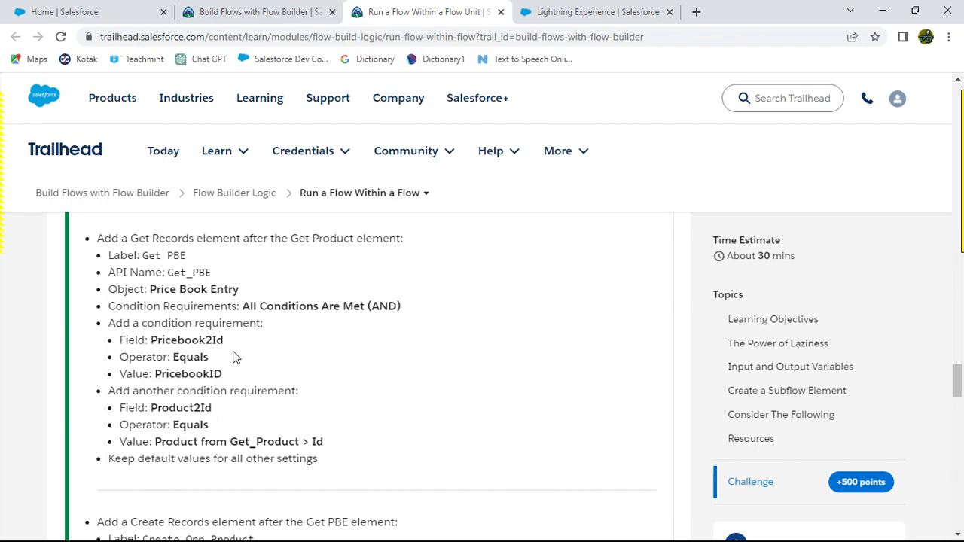
{"action": "key", "text": "alt+Tab"}
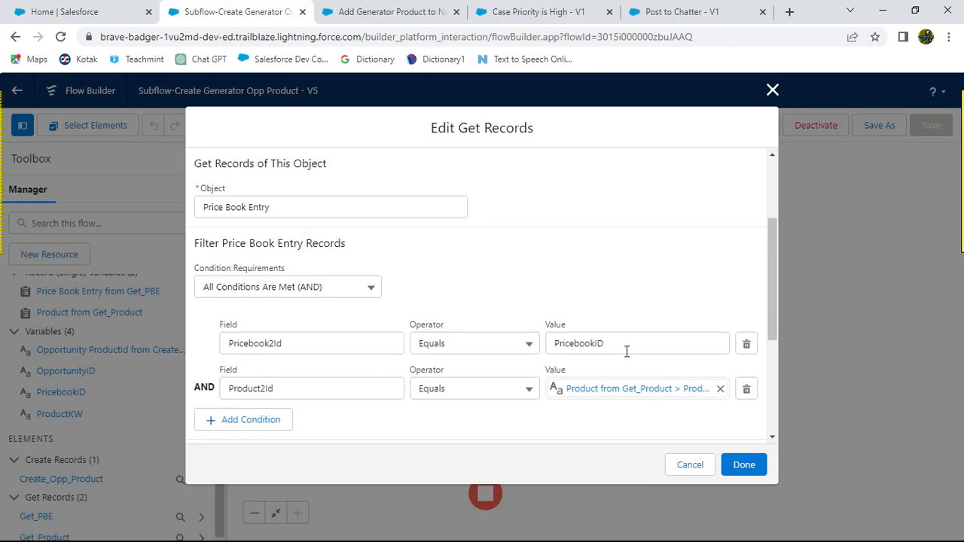
{"action": "key", "text": "alt+Tab"}
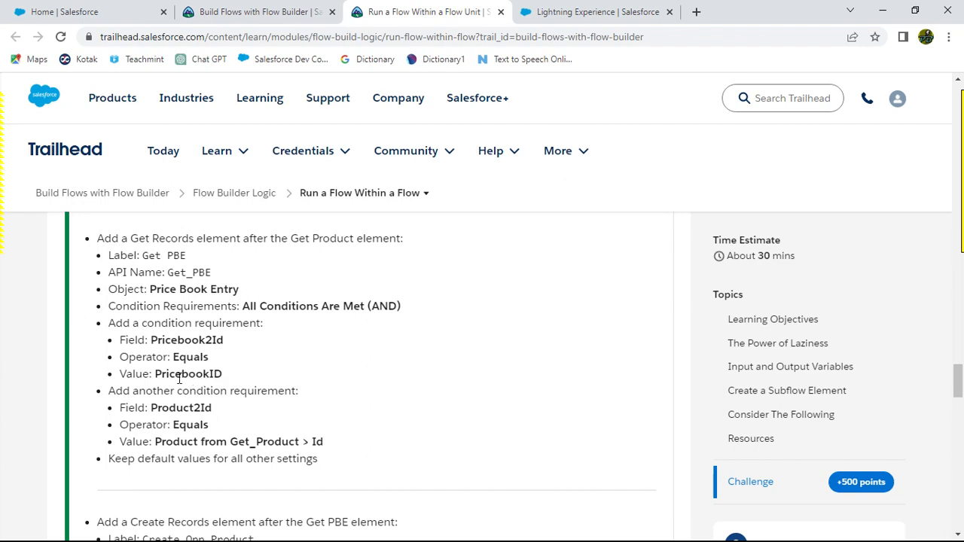
{"action": "left_click_drag", "start_coordinate": [120, 336], "coordinate": [233, 372]}
{"action": "scroll", "coordinate": [414, 381], "scroll_direction": "down", "scroll_amount": 2}
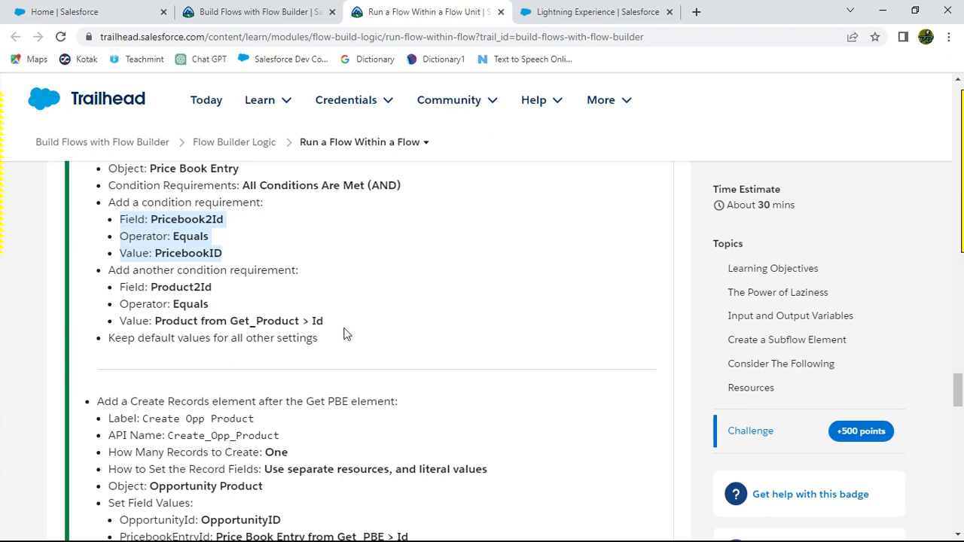
{"action": "key", "text": "alt+Tab"}
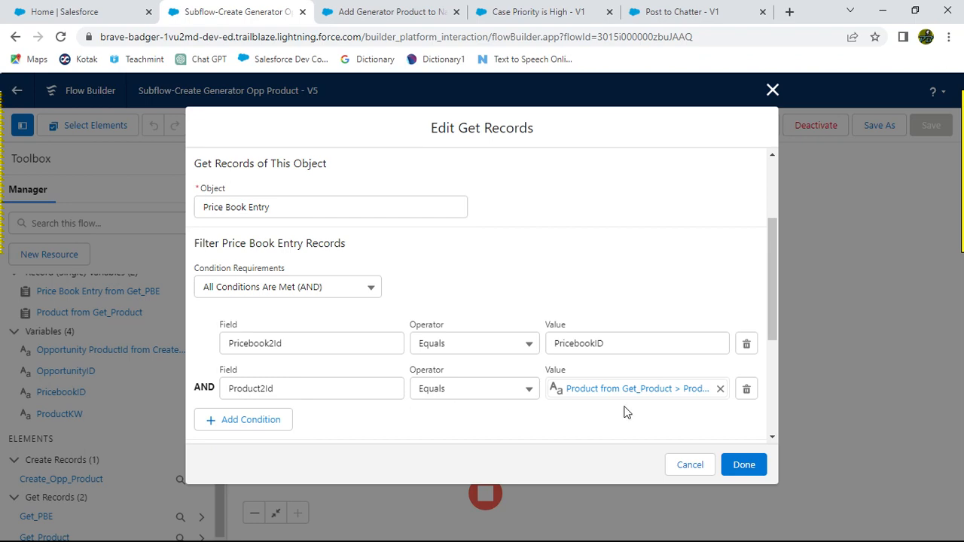
{"action": "key", "text": "alt+Tab"}
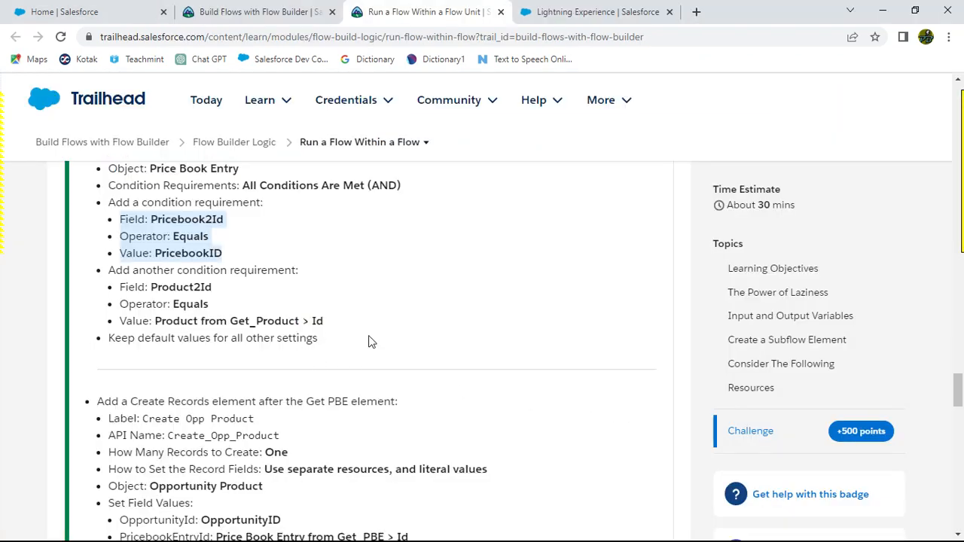
{"action": "key", "text": "alt+Tab"}
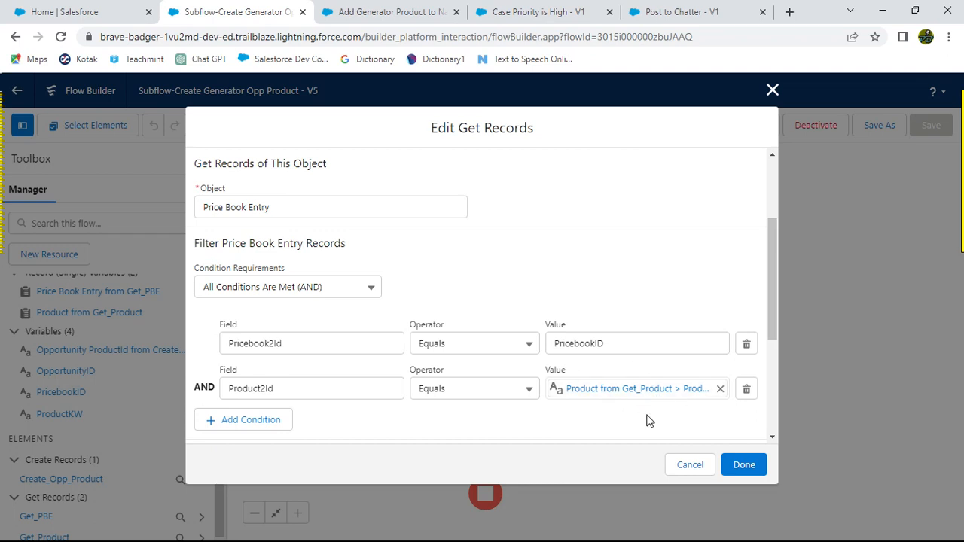
{"action": "scroll", "coordinate": [444, 393], "scroll_direction": "down", "scroll_amount": 1}
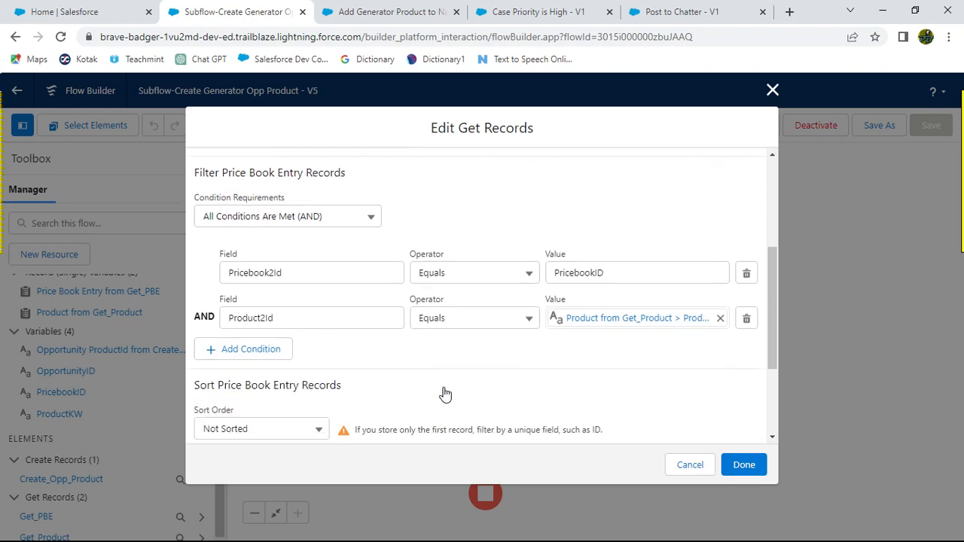
Step: Review the Get PBE filter requirements in the Trailhead instructions and the challenge error message
{"action": "key", "text": "alt+Tab"}
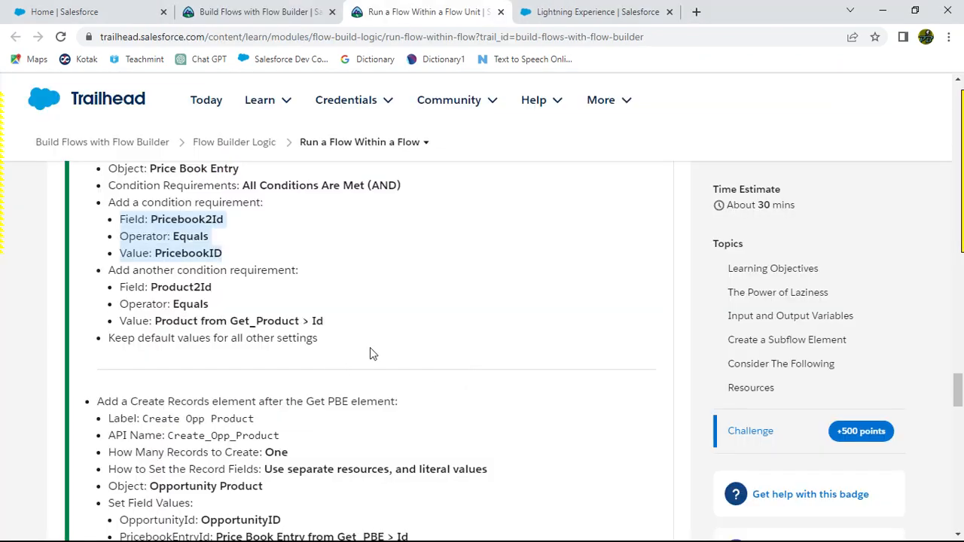
{"action": "scroll", "coordinate": [372, 348], "scroll_direction": "up", "scroll_amount": 1}
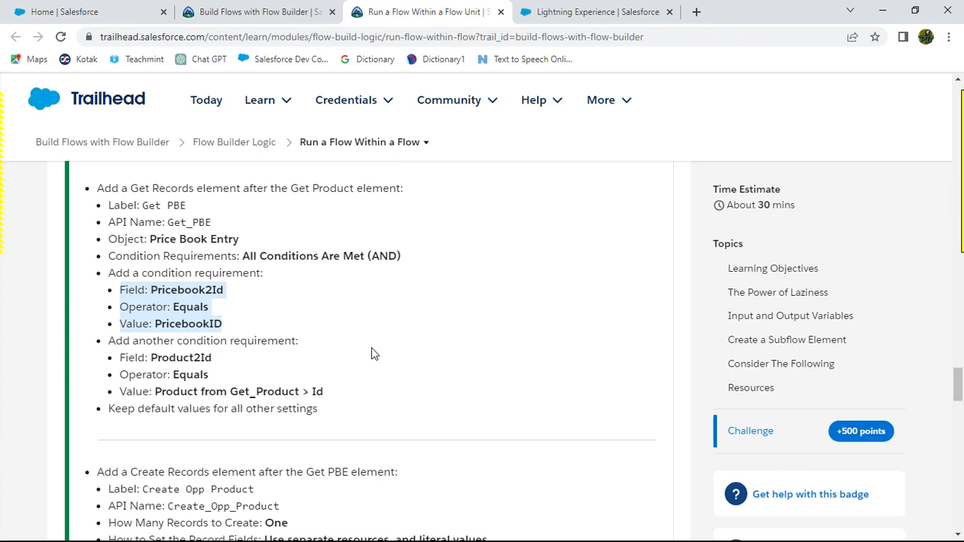
{"action": "scroll", "coordinate": [371, 353], "scroll_direction": "down", "scroll_amount": 2}
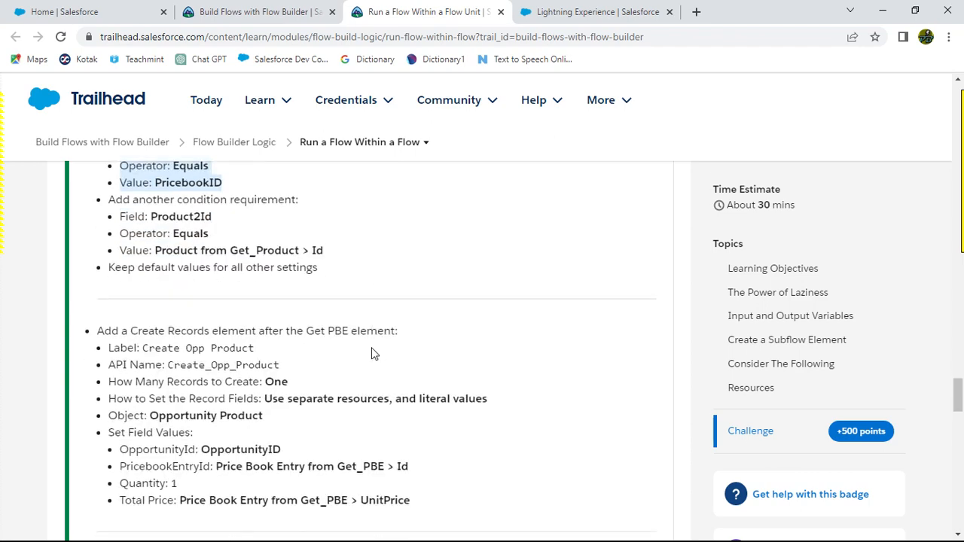
{"action": "scroll", "coordinate": [374, 353], "scroll_direction": "up", "scroll_amount": 6}
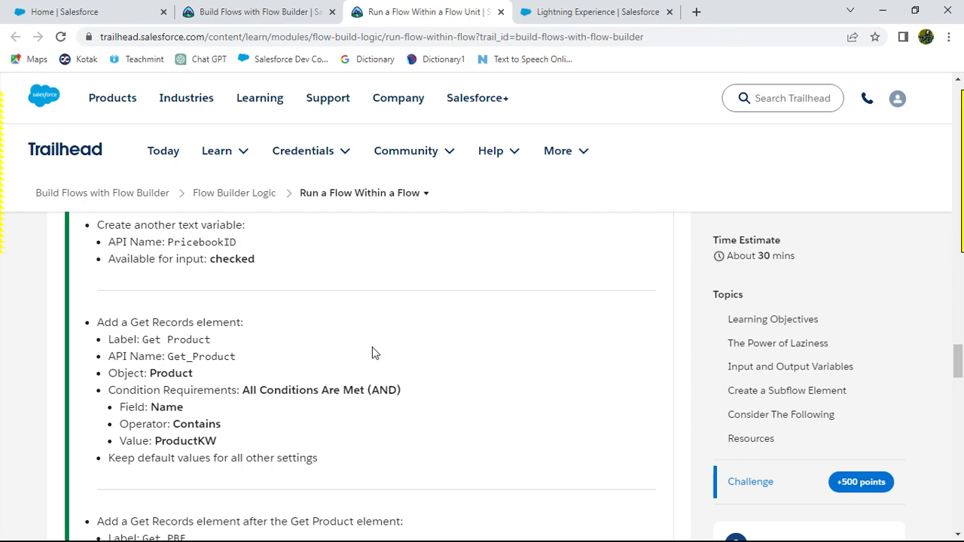
{"action": "scroll", "coordinate": [374, 354], "scroll_direction": "up", "scroll_amount": 3}
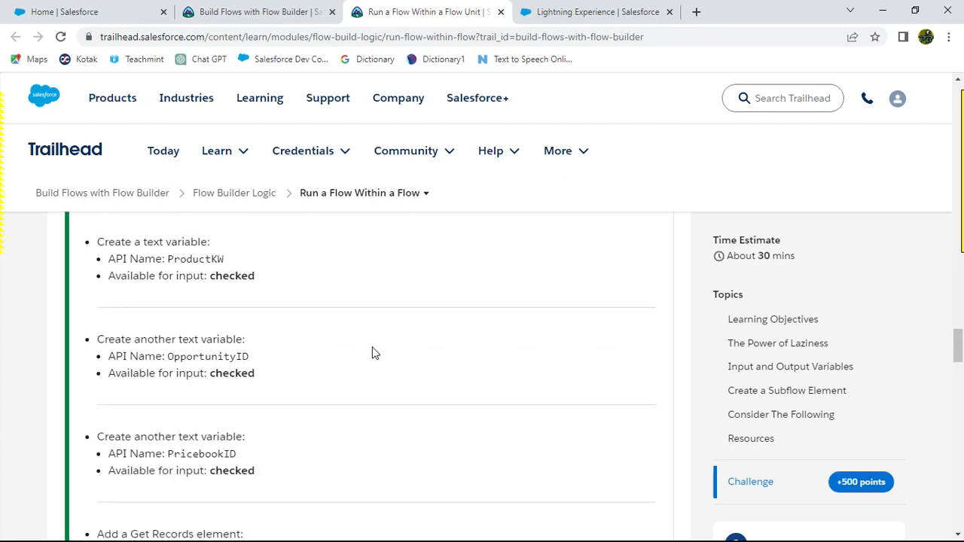
{"action": "scroll", "coordinate": [374, 353], "scroll_direction": "down", "scroll_amount": 8}
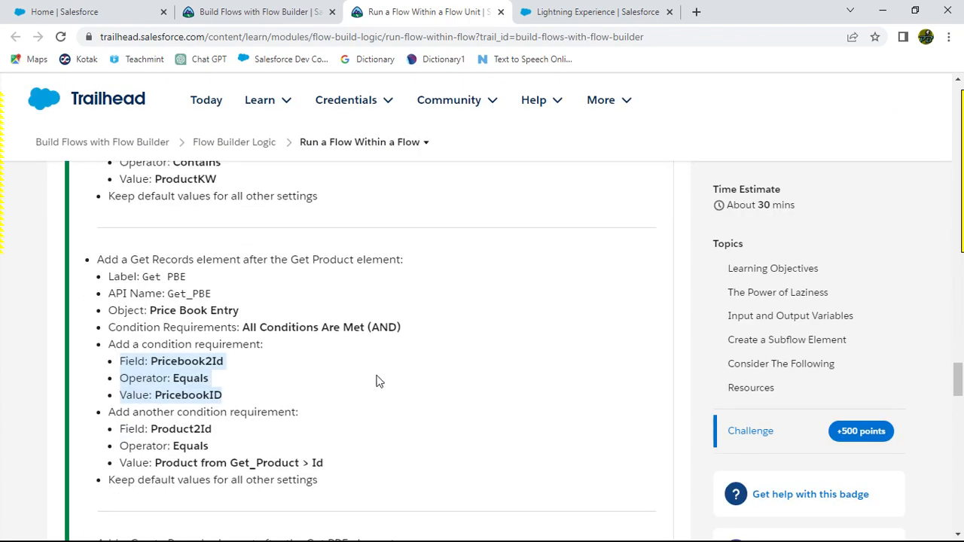
{"action": "scroll", "coordinate": [451, 398], "scroll_direction": "down", "scroll_amount": 15}
{"action": "scroll", "coordinate": [451, 395], "scroll_direction": "up", "scroll_amount": 2}
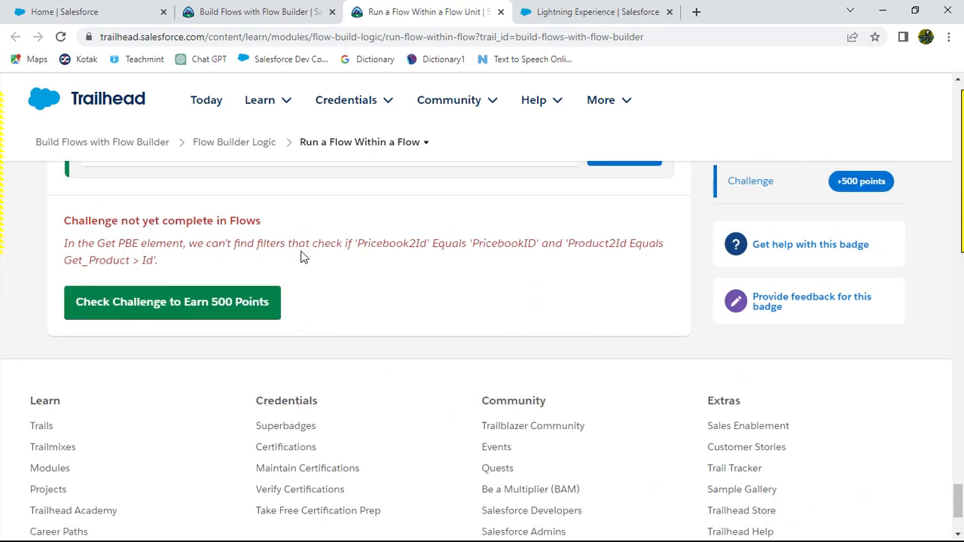
{"action": "left_click_drag", "start_coordinate": [360, 244], "coordinate": [533, 244]}
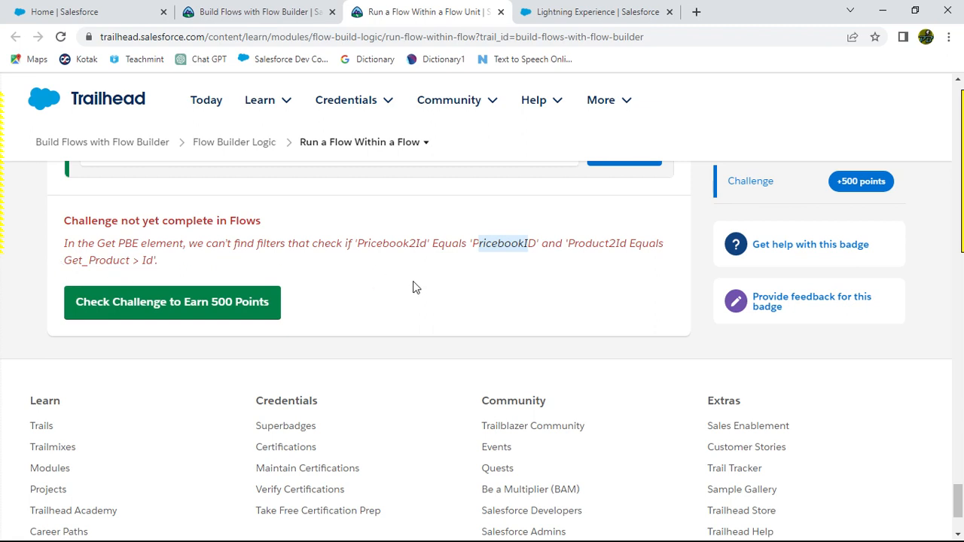
Step: Delete the Product2Id filter condition and reselect Pricebook2Id as the remaining condition's field
{"action": "key", "text": "alt+Tab"}
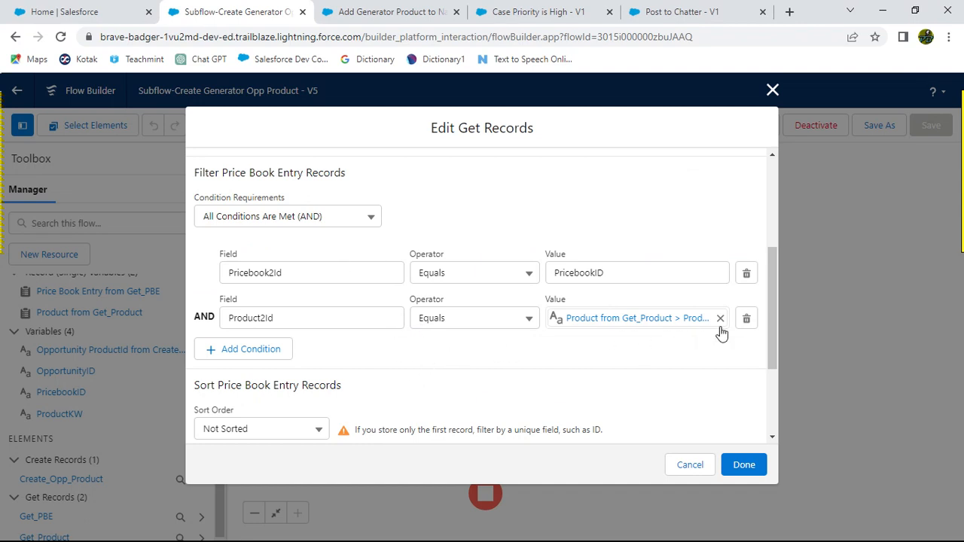
{"action": "left_click", "coordinate": [747, 320]}
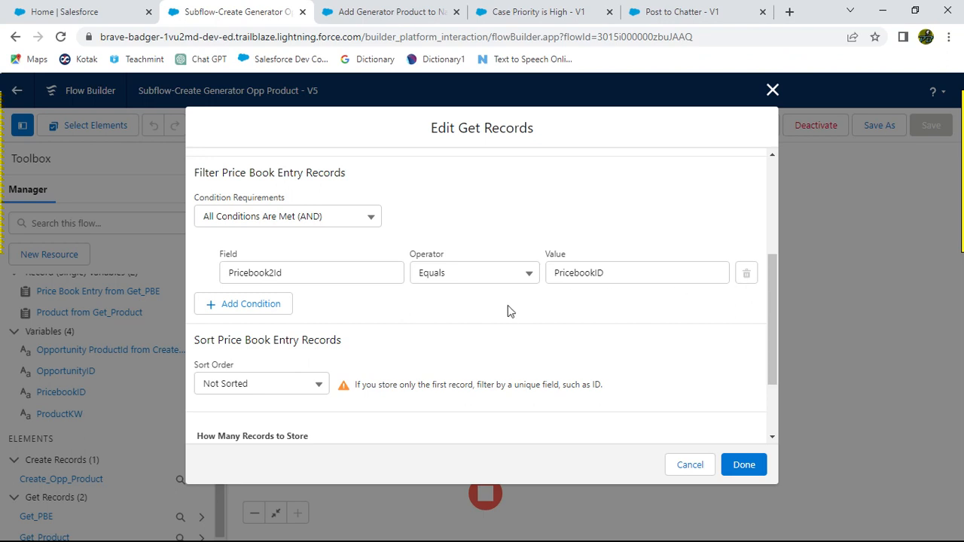
{"action": "left_click", "coordinate": [299, 273]}
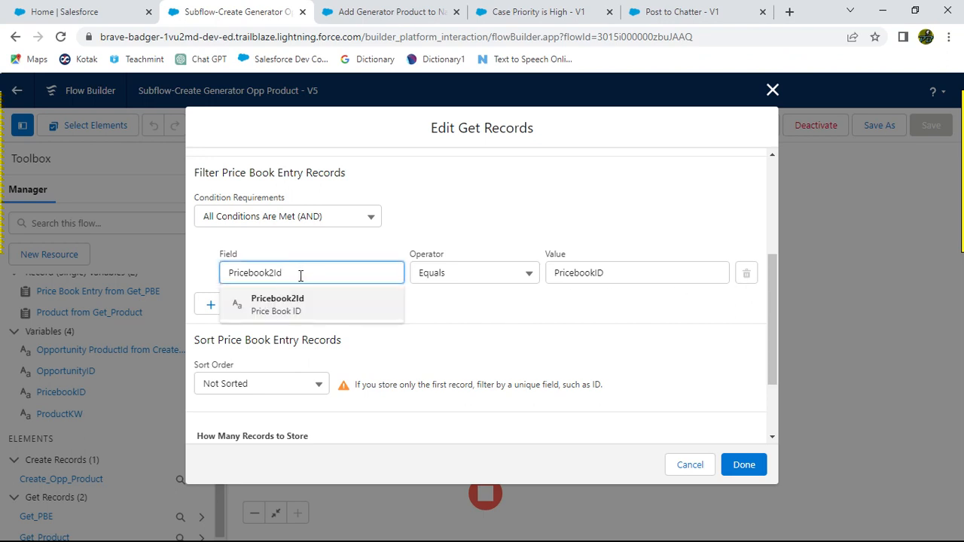
{"action": "left_click_drag", "start_coordinate": [299, 273], "coordinate": [214, 277]}
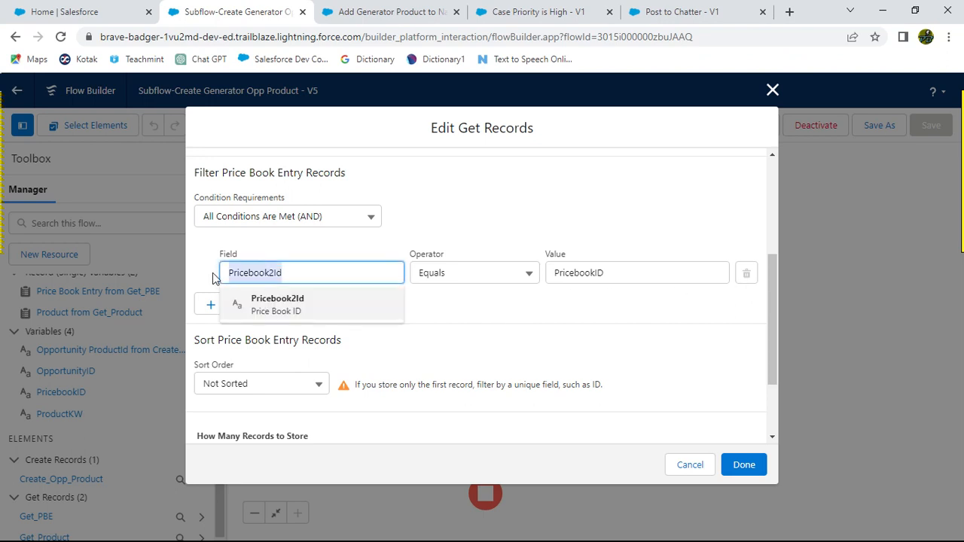
{"action": "key", "text": "BackSpace"}
{"action": "left_click", "coordinate": [324, 243]}
{"action": "key", "text": "alt+Tab"}
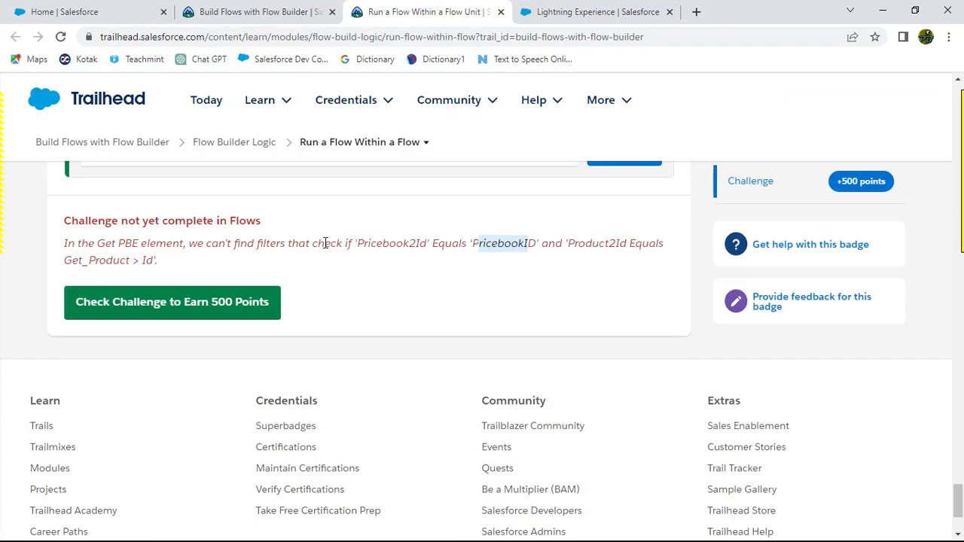
{"action": "scroll", "coordinate": [388, 337], "scroll_direction": "up", "scroll_amount": 6}
{"action": "scroll", "coordinate": [400, 360], "scroll_direction": "up", "scroll_amount": 8}
{"action": "scroll", "coordinate": [400, 361], "scroll_direction": "up", "scroll_amount": 4}
{"action": "scroll", "coordinate": [400, 361], "scroll_direction": "up", "scroll_amount": 4}
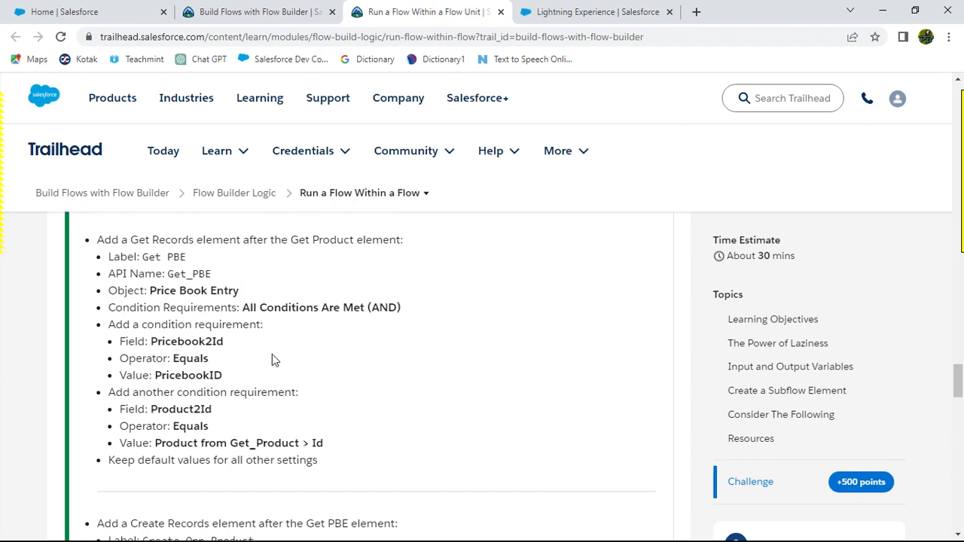
{"action": "key", "text": "alt+Tab"}
{"action": "left_click", "coordinate": [311, 273]}
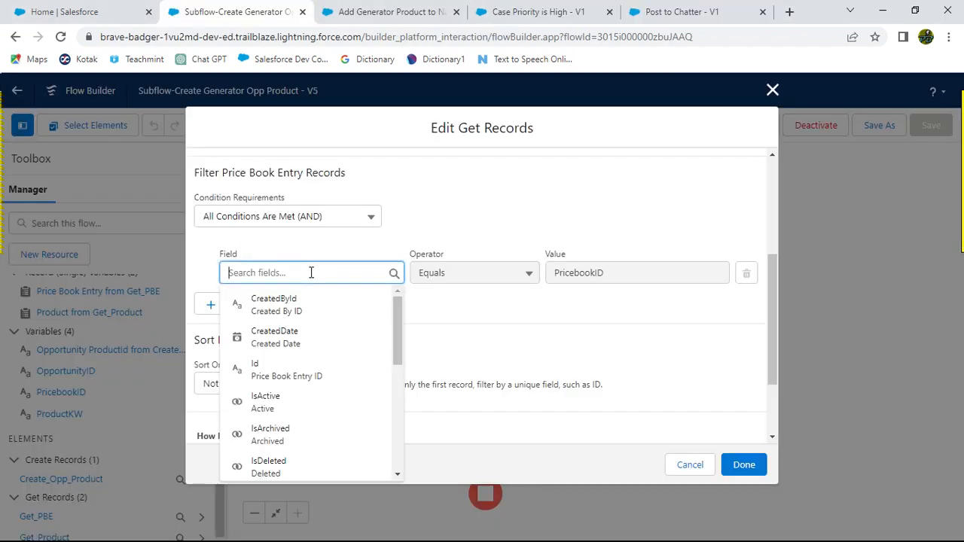
{"action": "type", "text": "Price"}
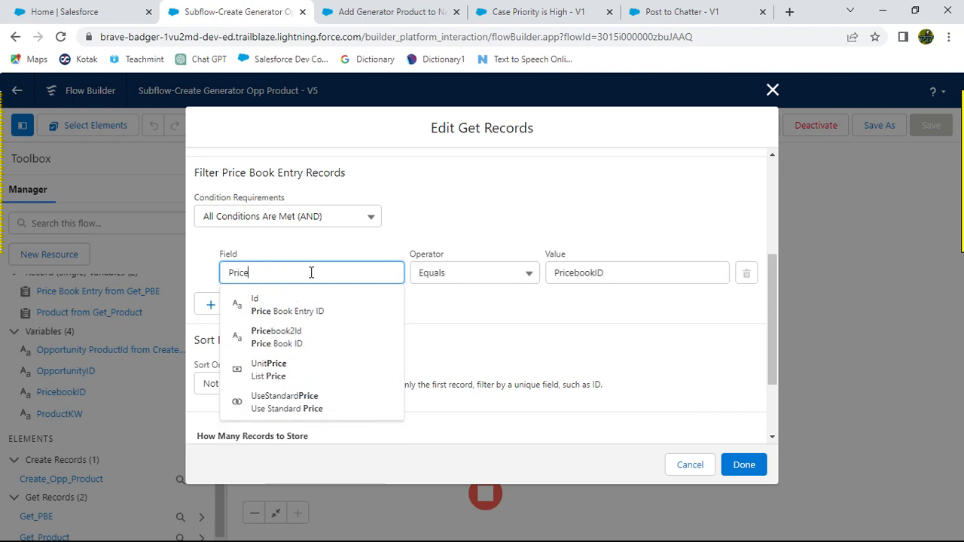
{"action": "left_click", "coordinate": [297, 337]}
Step: Add a second filter condition with field Product2Id and operator Equals
{"action": "key", "text": "alt+Tab"}
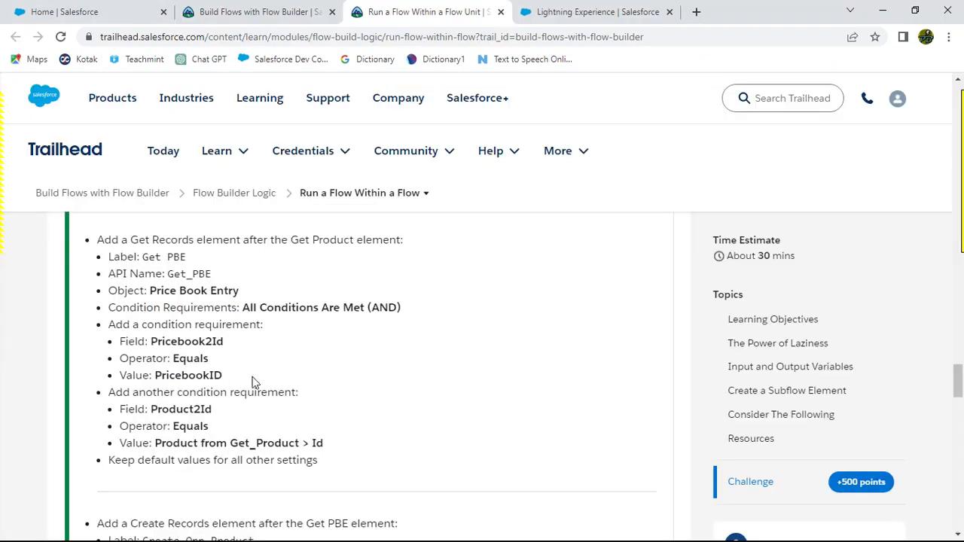
{"action": "key", "text": "alt+Tab"}
{"action": "key", "text": "alt+Tab"}
{"action": "left_click_drag", "start_coordinate": [151, 409], "coordinate": [214, 414]}
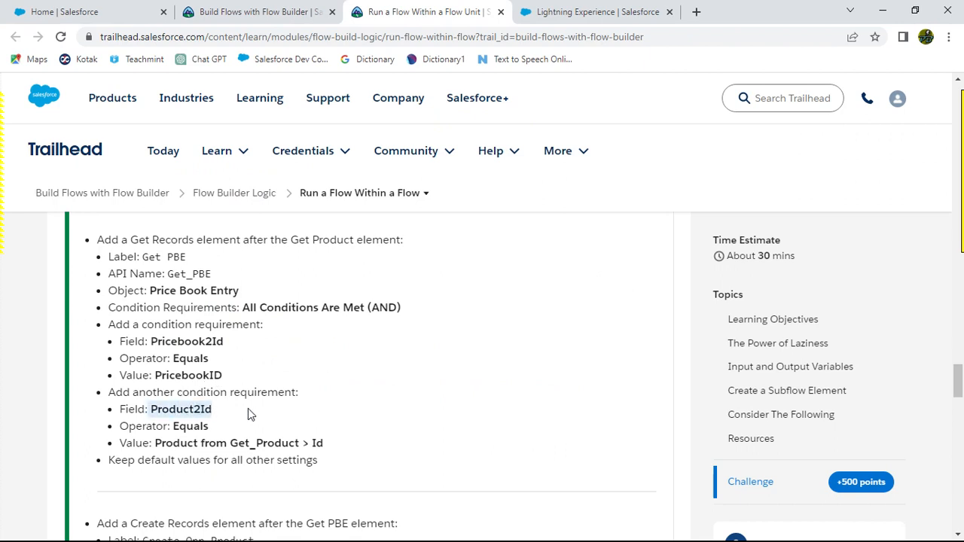
{"action": "key", "text": "alt+Tab"}
{"action": "left_click", "coordinate": [251, 305]}
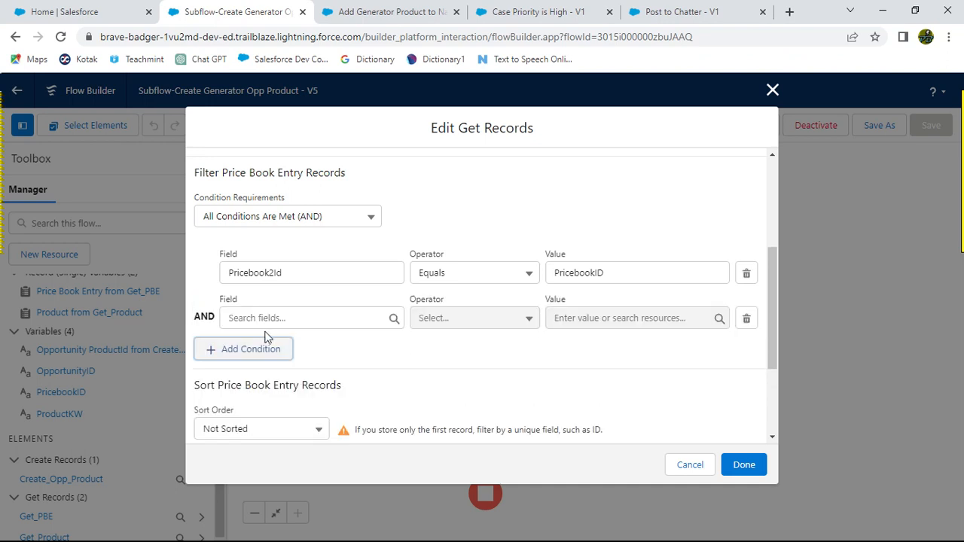
{"action": "left_click", "coordinate": [262, 318]}
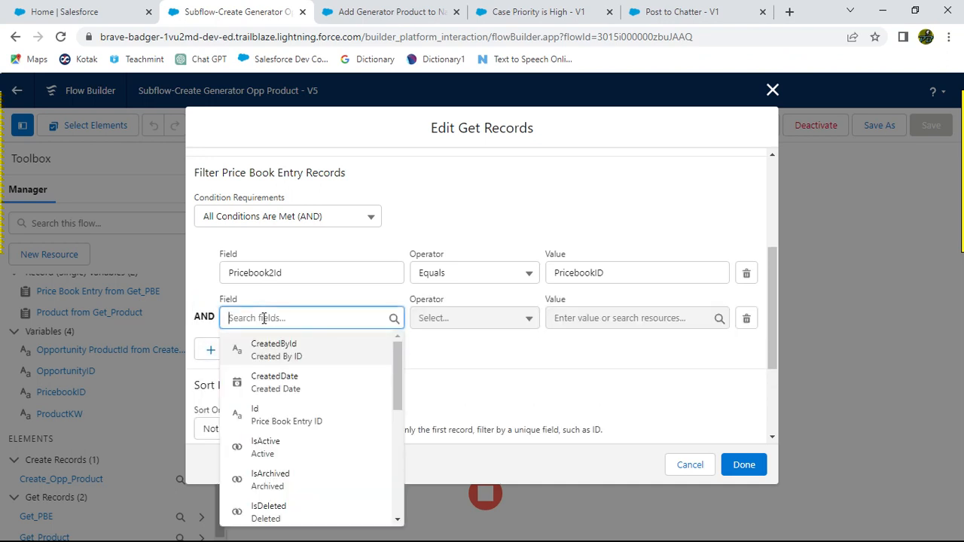
{"action": "type", "text": "Pro"}
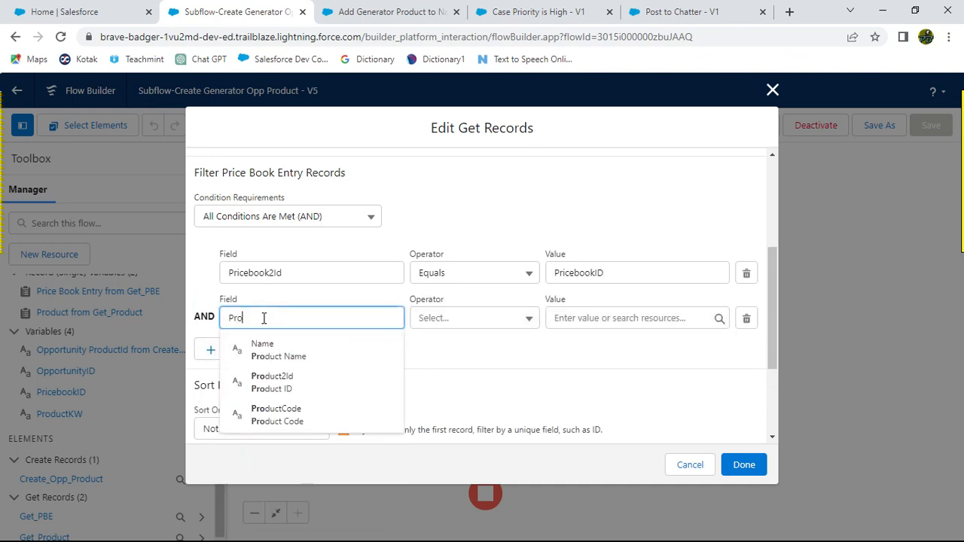
{"action": "left_click", "coordinate": [273, 383]}
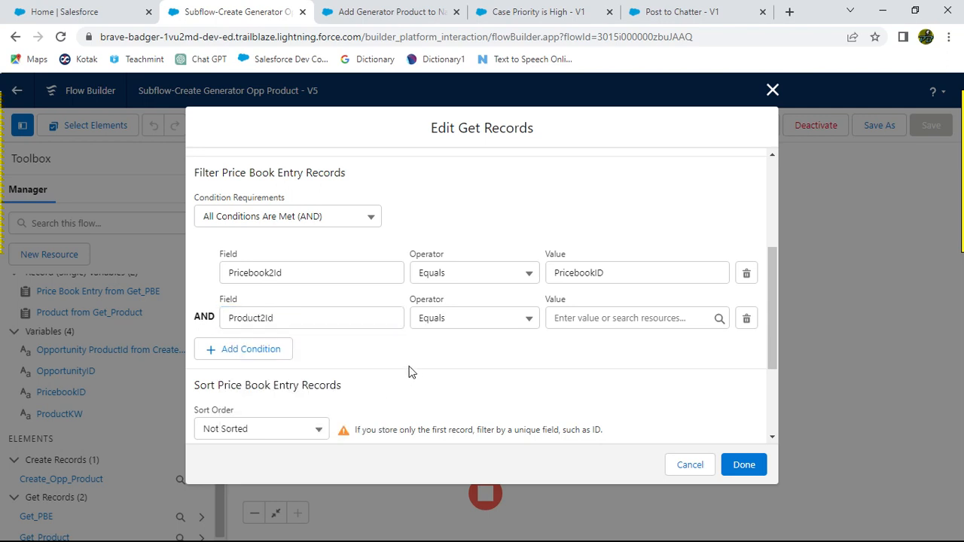
Step: Compare the first condition's PricebookID value with the Trailhead instructions
{"action": "key", "text": "alt+Tab"}
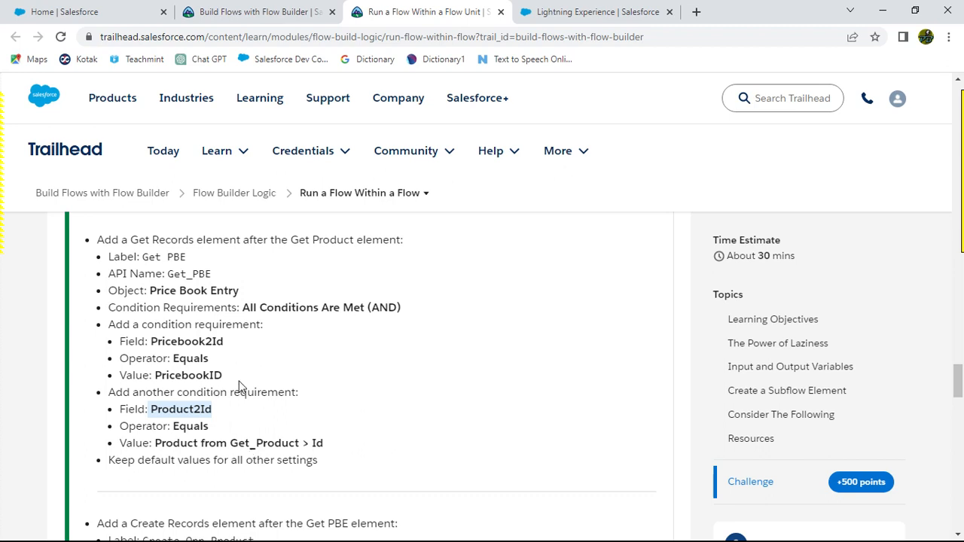
{"action": "key", "text": "alt+Tab"}
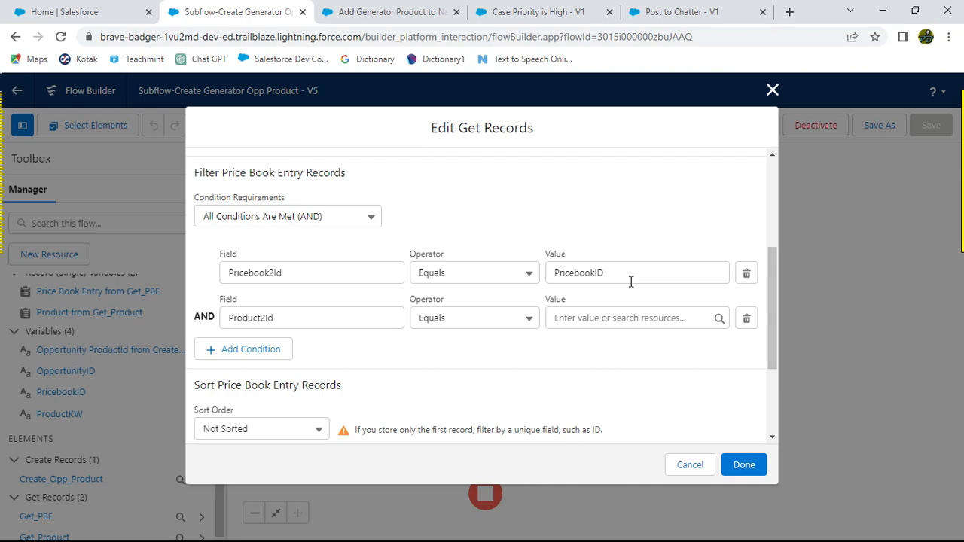
{"action": "key", "text": "alt+Tab"}
{"action": "key", "text": "alt+Tab"}
{"action": "left_click", "coordinate": [631, 276]}
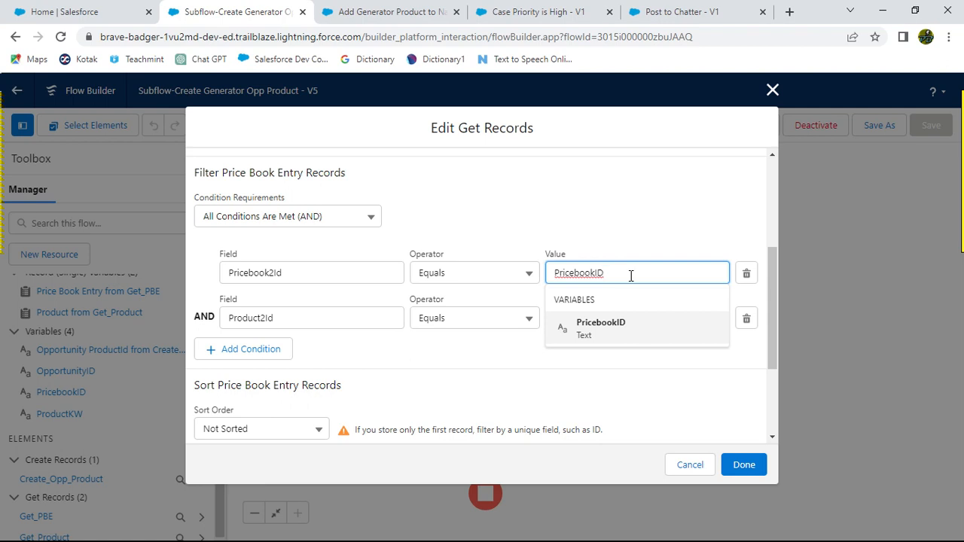
{"action": "left_click_drag", "start_coordinate": [631, 276], "coordinate": [547, 273]}
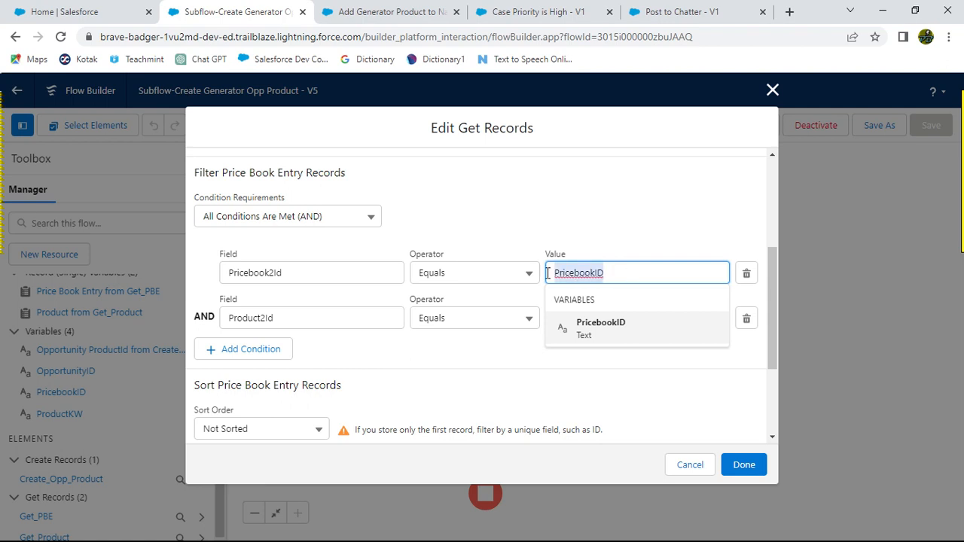
{"action": "key", "text": "alt+Tab"}
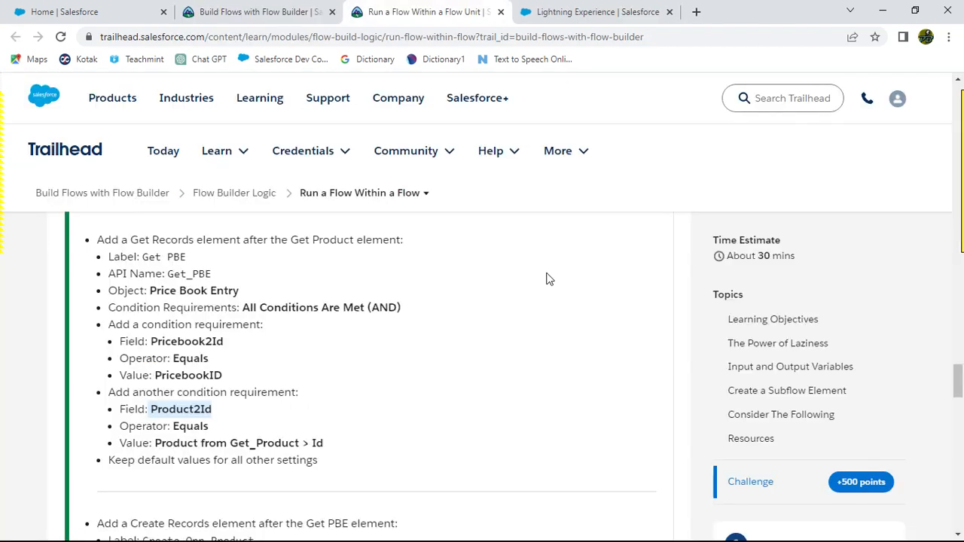
{"action": "key", "text": "alt+Tab"}
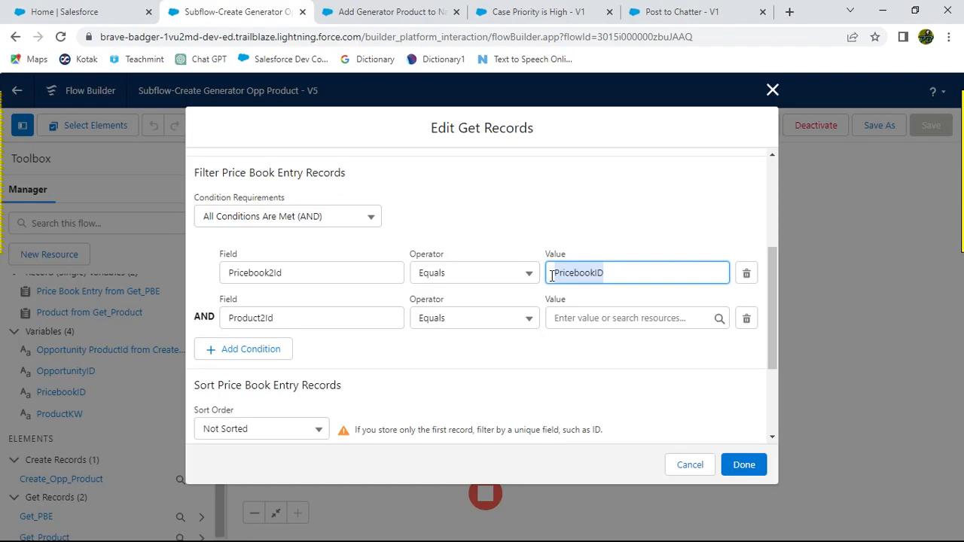
{"action": "left_click", "coordinate": [652, 236]}
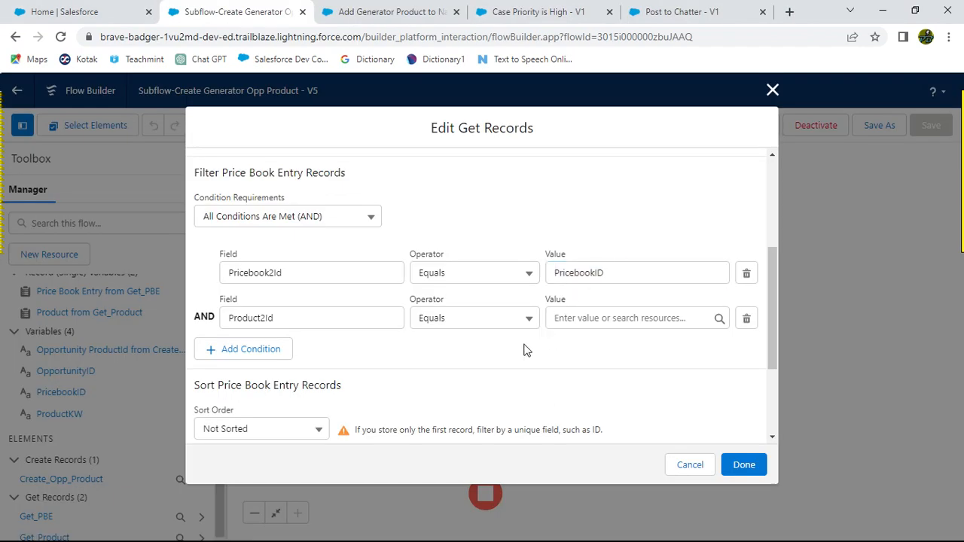
{"action": "key", "text": "alt+Tab"}
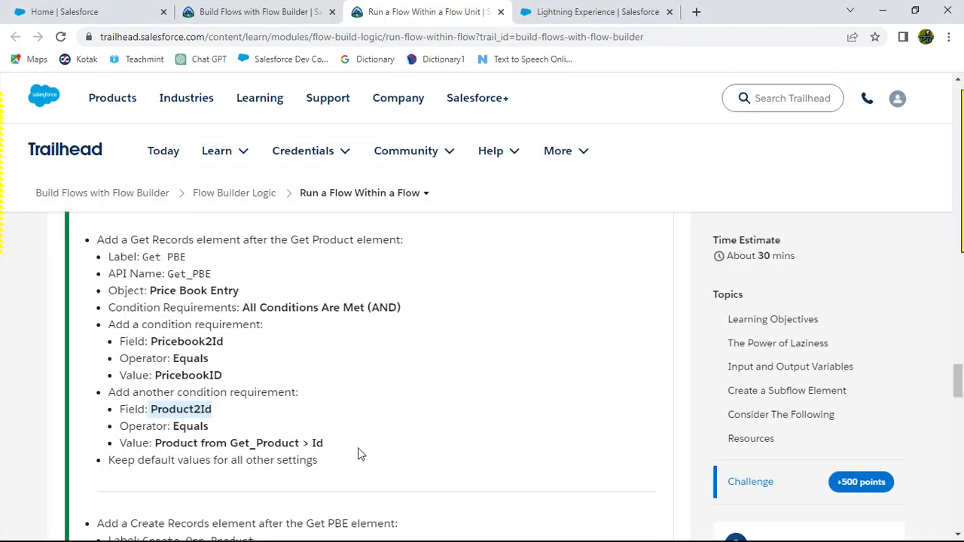
{"action": "key", "text": "alt+Tab"}
{"action": "key", "text": "alt+Tab"}
{"action": "key", "text": "alt+Tab"}
Step: Set the Product2Id condition's value to Product from Get_Product > Id
{"action": "left_click", "coordinate": [563, 319]}
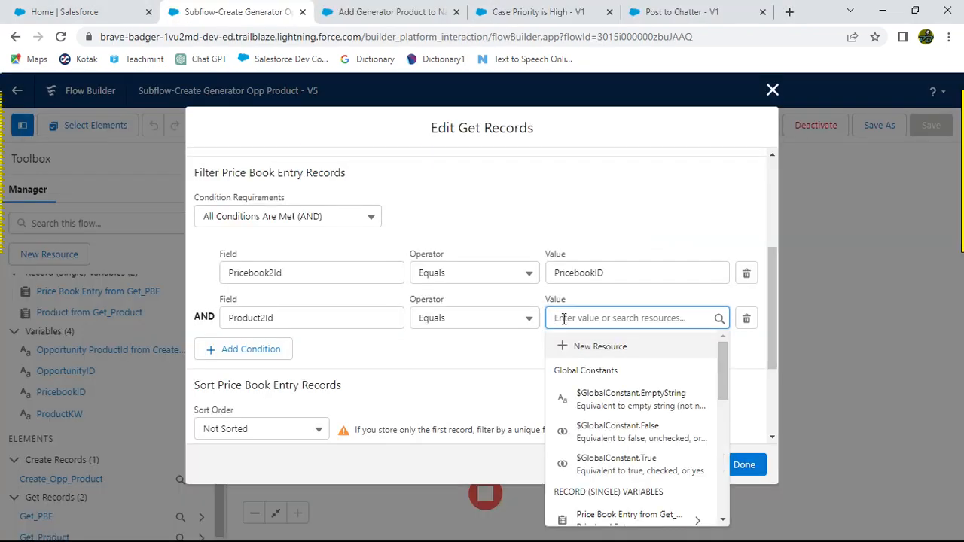
{"action": "type", "text": "Pro"}
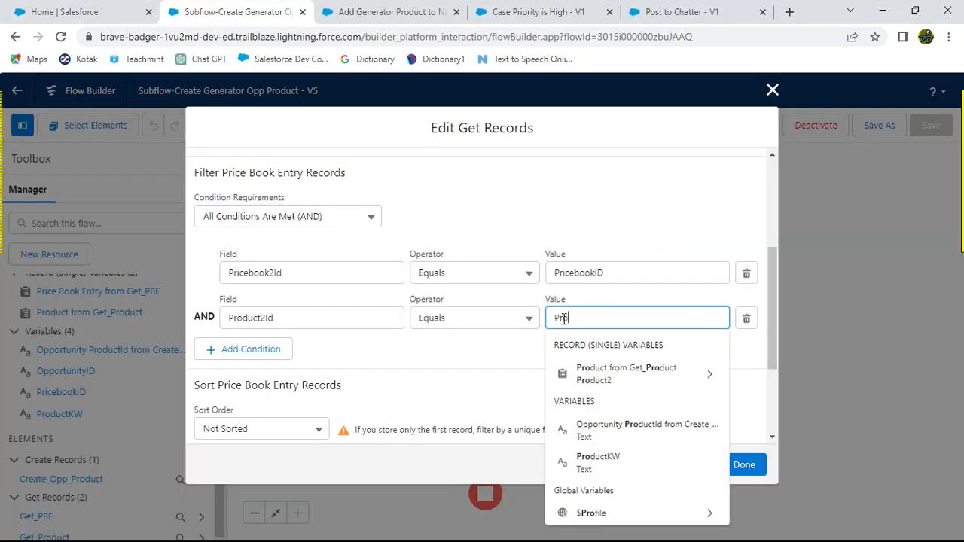
{"action": "left_click", "coordinate": [697, 377]}
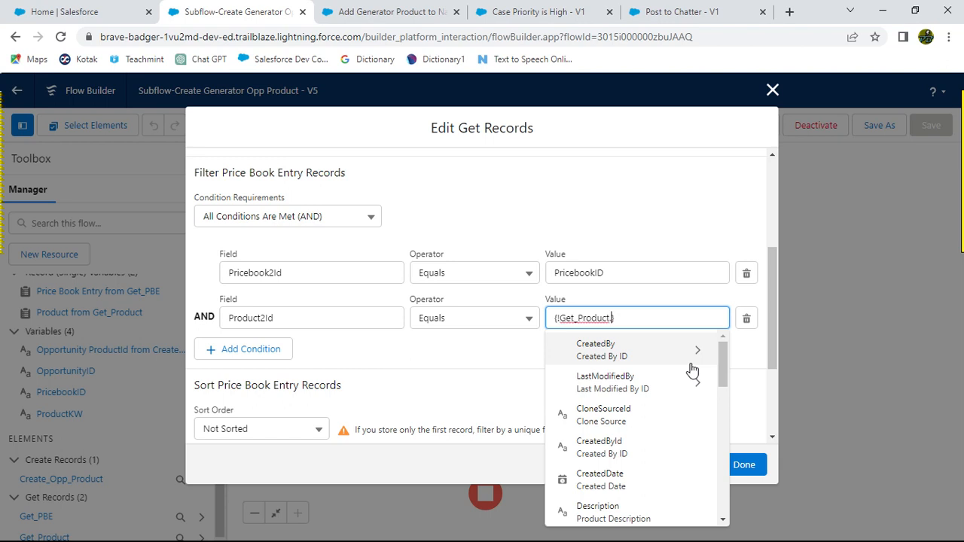
{"action": "type", "text": "Id"}
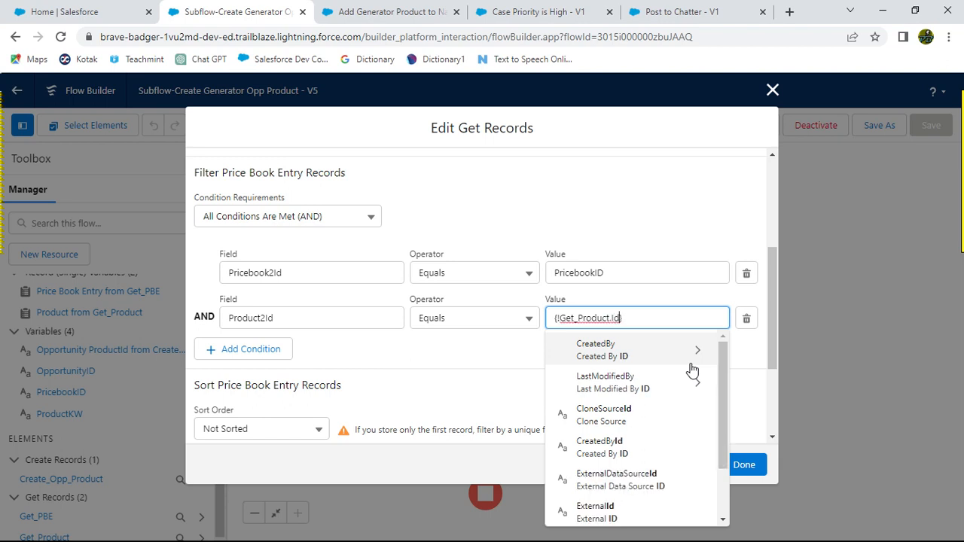
{"action": "scroll", "coordinate": [671, 442], "scroll_direction": "down", "scroll_amount": 2}
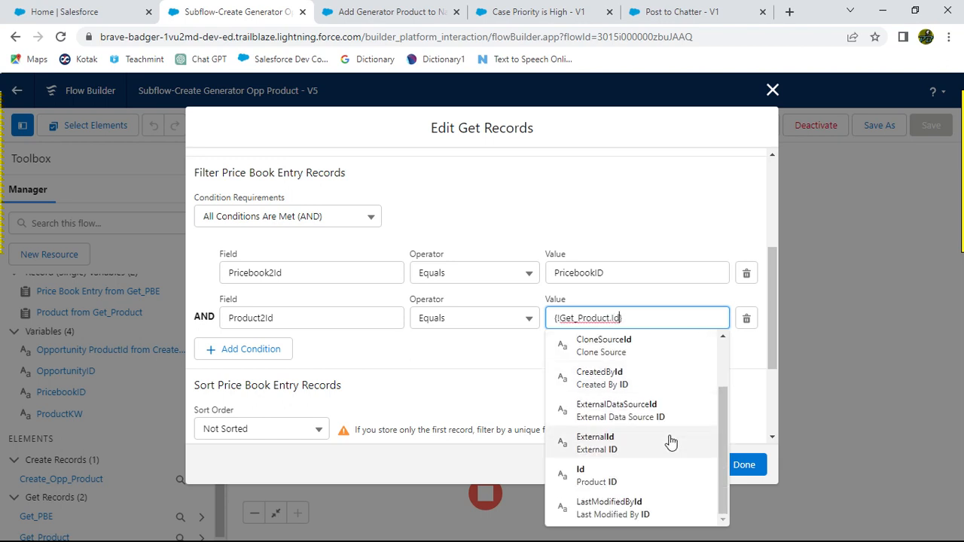
{"action": "left_click", "coordinate": [629, 476]}
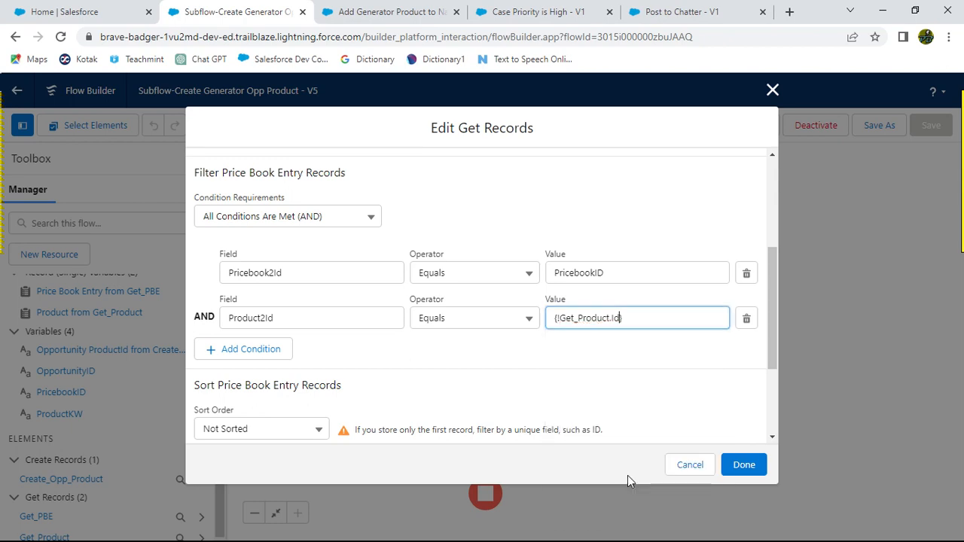
{"action": "left_click", "coordinate": [622, 363]}
Step: Compare the Get PBE filter conditions against the Trailhead instructions and the challenge error message
{"action": "key", "text": "alt+Tab"}
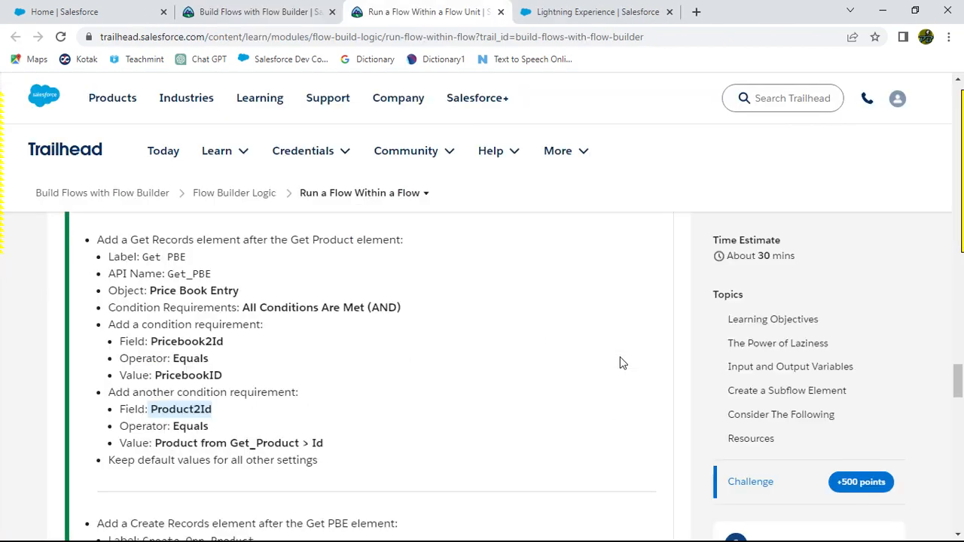
{"action": "key", "text": "alt+Tab"}
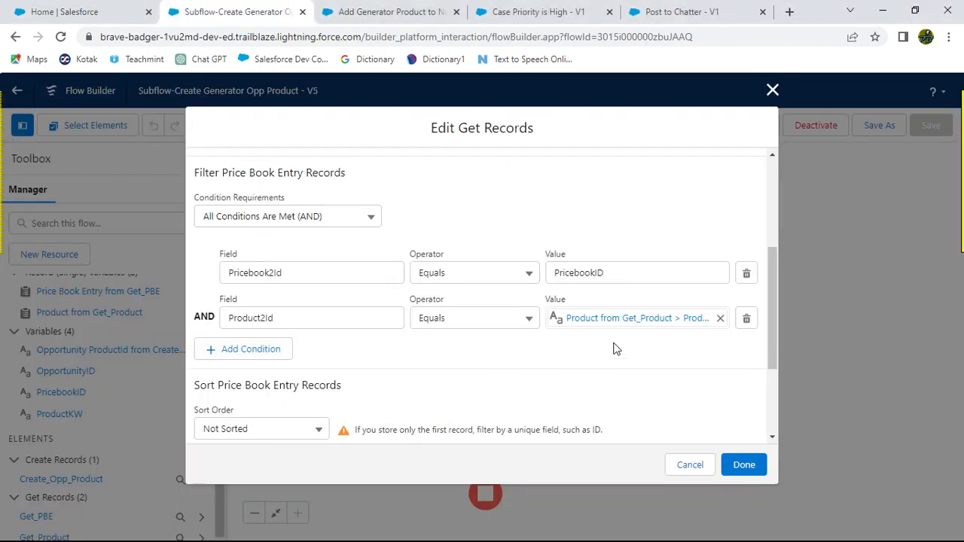
{"action": "key", "text": "alt+Tab"}
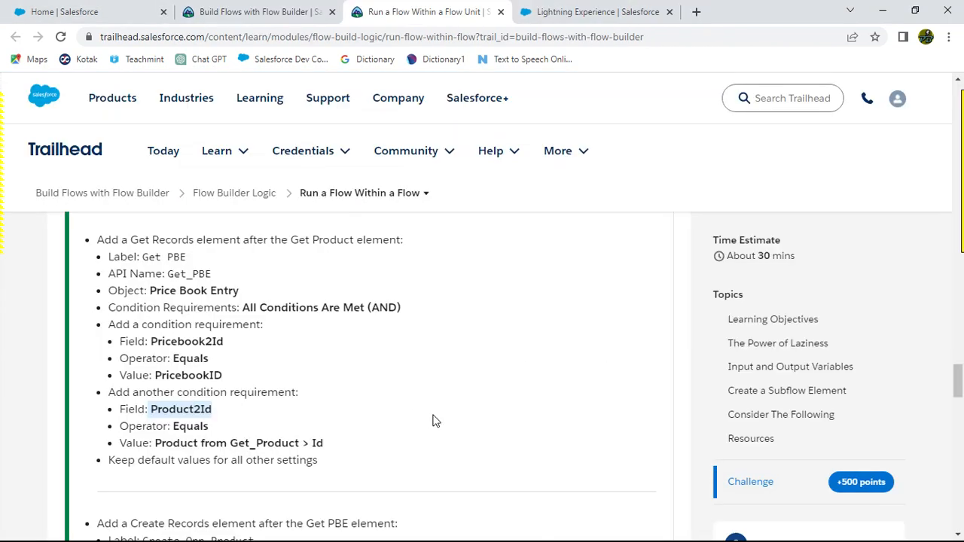
{"action": "scroll", "coordinate": [433, 420], "scroll_direction": "down", "scroll_amount": 15}
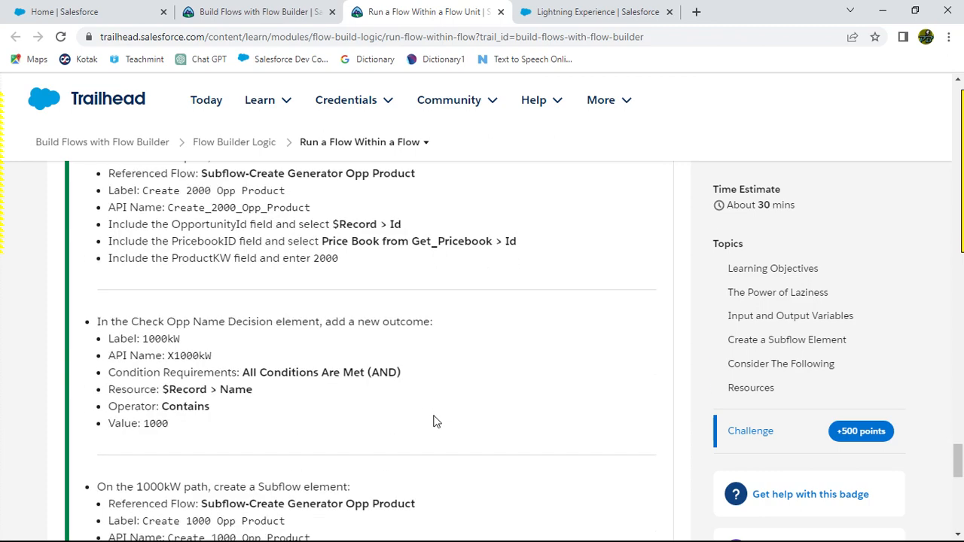
{"action": "scroll", "coordinate": [433, 421], "scroll_direction": "down", "scroll_amount": 4}
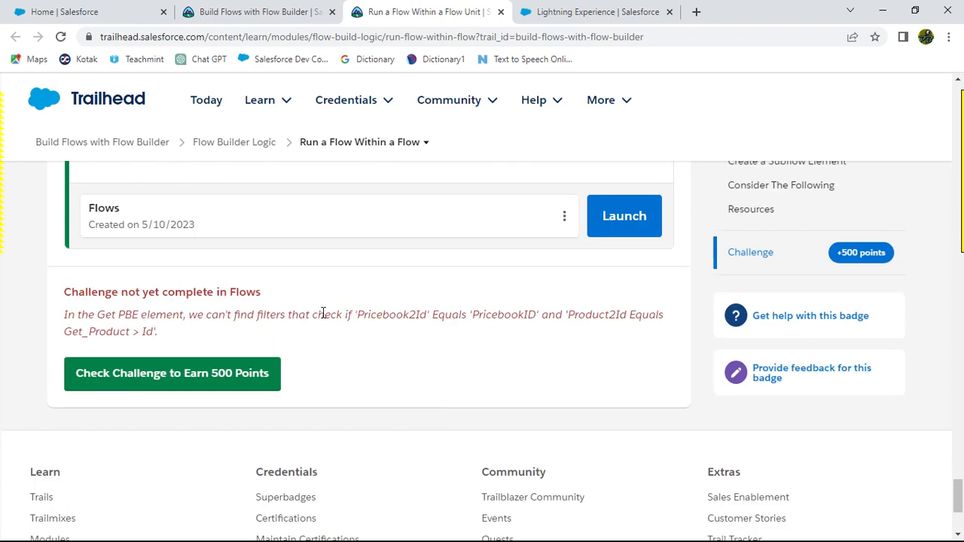
{"action": "left_click_drag", "start_coordinate": [357, 314], "coordinate": [504, 315]}
{"action": "left_click_drag", "start_coordinate": [534, 313], "coordinate": [537, 315]}
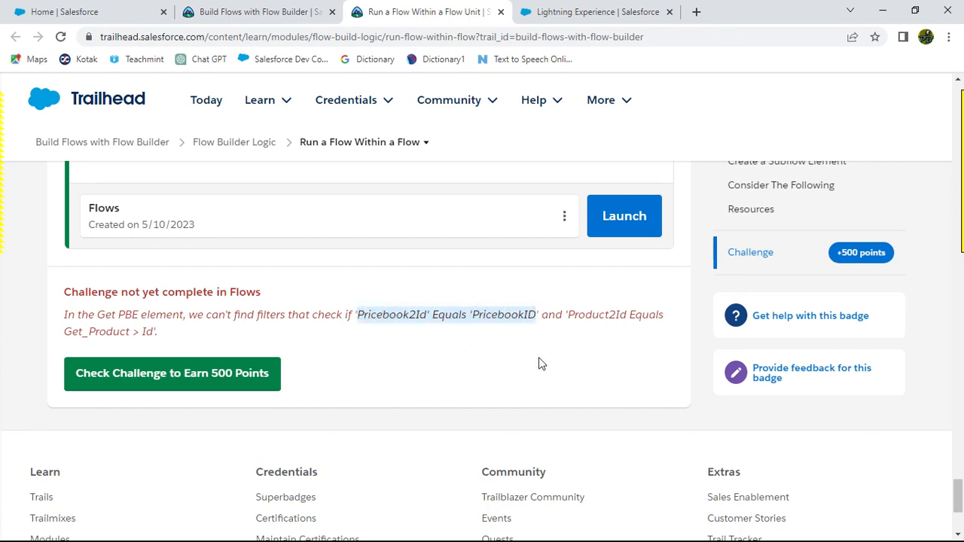
{"action": "key", "text": "alt+Tab"}
{"action": "key", "text": "alt+Tab"}
{"action": "key", "text": "alt+Tab"}
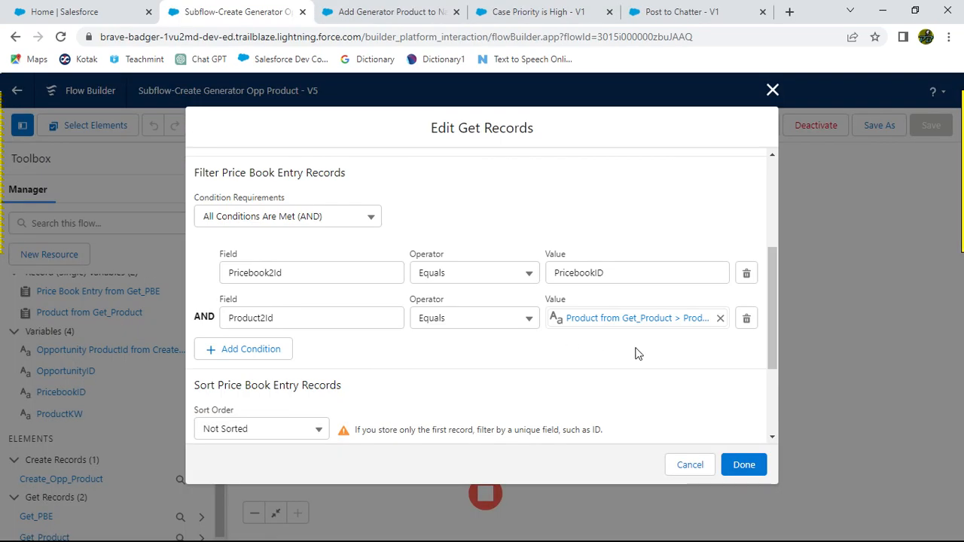
{"action": "key", "text": "alt+Tab"}
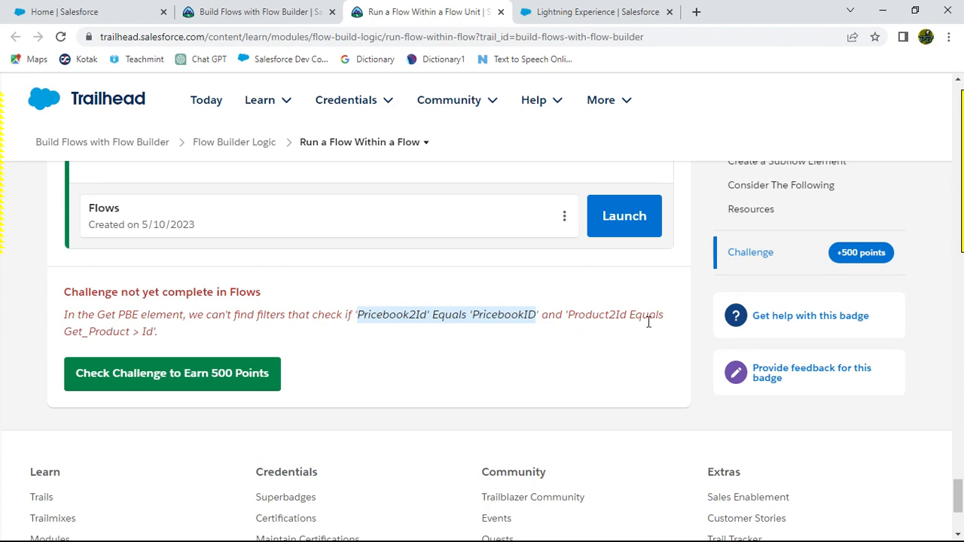
Step: Review the Trailhead challenge instructions for the subflow and parent flow steps
{"action": "scroll", "coordinate": [394, 363], "scroll_direction": "up", "scroll_amount": 8}
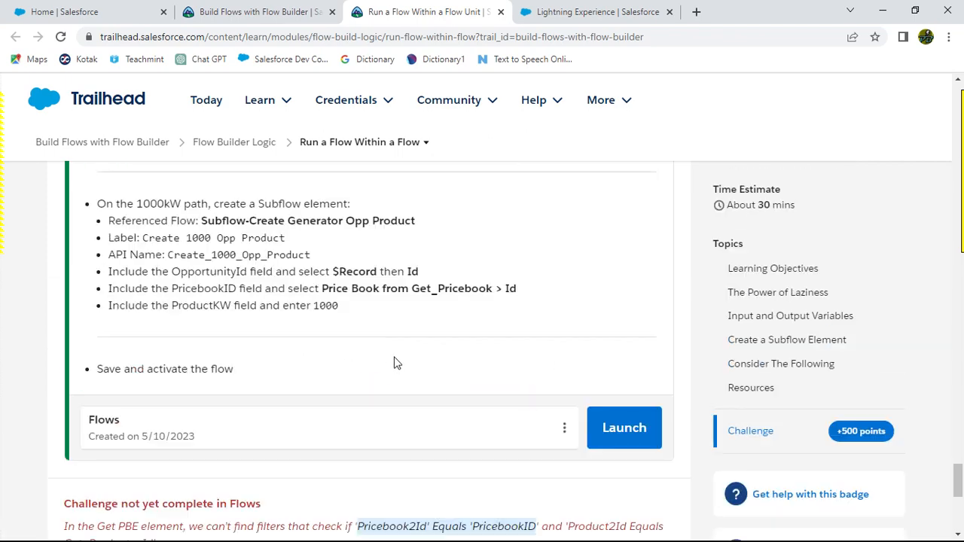
{"action": "scroll", "coordinate": [394, 364], "scroll_direction": "up", "scroll_amount": 4}
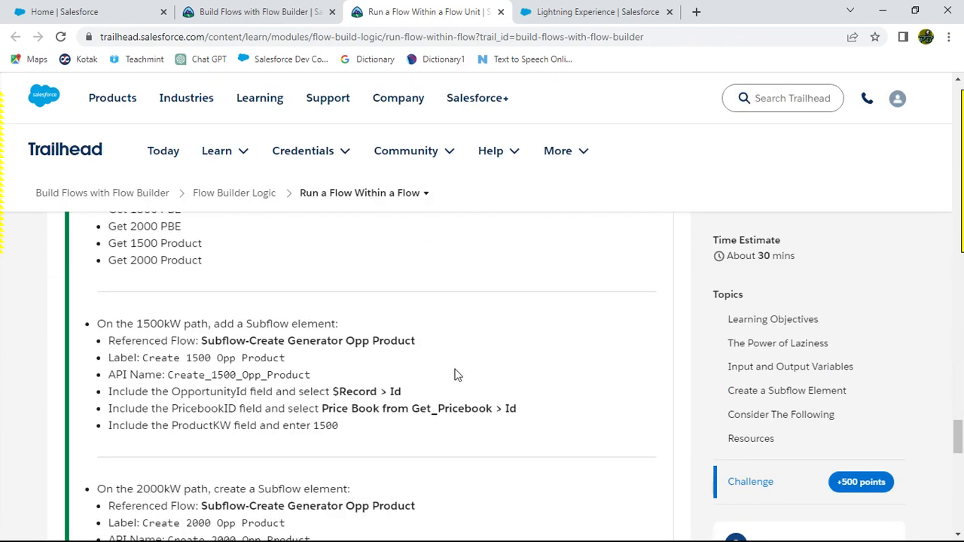
{"action": "scroll", "coordinate": [455, 375], "scroll_direction": "up", "scroll_amount": 3}
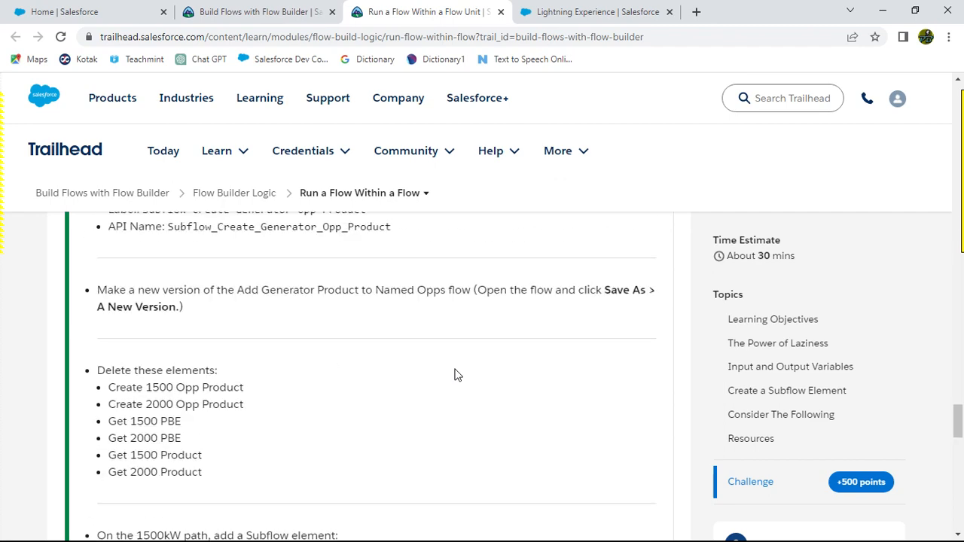
{"action": "scroll", "coordinate": [455, 375], "scroll_direction": "up", "scroll_amount": 3}
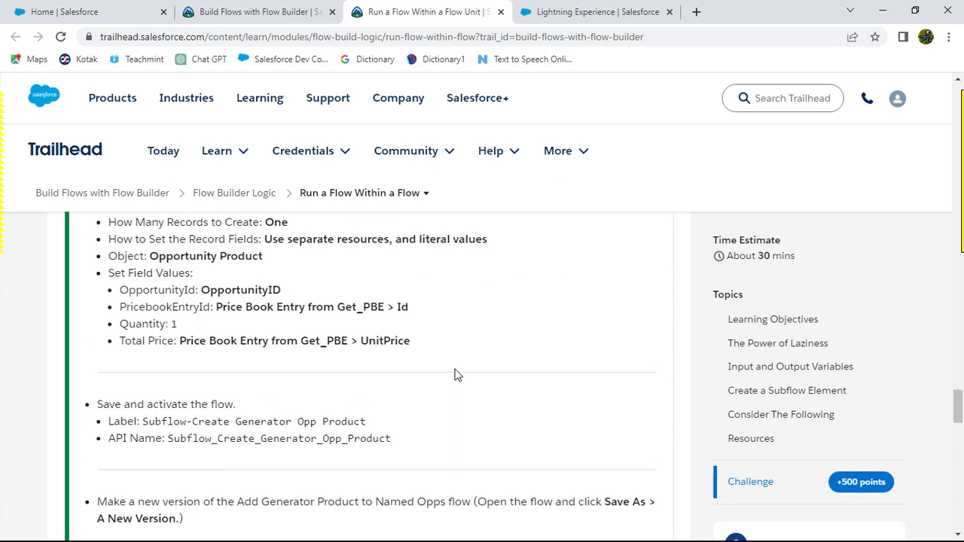
{"action": "scroll", "coordinate": [455, 374], "scroll_direction": "up", "scroll_amount": 1}
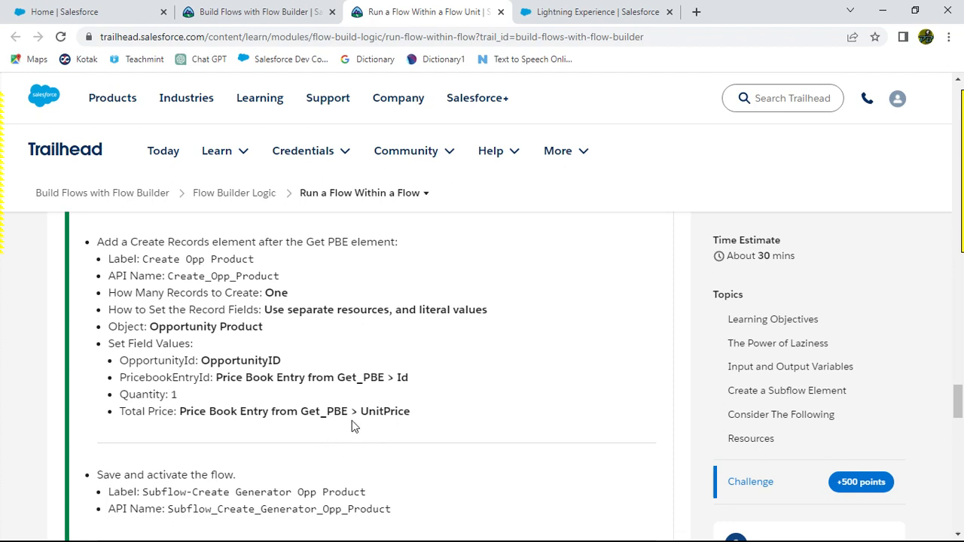
{"action": "scroll", "coordinate": [394, 412], "scroll_direction": "up", "scroll_amount": 3}
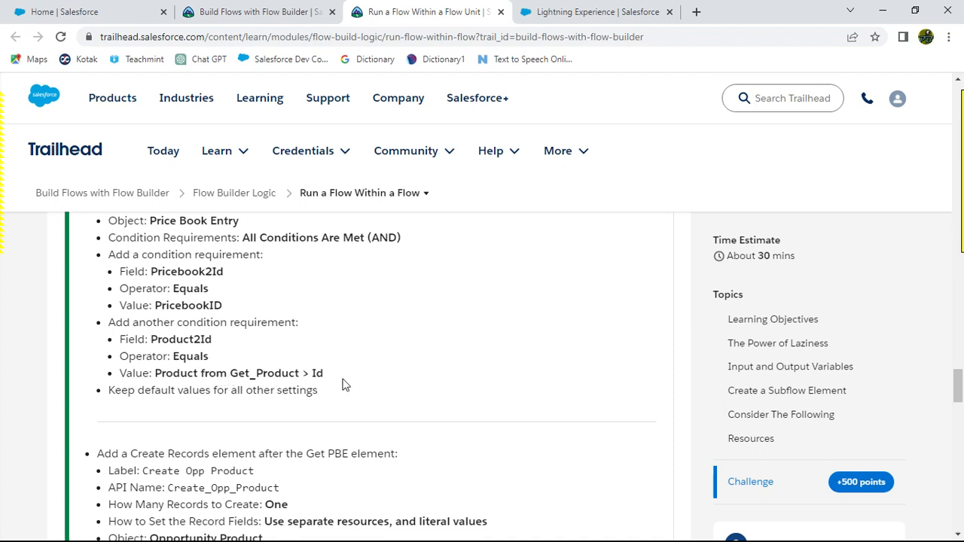
Step: Add a third Get PBE filter condition on the Product2Id field
{"action": "key", "text": "alt+Tab"}
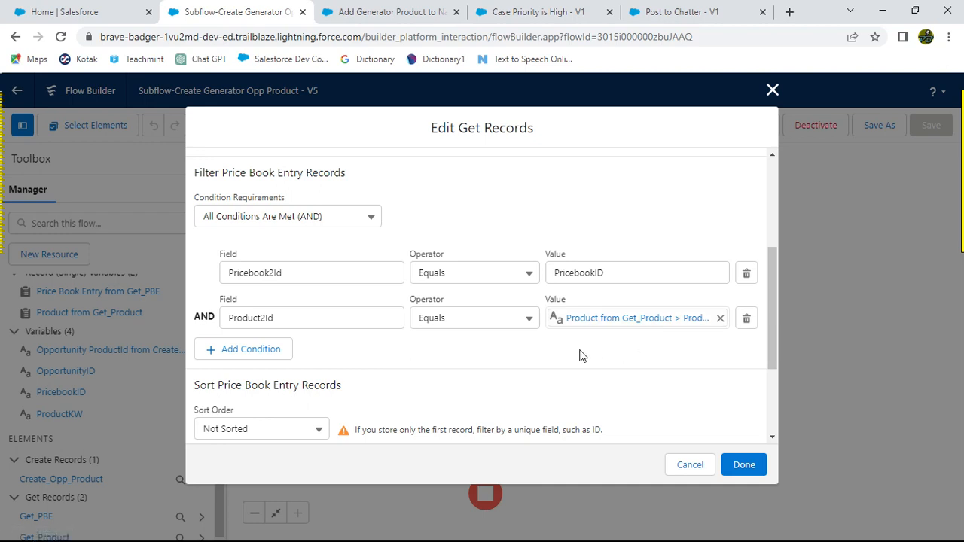
{"action": "left_click", "coordinate": [243, 350]}
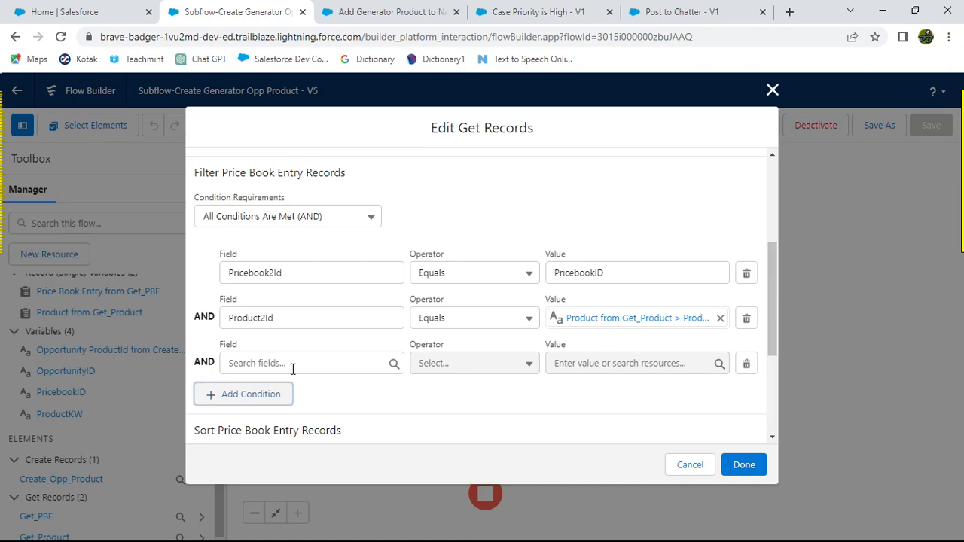
{"action": "key", "text": "alt+Tab"}
{"action": "scroll", "coordinate": [418, 430], "scroll_direction": "down", "scroll_amount": 10}
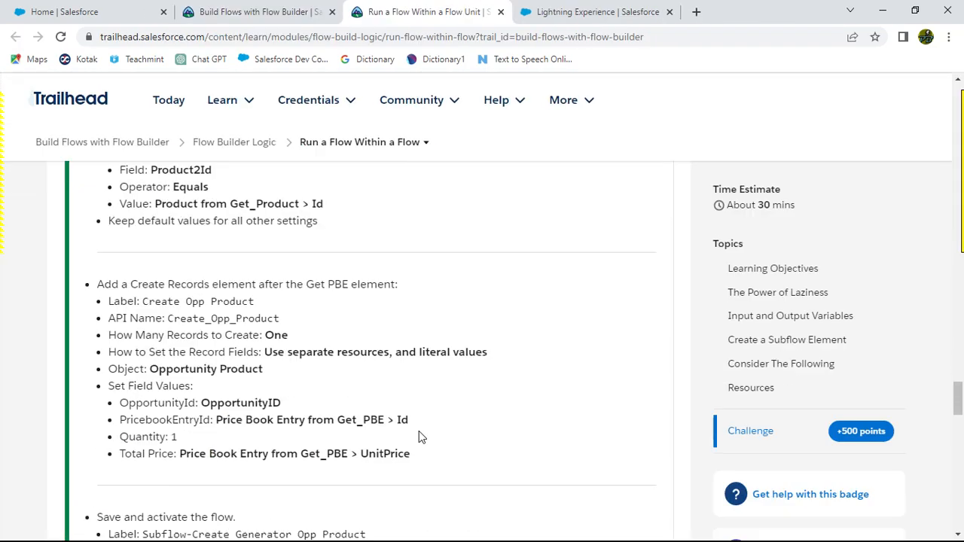
{"action": "scroll", "coordinate": [420, 438], "scroll_direction": "down", "scroll_amount": 10}
{"action": "scroll", "coordinate": [419, 437], "scroll_direction": "up", "scroll_amount": 8}
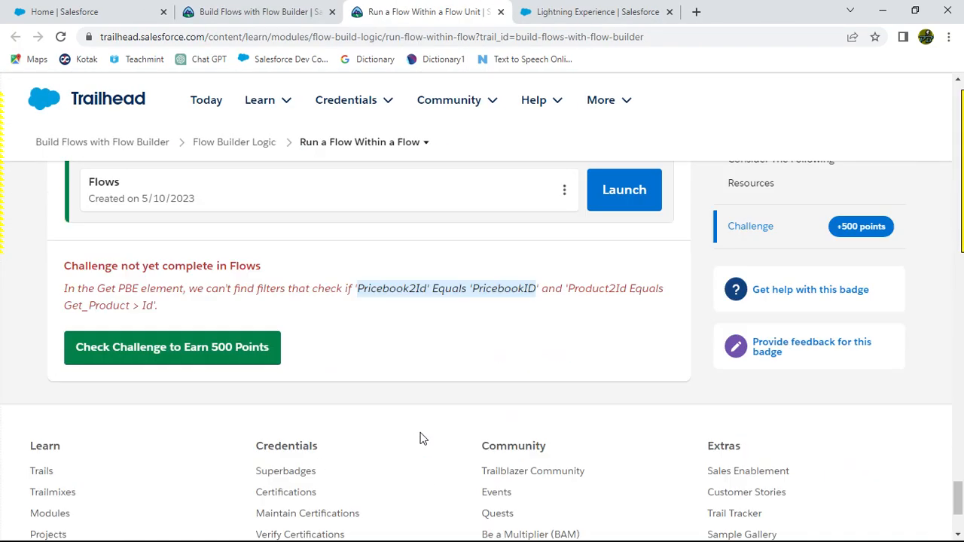
{"action": "left_click", "coordinate": [563, 407]}
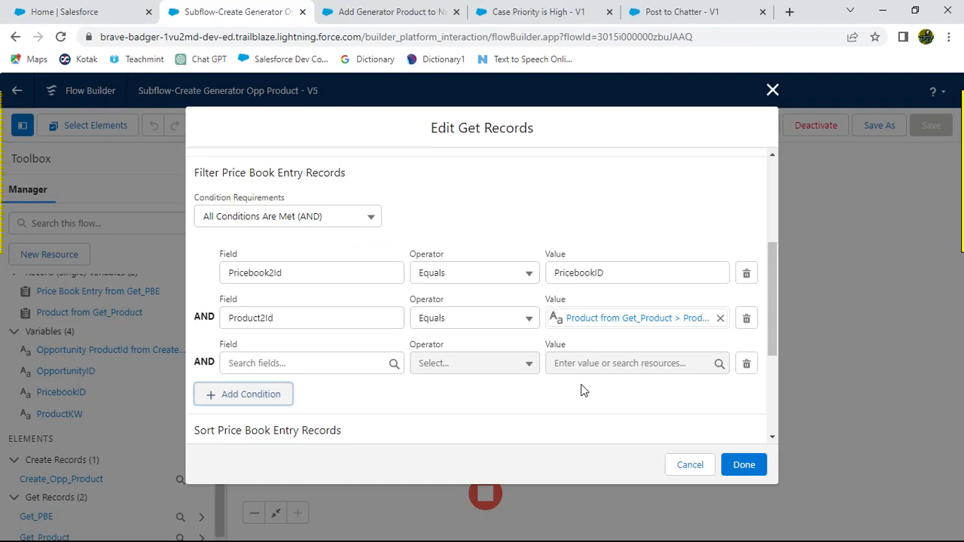
{"action": "key", "text": "alt+Tab"}
{"action": "left_click", "coordinate": [328, 361]}
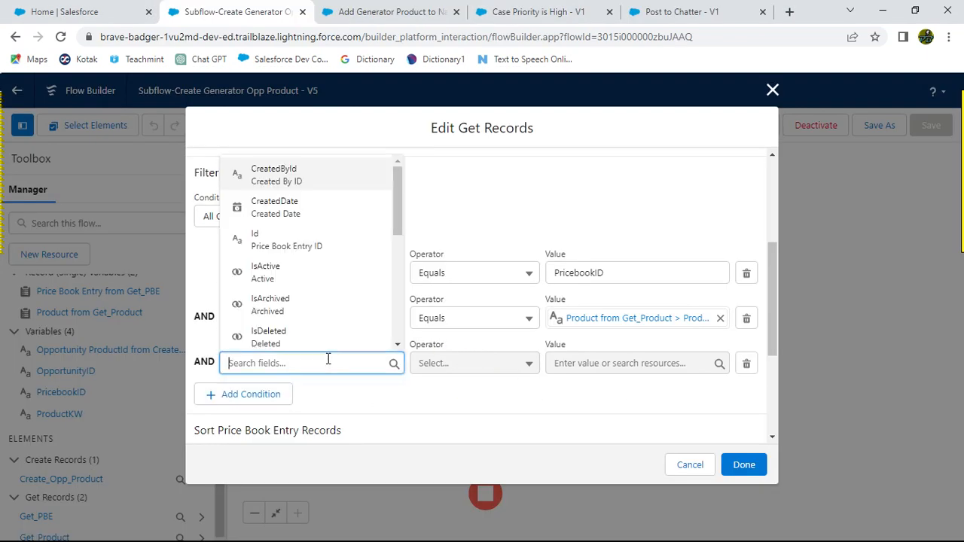
{"action": "type", "text": "Produ"}
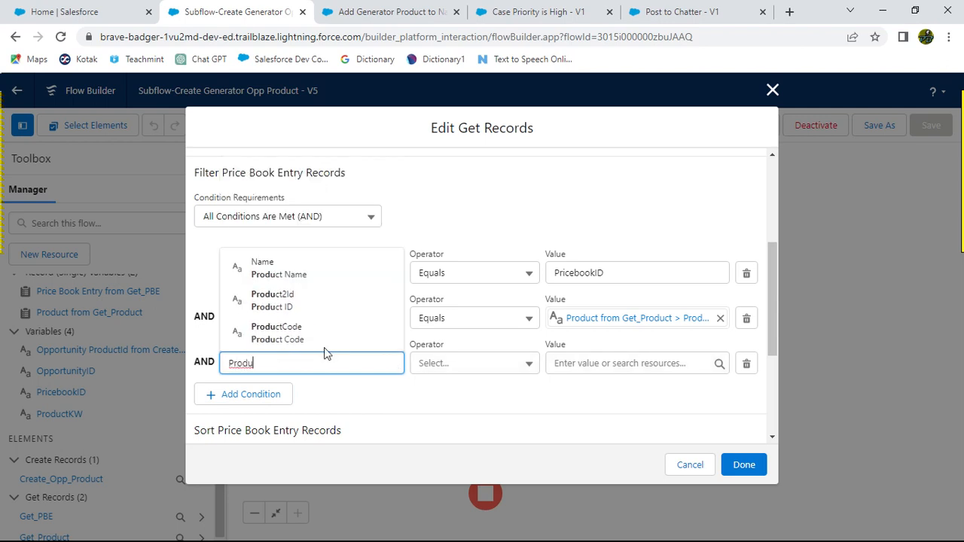
{"action": "left_click", "coordinate": [305, 304]}
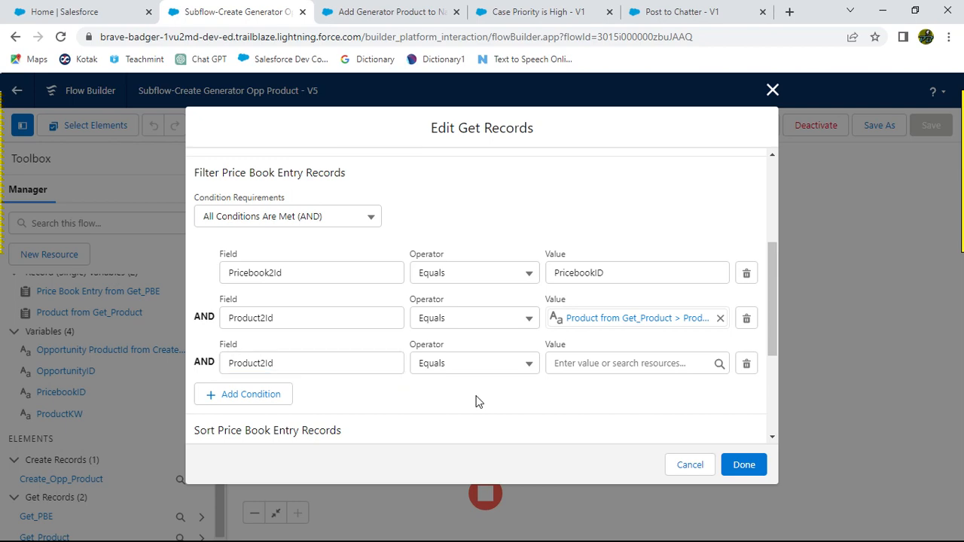
Step: Try entering a Get resource as the third condition's value, then delete that extra condition
{"action": "key", "text": "alt+Tab"}
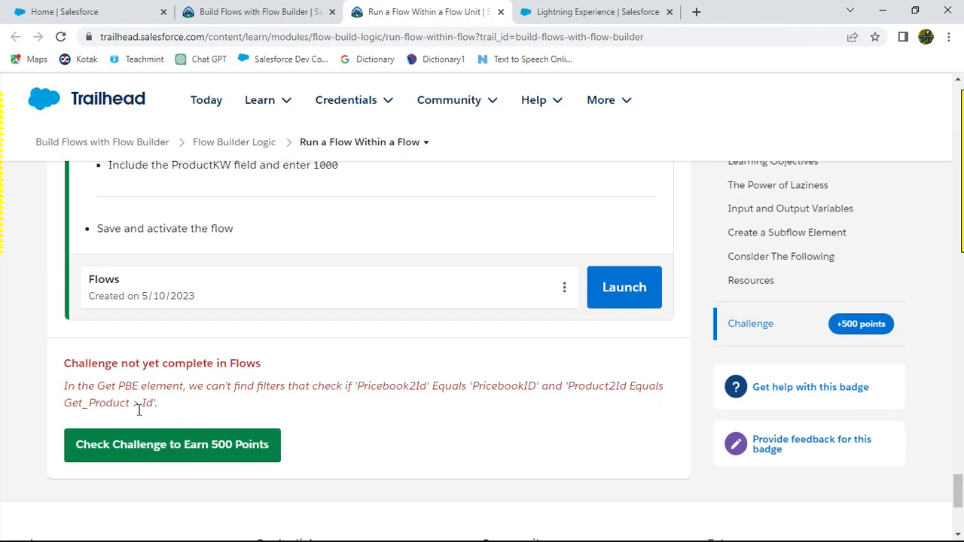
{"action": "left_click_drag", "start_coordinate": [65, 403], "coordinate": [128, 403]}
{"action": "key", "text": "alt+Tab"}
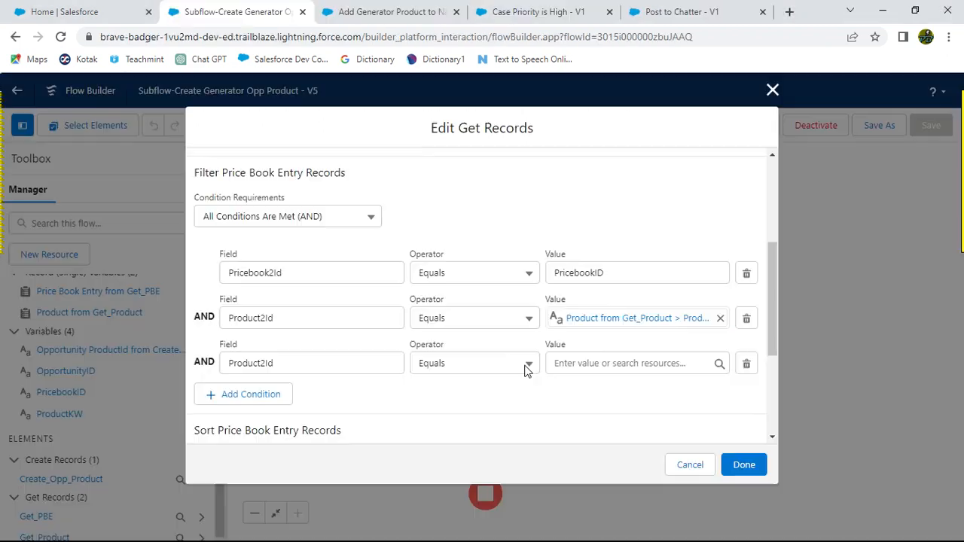
{"action": "left_click", "coordinate": [576, 364]}
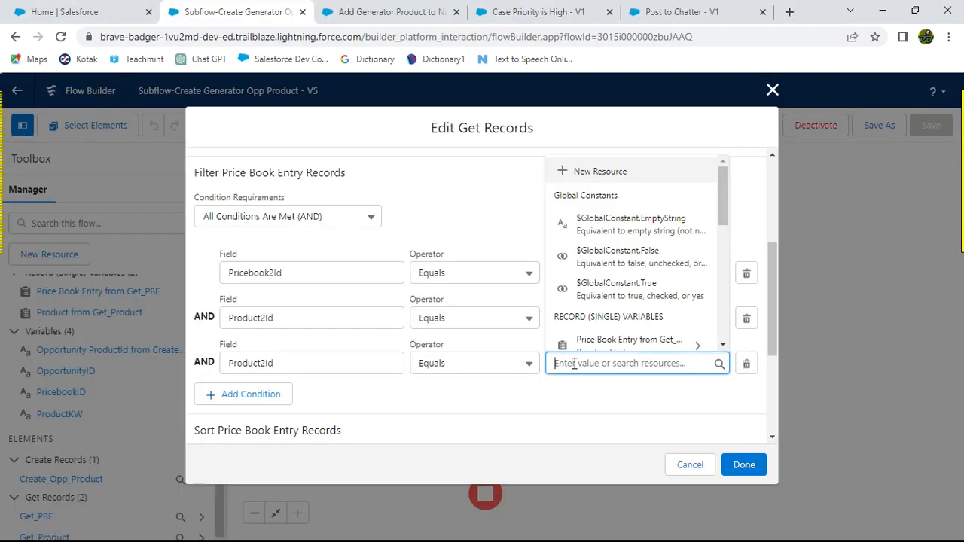
{"action": "type", "text": "Get"}
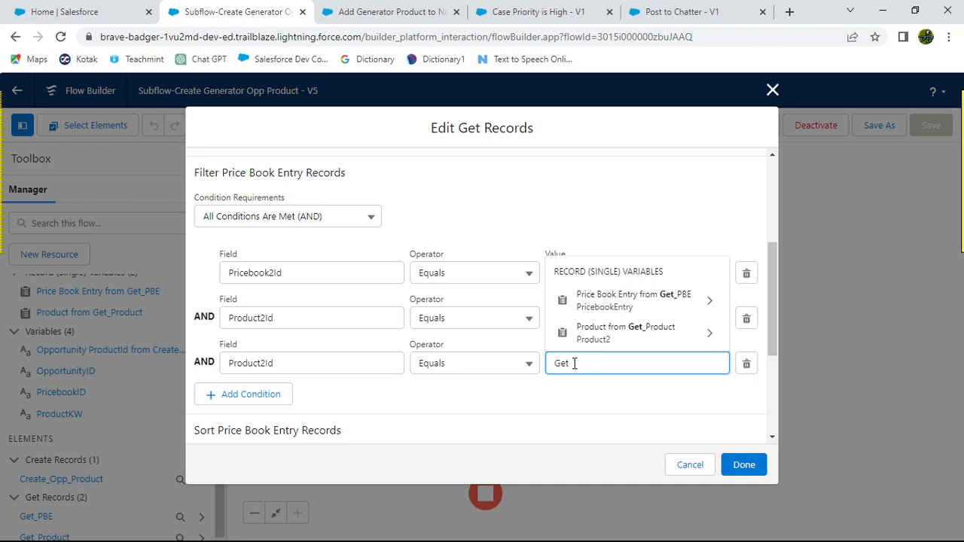
{"action": "key", "text": "alt+Tab"}
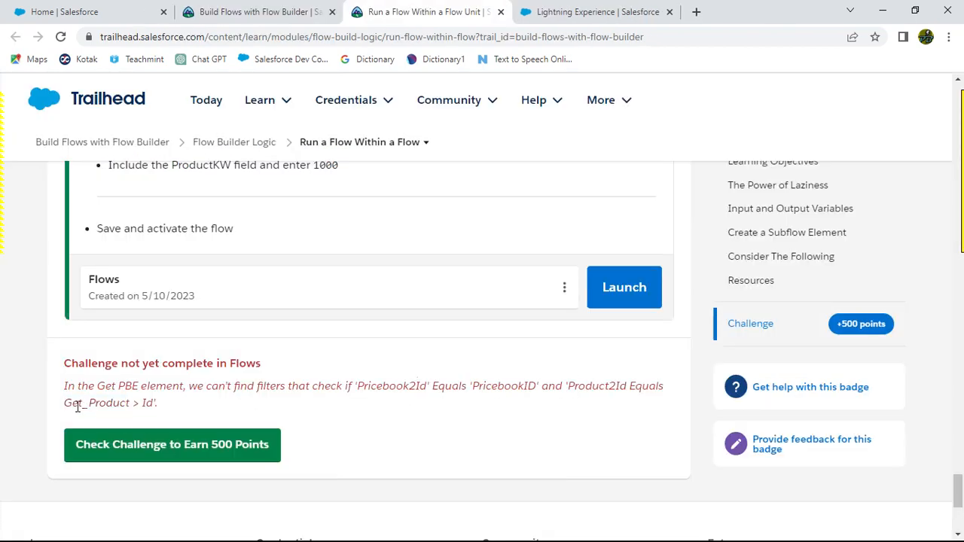
{"action": "key", "text": "alt+Tab"}
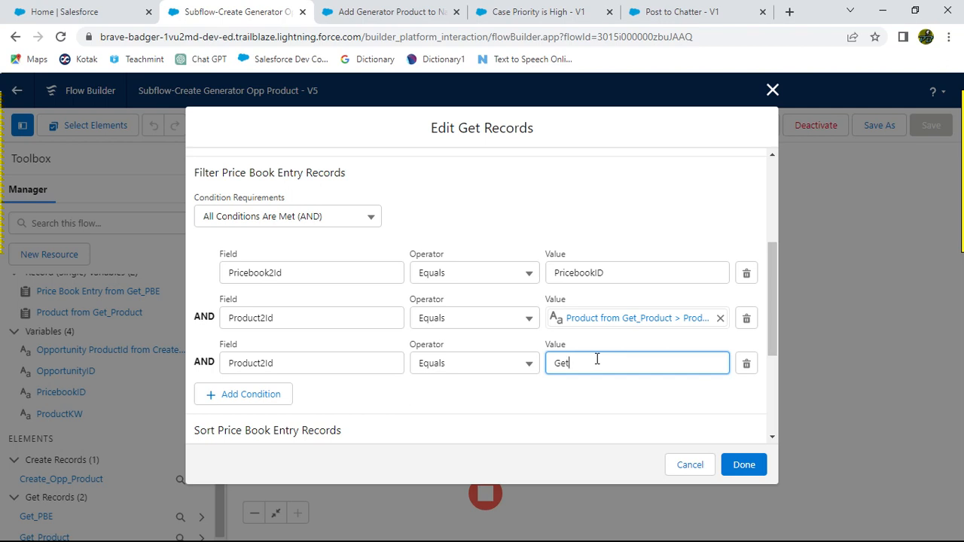
{"action": "key", "text": "BackSpace"}
{"action": "key", "text": "BackSpace"}
{"action": "key", "text": "BackSpace"}
{"action": "type", "text": "ge"}
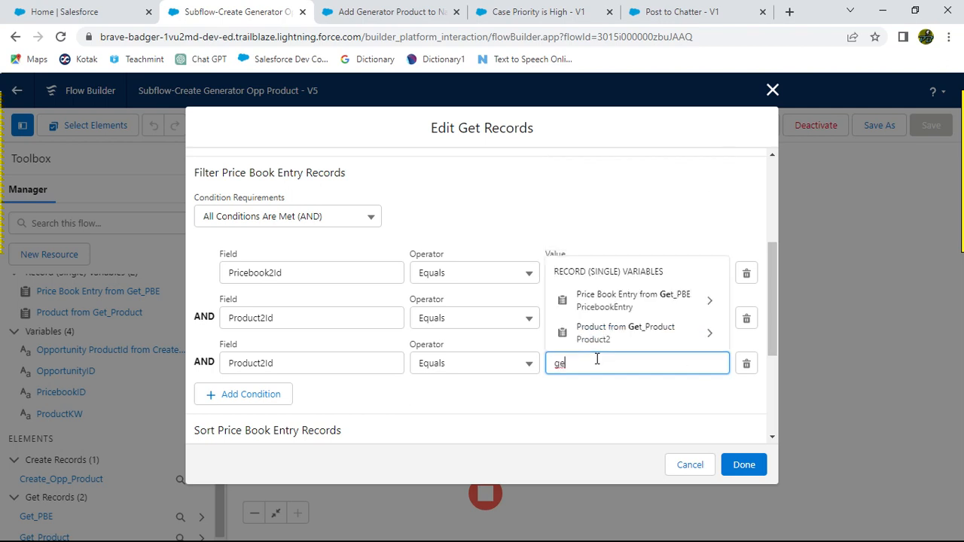
{"action": "left_click", "coordinate": [591, 404]}
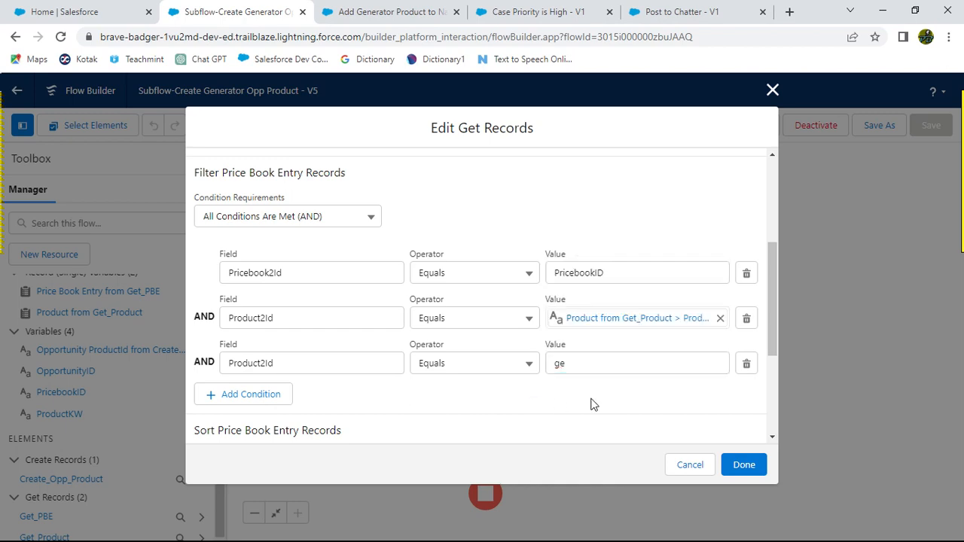
{"action": "left_click", "coordinate": [746, 364]}
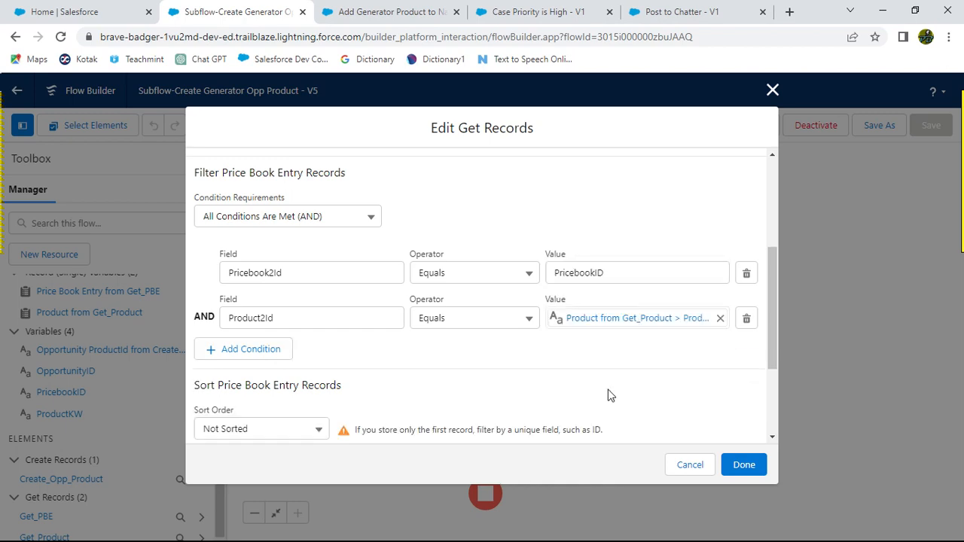
Step: Close the Get PBE editor, save the subflow as a new version and activate it
{"action": "left_click", "coordinate": [743, 465]}
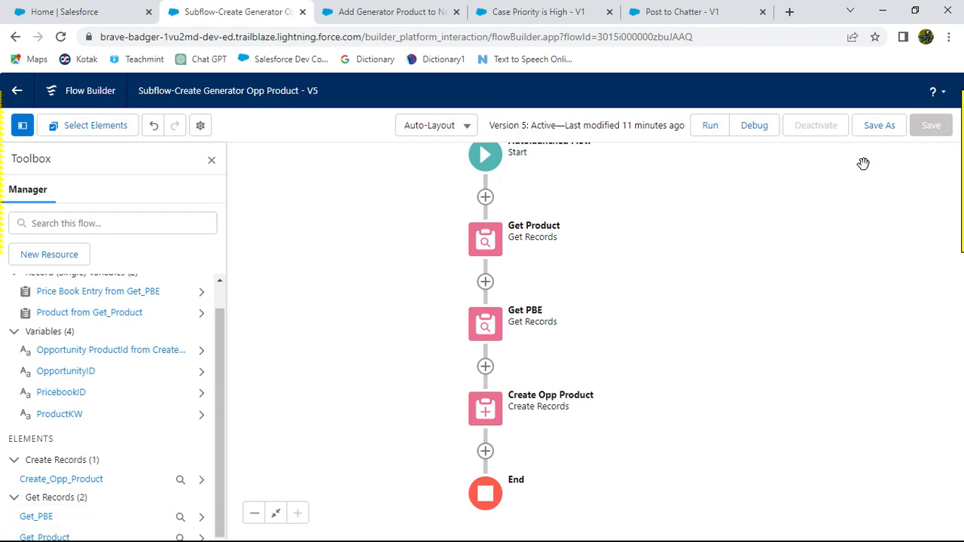
{"action": "left_click", "coordinate": [881, 130]}
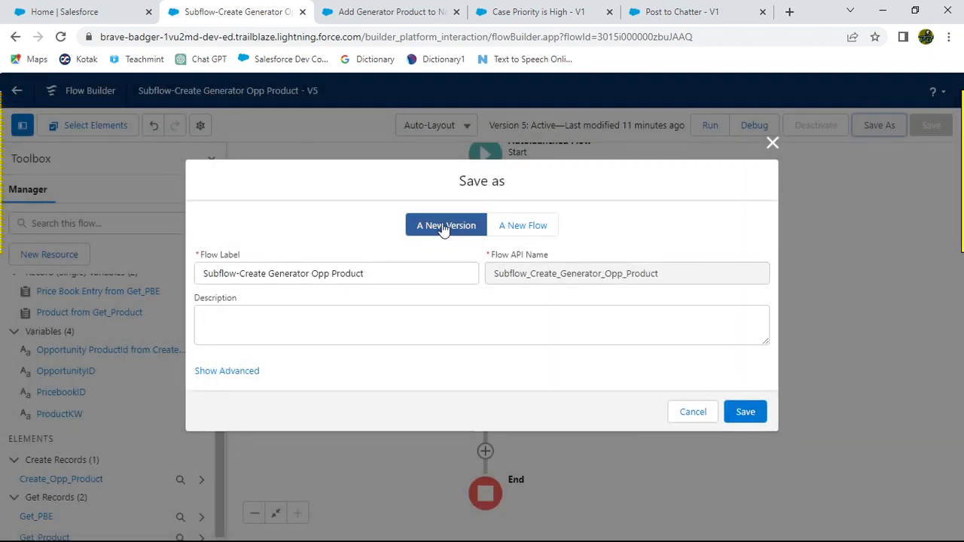
{"action": "left_click", "coordinate": [746, 414]}
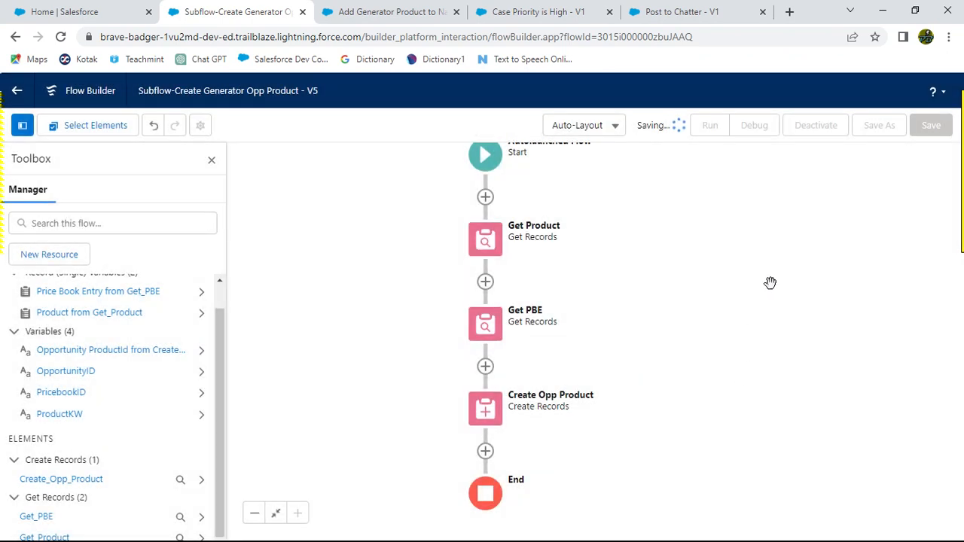
{"action": "left_click", "coordinate": [821, 126]}
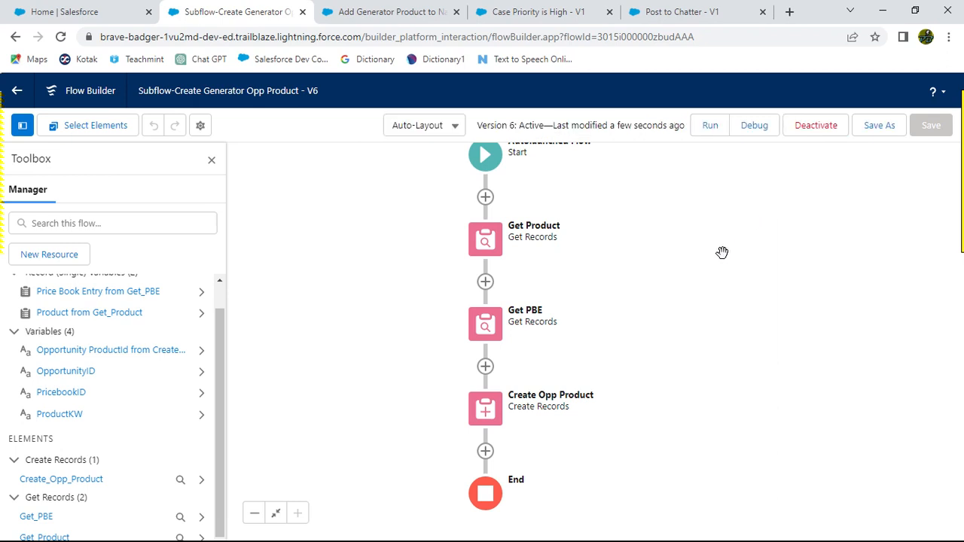
Step: Reload the parent flow and Trailhead pages, then run the Trailhead challenge check
{"action": "left_click", "coordinate": [388, 11]}
{"action": "left_click", "coordinate": [61, 36]}
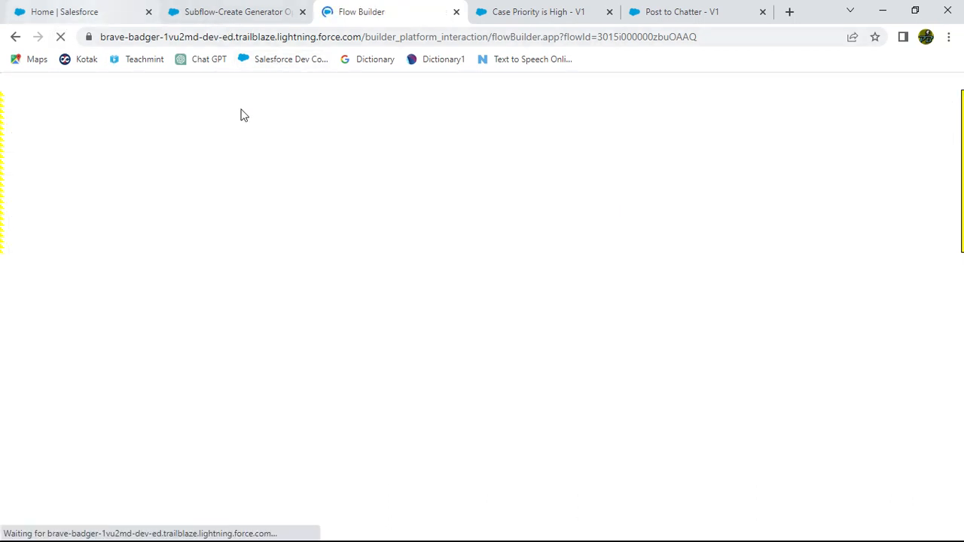
{"action": "key", "text": "alt+Tab"}
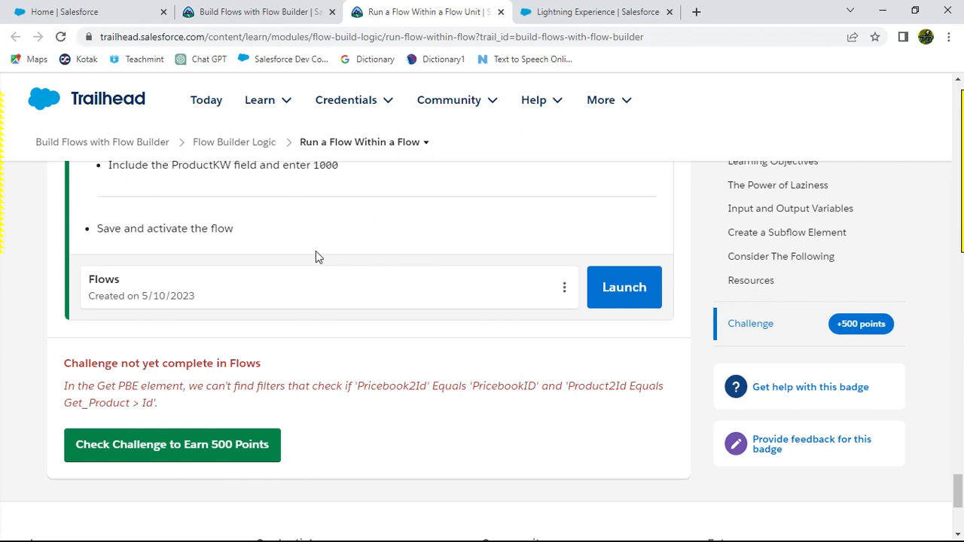
{"action": "left_click", "coordinate": [60, 36]}
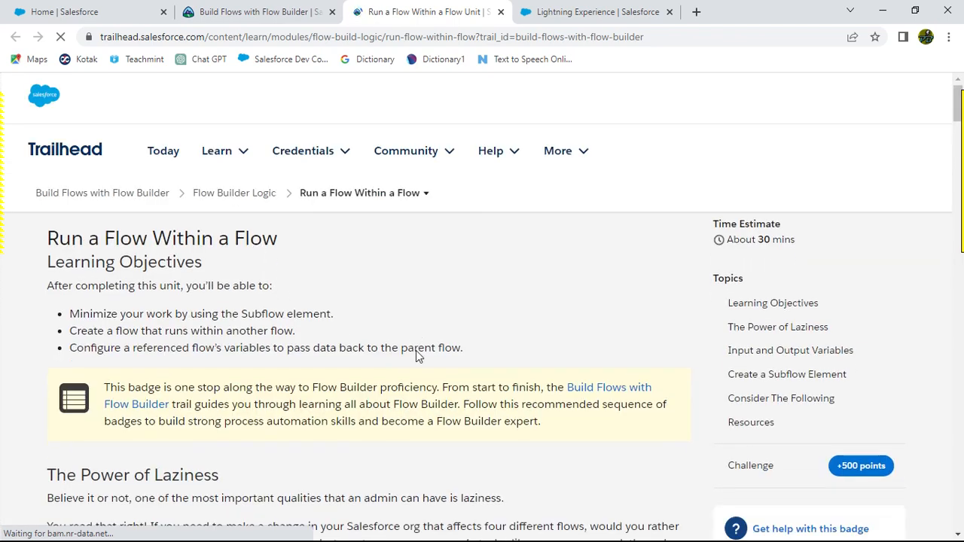
{"action": "scroll", "coordinate": [423, 383], "scroll_direction": "down", "scroll_amount": 4}
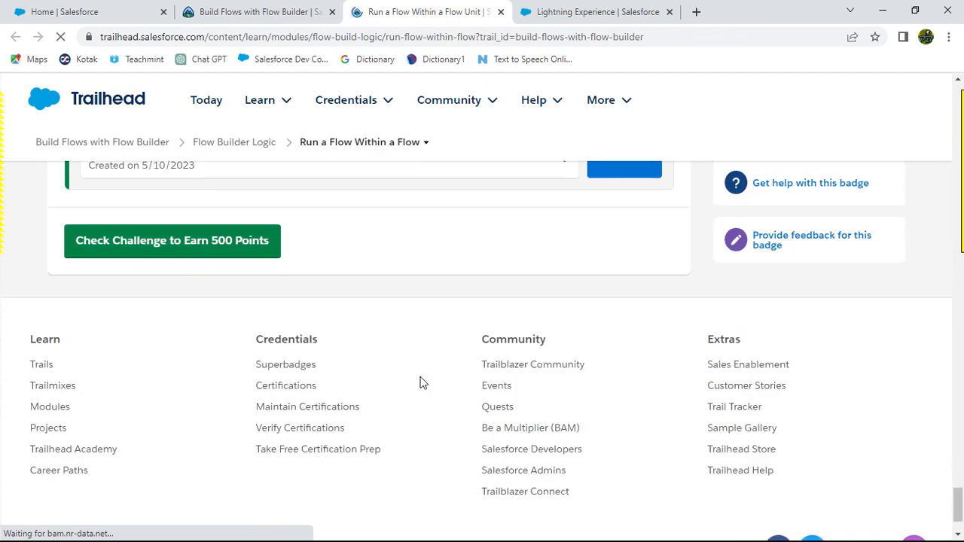
{"action": "left_click", "coordinate": [163, 244]}
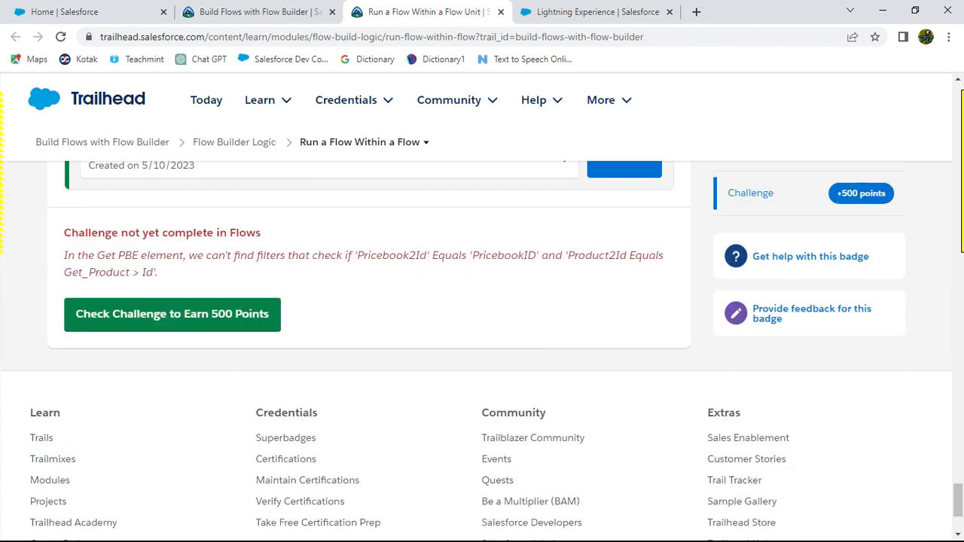
Step: Run the Trailhead challenge check again
{"action": "key", "text": "alt+Tab"}
{"action": "key", "text": "alt+Tab"}
{"action": "key", "text": "alt+Tab"}
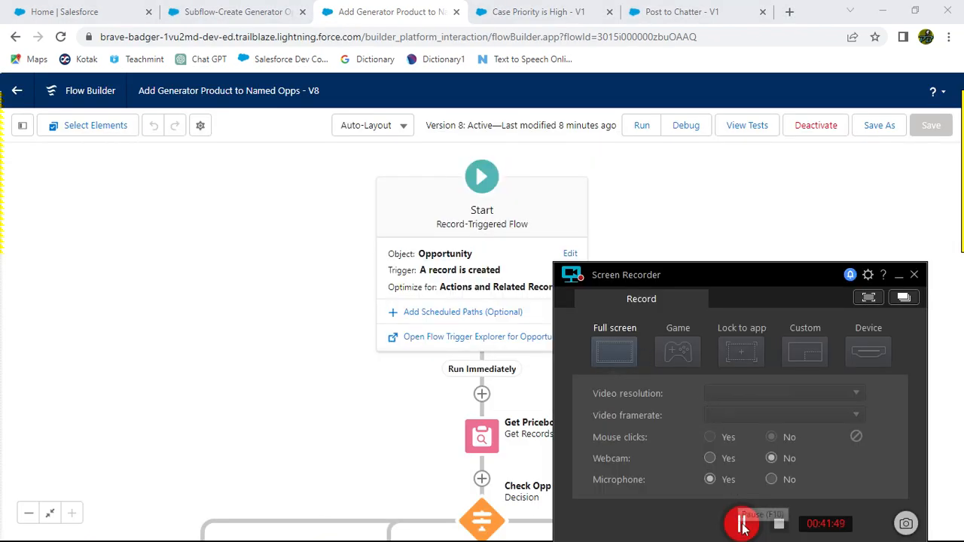
{"action": "left_click", "coordinate": [740, 526]}
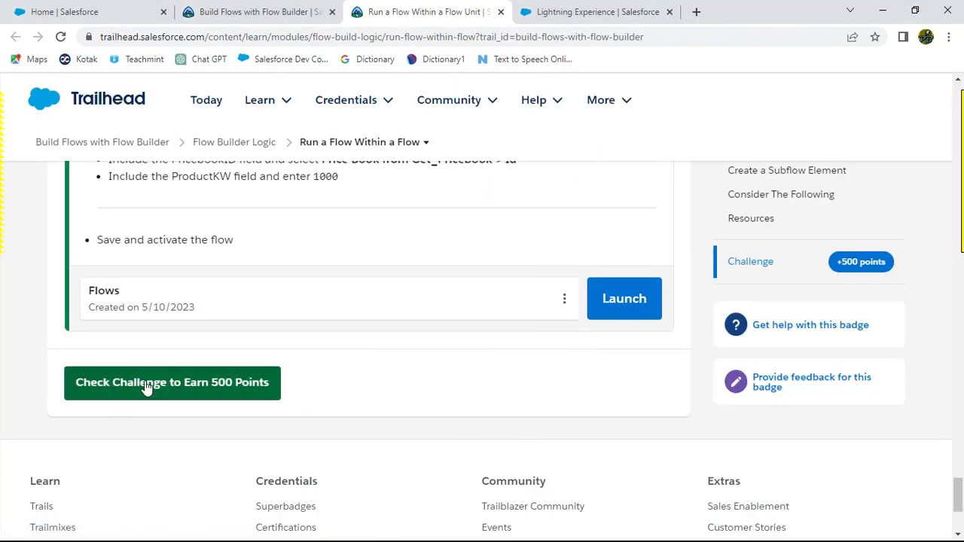
{"action": "left_click", "coordinate": [161, 379]}
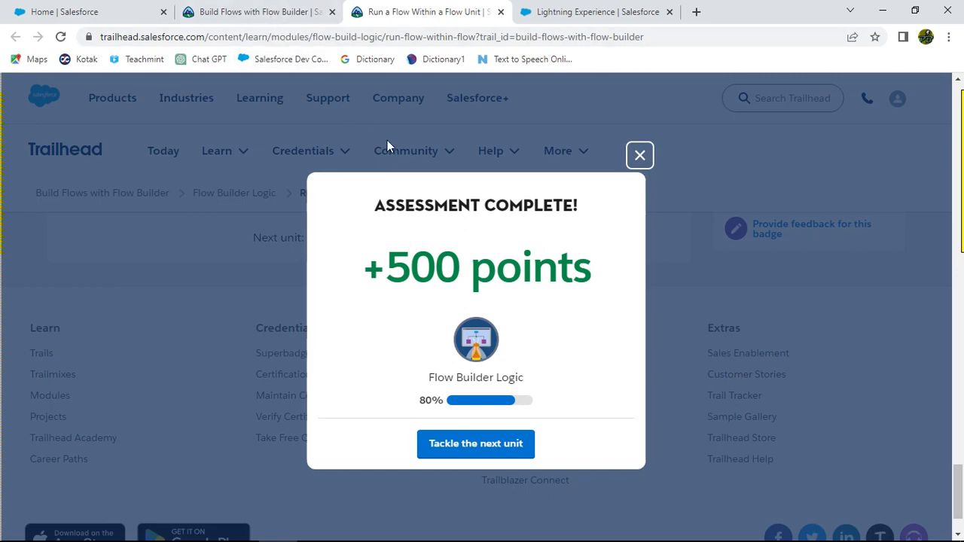
{"action": "key", "text": "alt+Tab"}
{"action": "key", "text": "alt+Tab"}
{"action": "key", "text": "alt+Tab"}
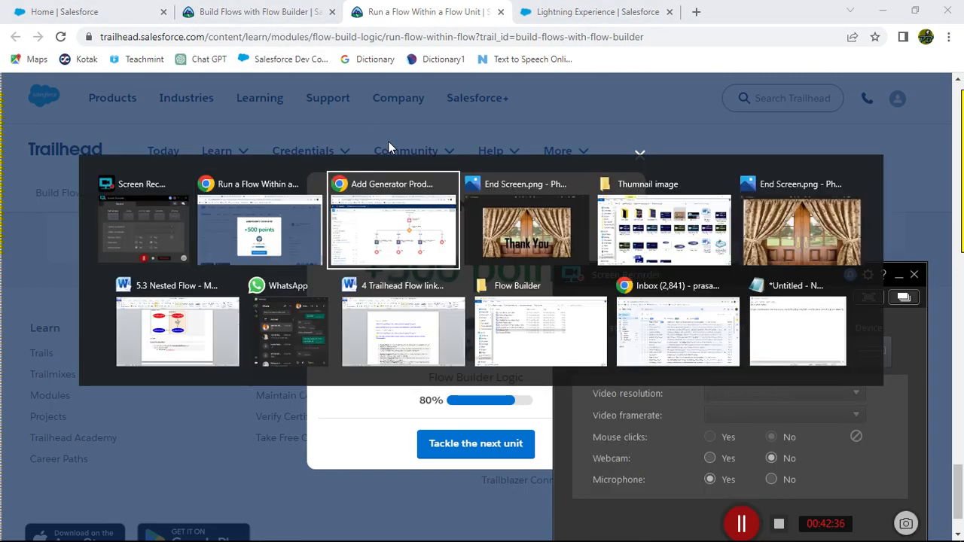
{"action": "key", "text": "alt+Tab"}
{"action": "key", "text": "alt+Tab"}
{"action": "key", "text": "alt+Tab"}
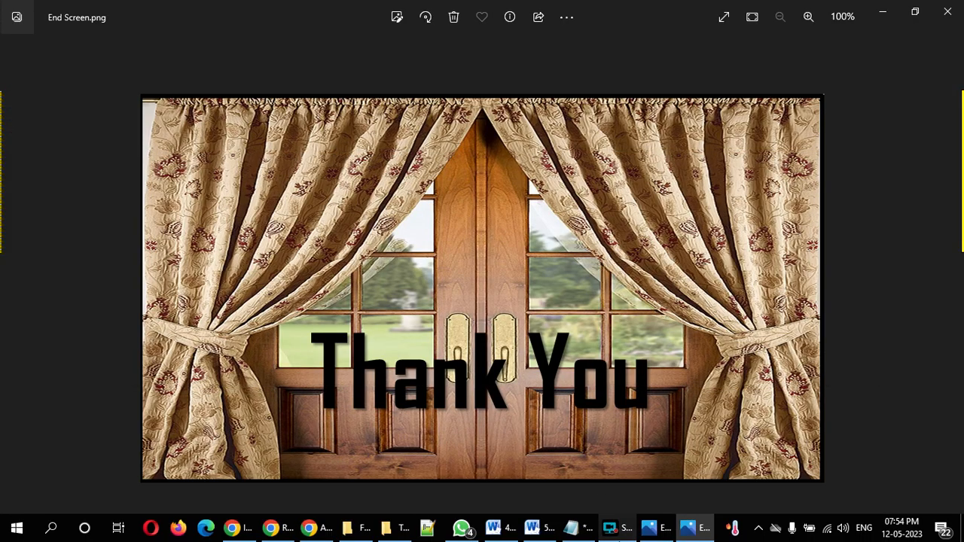
{"action": "left_click", "coordinate": [608, 532]}
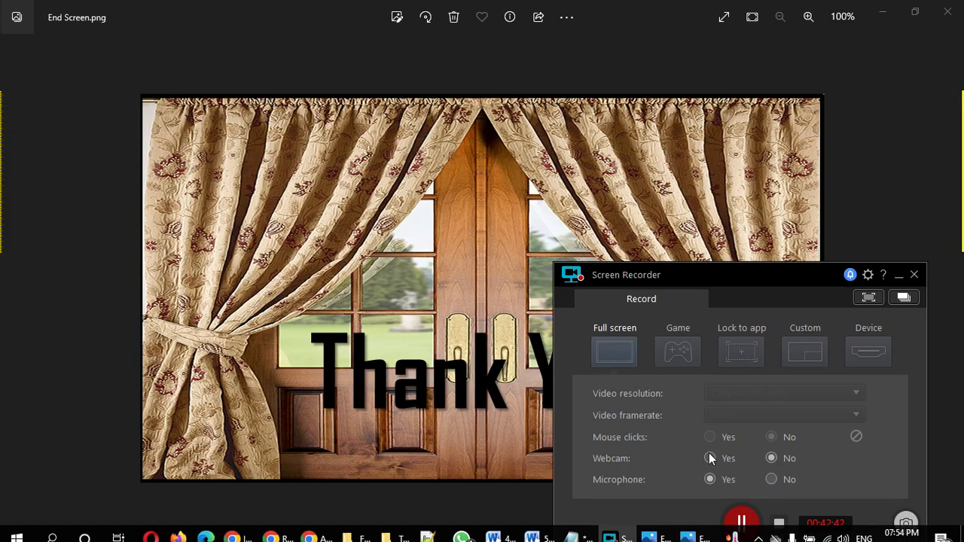